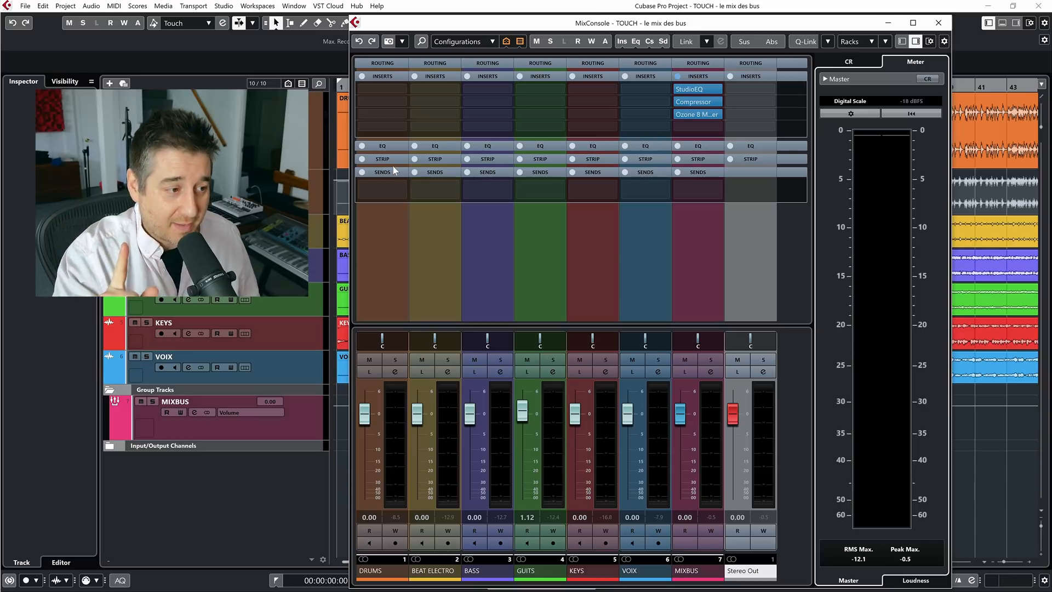
Start playback and load the H-Comp Stereo compressor in the DRUMS channel's second insert slot, moving its window clear of the channel strips
key("space")
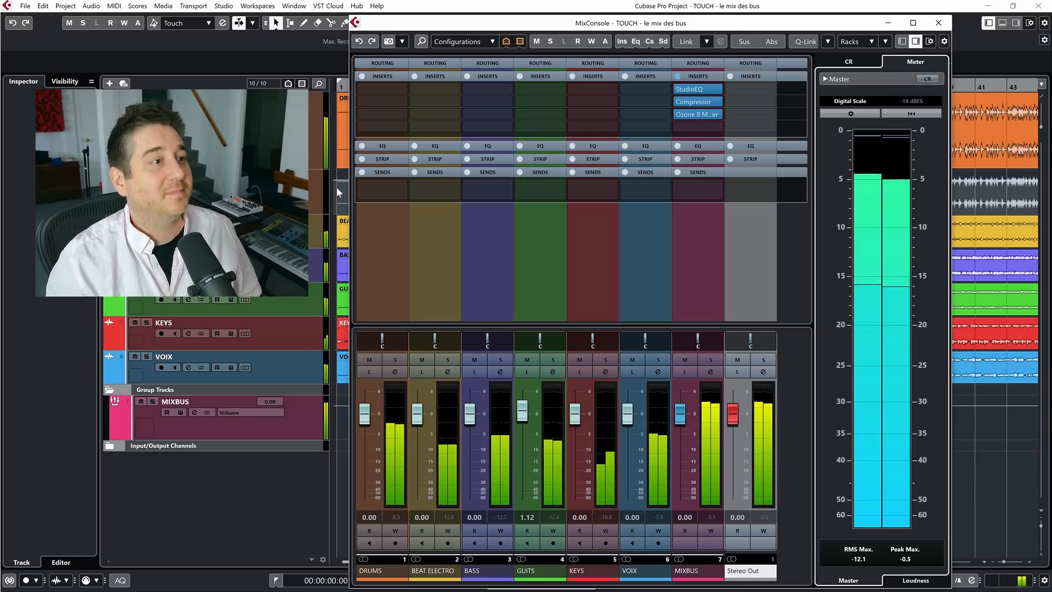
left_click(390, 100)
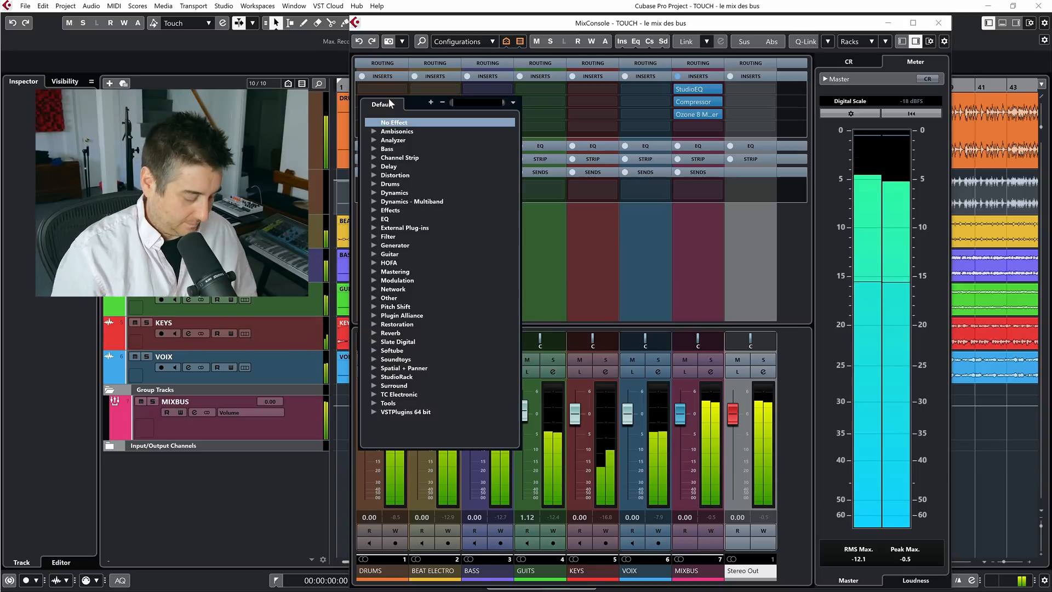
type("h-co")
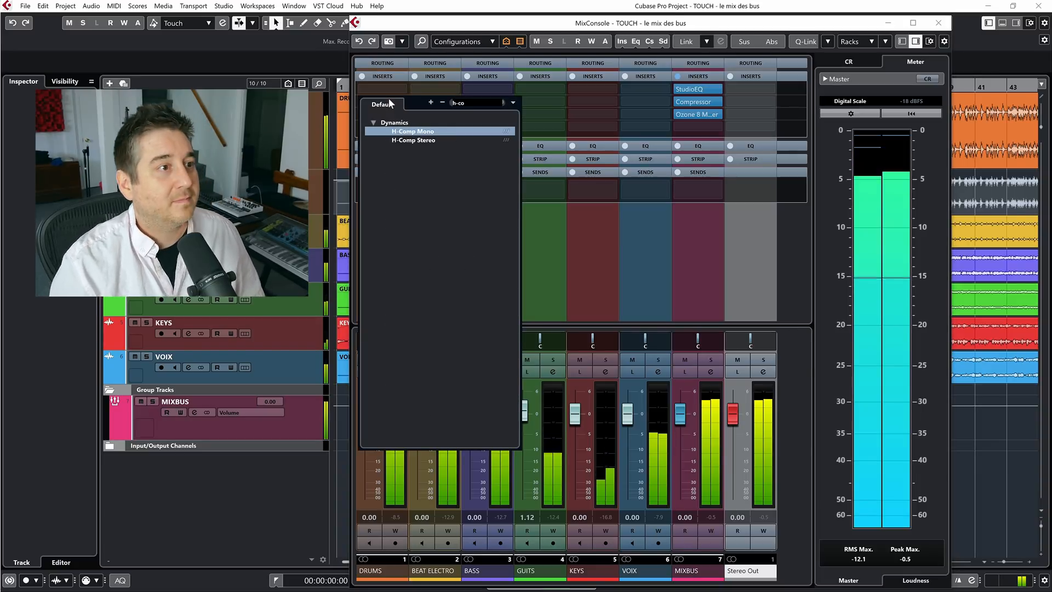
double_click(425, 141)
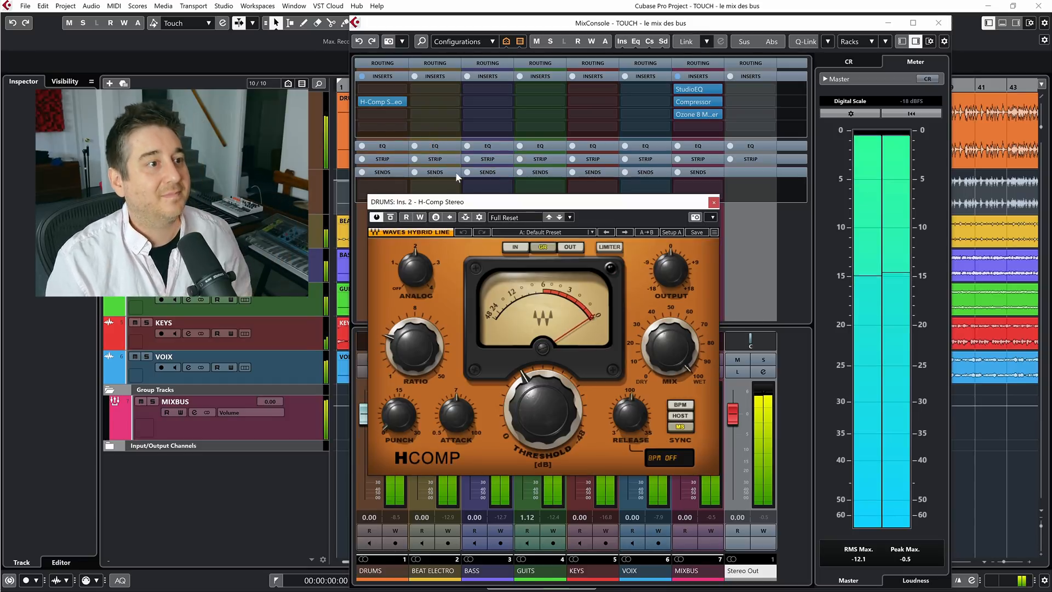
left_click_drag(447, 241, 607, 68)
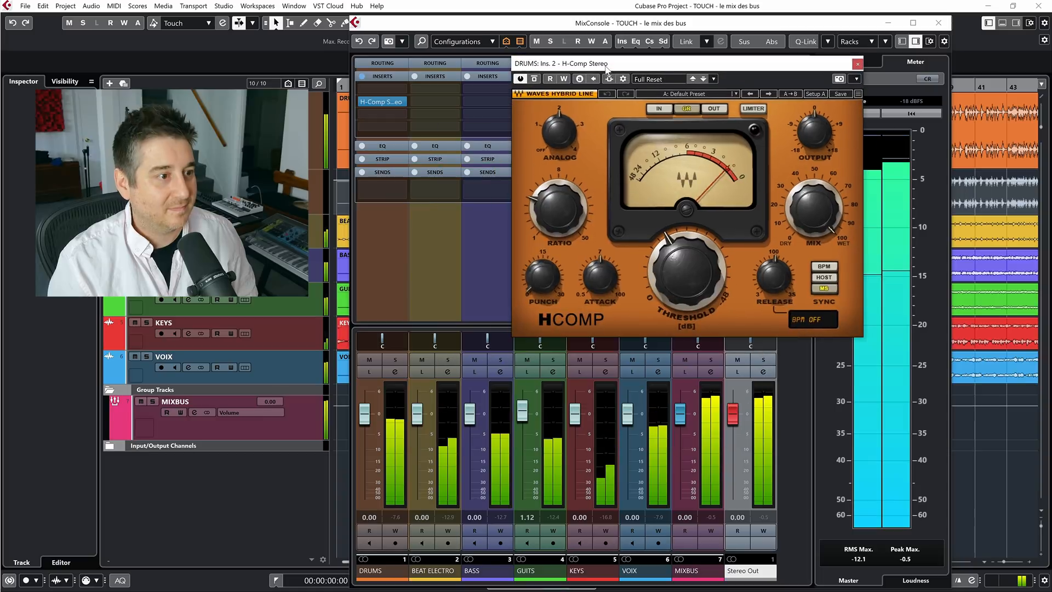
Solo the DRUMS channel and raise the H-Comp ratio to about 4.17
left_click(395, 360)
scroll(613, 272, "up", 5)
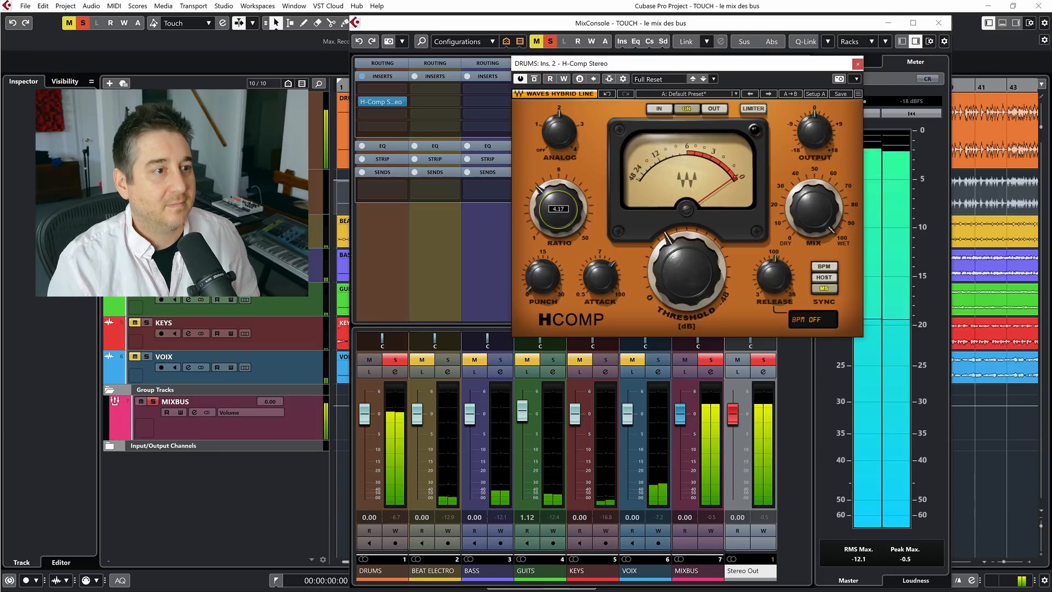
left_click_drag(680, 63, 604, 63)
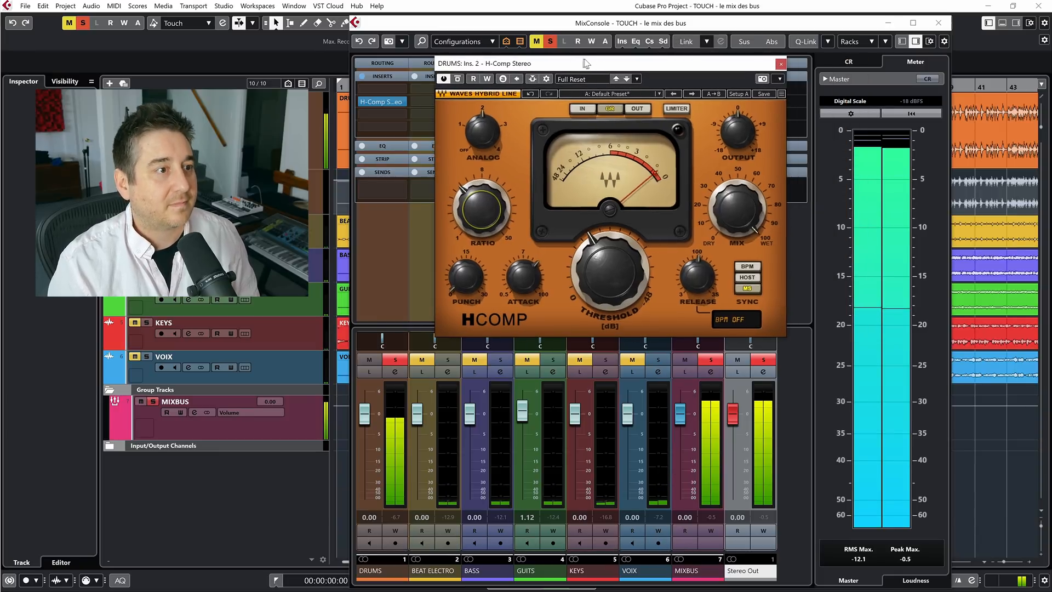
Raise the H-Comp threshold amount, fine-tune the attack, and lower the output to -2.0 while listening to the drums
scroll(606, 287, "up", 4)
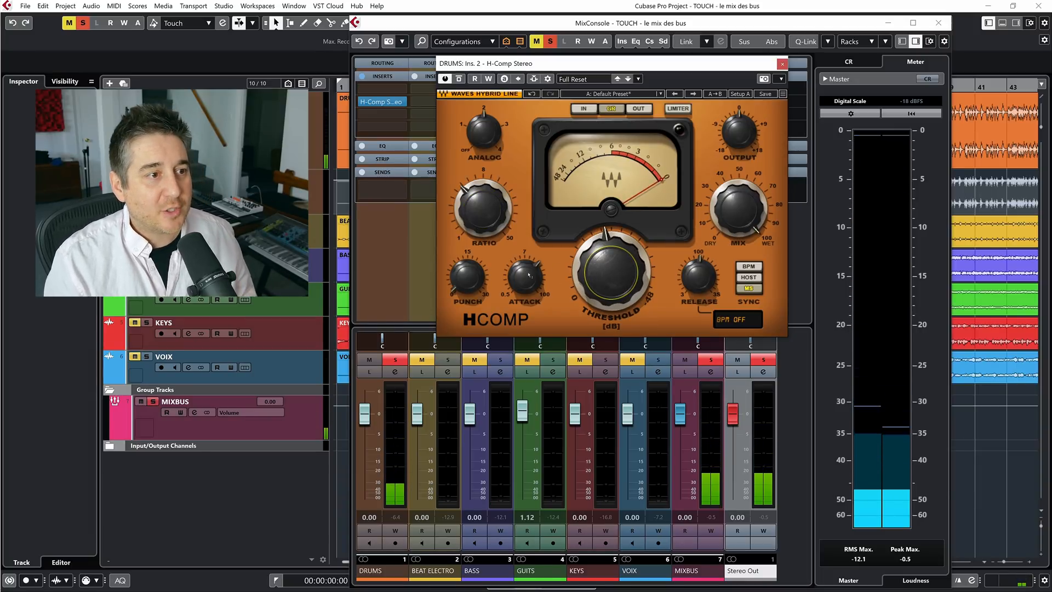
left_click_drag(525, 277, 525, 275)
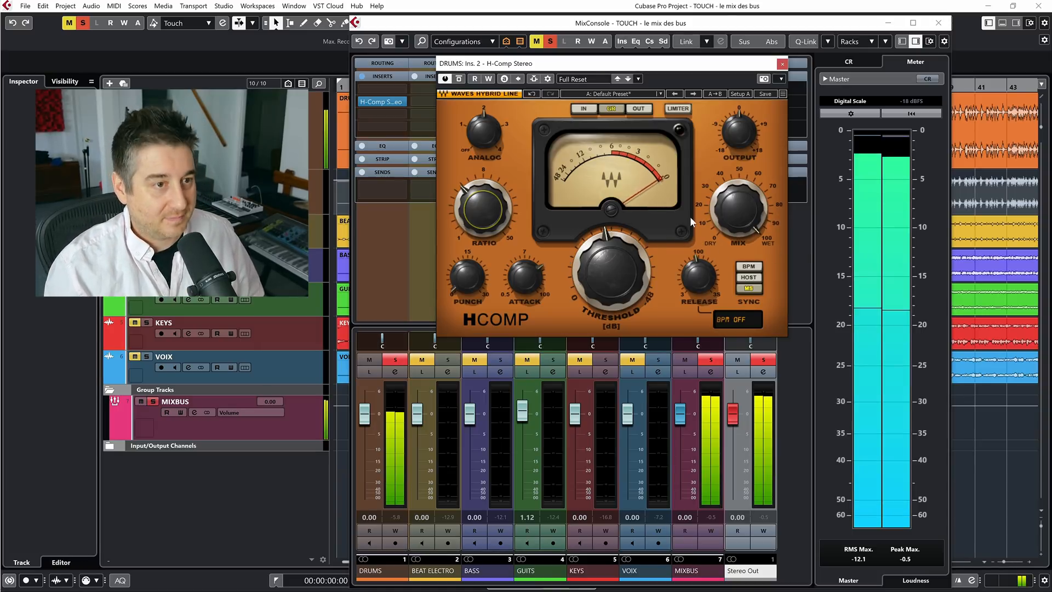
left_click_drag(614, 273, 613, 263)
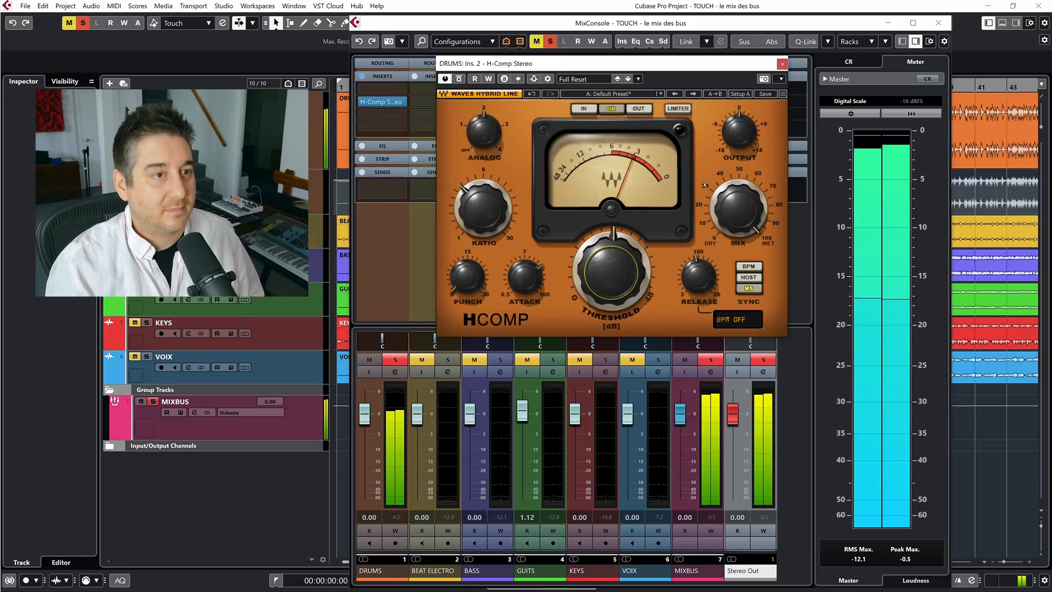
left_click_drag(739, 132, 739, 136)
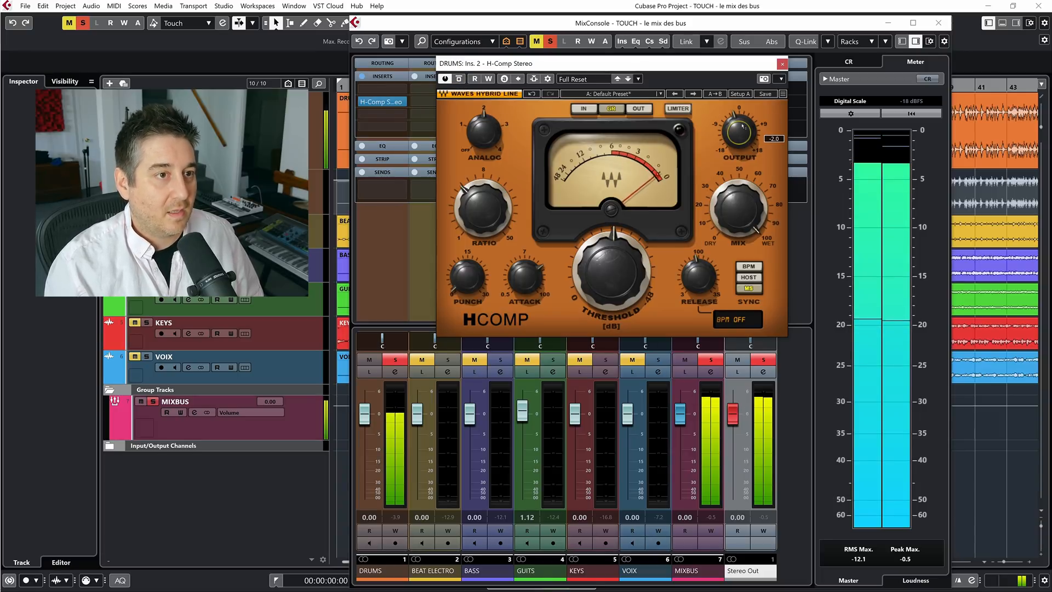
key("space")
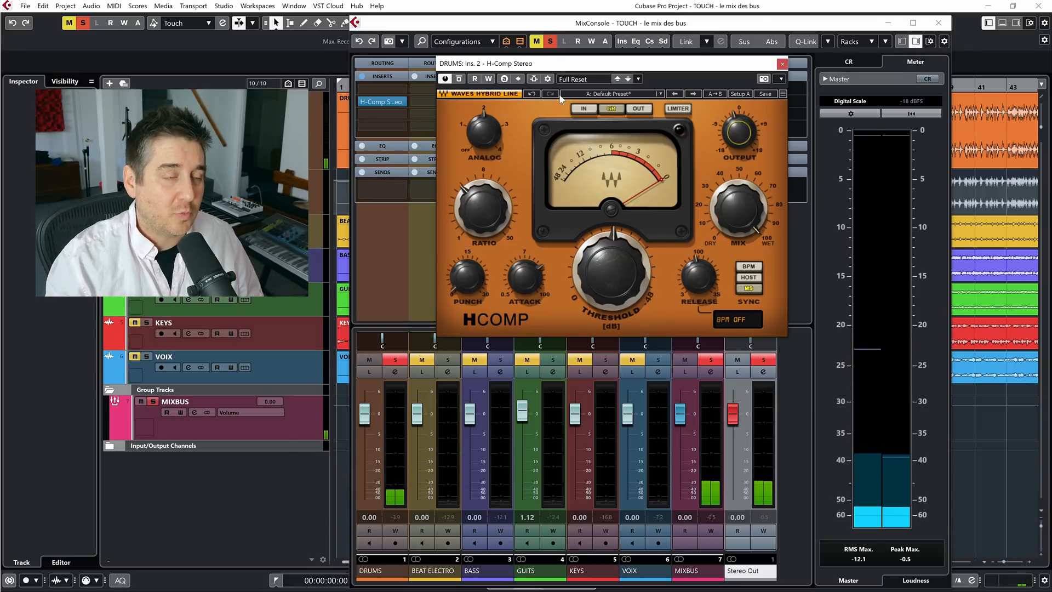
Play the soloed drums and compare them with the H-Comp bypassed and active
key("space")
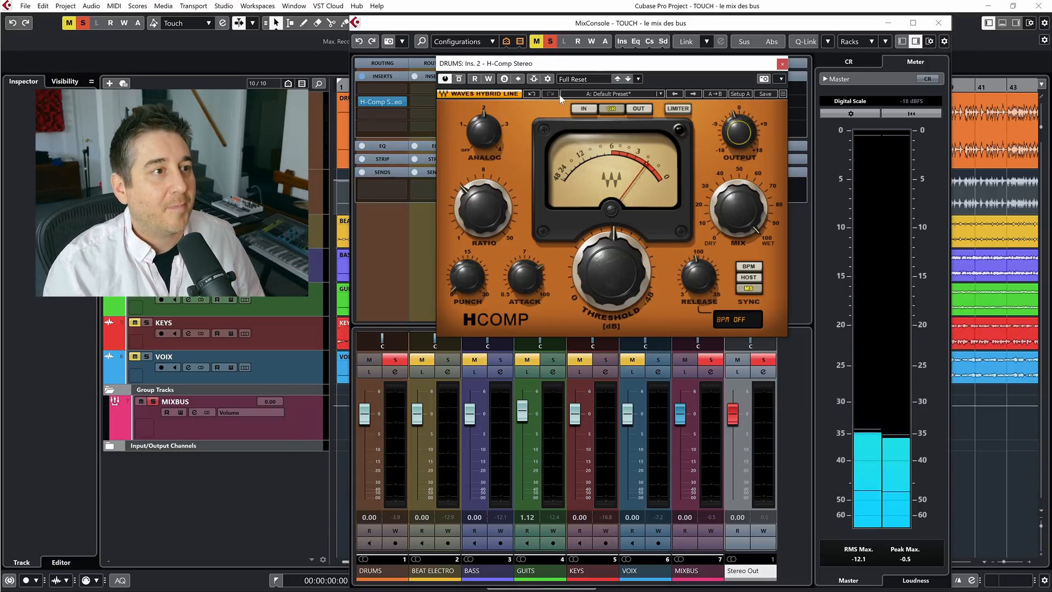
left_click(460, 79)
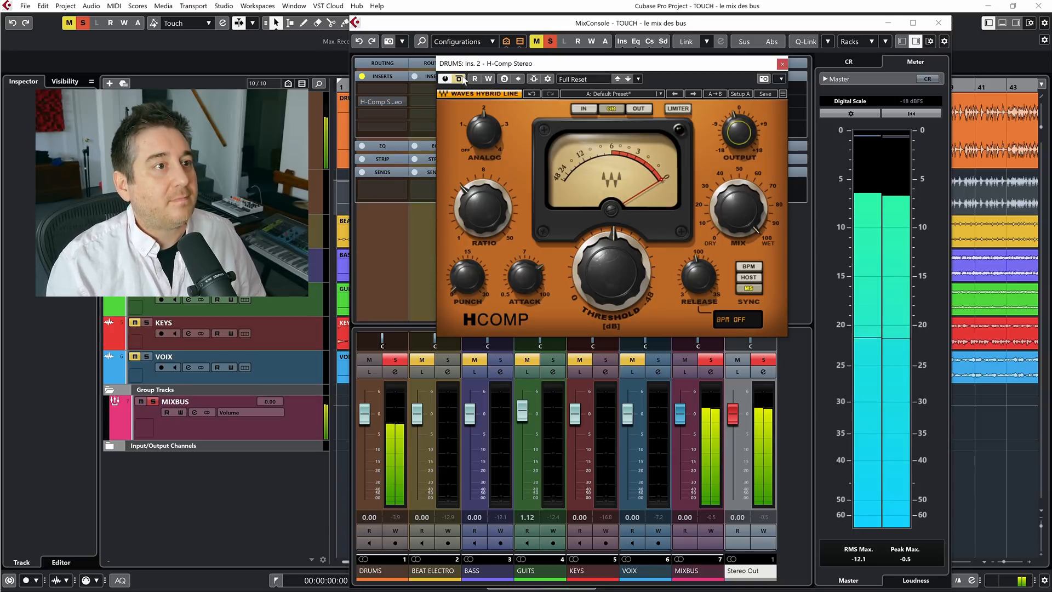
left_click(460, 79)
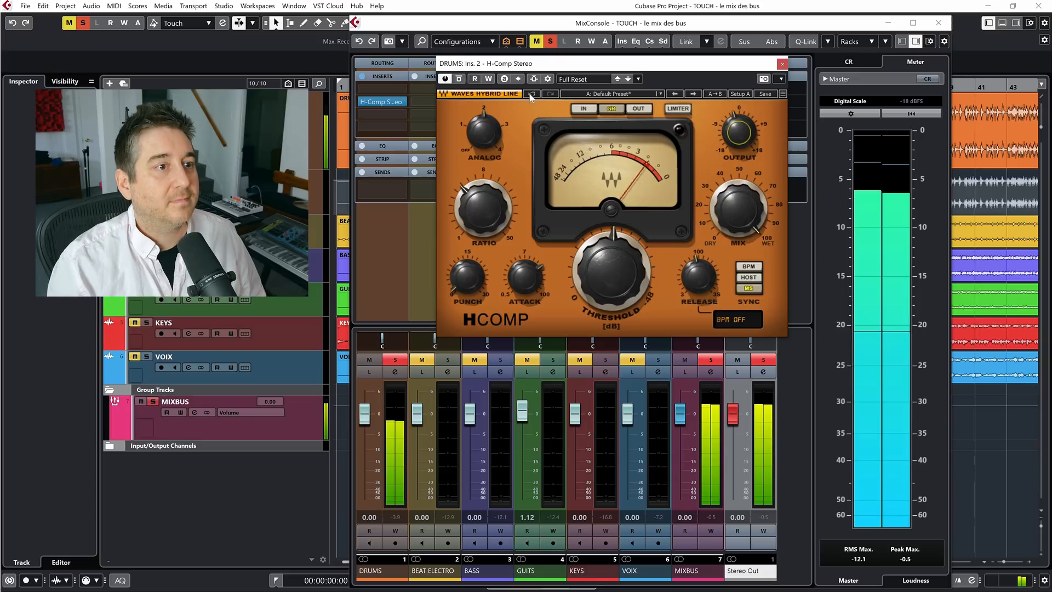
Try the H-Comp Punch at 30.0, turn it back down, and reduce the Mix moderately from fully wet
left_click_drag(467, 277, 467, 221)
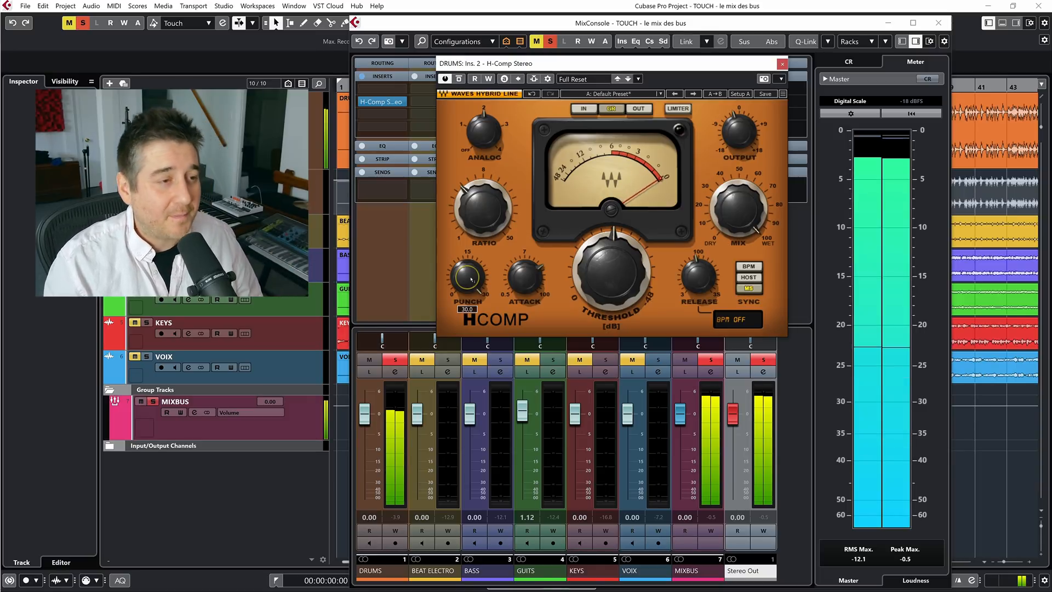
left_click_drag(471, 280, 471, 316)
left_click_drag(739, 209, 739, 232)
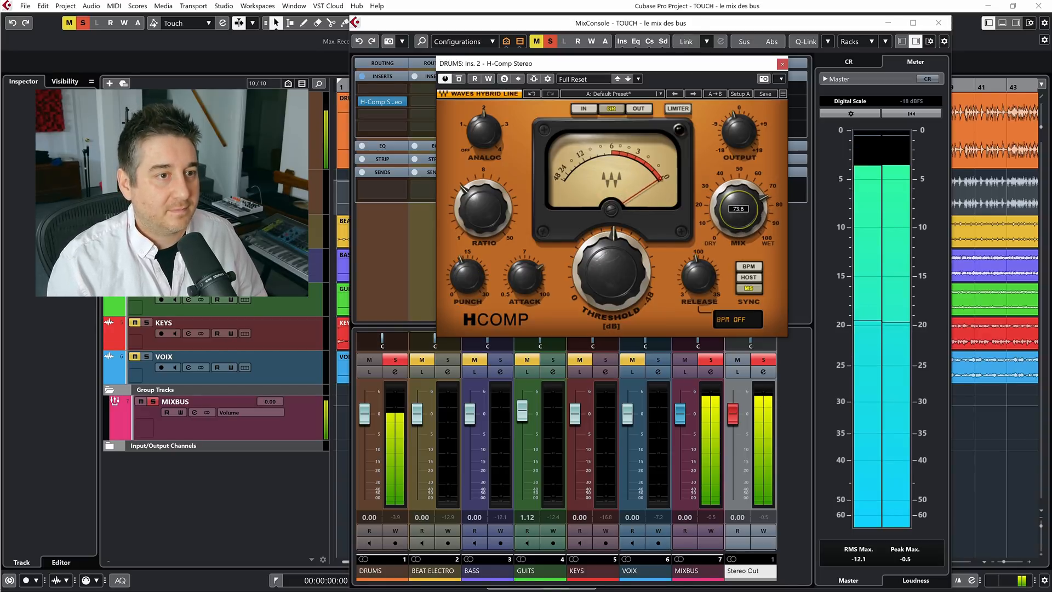
Toggle the H-Comp bypass repeatedly during playback to compare the dry and parallel-compressed drums in solo
left_click(459, 80)
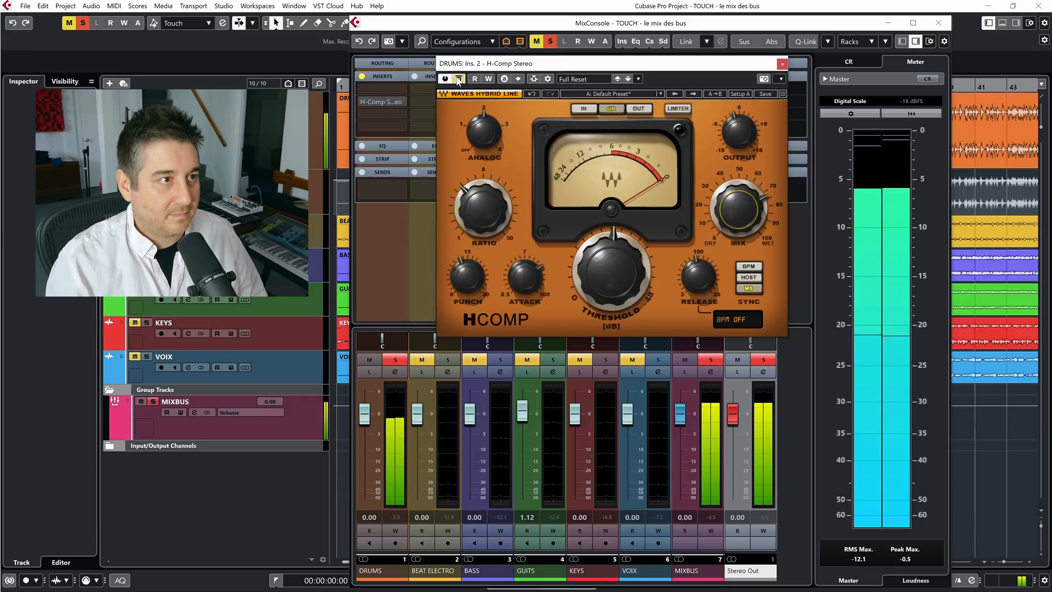
left_click(459, 80)
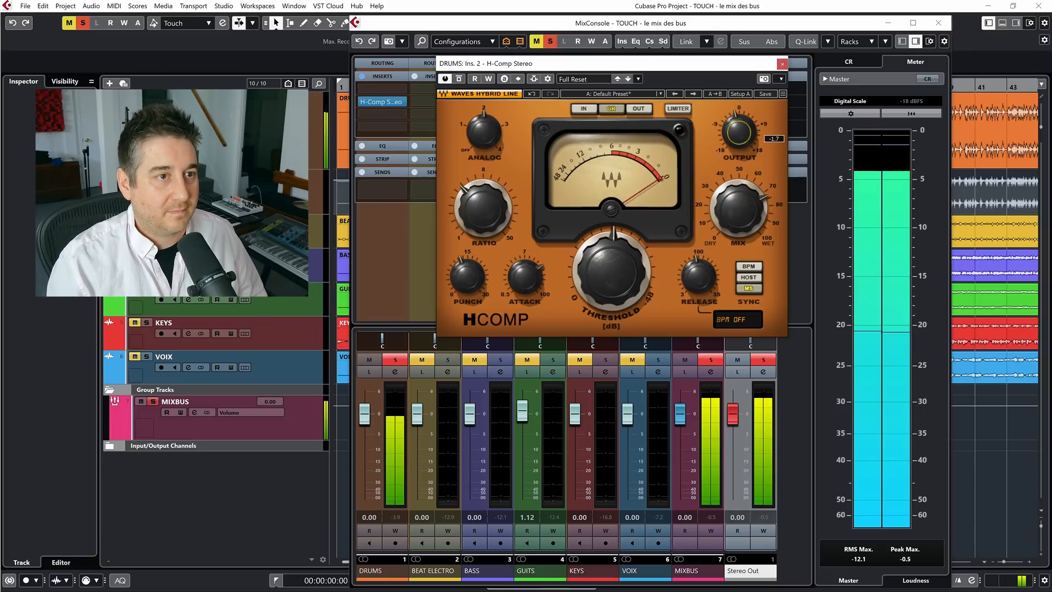
left_click(458, 80)
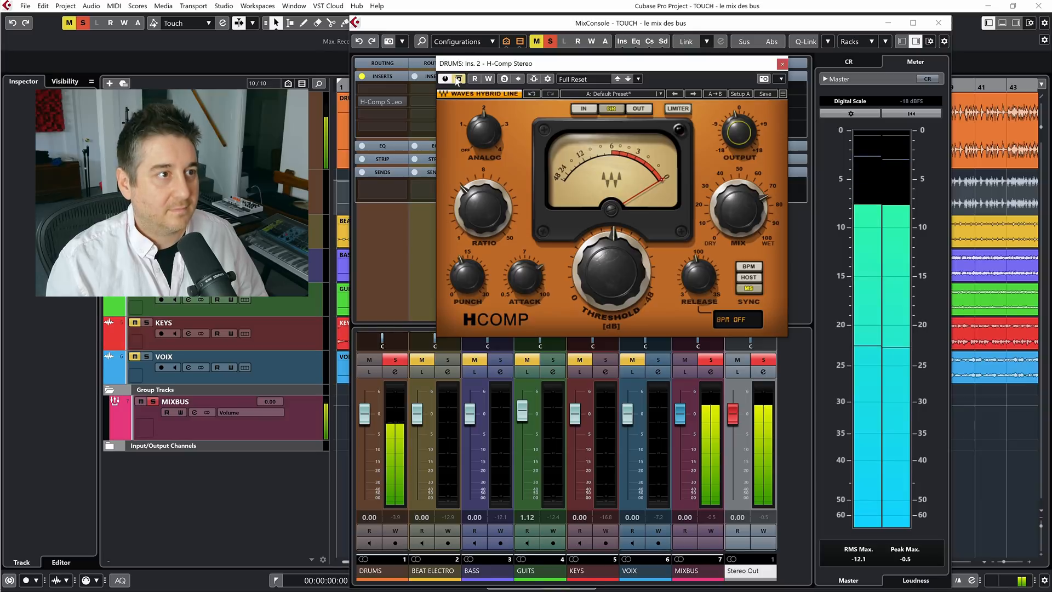
left_click(457, 80)
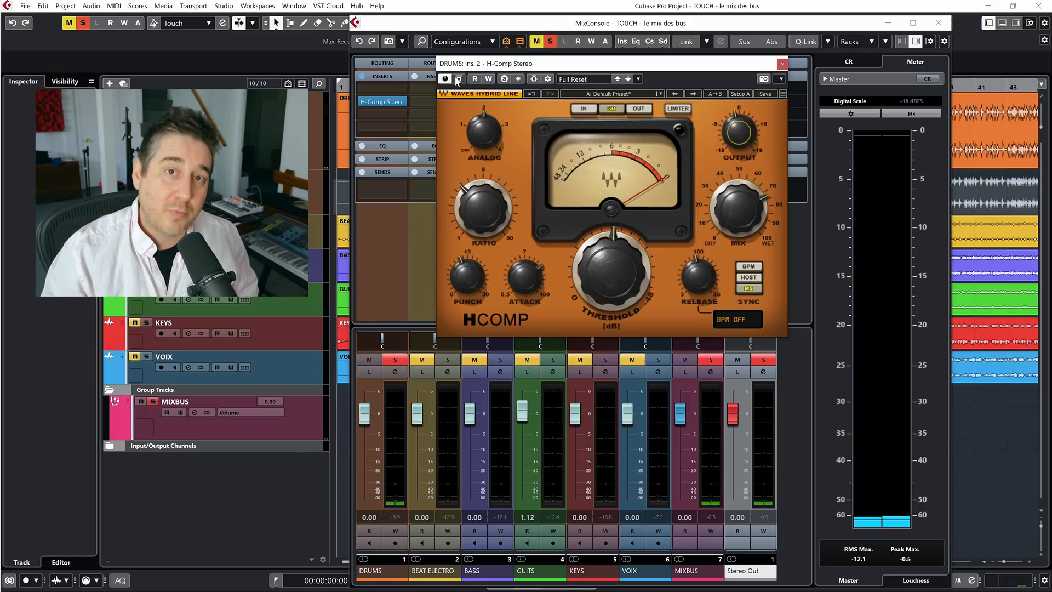
key("space")
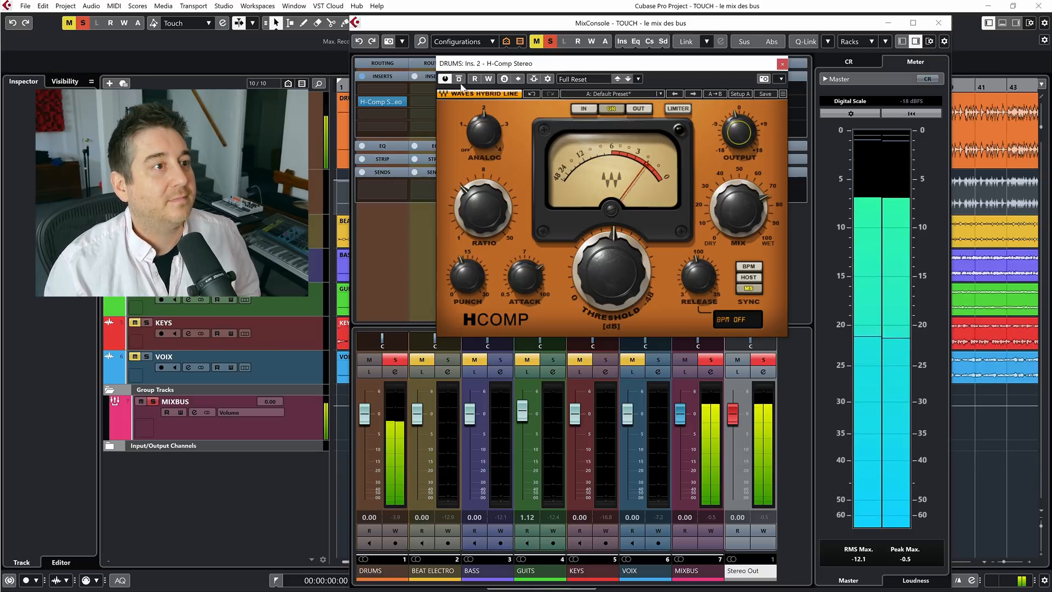
left_click(458, 80)
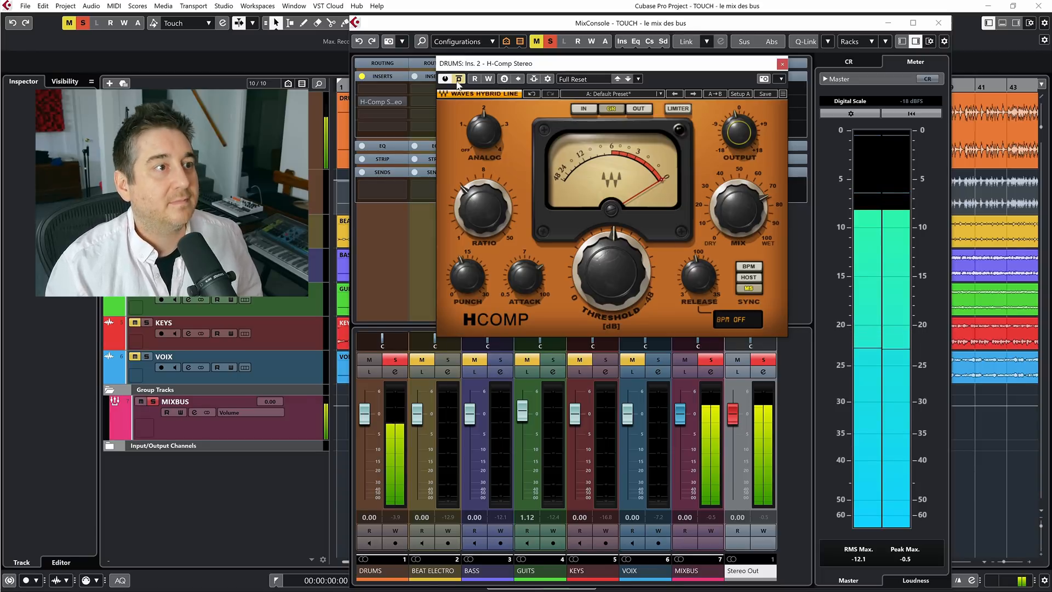
left_click(458, 80)
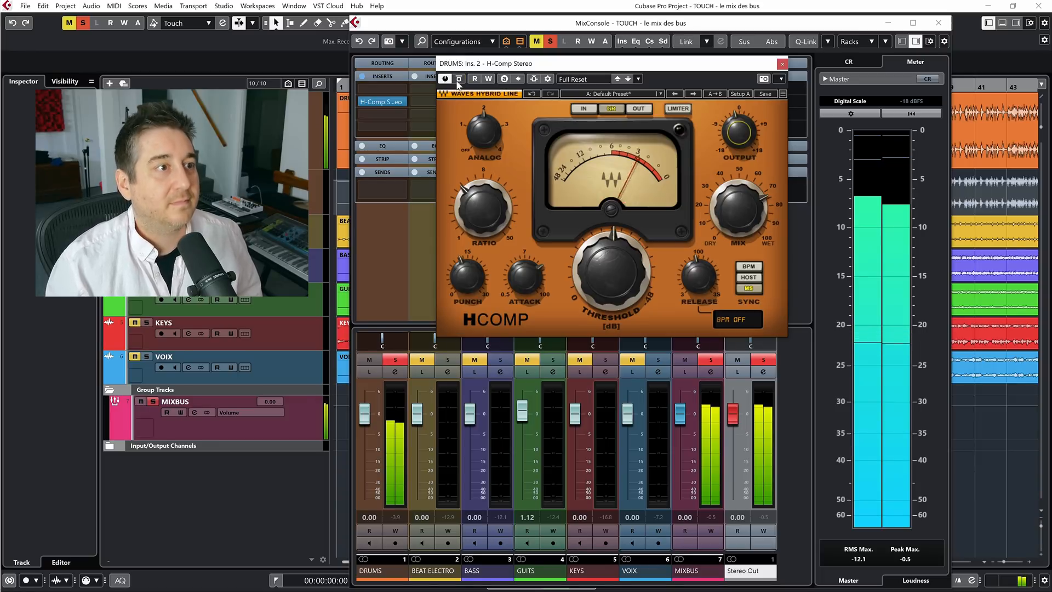
Clear all solos and compare the H-Comp bypassed and active on the drums within the full mix
left_click(550, 42)
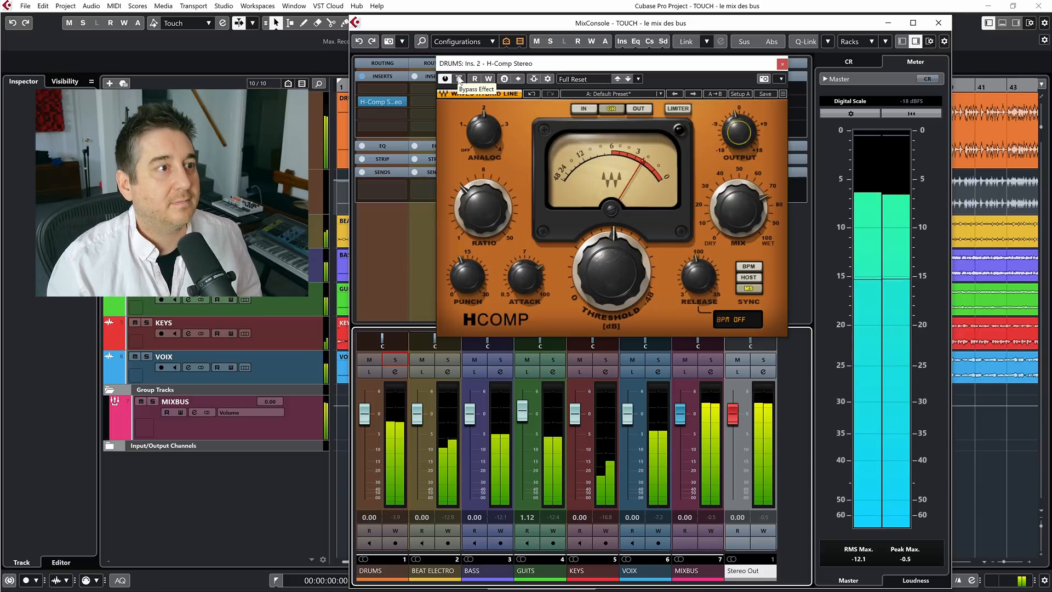
left_click(459, 79)
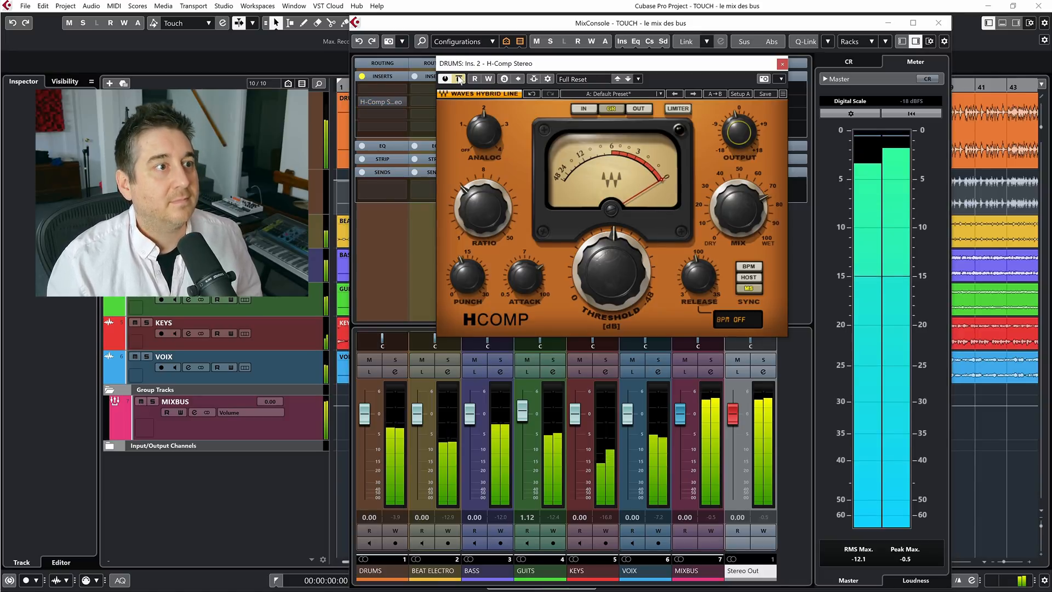
left_click(459, 80)
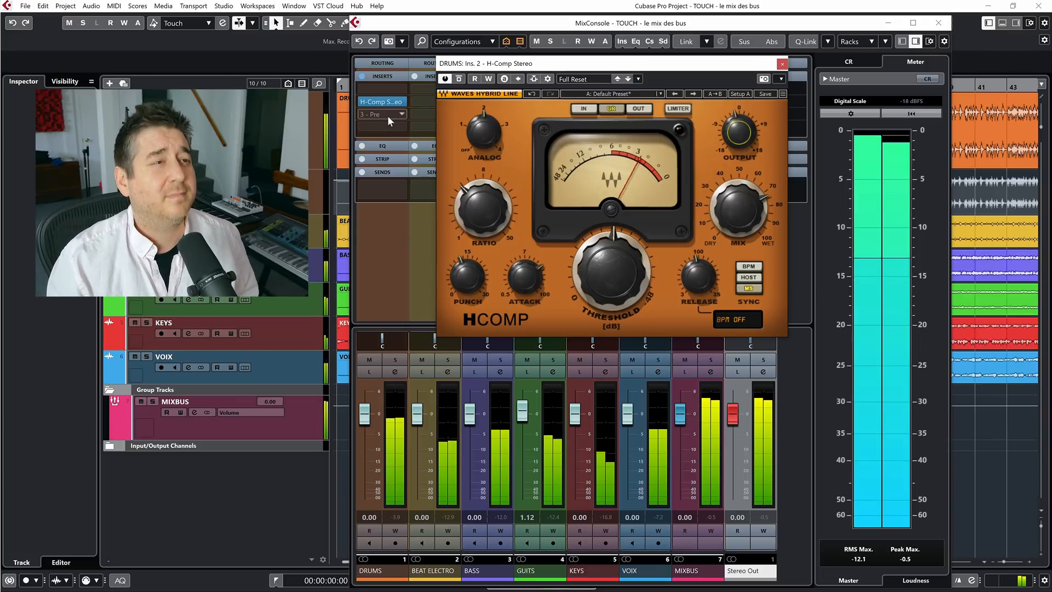
Load the Pro-Q 3 equalizer in the DRUMS channel's third insert slot, after the H-Comp
left_click(387, 116)
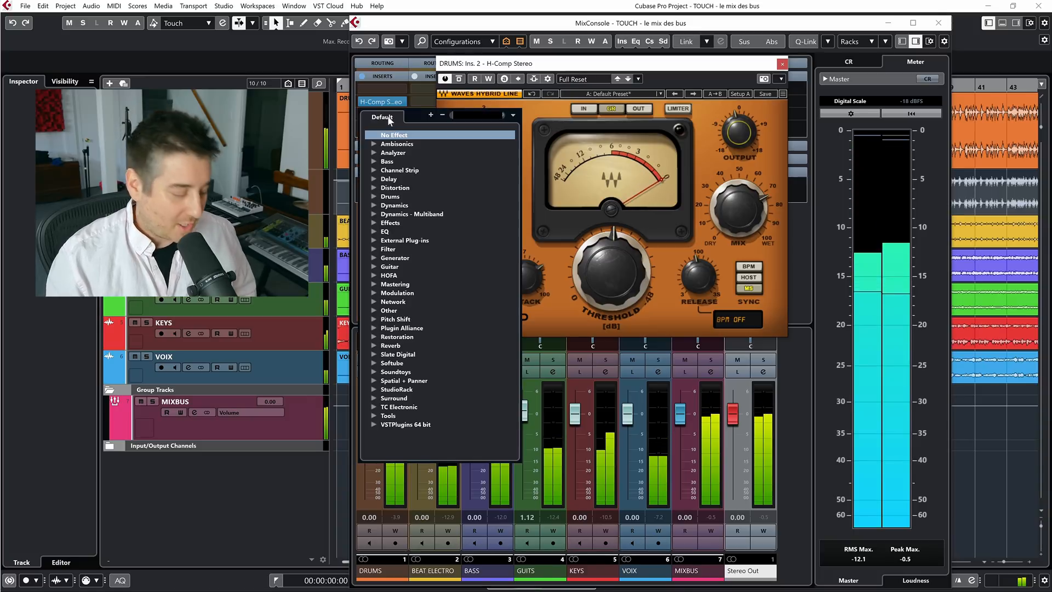
type("pro")
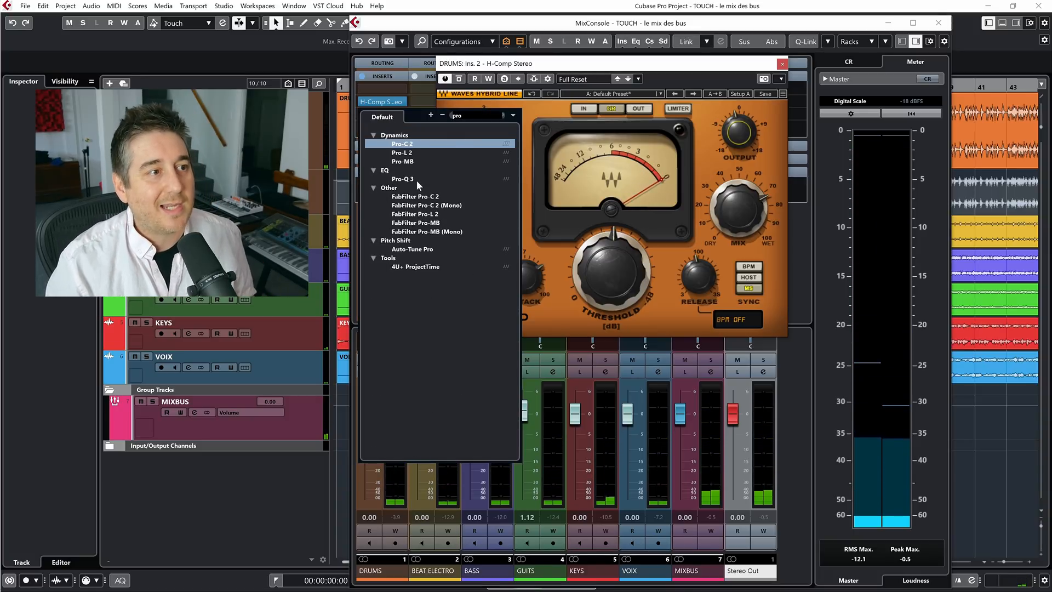
left_click(402, 179)
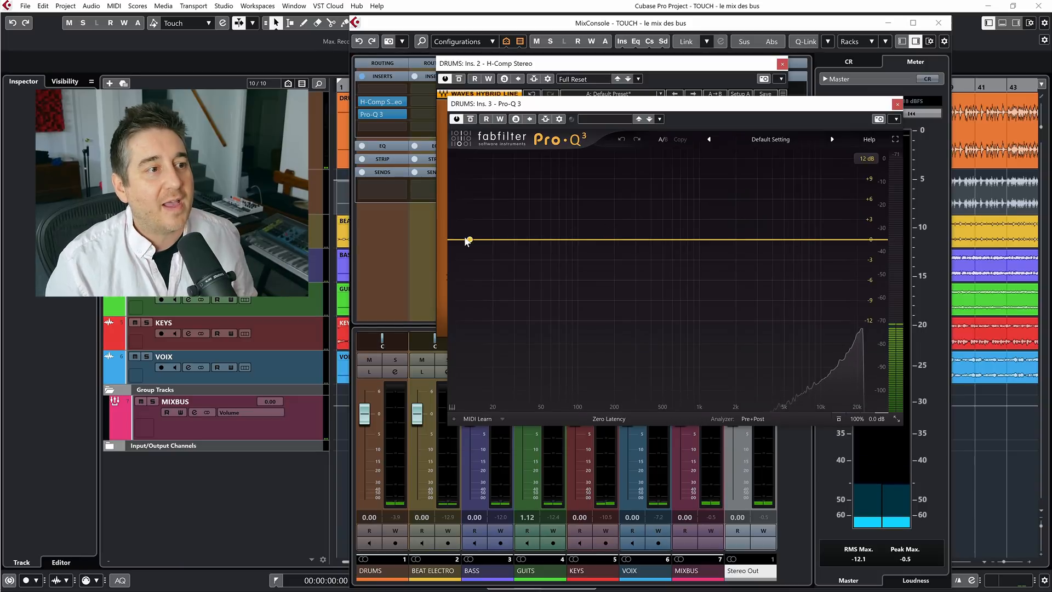
Add a 96 dB/oct low cut at about 28 Hz in Pro-Q 3 and set the processing mode to Natural Phase
left_click_drag(462, 240, 507, 241)
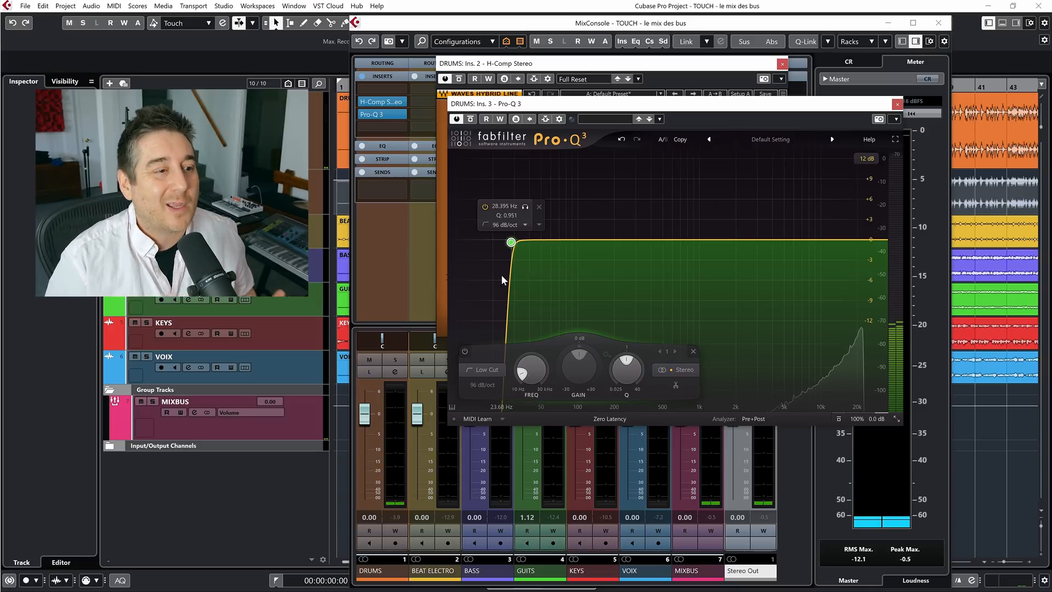
left_click(596, 419)
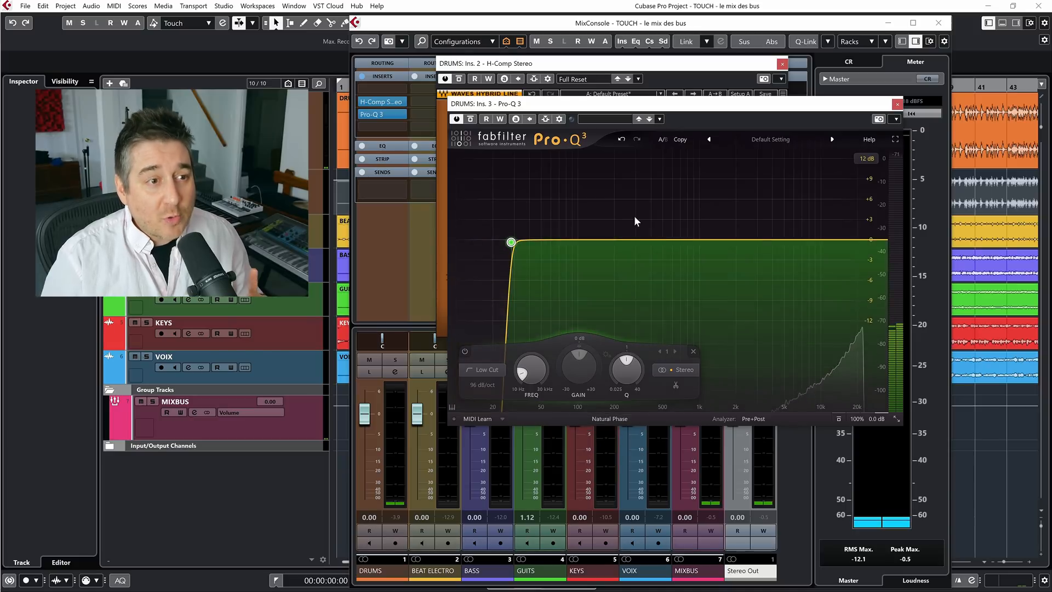
Add a slight mid-frequency bell cut in Pro-Q 3, and try a +1.22 dB bell boost at about 82 Hz before deleting that boost
mouse_move(699, 241)
left_mouse_down()
mouse_move(707, 244)
mouse_move(692, 242)
left_mouse_up()
mouse_move(567, 242)
left_mouse_down()
mouse_move(562, 230)
mouse_move(570, 233)
left_mouse_up()
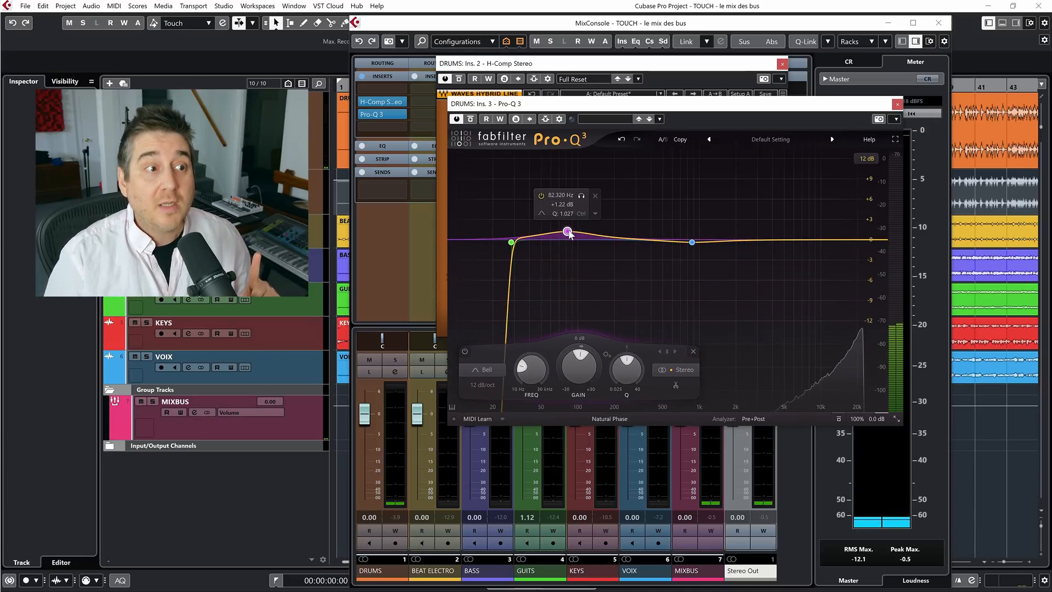
left_click(595, 196)
Shift the mid bell slightly higher at flat gain, give it a dynamic range of -2.58 dB, and start playback
mouse_move(691, 247)
left_mouse_down()
mouse_move(701, 262)
mouse_move(708, 244)
left_mouse_up()
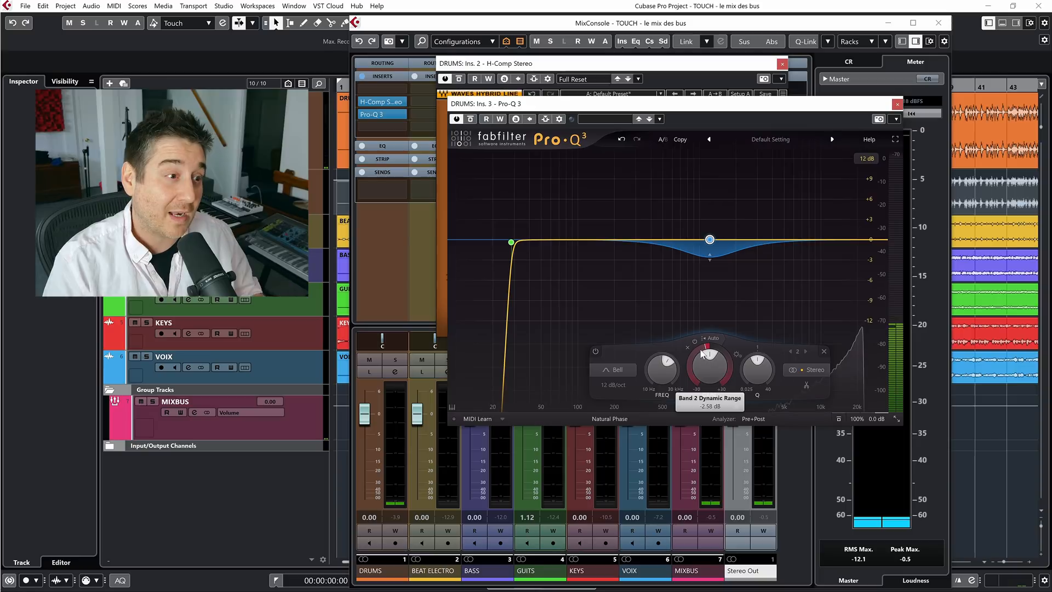
key("space")
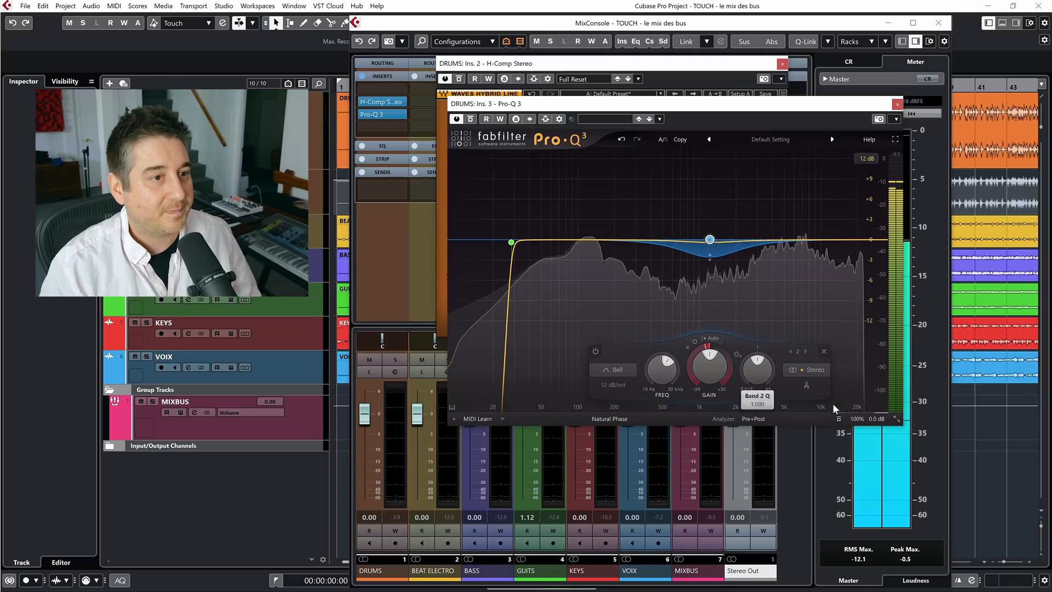
Delete the mid dynamic bell in Pro-Q 3 and compare the EQ bypassed and active with the DRUMS bus soloed
left_click(401, 363)
left_click(402, 363)
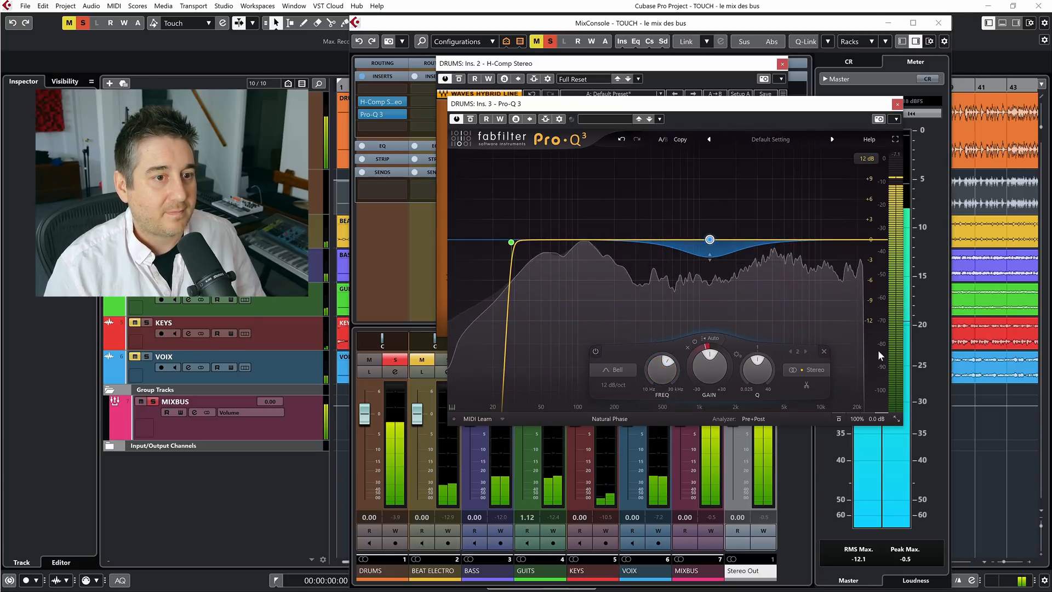
left_click(823, 351)
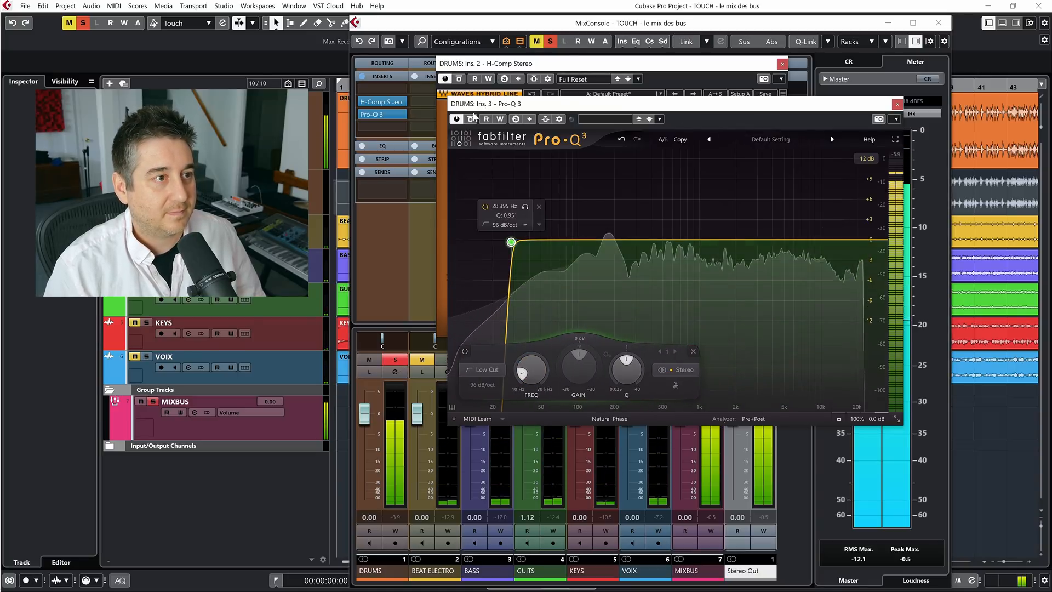
left_click(470, 119)
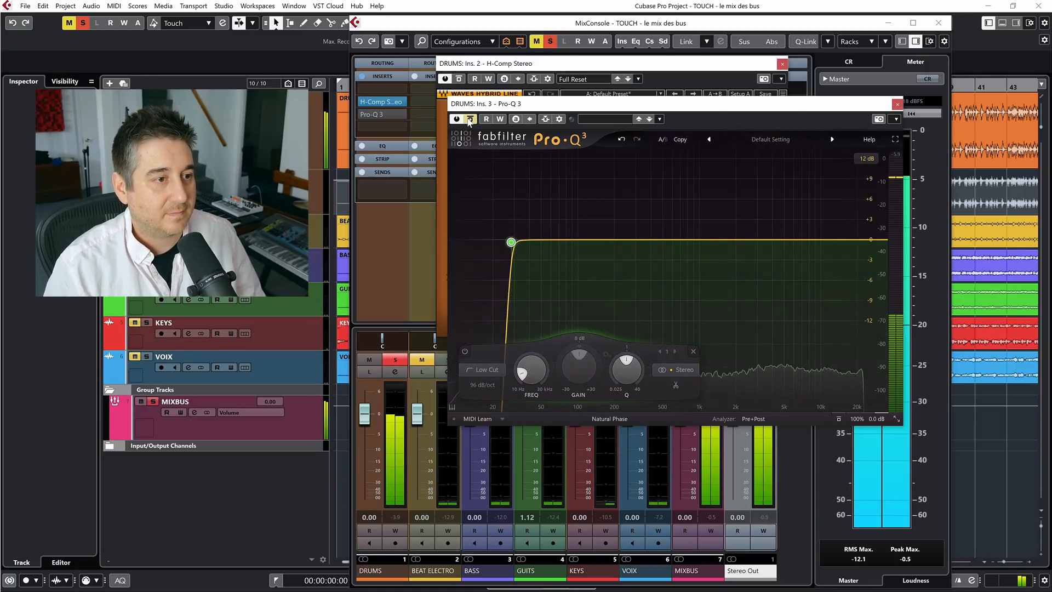
left_click(470, 119)
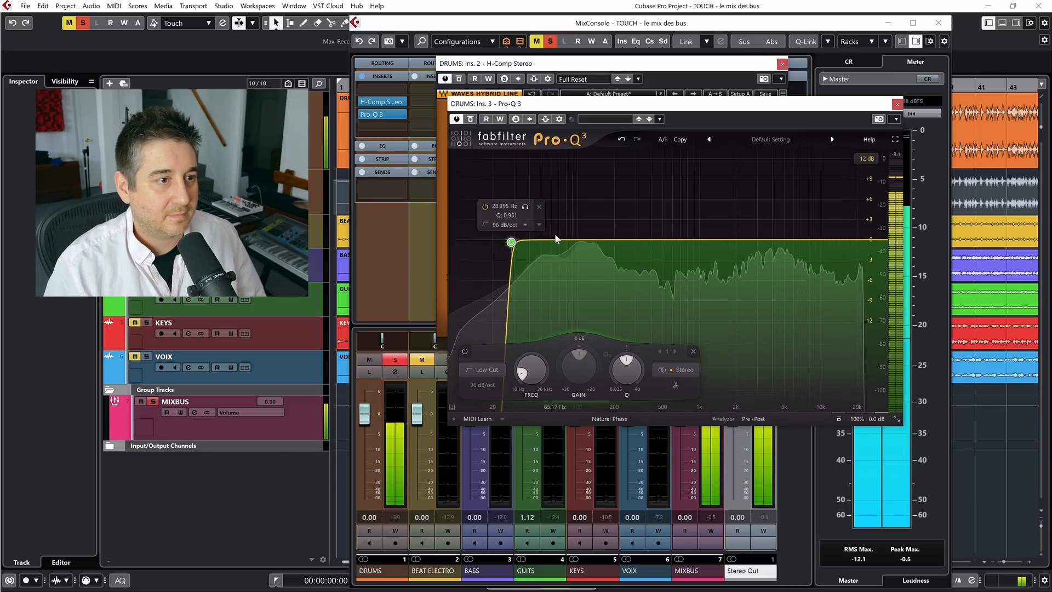
Add a +1.62 dB bell boost at about 70 Hz in Pro-Q 3 and a mid-frequency bell with a dynamic cut
mouse_move(555, 236)
left_mouse_down()
mouse_move(542, 184)
mouse_move(559, 228)
left_mouse_up()
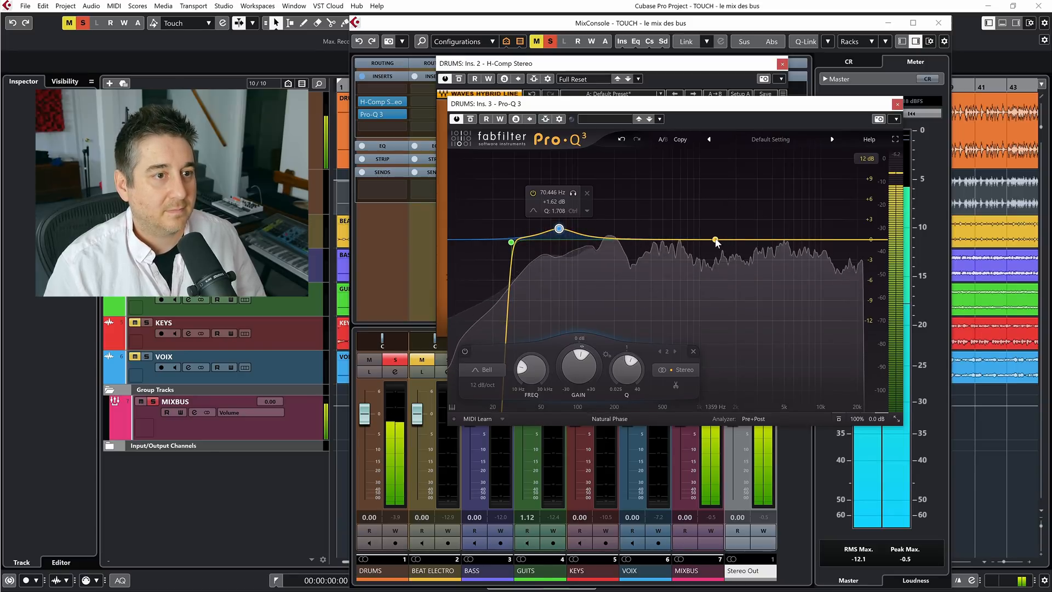
mouse_move(682, 240)
left_mouse_down()
mouse_move(647, 208)
mouse_move(673, 198)
mouse_move(716, 214)
mouse_move(751, 210)
mouse_move(680, 216)
mouse_move(698, 217)
mouse_move(695, 243)
left_mouse_up()
left_click_drag(676, 354, 679, 352)
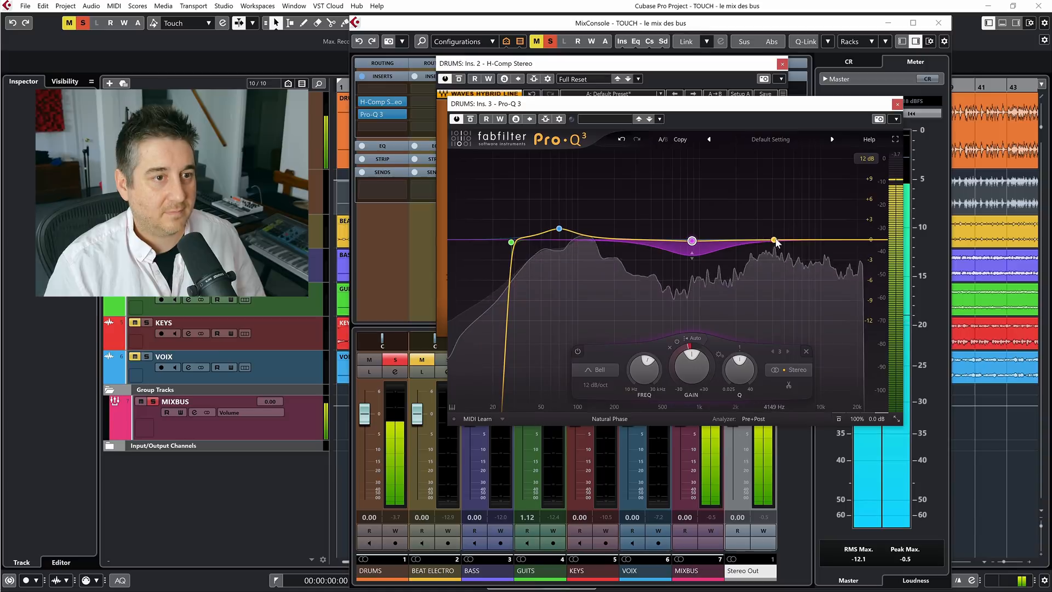
Add a +1.22 dB bell at about 4849 Hz and a +1.22 dB high shelf at about 13697 Hz, comparing the EQ bypassed and active
left_click_drag(781, 239, 838, 235)
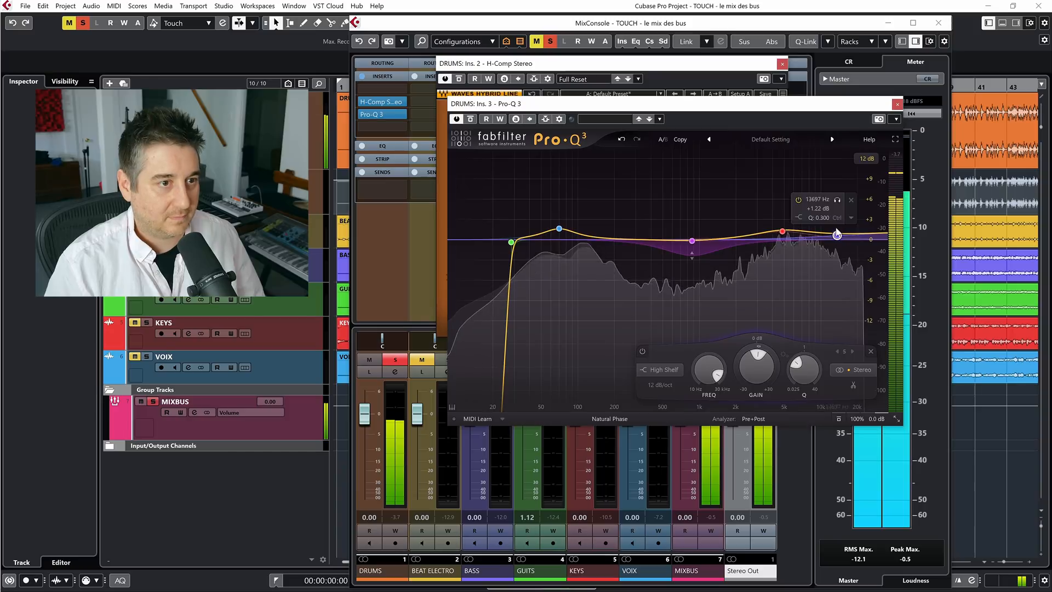
left_click(470, 121)
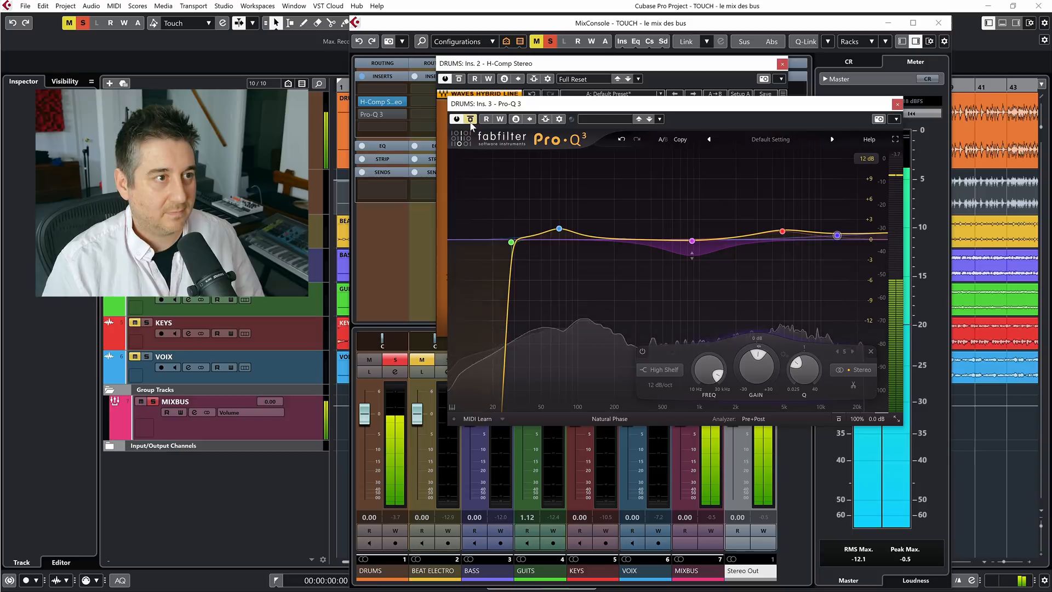
left_click(470, 121)
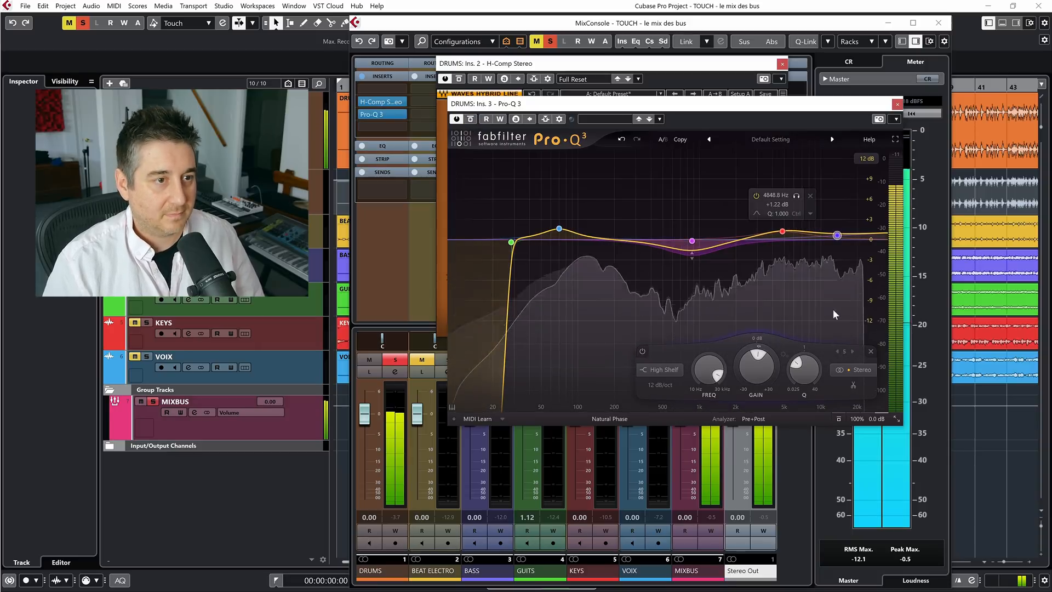
Set the Q of the high shelf to 0.512 and the Q of the mid dynamic bell to 1.363
mouse_move(805, 372)
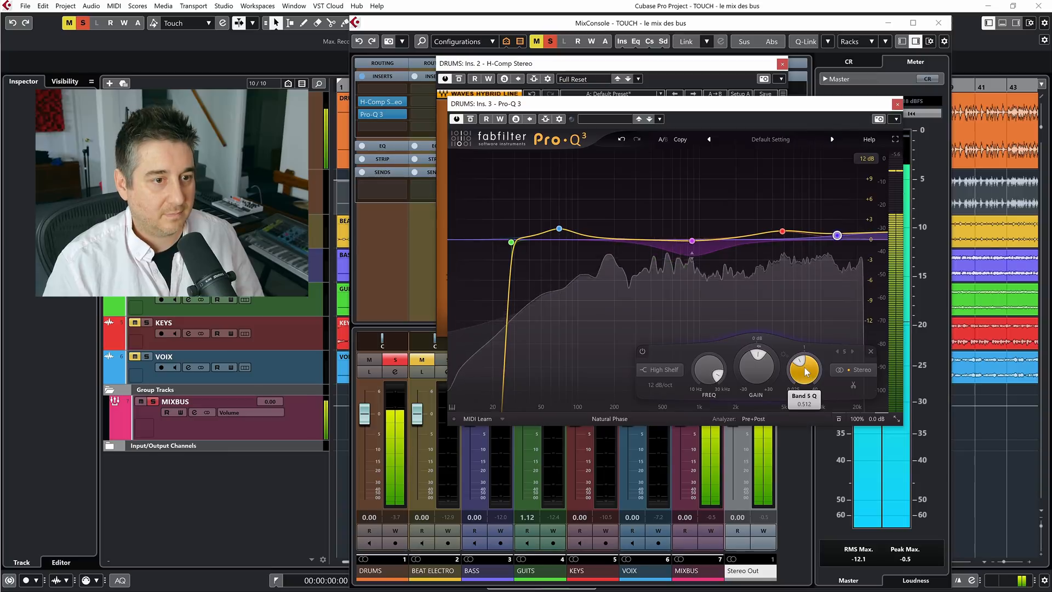
left_click(693, 242)
left_click(692, 242)
left_click_drag(742, 377, 742, 373)
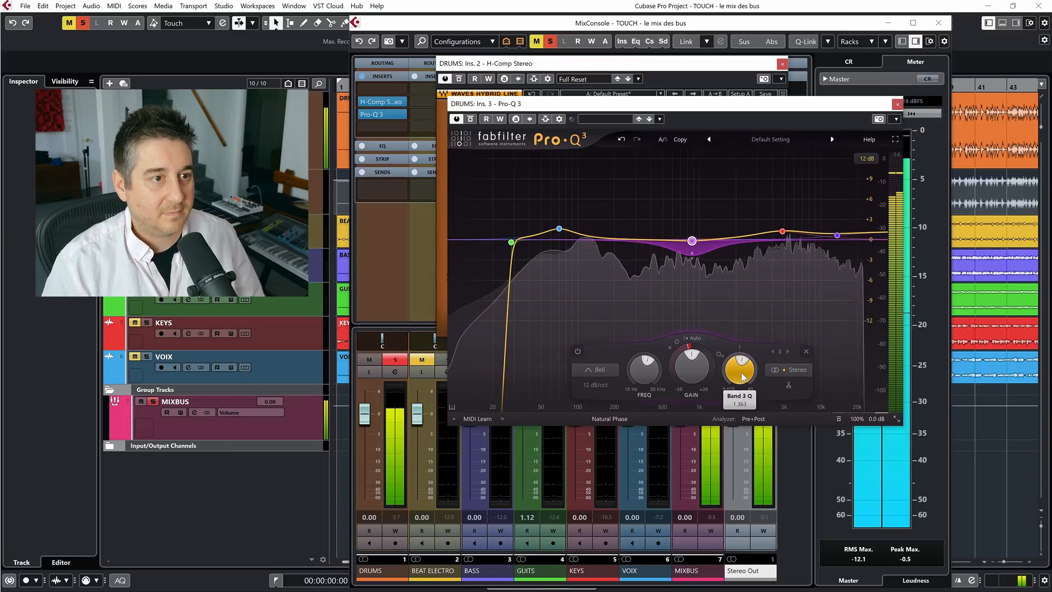
Compare Pro-Q 3 bypassed and active in solo, and unsolo the DRUMS bus to compare its whole insert chain in the full mix
mouse_move(692, 355)
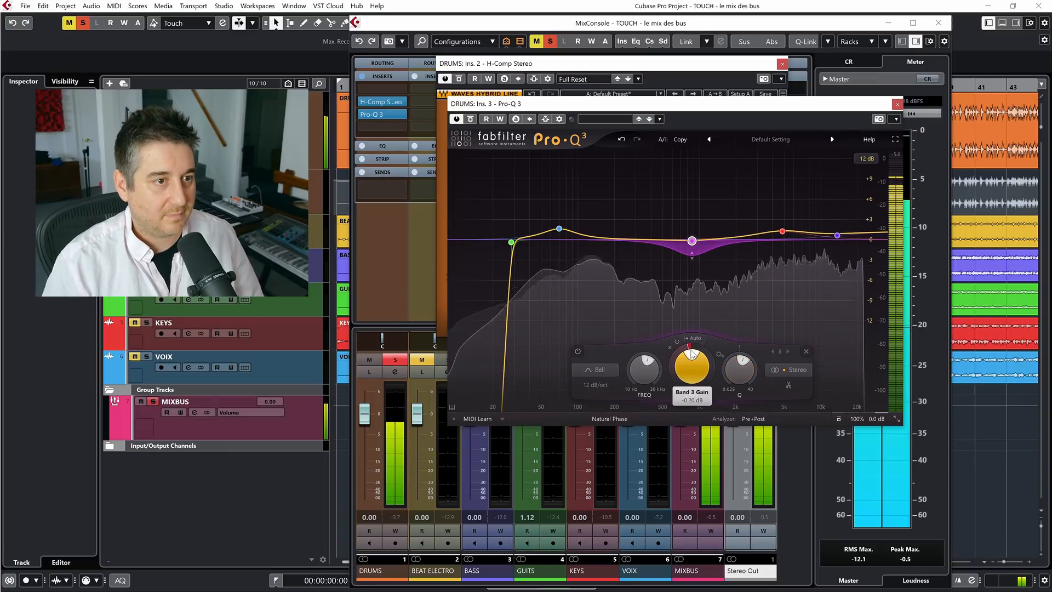
left_click(469, 120)
left_click(470, 120)
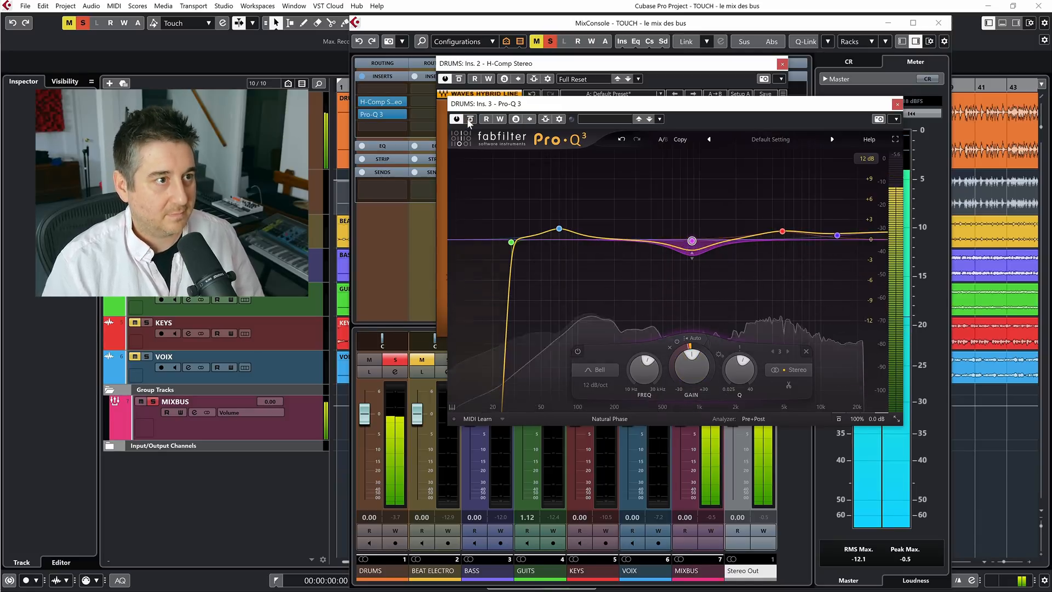
left_click(550, 41)
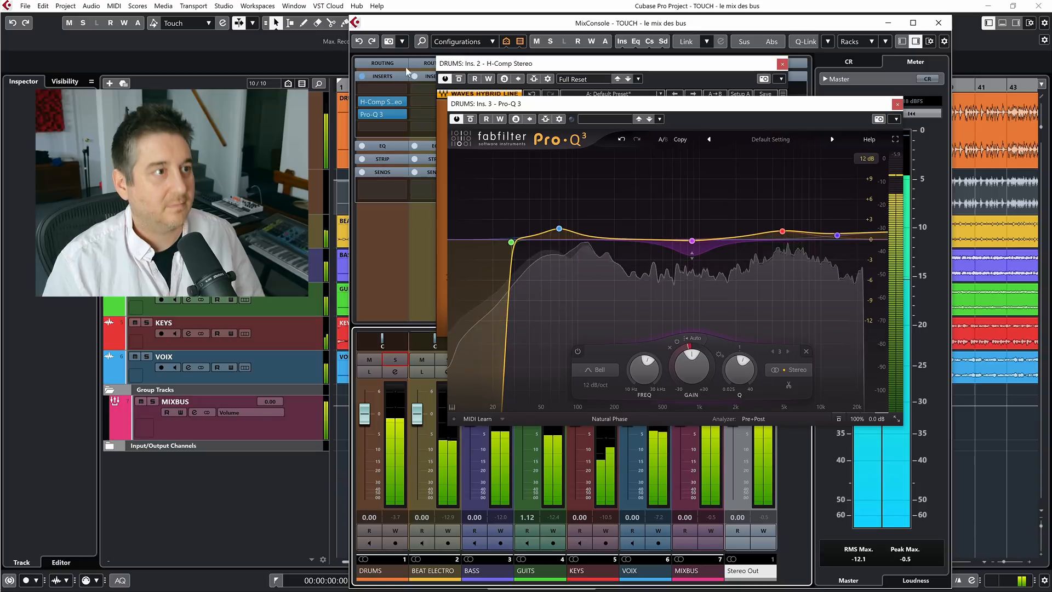
left_click(362, 76)
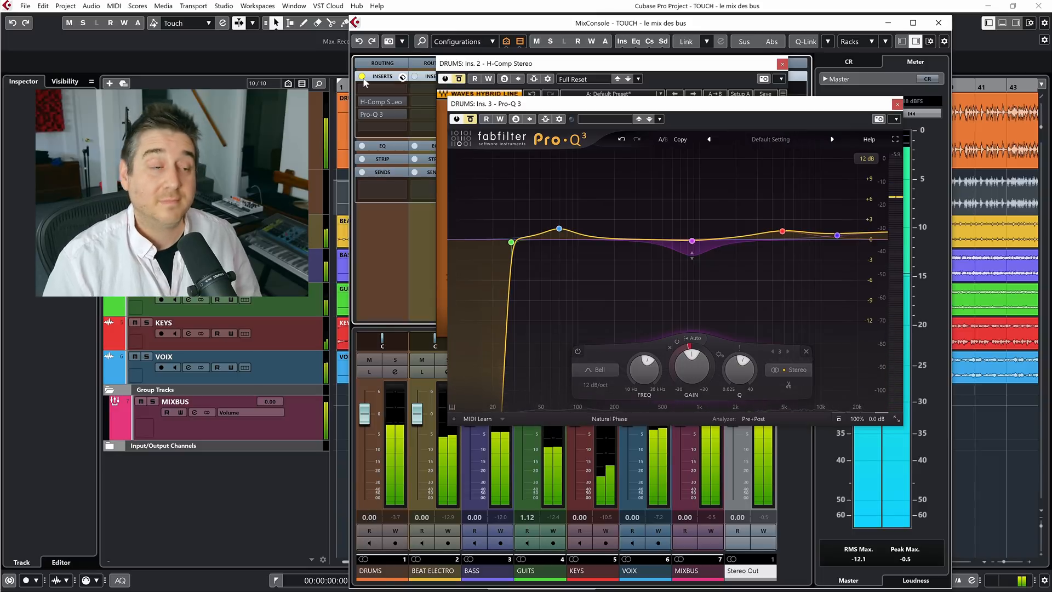
left_click(362, 77)
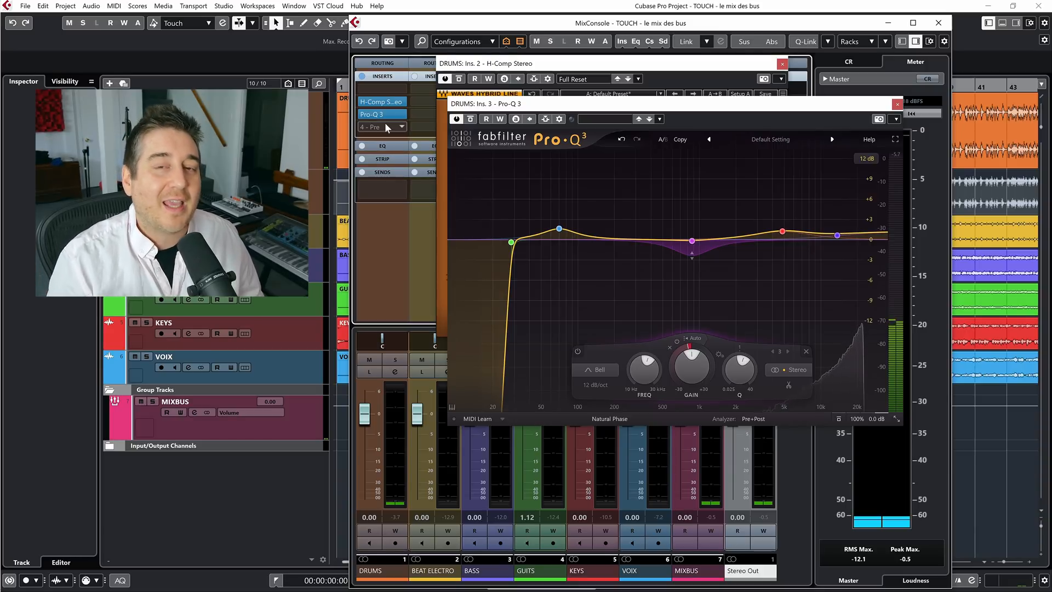
Resume playback and load Vitamin Stereo in the DRUMS channel's fourth insert slot, closing its plug-in window
key("space")
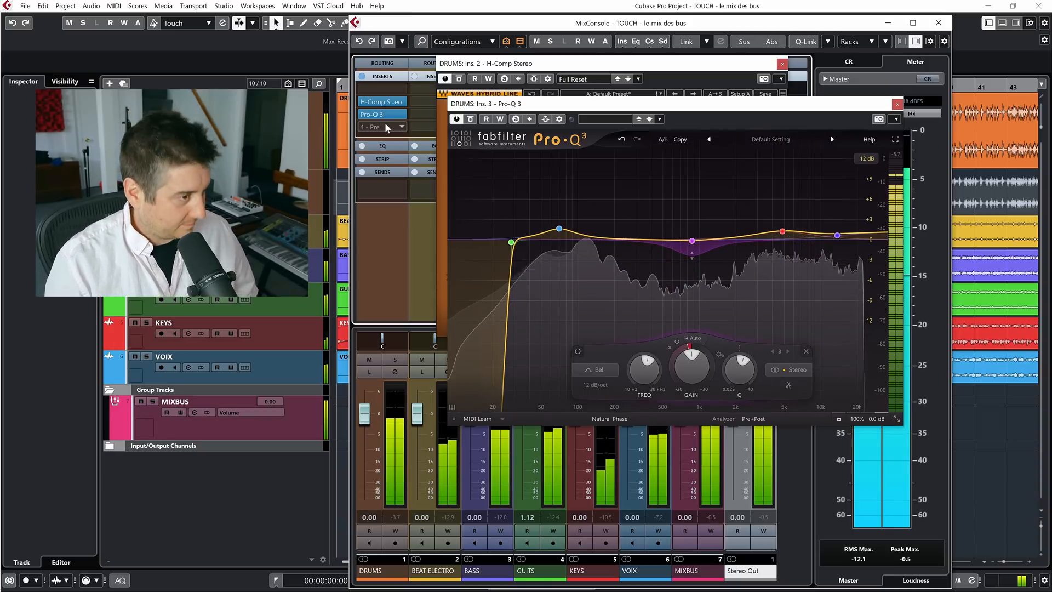
left_click(711, 7)
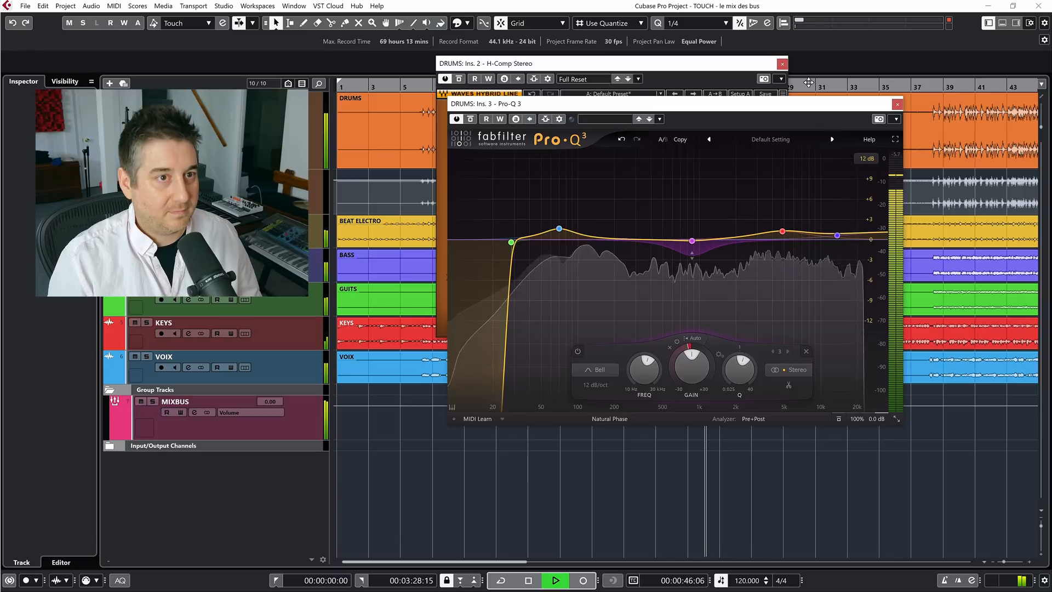
key("F3")
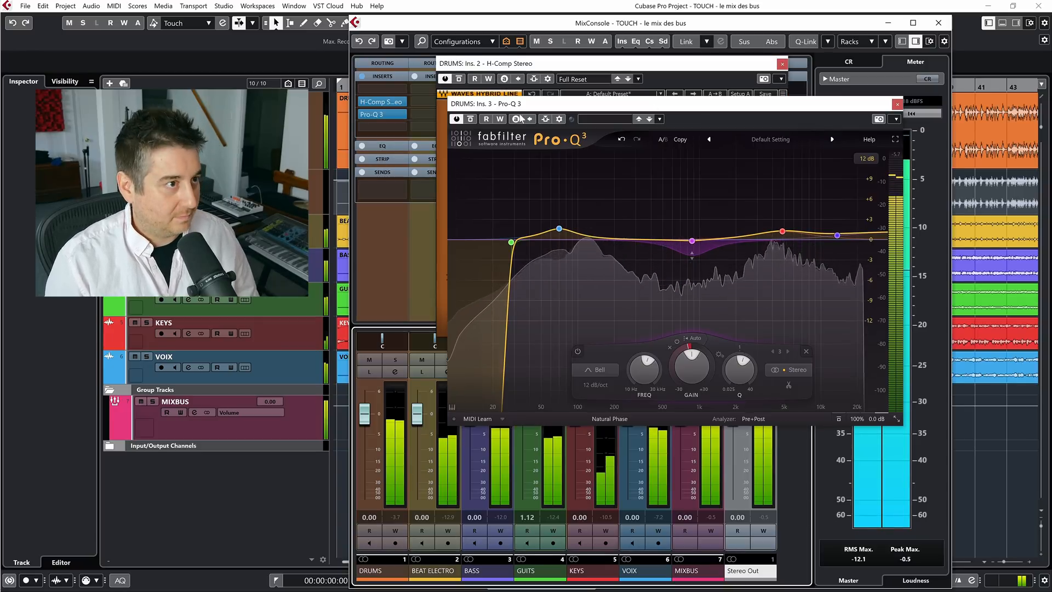
left_click(383, 127)
type("vita")
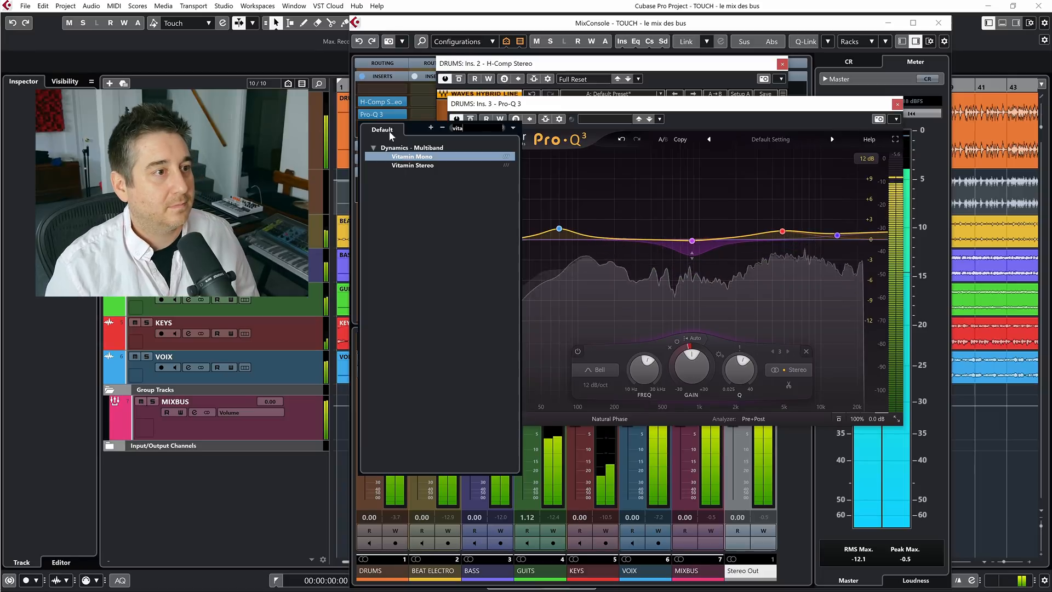
left_click(400, 164)
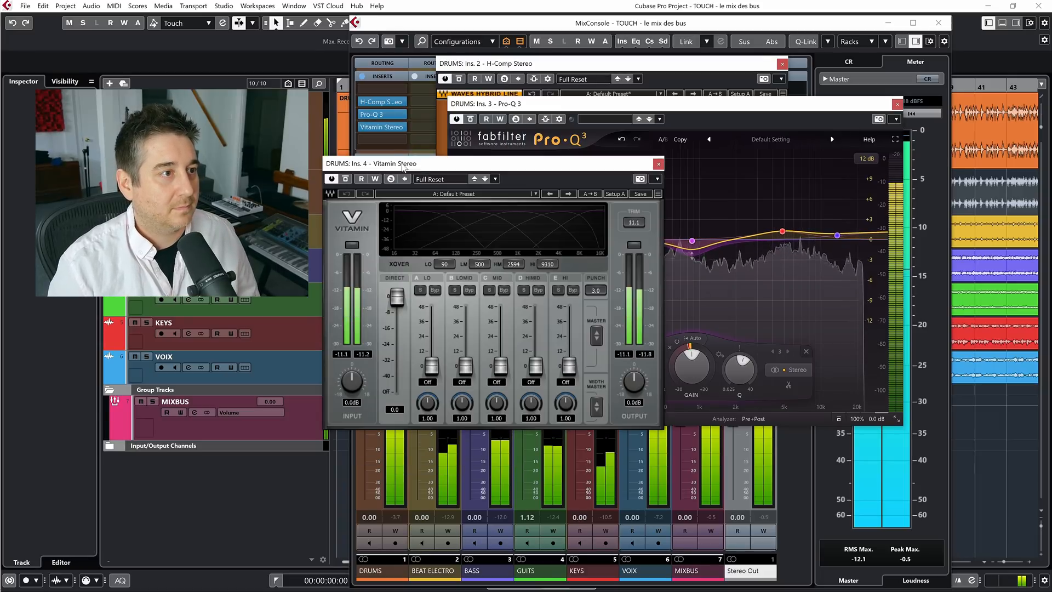
left_click(657, 164)
Compare Pro-Q 3 bypassed and active in the full mix, and close the MixConsole and H-Comp windows
left_click(470, 119)
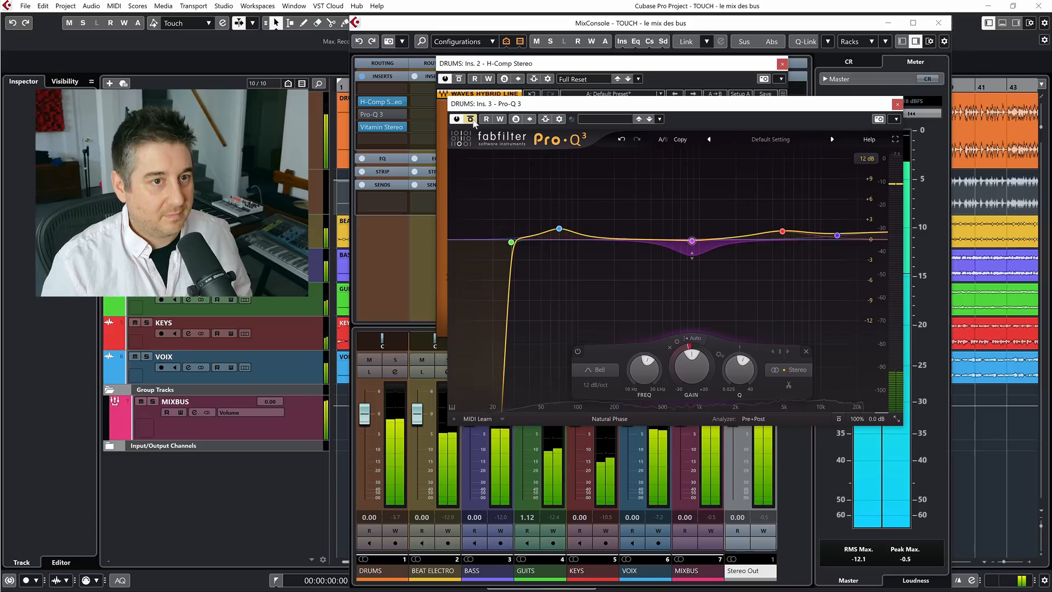
left_click(471, 119)
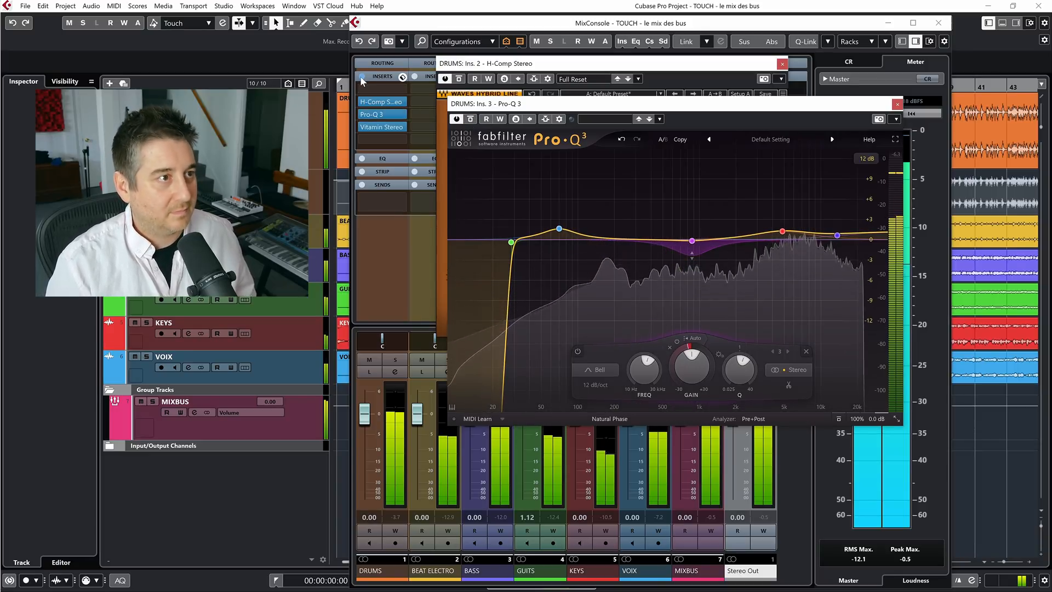
left_click(938, 22)
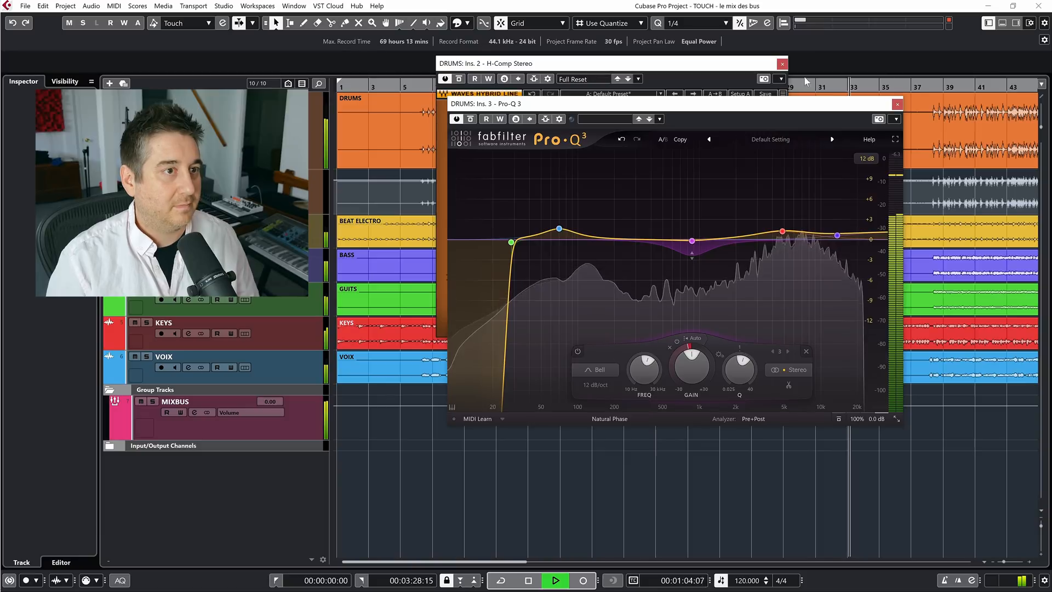
left_click(782, 64)
left_click(782, 64)
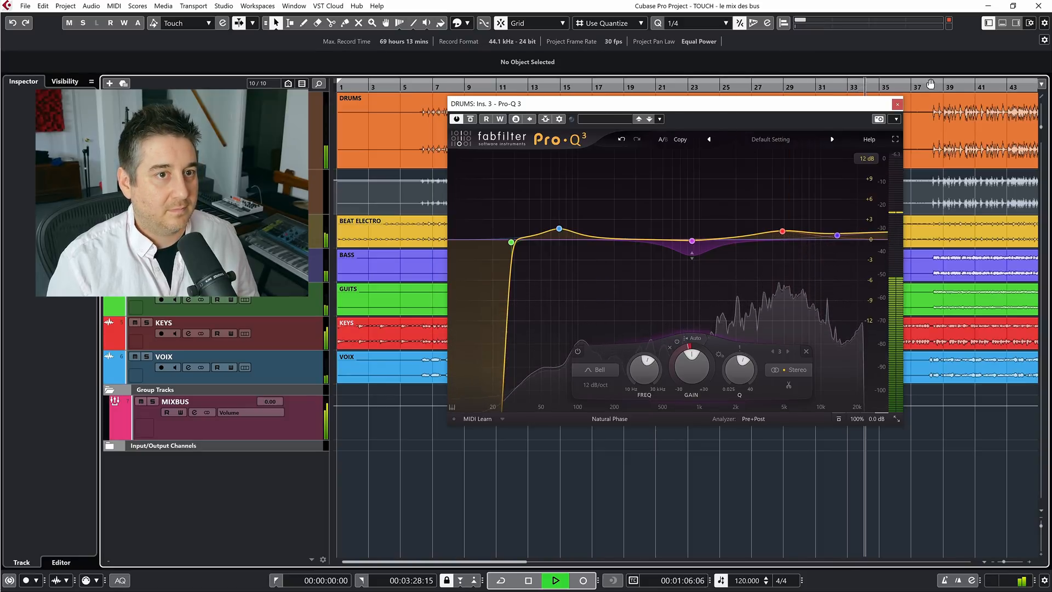
Solo the DRUMS bus in the MixConsole and compare both Pro-Q 3 alone and the whole insert chain bypassed and active
key("s")
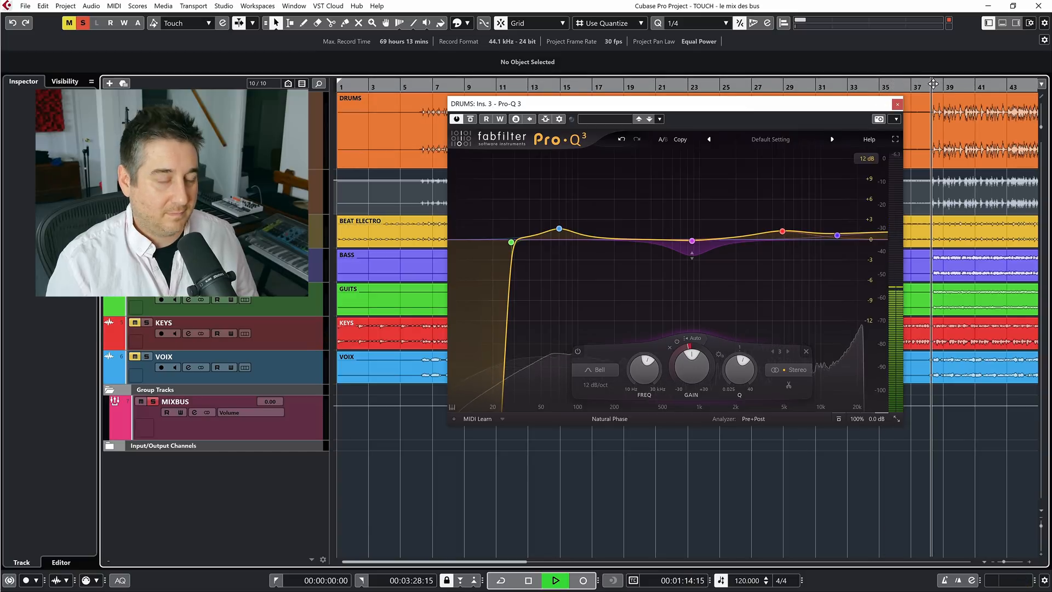
key("F3")
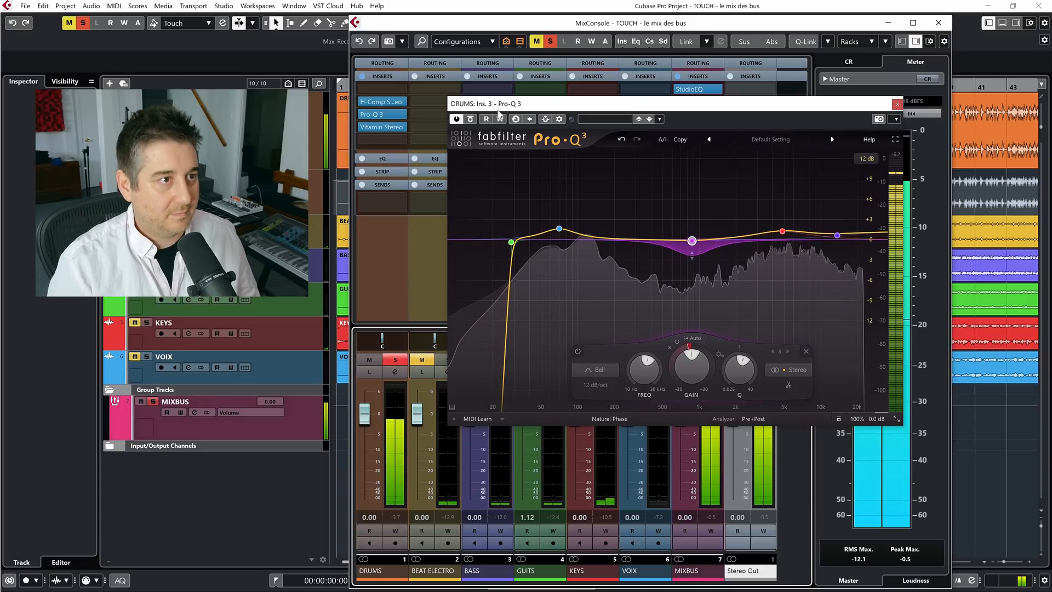
left_click(470, 119)
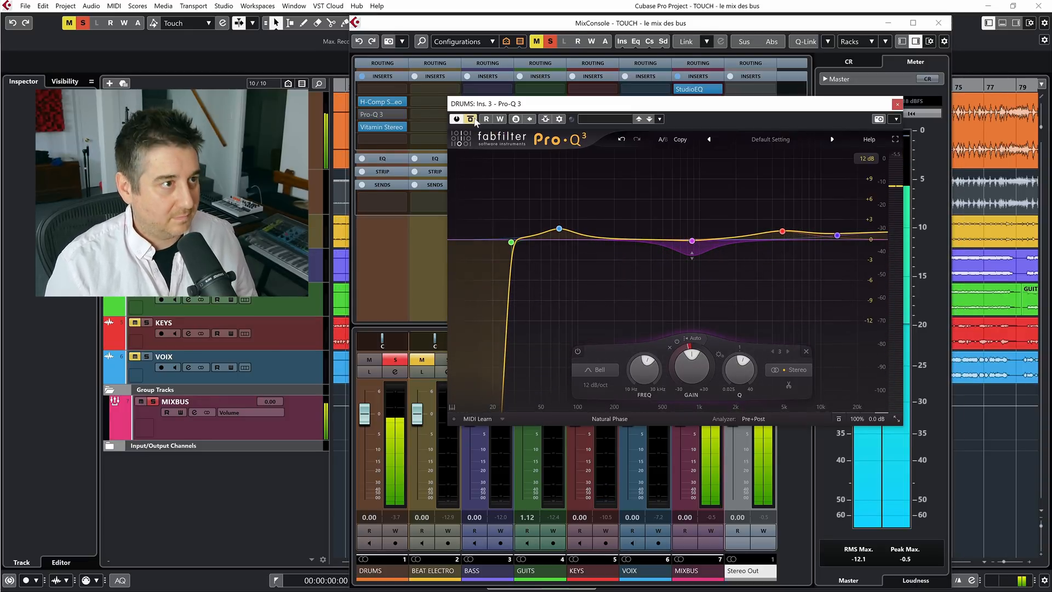
left_click(471, 119)
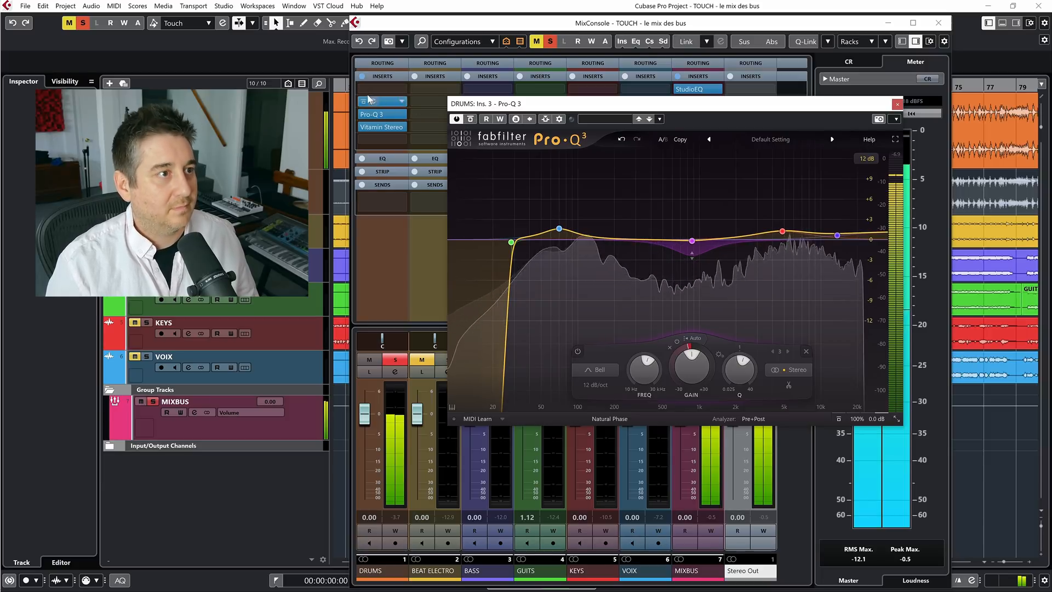
left_click(362, 76)
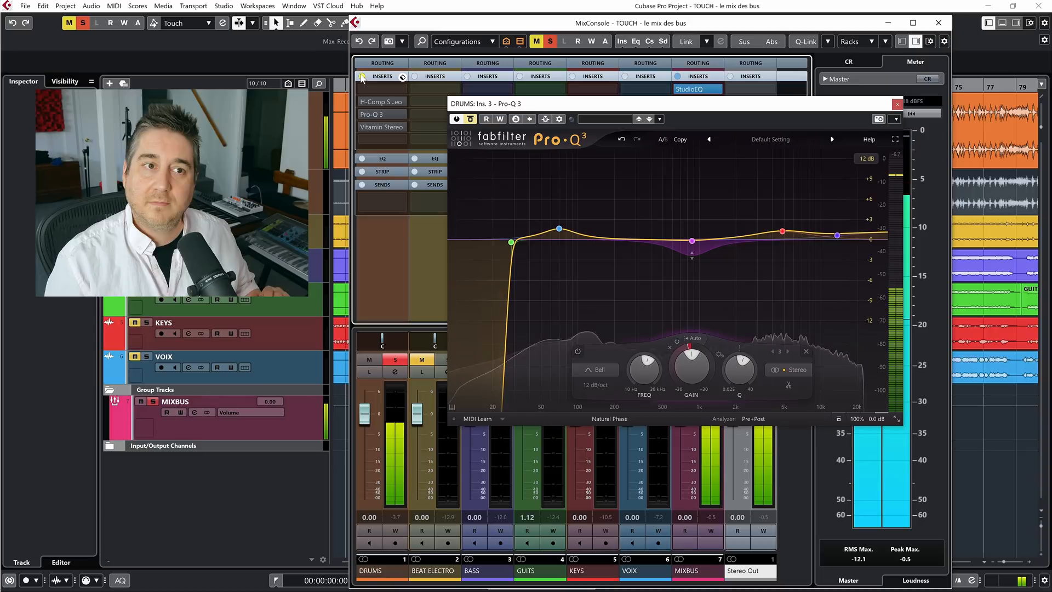
left_click(361, 76)
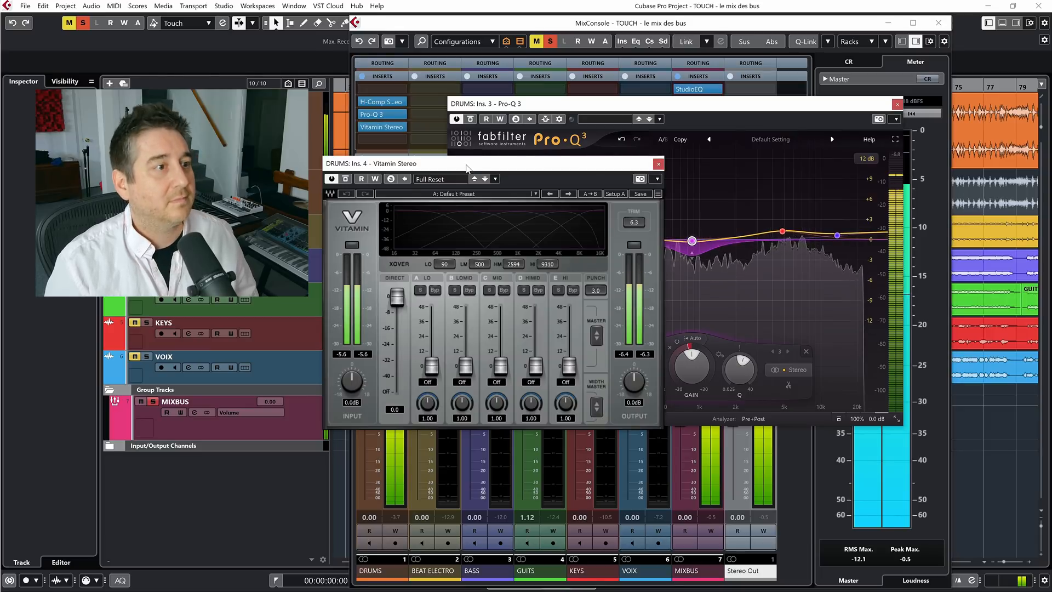
In Vitamin Stereo, raise Lo to 5.5, LoMid to 3.5, HiMid to 6.2 and Hi to 7.7, and set the LM crossover to 390
left_click_drag(472, 160, 600, 110)
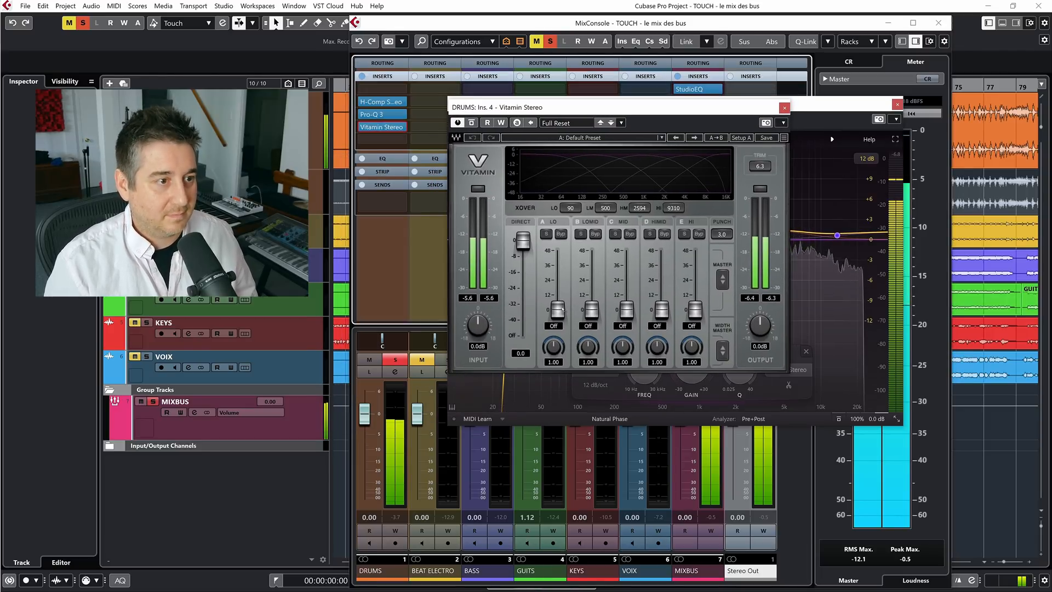
left_click_drag(562, 309, 592, 305)
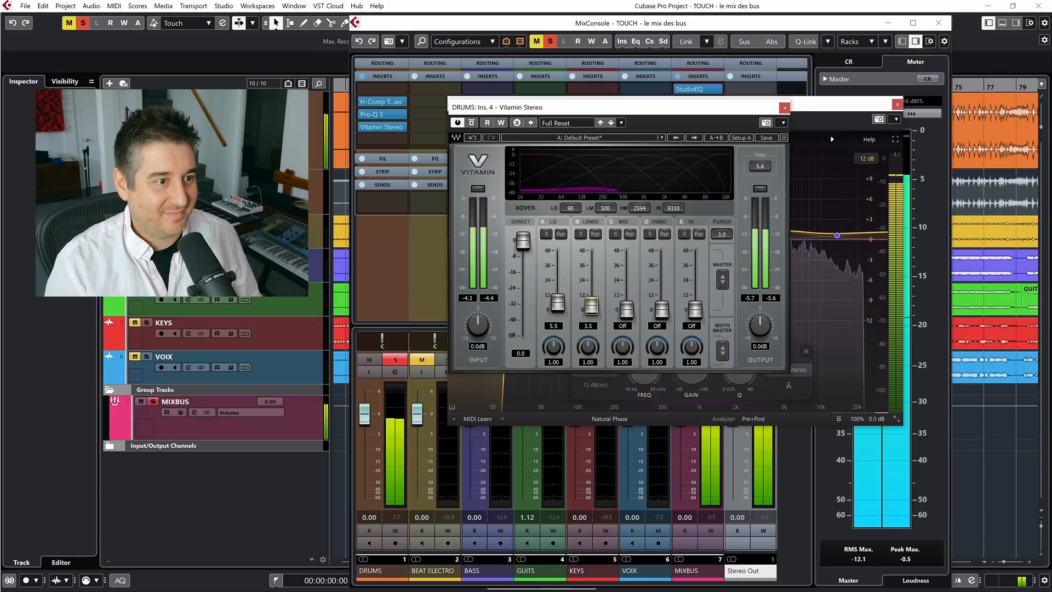
left_click_drag(613, 205, 613, 212)
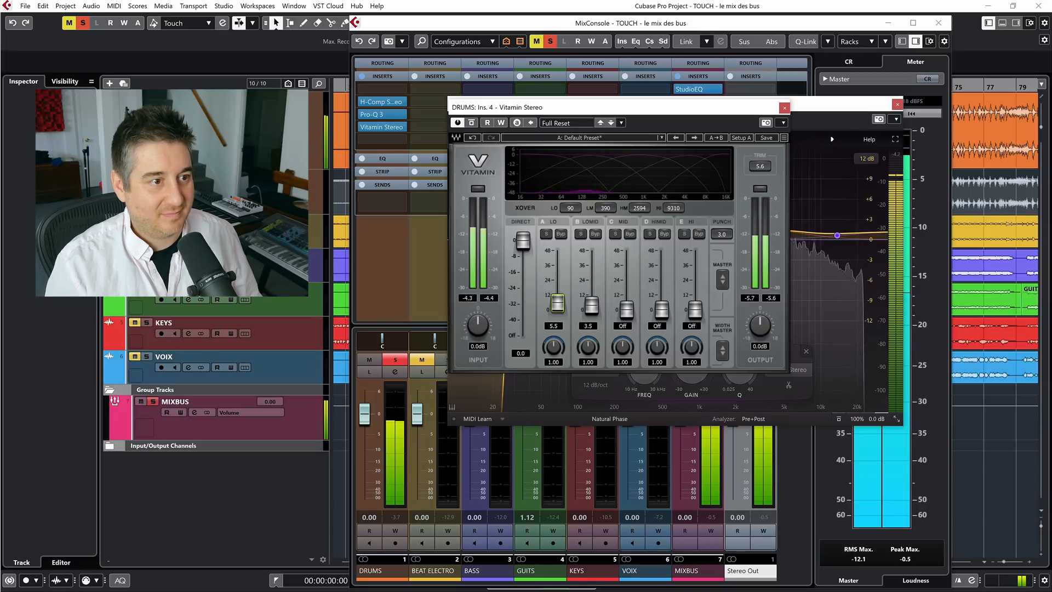
left_click_drag(662, 309, 695, 300)
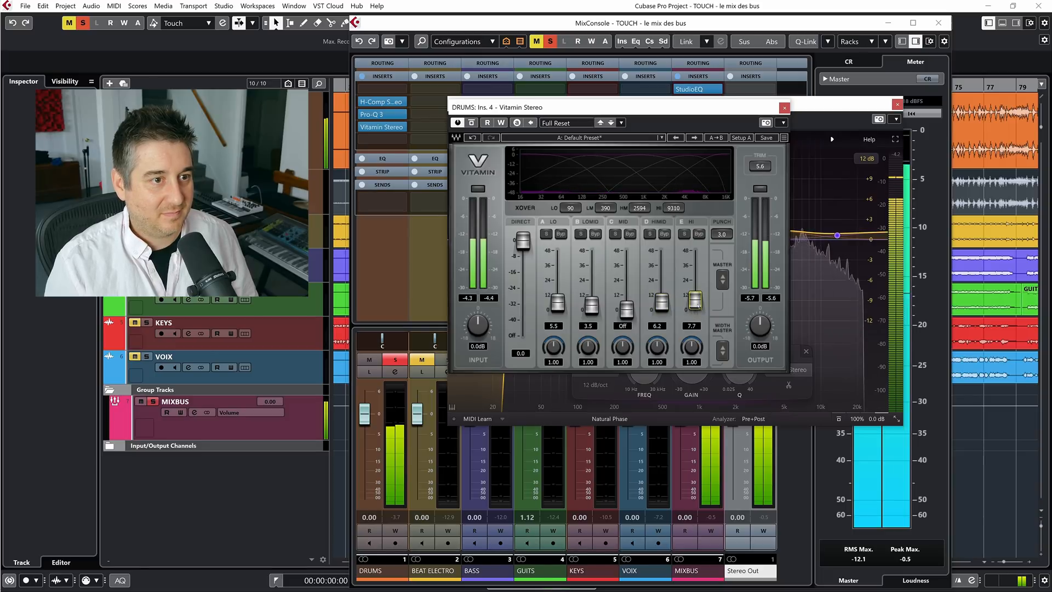
Set Vitamin Stereo's HiMid width to 1.35 and Hi width to 1.73, comparing the plug-in bypassed and active before stopping playback
left_click(473, 123)
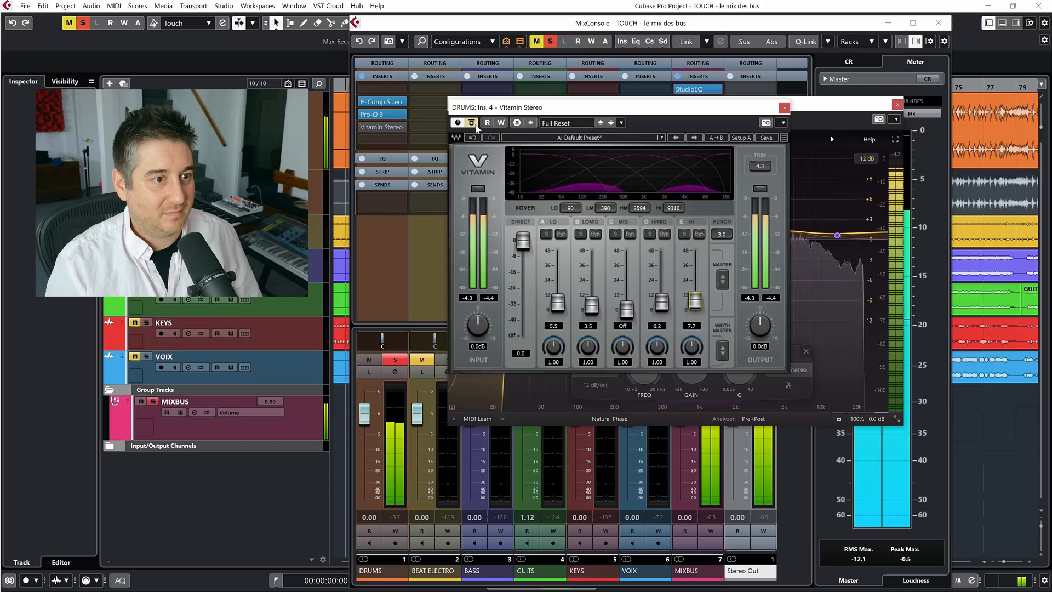
left_click(472, 124)
mouse_move(698, 350)
left_mouse_down()
mouse_move(698, 316)
mouse_move(698, 327)
mouse_move(658, 341)
mouse_move(692, 355)
left_mouse_up()
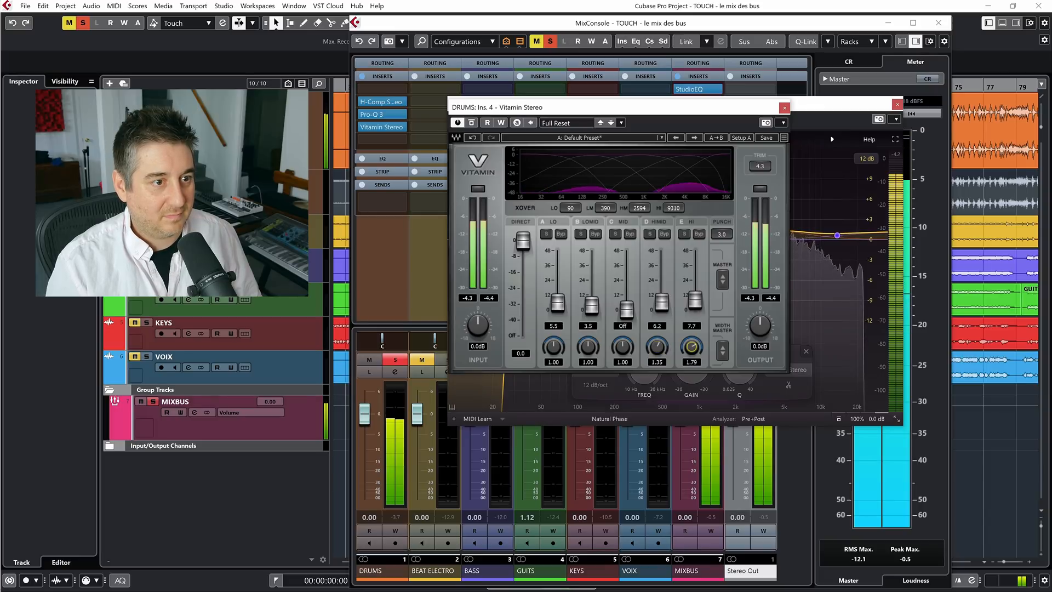
left_click(471, 123)
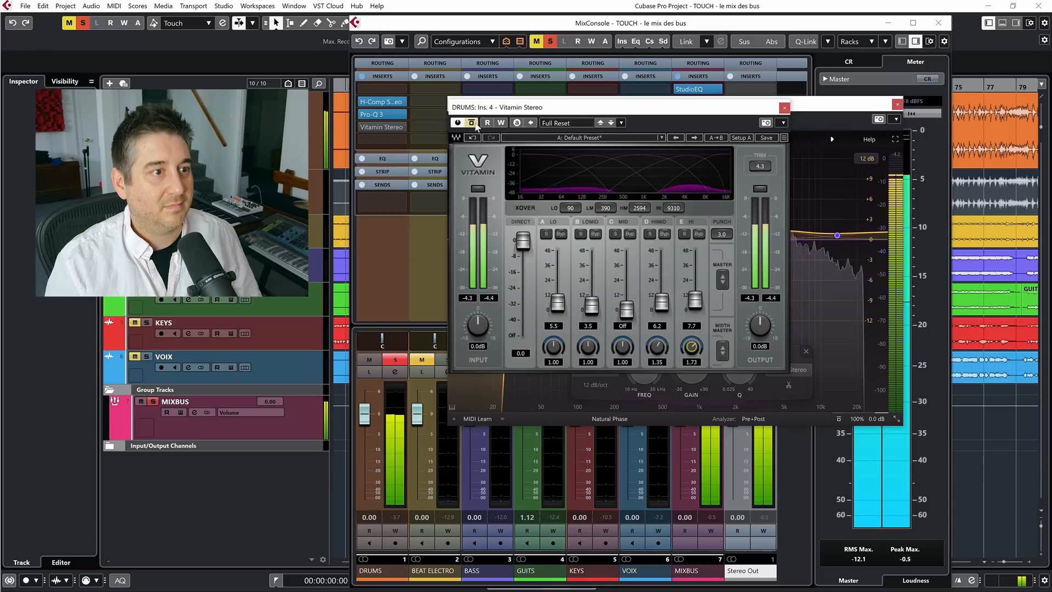
left_click(472, 123)
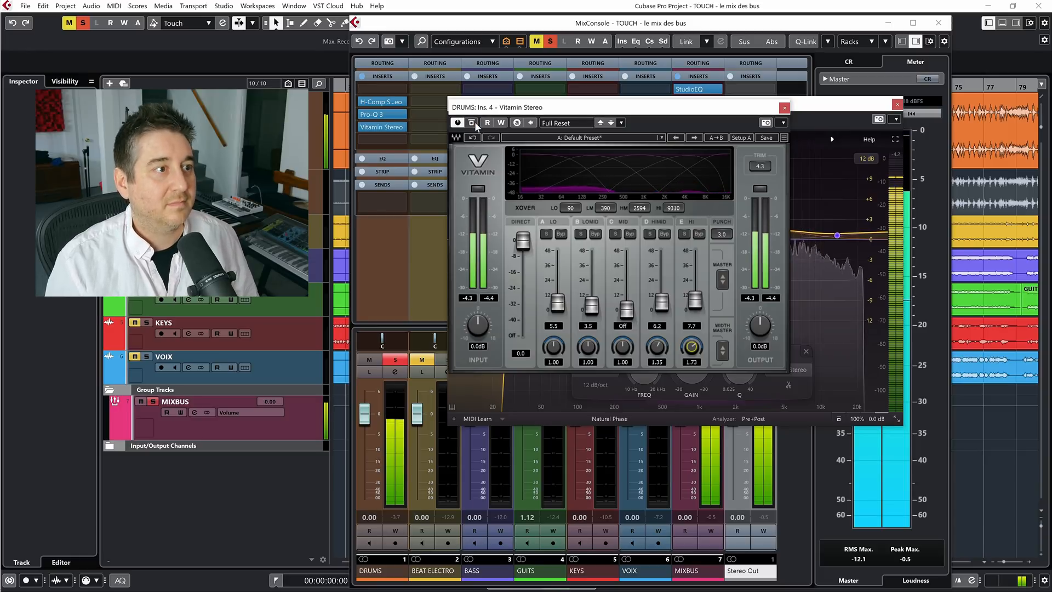
key("space")
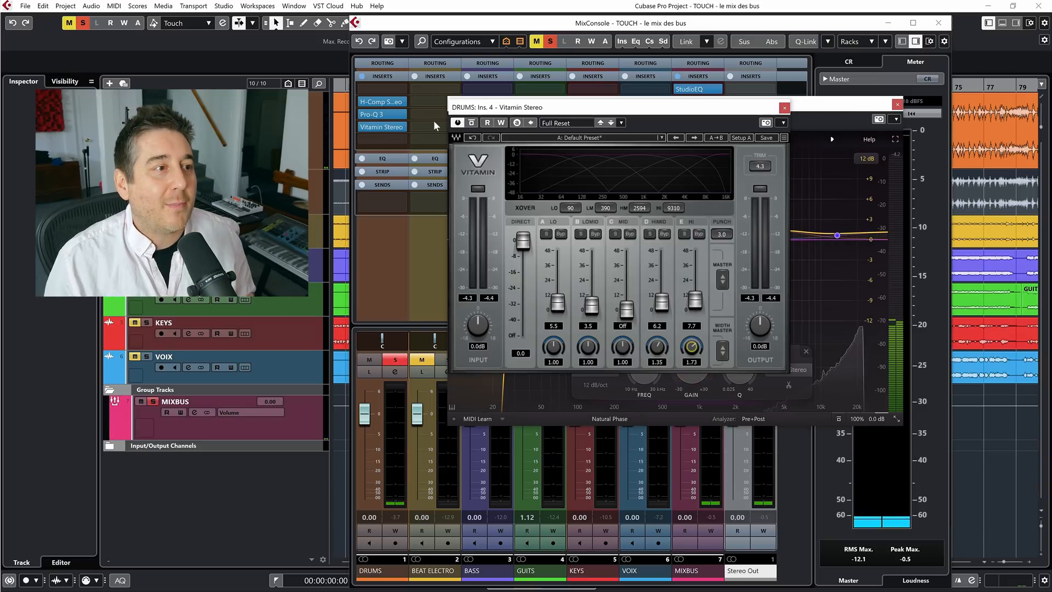
Remove Vitamin Stereo from the DRUMS channel's fourth insert slot and close the Pro-Q 3 window
left_click(403, 128)
left_click(390, 147)
left_click(897, 104)
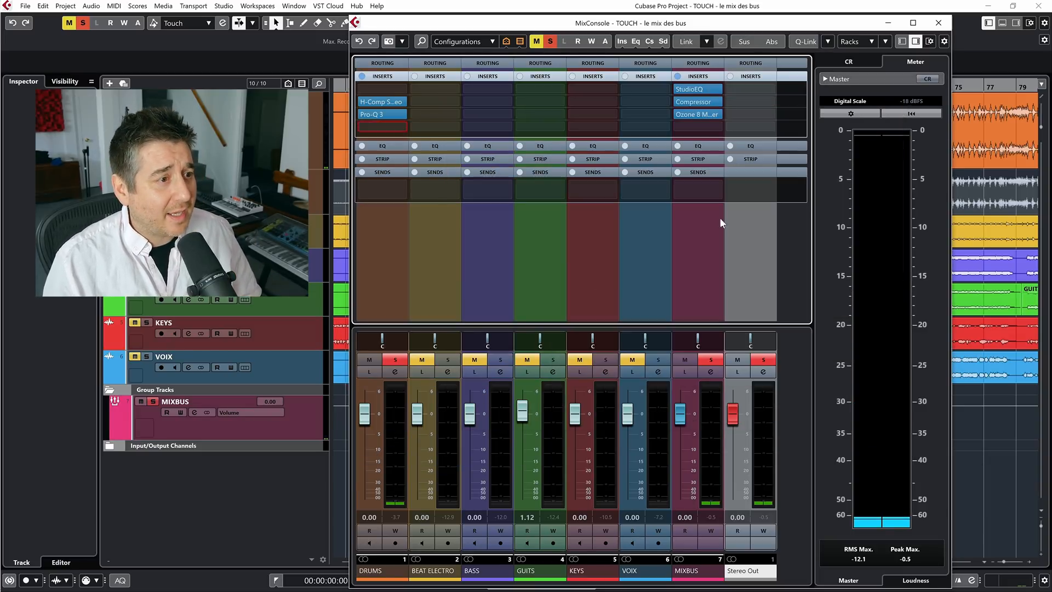
Solo the BASS channel instead of DRUMS and load Pro-MB in its second insert slot
left_click(395, 360)
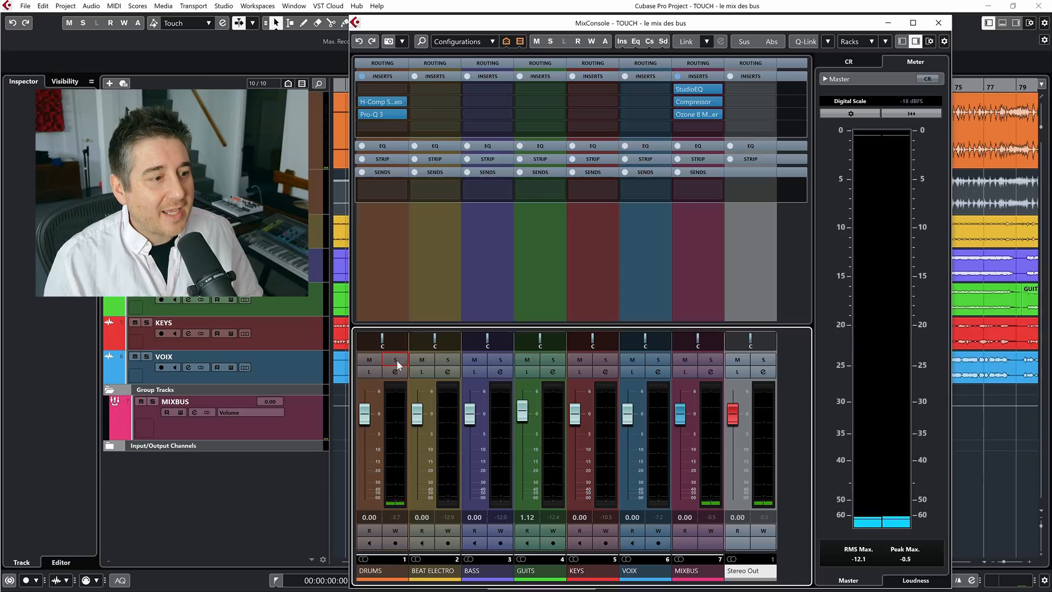
left_click(500, 360)
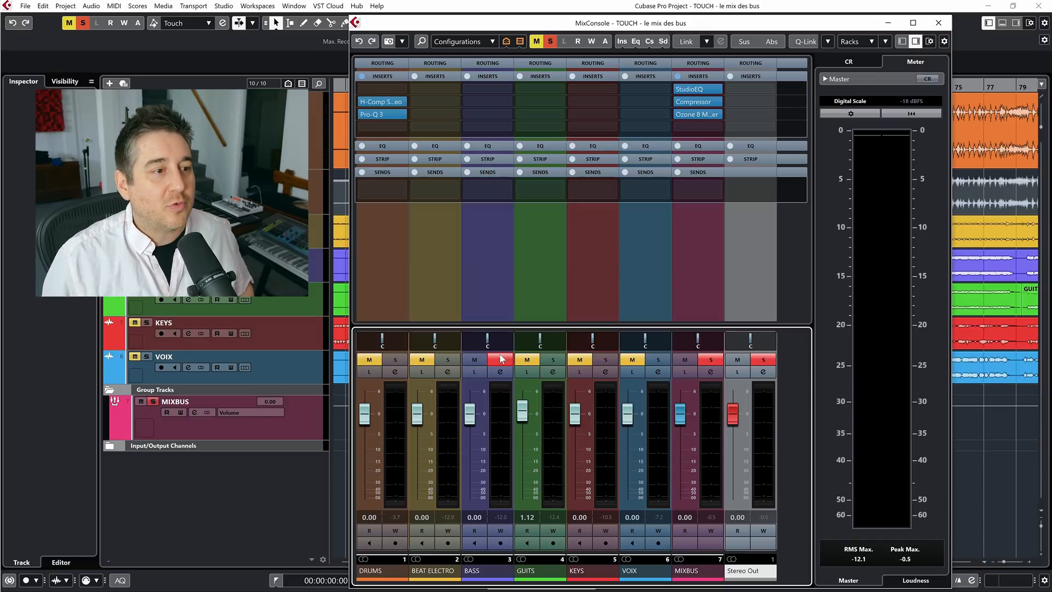
left_click(485, 104)
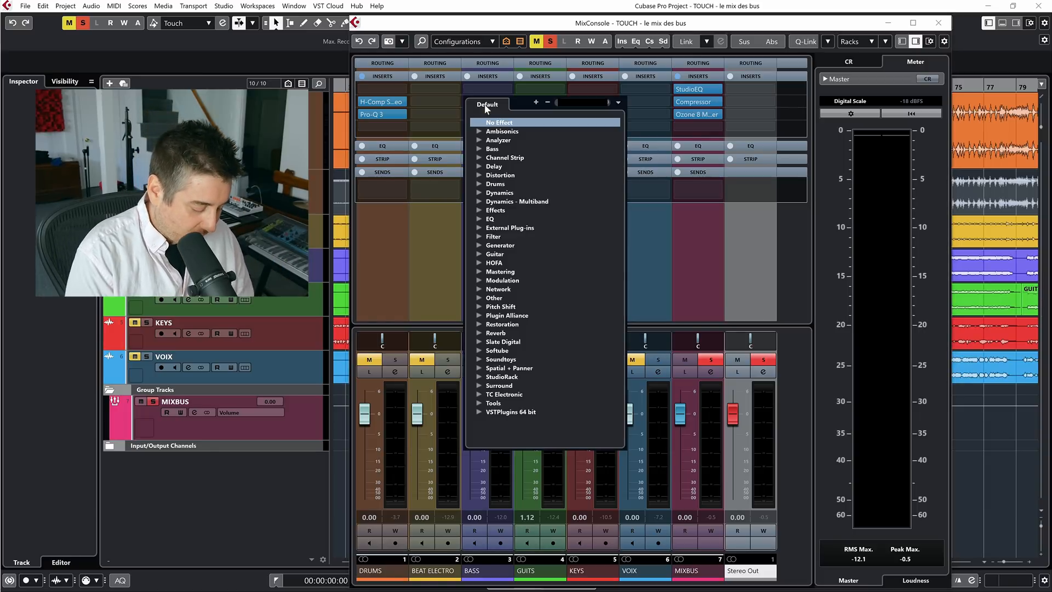
type("pro")
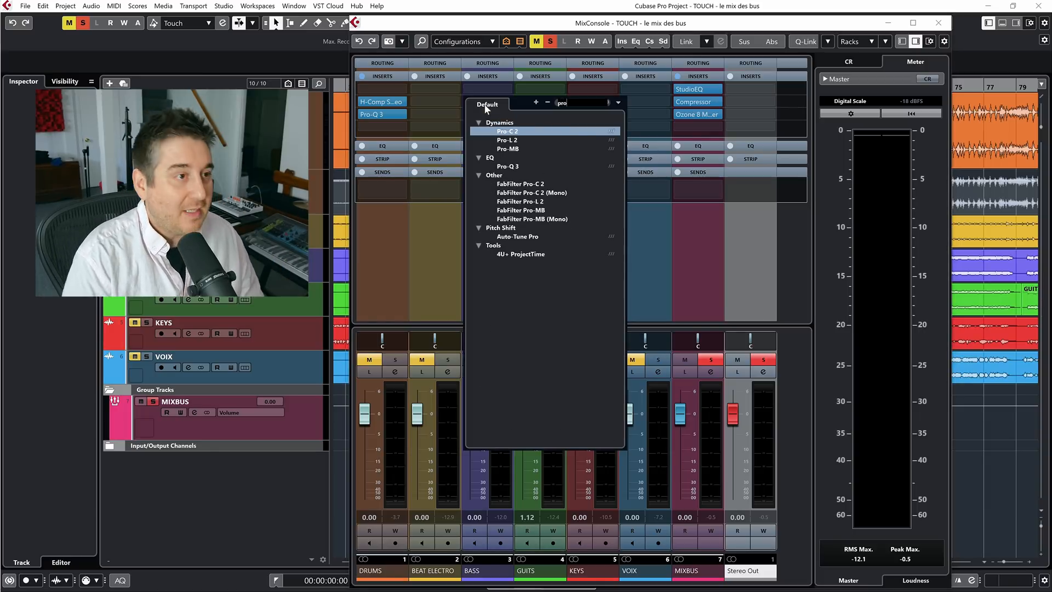
left_click(512, 149)
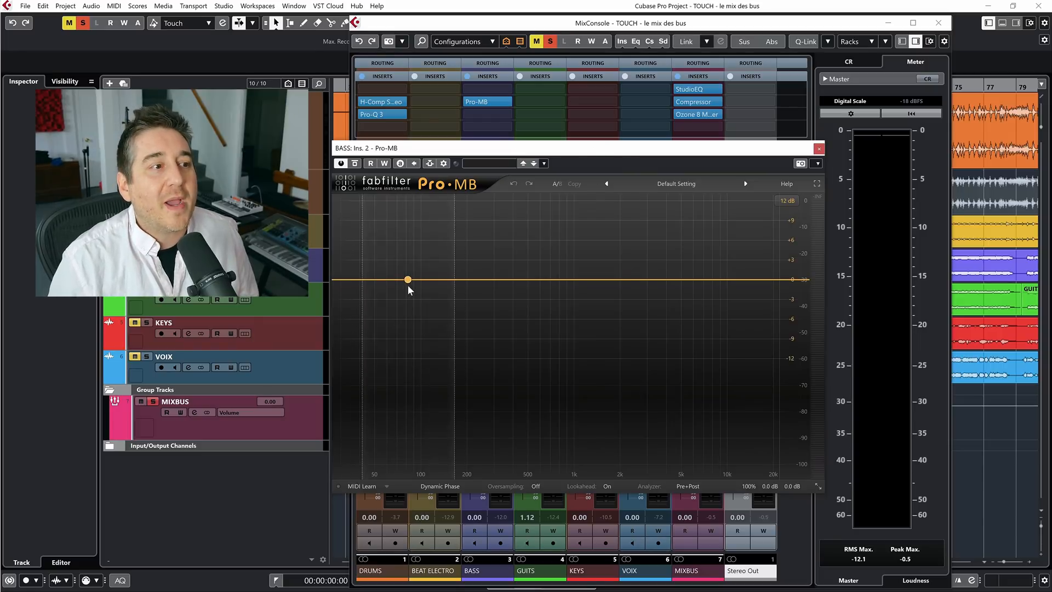
Add a compression band covering the low frequencies in Pro-MB and reposition the plug-in window higher over the MixConsole
left_click(384, 284)
left_click_drag(430, 278, 436, 278)
left_click_drag(527, 144, 596, 69)
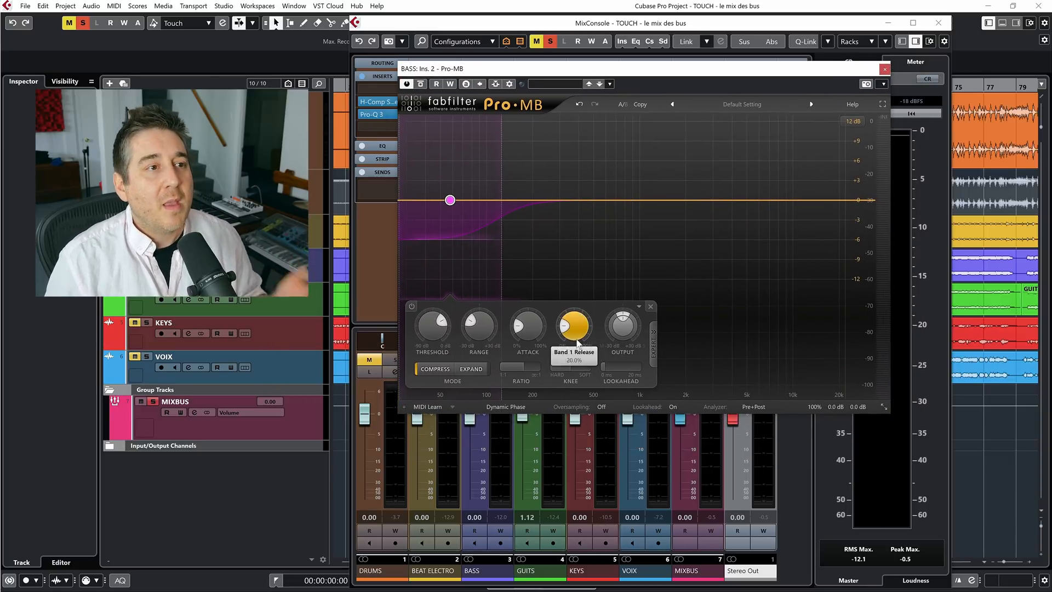
Activate side-chaining for Pro-MB on the BASS channel and set the low band's side chain source to Ext
left_click(496, 84)
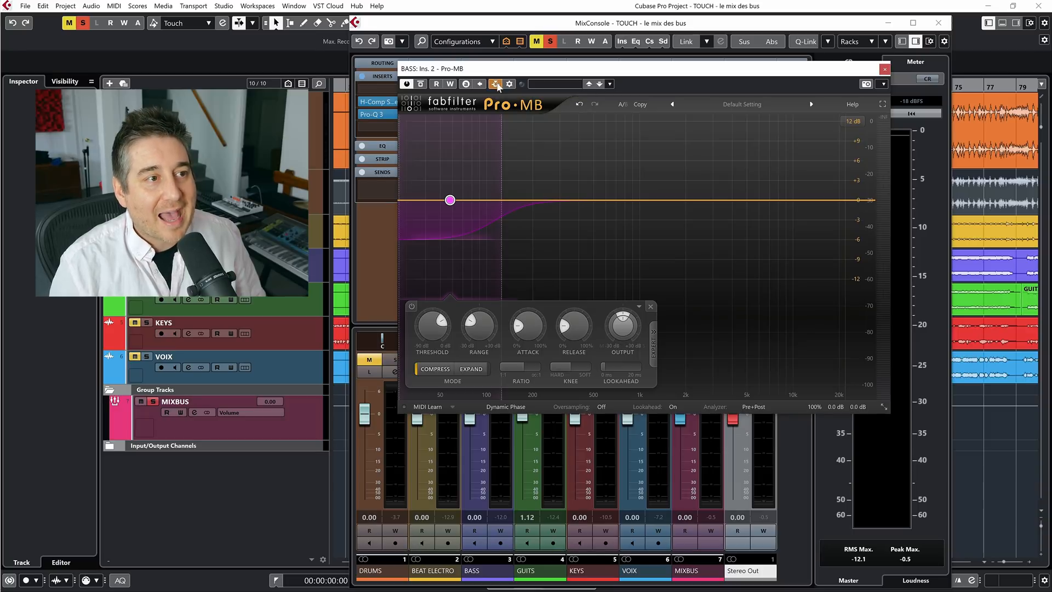
left_click(654, 345)
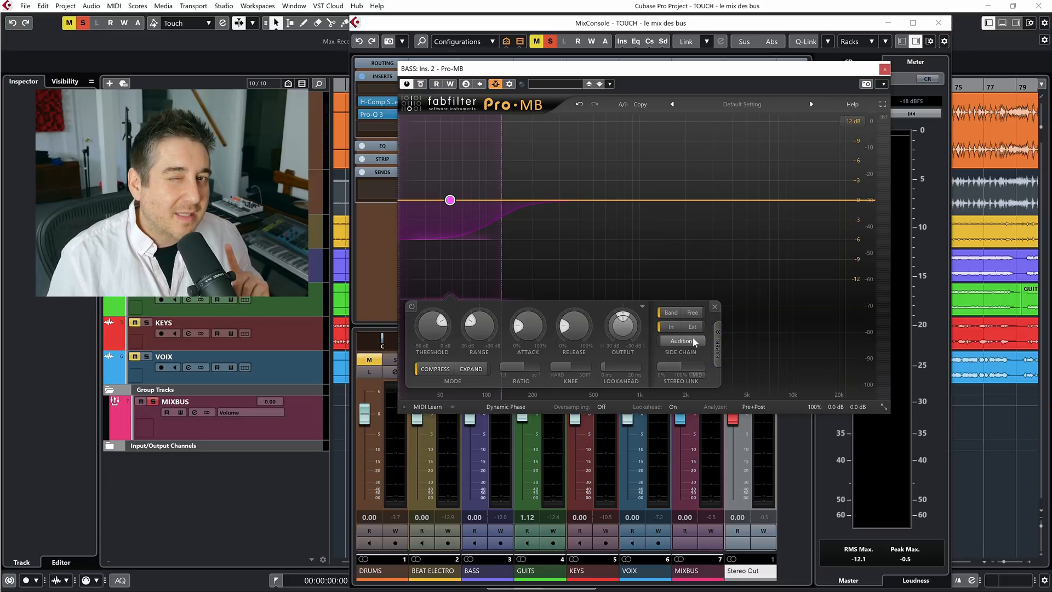
mouse_move(693, 340)
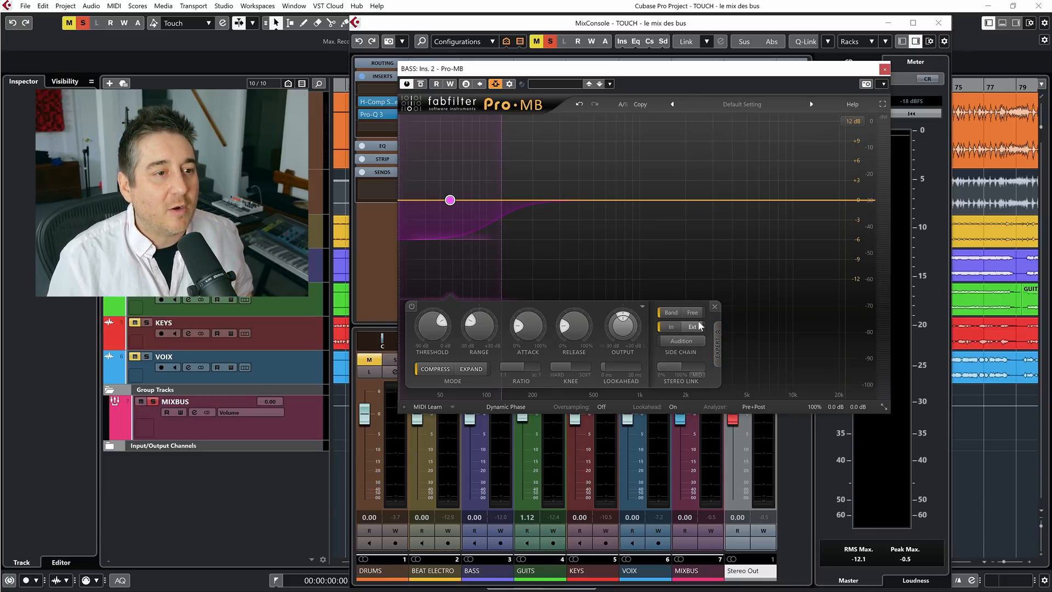
left_click(701, 329)
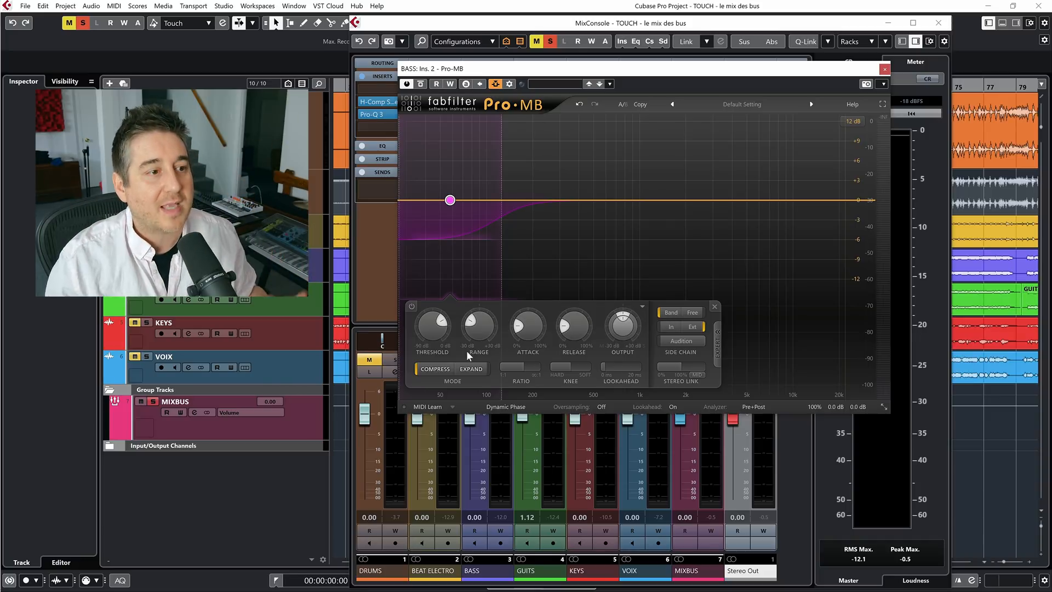
Shorten the low band's attack in Pro-MB and set its high crossover to 108.37 Hz
left_click_drag(523, 330, 523, 349)
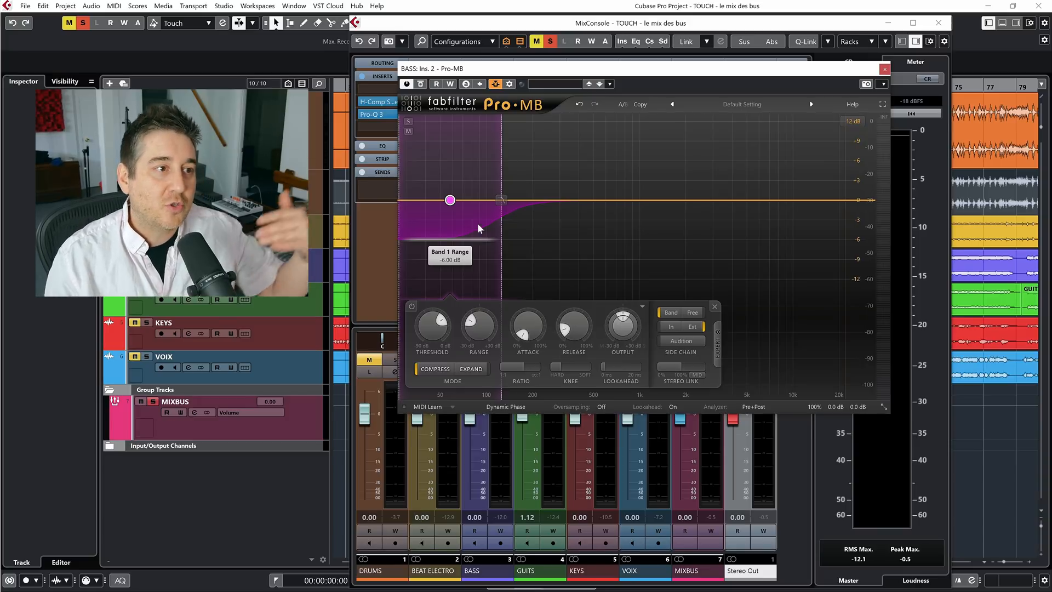
left_click_drag(504, 201, 495, 201)
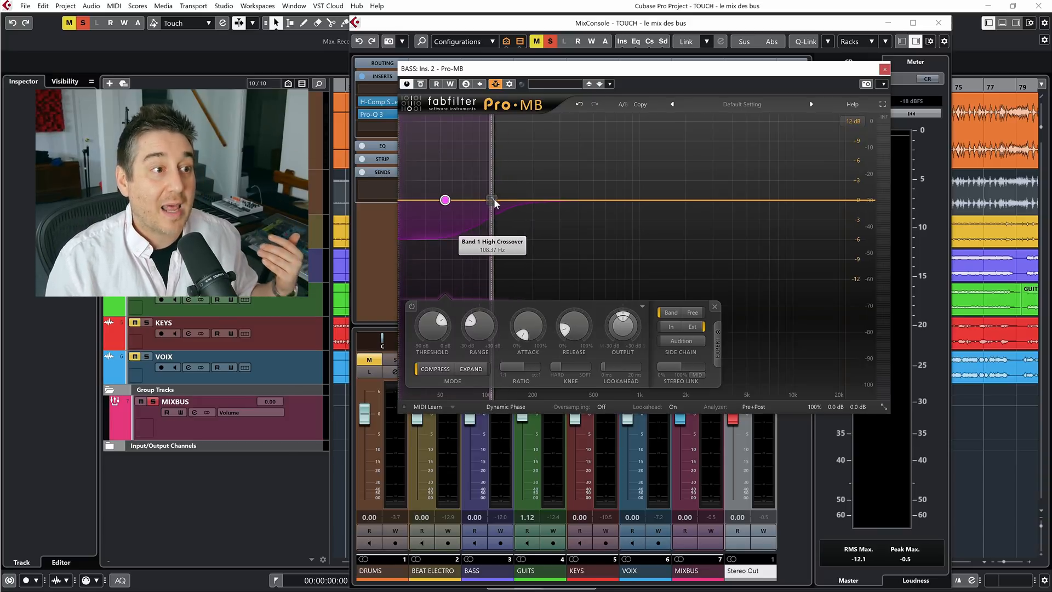
mouse_move(494, 201)
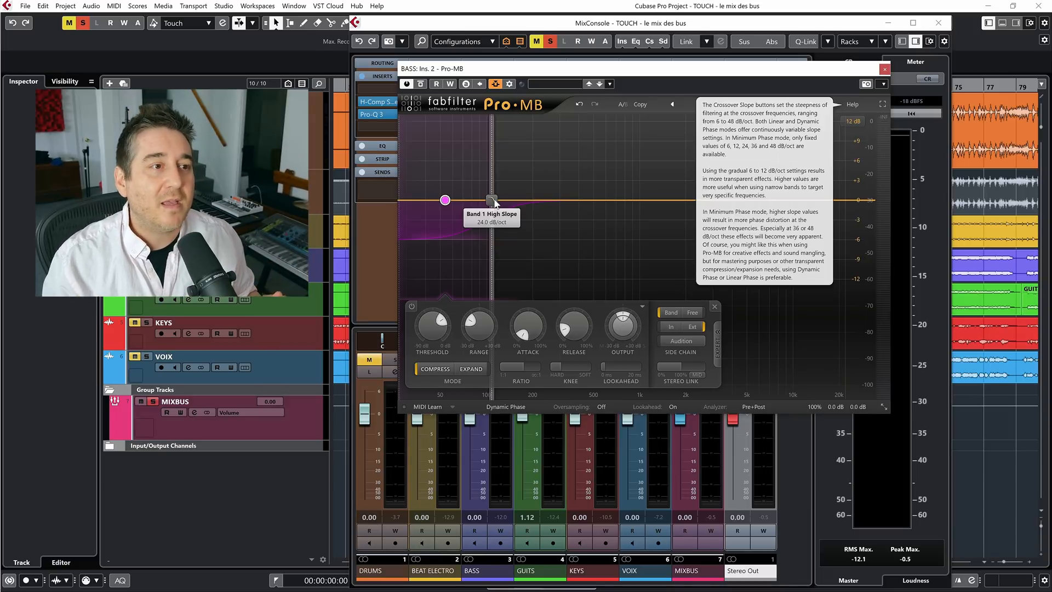
Route a send from the DRUMS channel to the BASS Pro-MB side-chain input and close the plug-in window
left_click(315, 101)
key("F3")
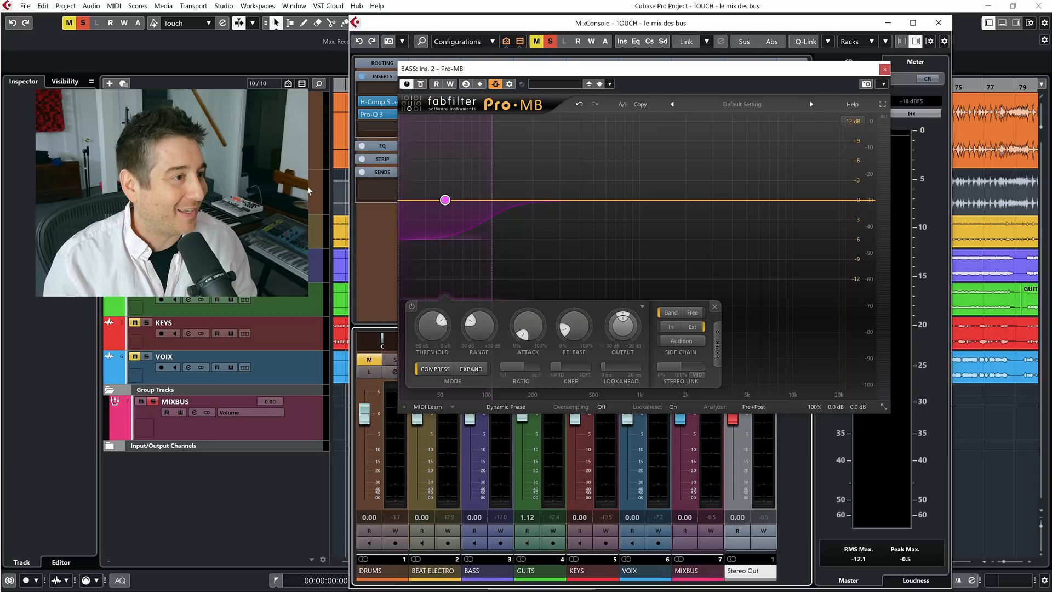
left_click(382, 188)
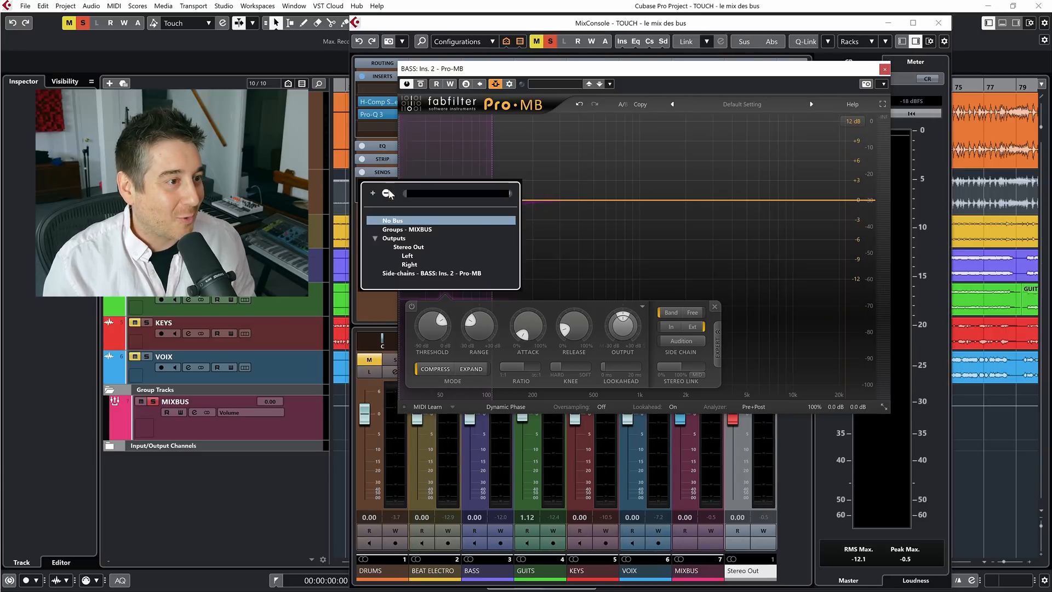
left_click(420, 272)
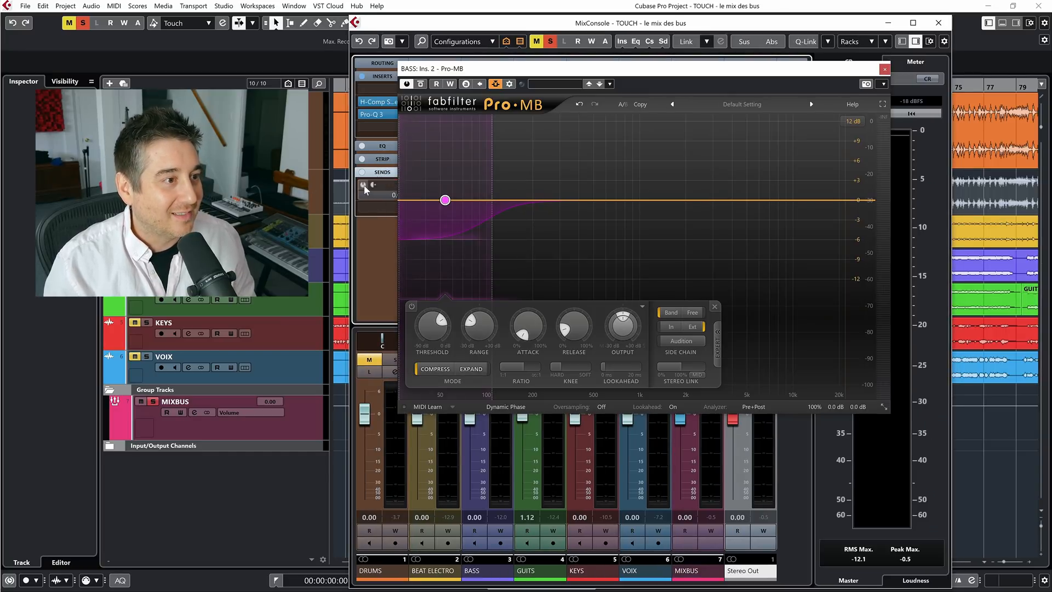
left_click(885, 69)
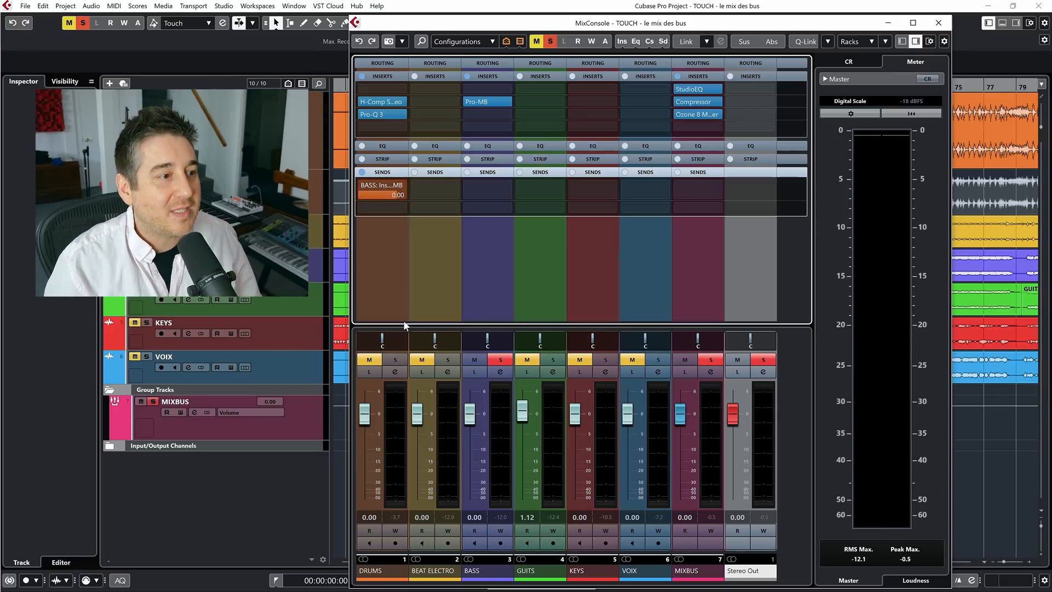
Reopen Pro-MB on the BASS channel and set the low band's threshold to -22.12 dB while playing DRUMS and BASS together
left_click(492, 101)
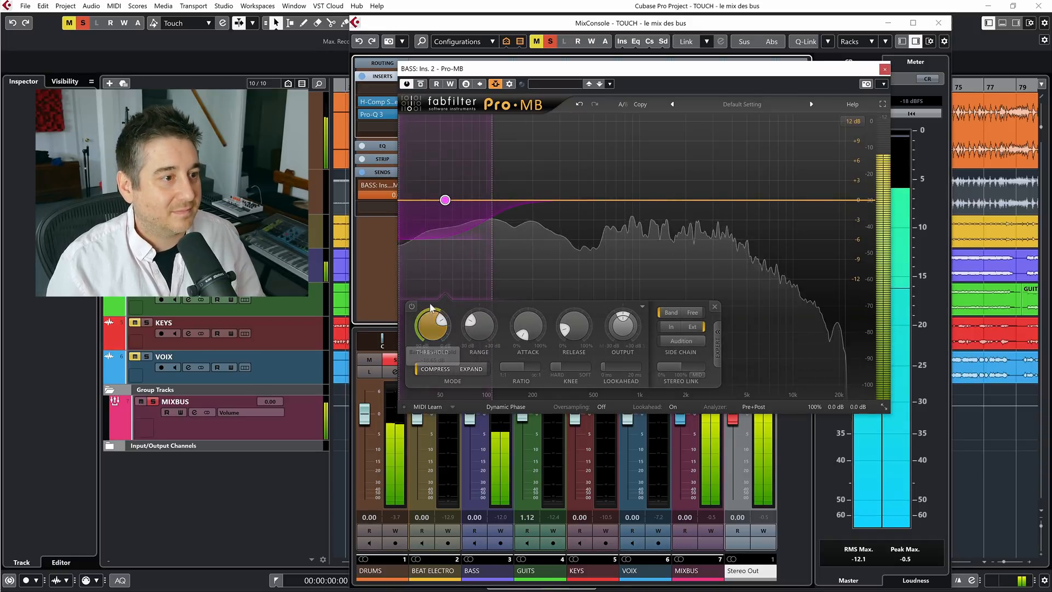
left_click_drag(436, 318, 436, 328)
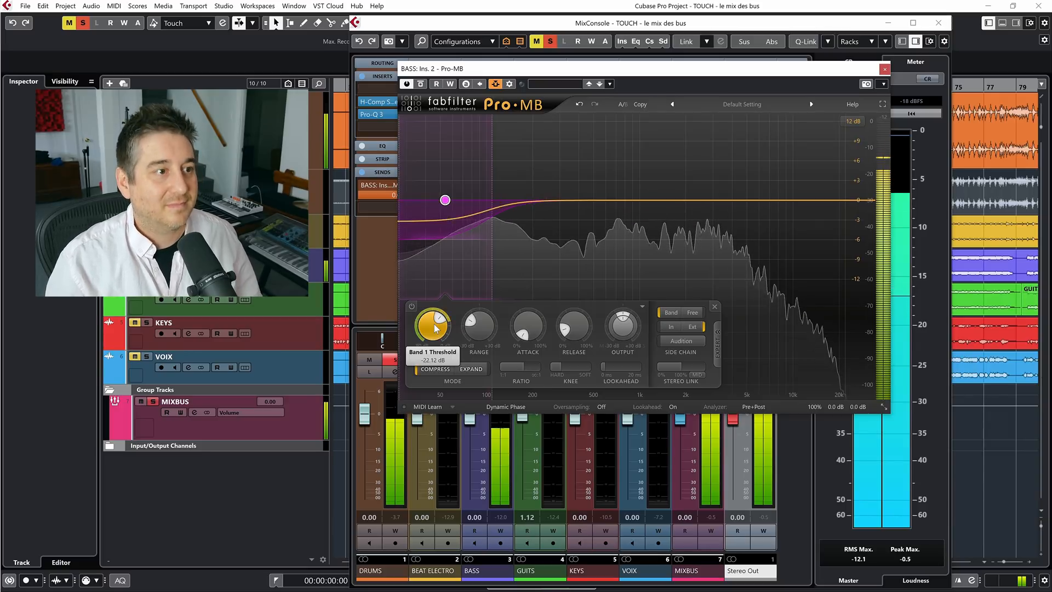
key("space")
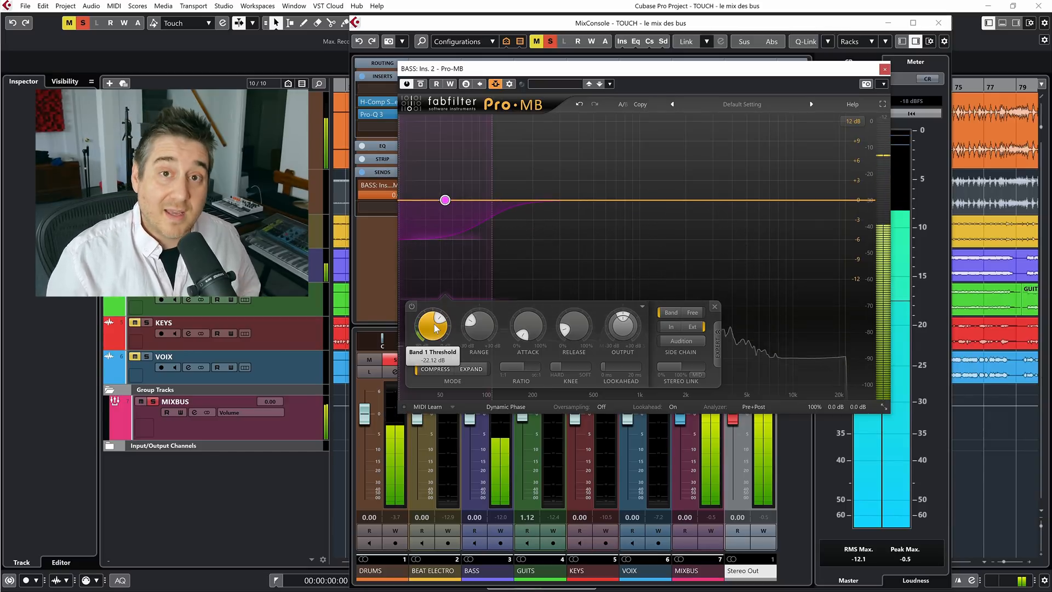
key("space")
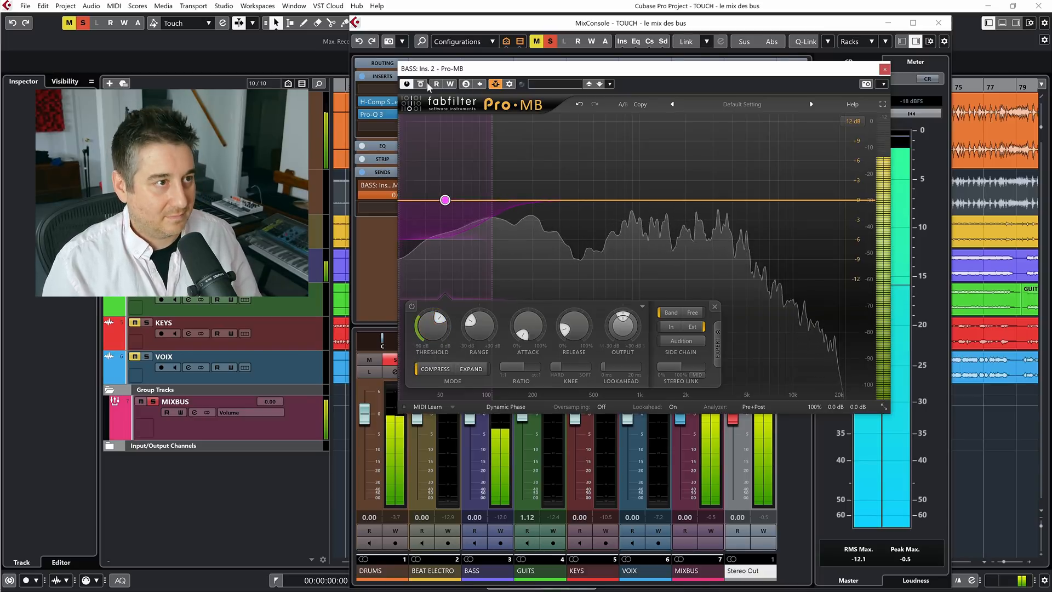
Restart playback from about bar 38 in the project timeline and bring the MixConsole back into view
key("F3")
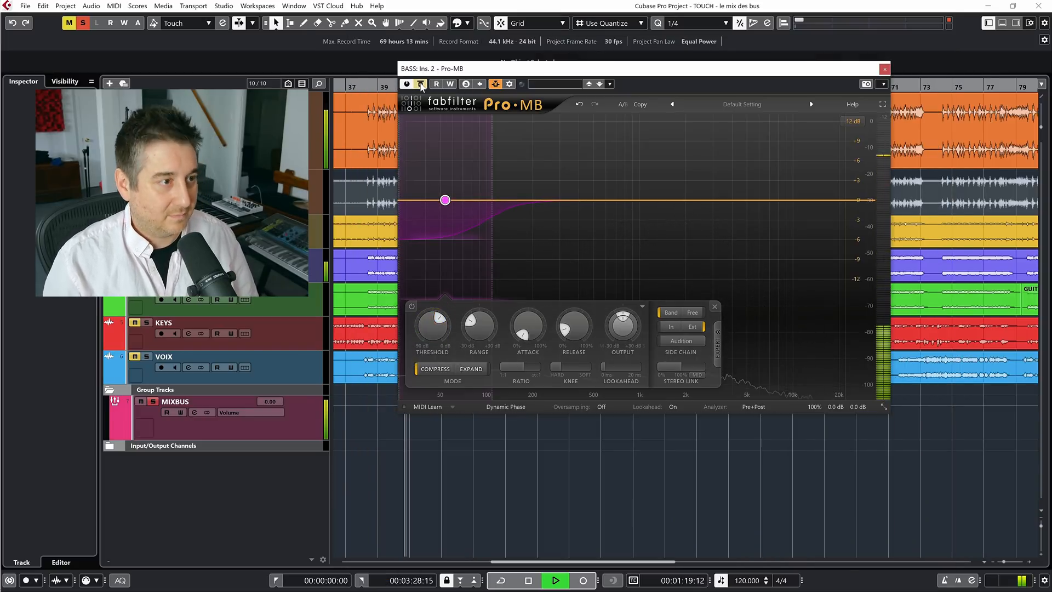
left_click(369, 86)
key("g")
key("g")
key("g")
key("g")
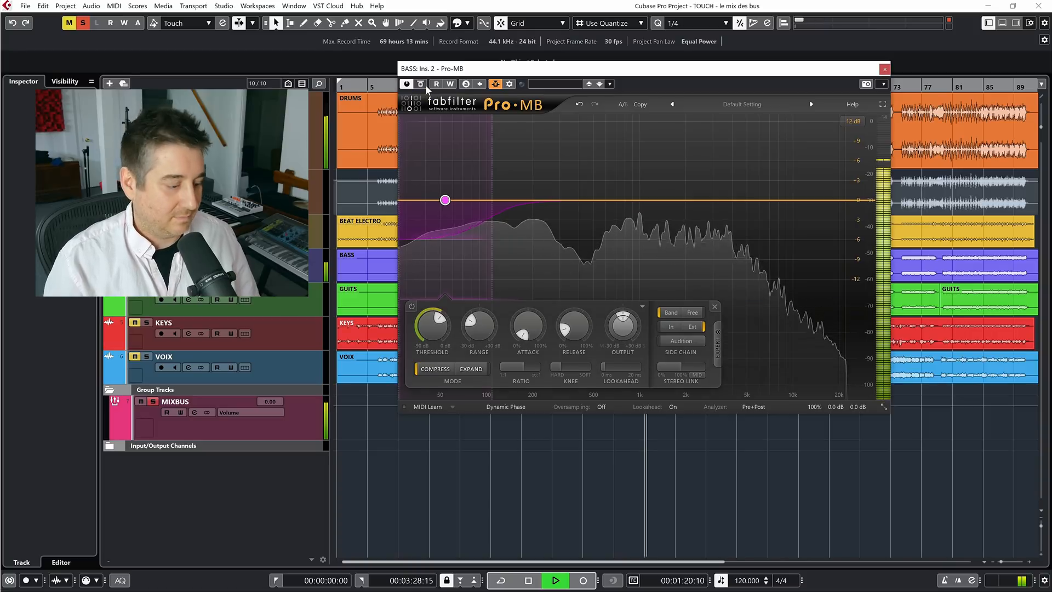
key("F3")
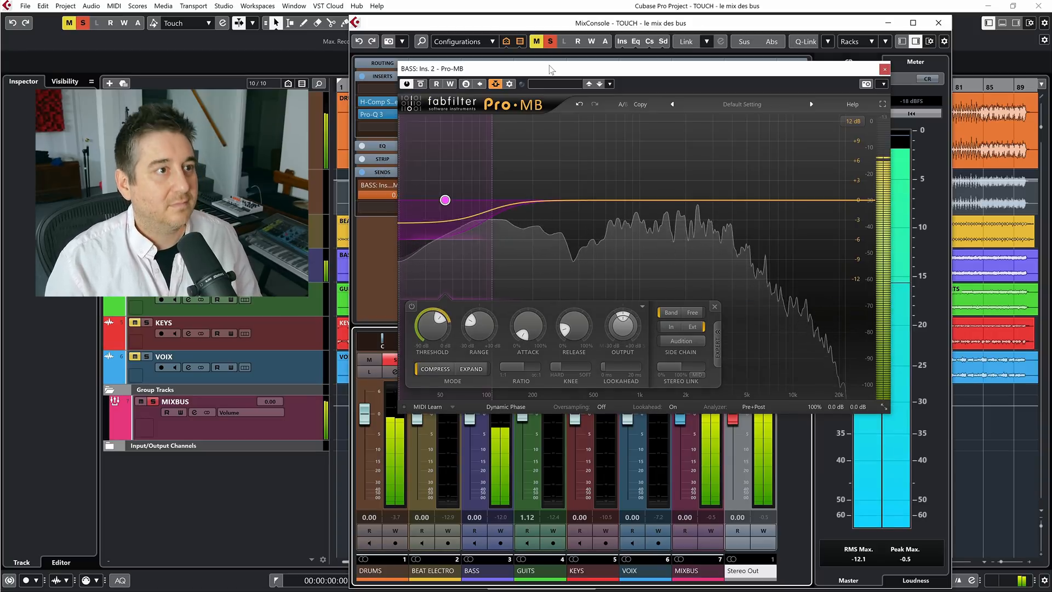
Compare the DRUMS and BASS playback with Pro-MB on the BASS channel active and bypassed
left_click_drag(555, 70, 597, 56)
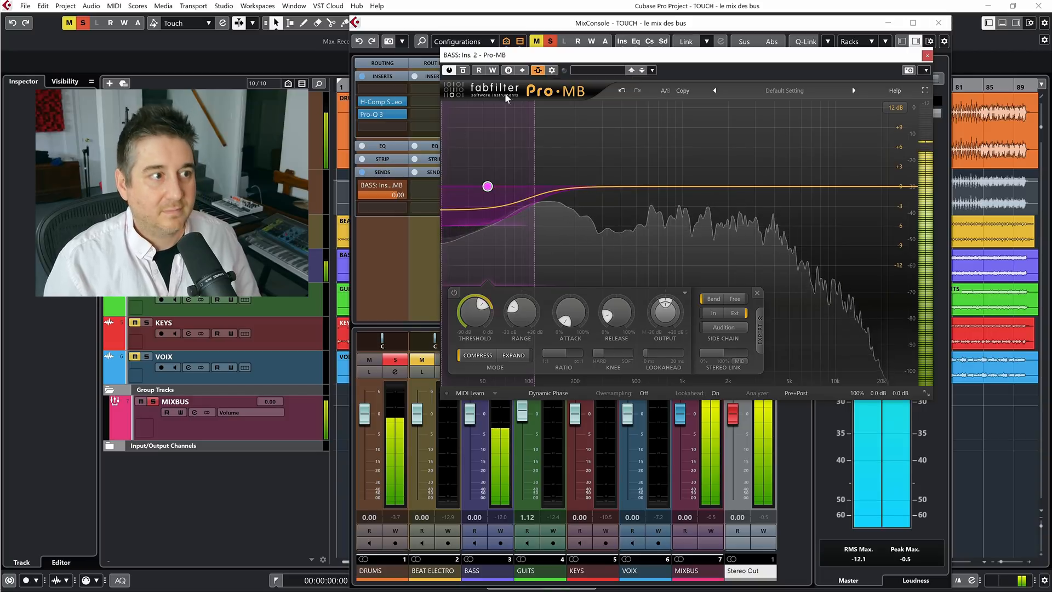
left_click(463, 70)
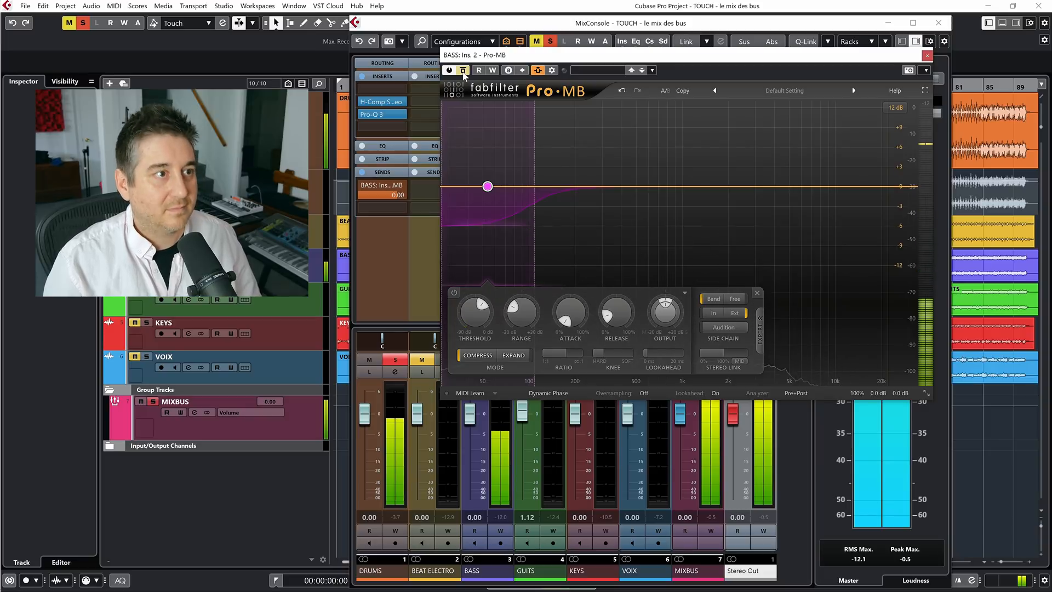
left_click(464, 71)
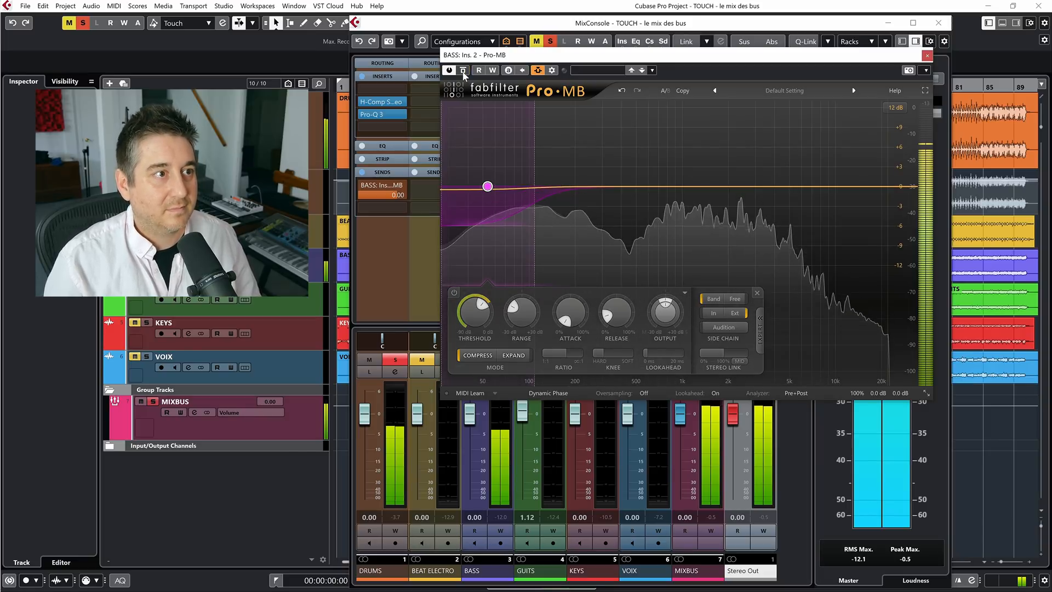
left_click(463, 70)
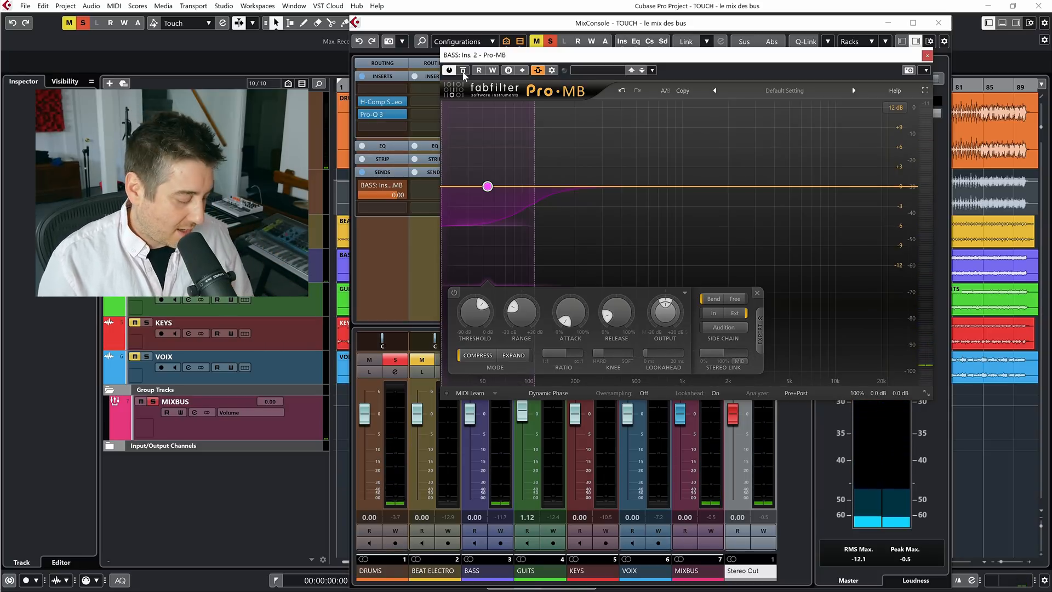
key("space")
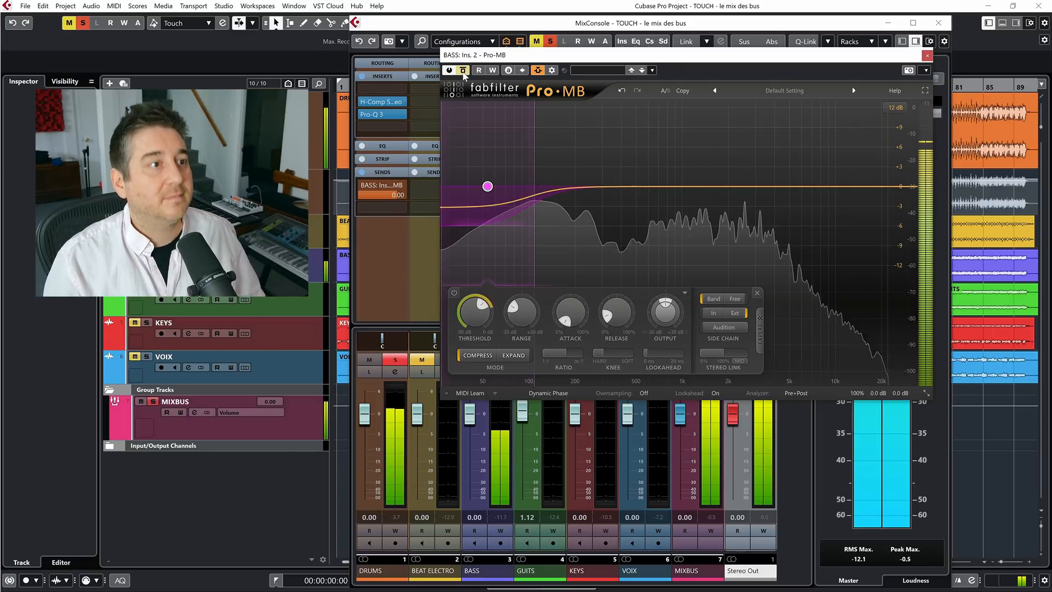
key("space")
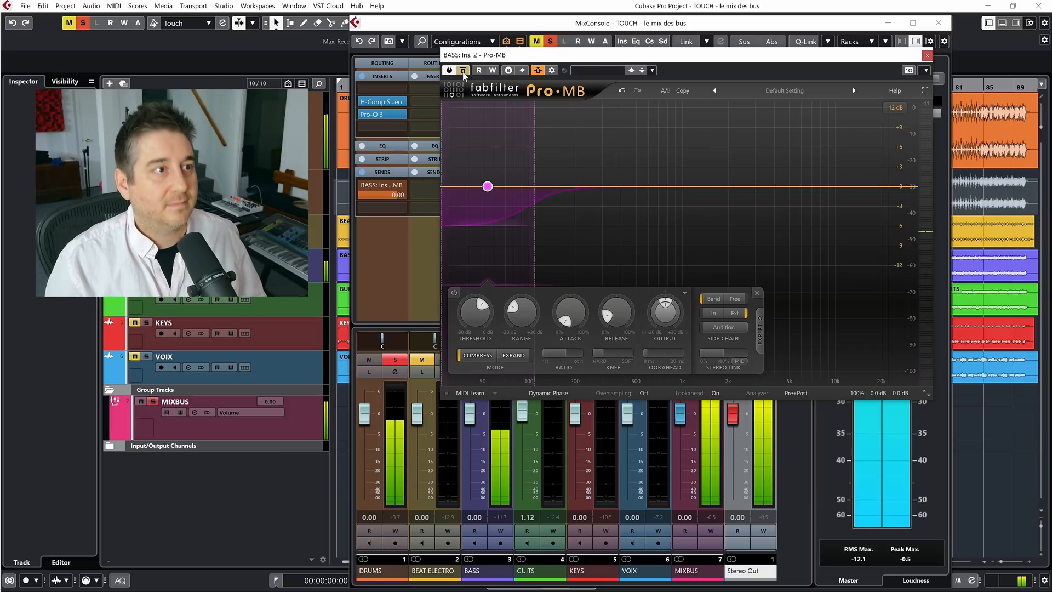
key("space")
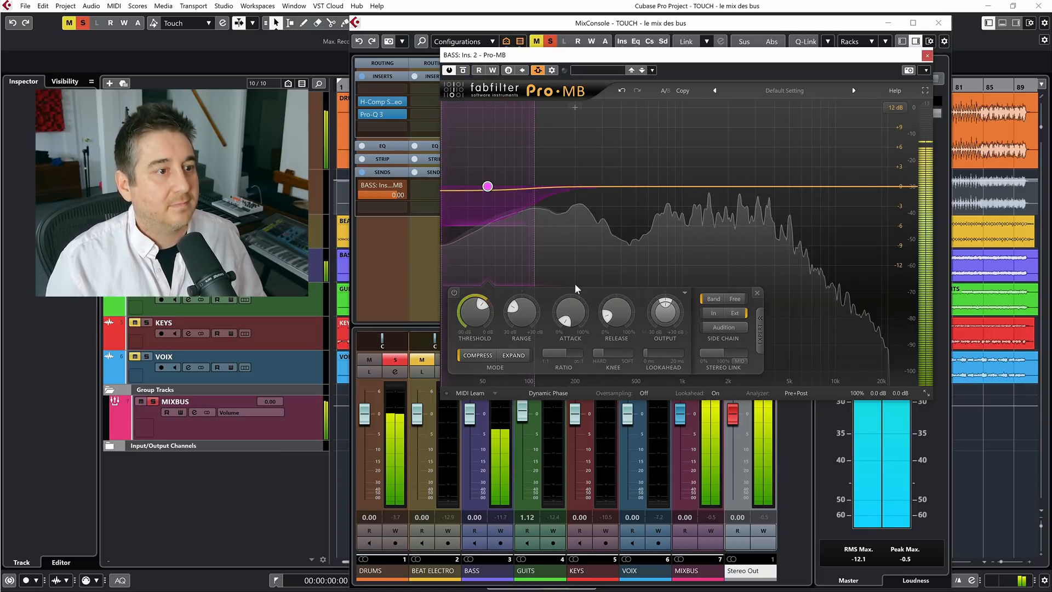
mouse_move(611, 312)
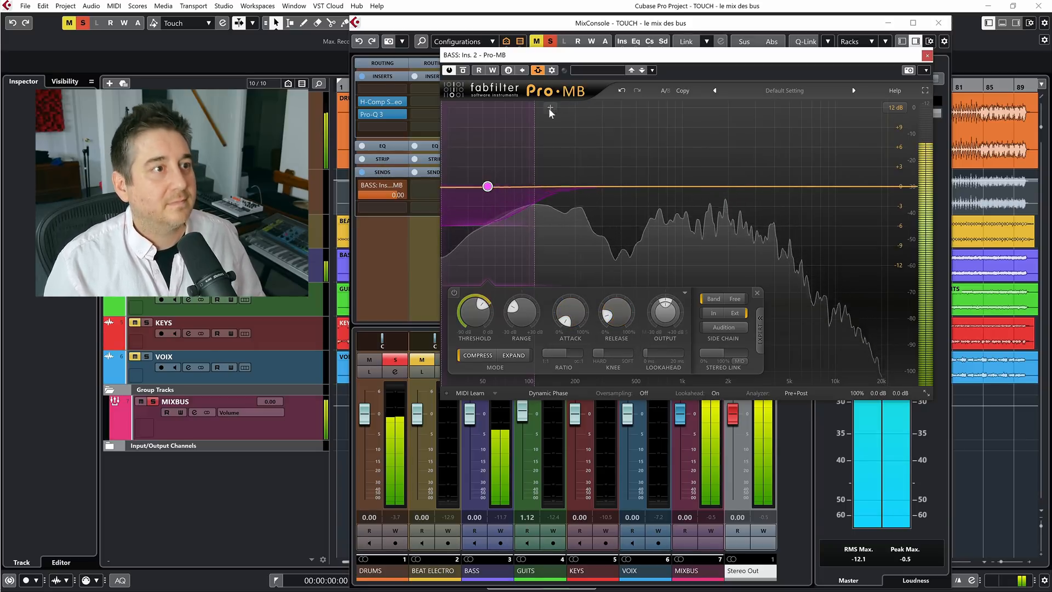
left_click(467, 73)
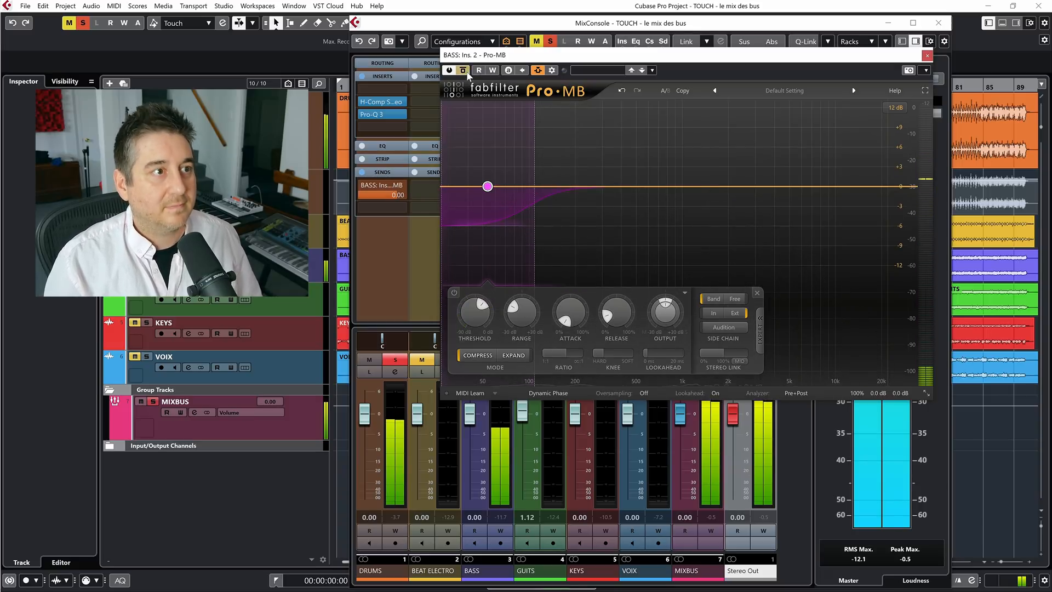
left_click(467, 71)
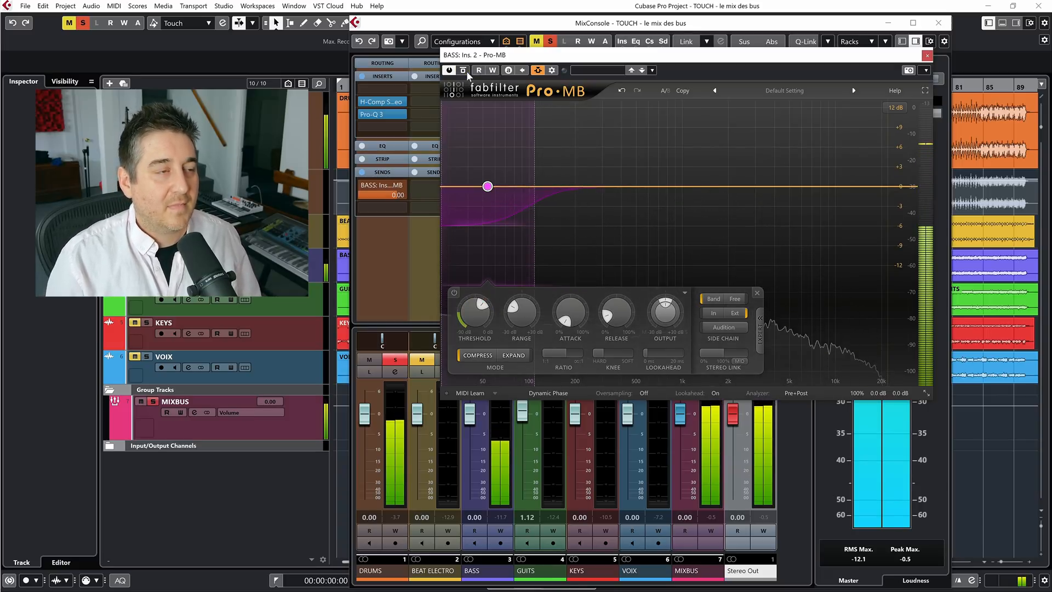
left_click(466, 70)
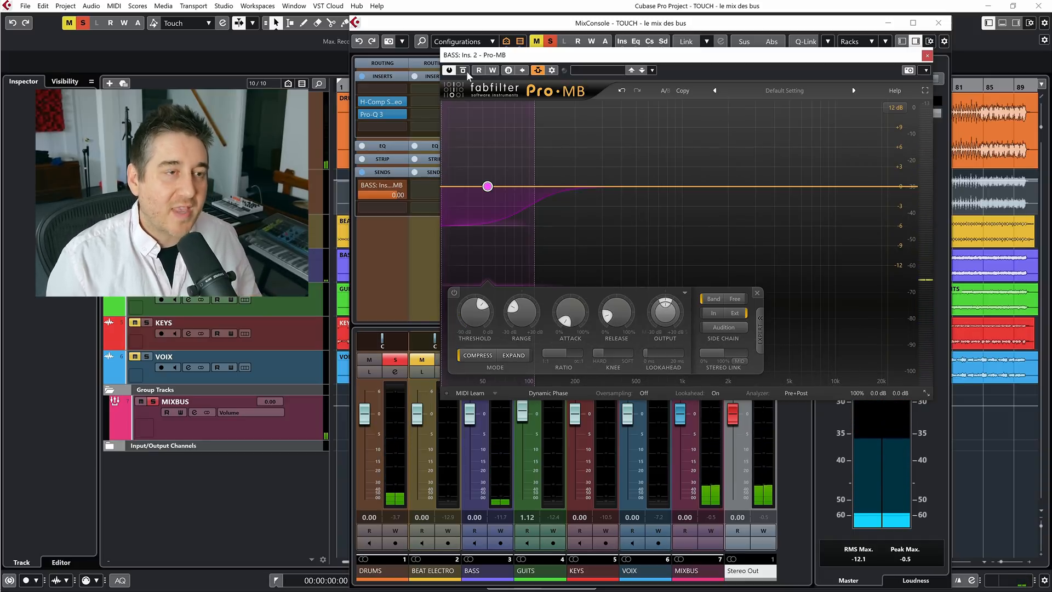
key("space")
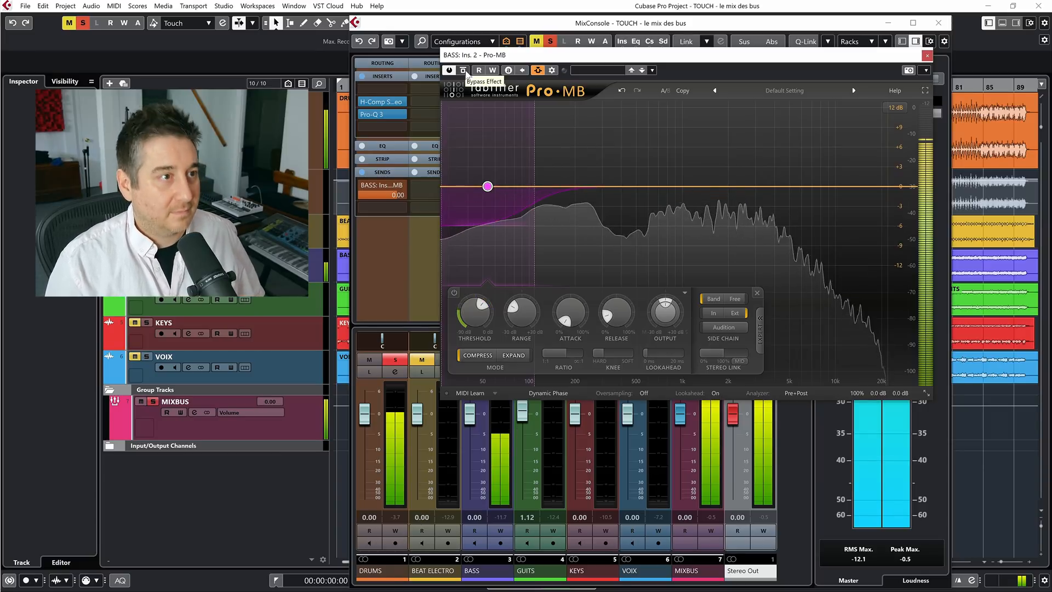
left_click(464, 71)
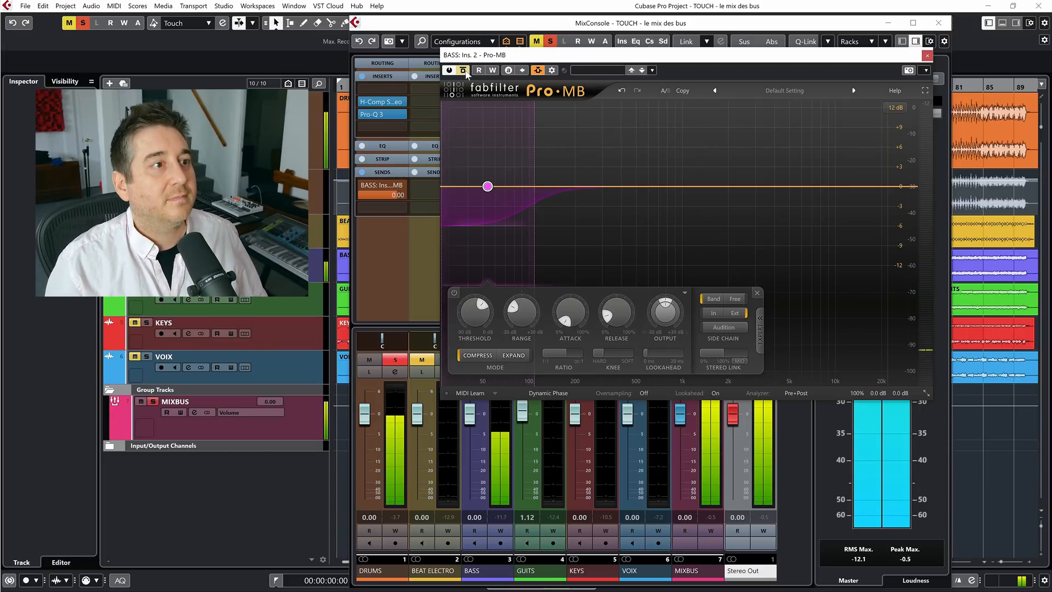
left_click(464, 70)
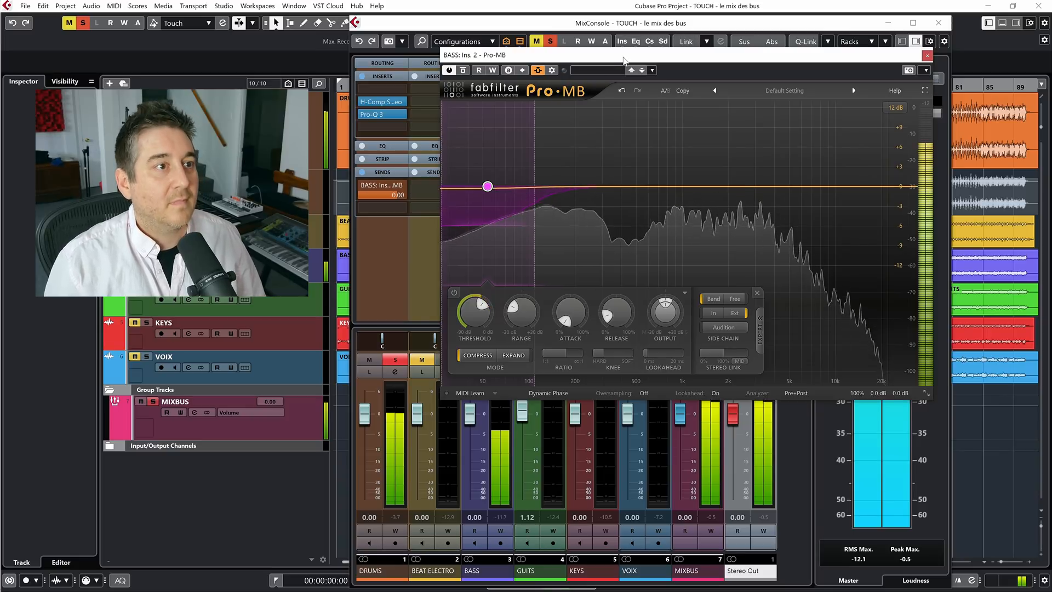
left_click(464, 71)
left_click(463, 70)
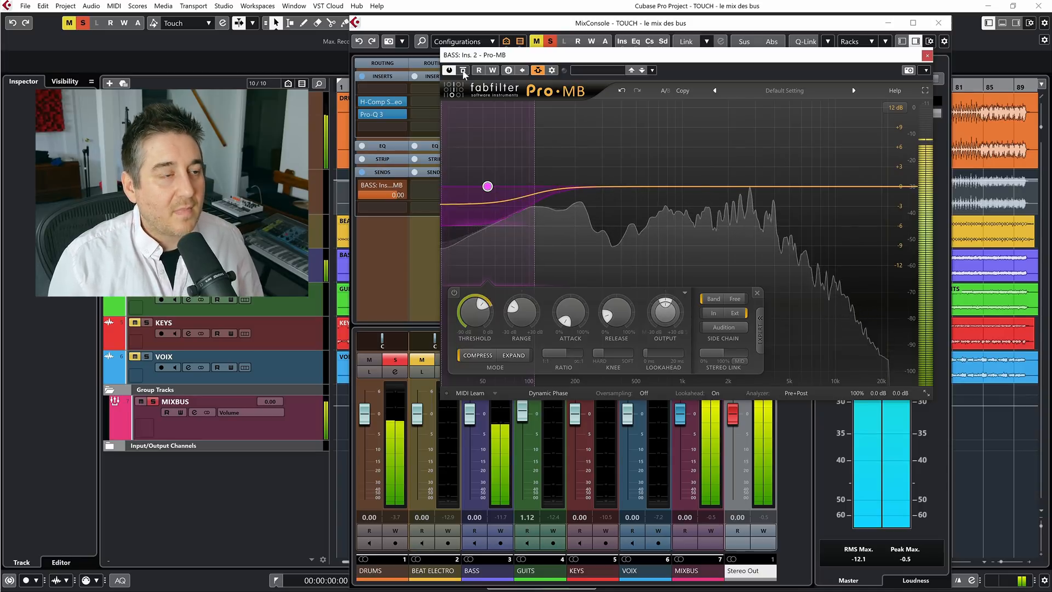
left_click(463, 71)
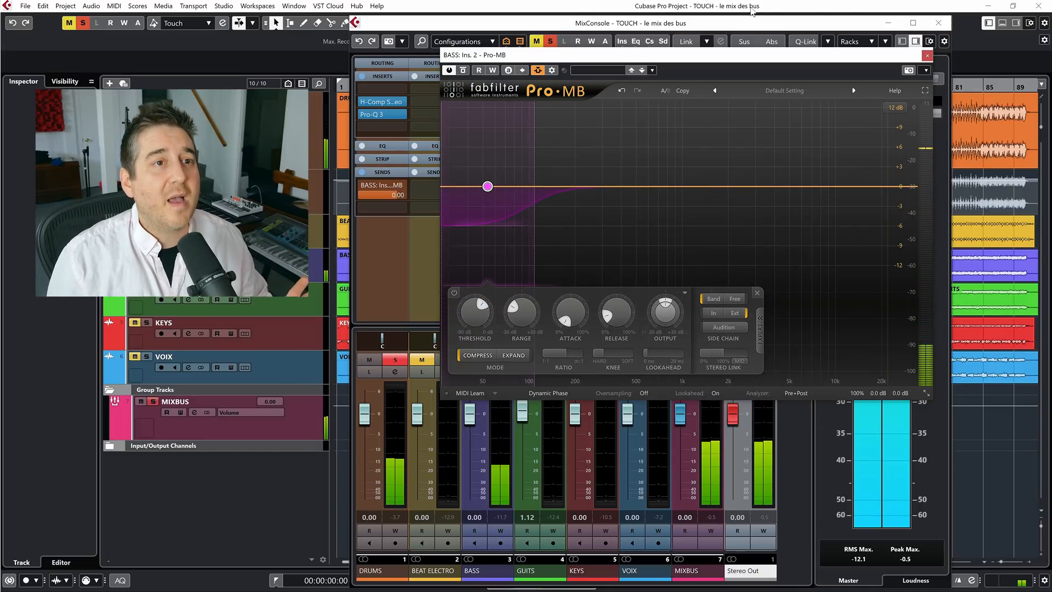
Close the Pro-MB window and remove Pro-MB from the BASS channel's second insert slot
left_click(928, 55)
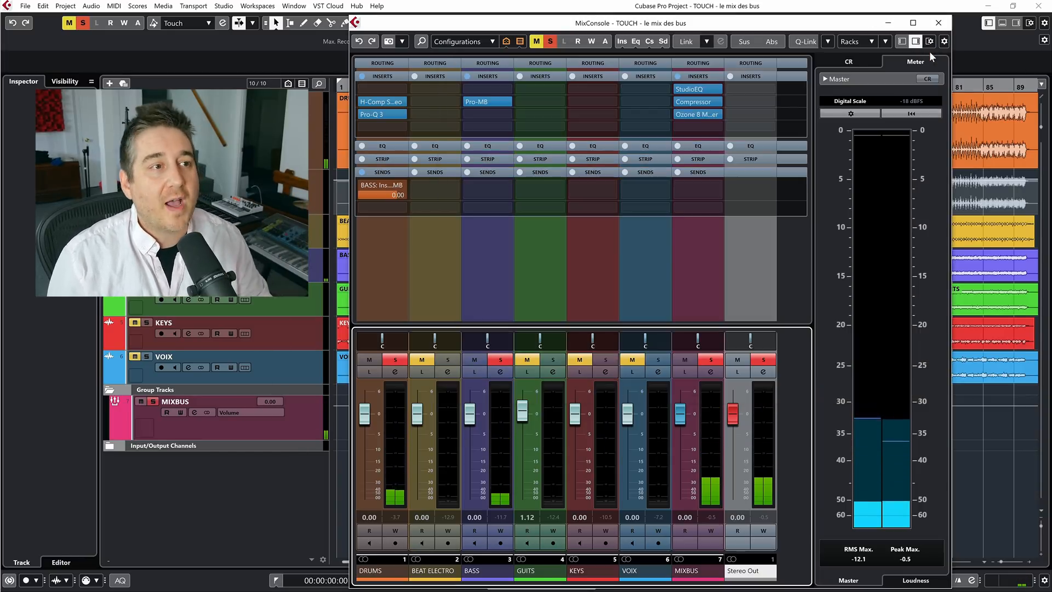
left_click(505, 104)
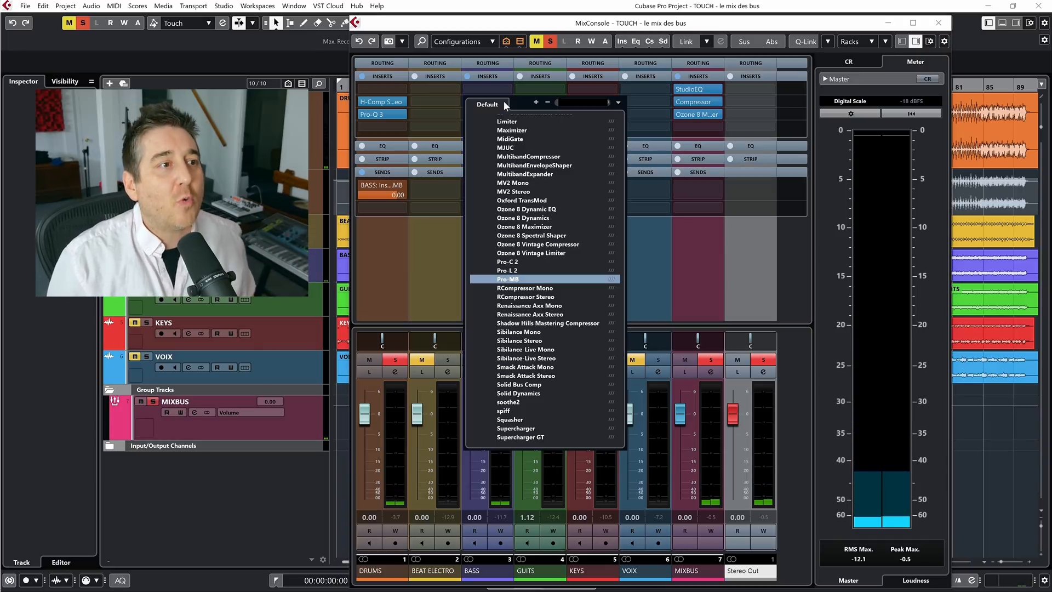
scroll(515, 152, "up", 5)
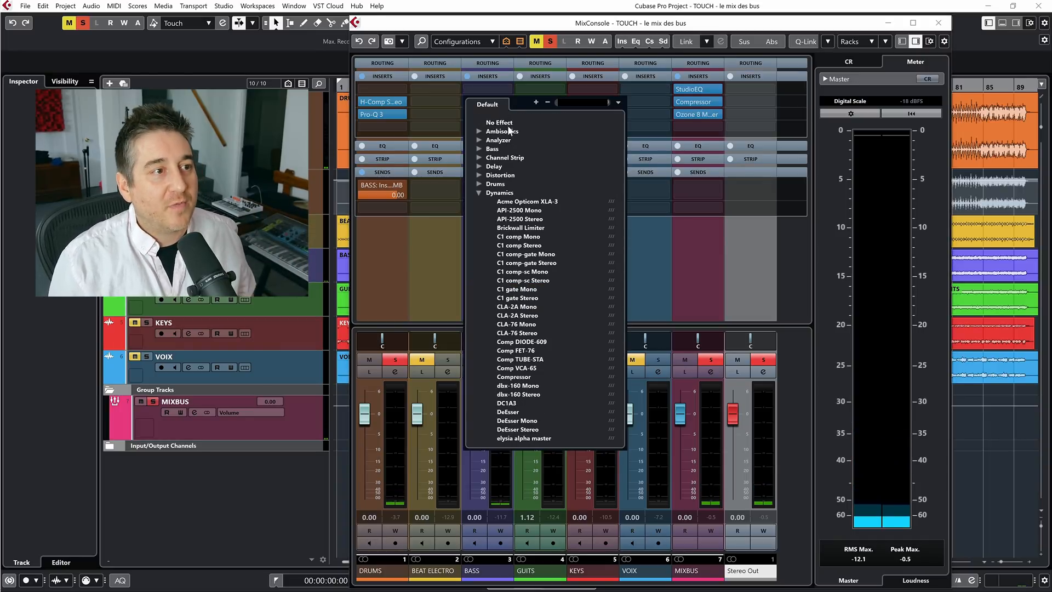
left_click(499, 122)
Search the plug-ins for "virtu" and load Virtual Mix Rack in the BASS channel's third insert slot
left_click(489, 115)
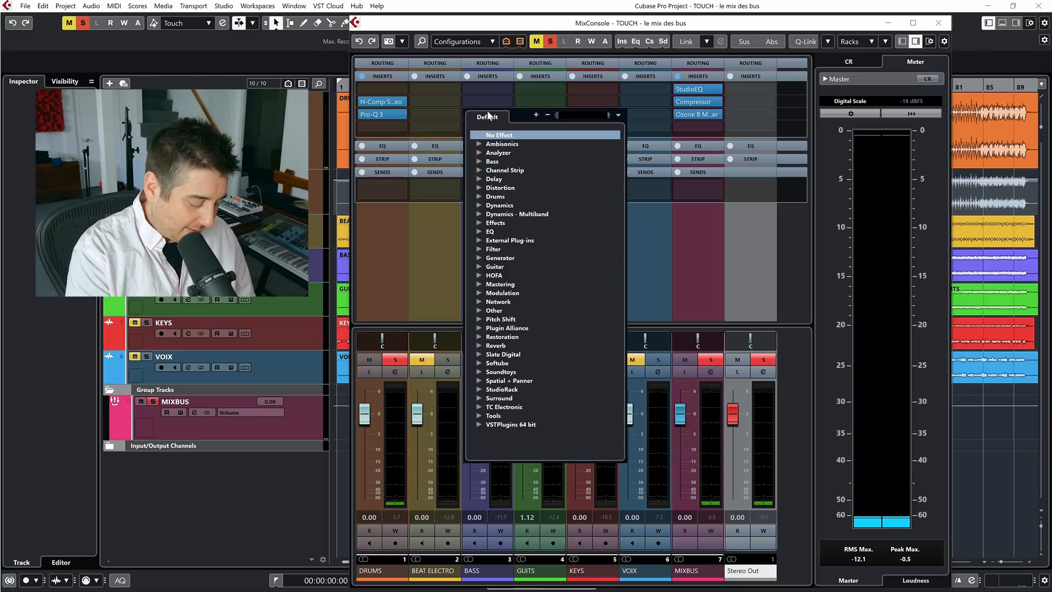
type("virtu")
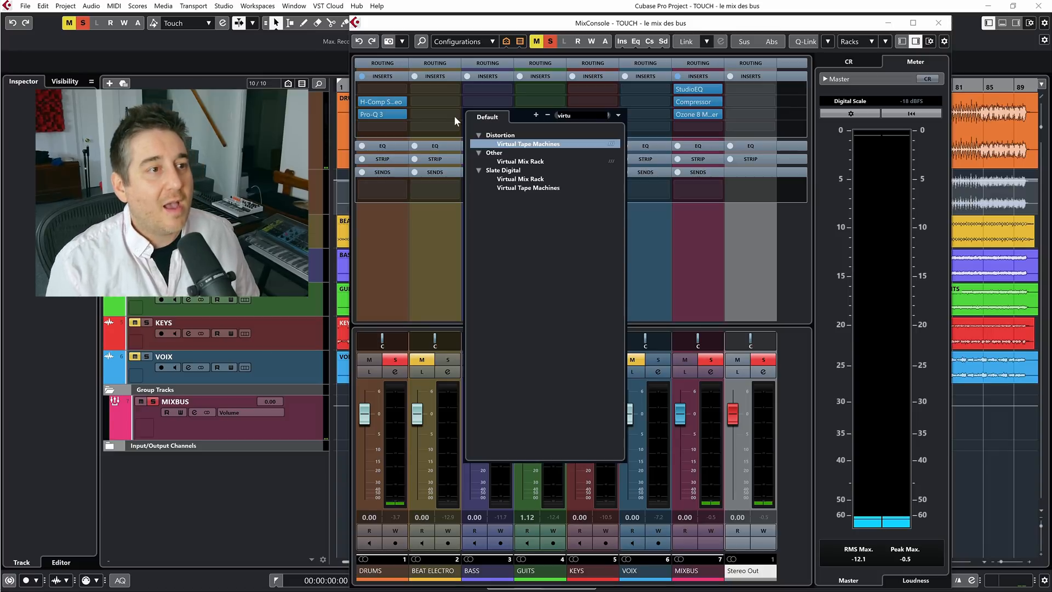
left_click(531, 161)
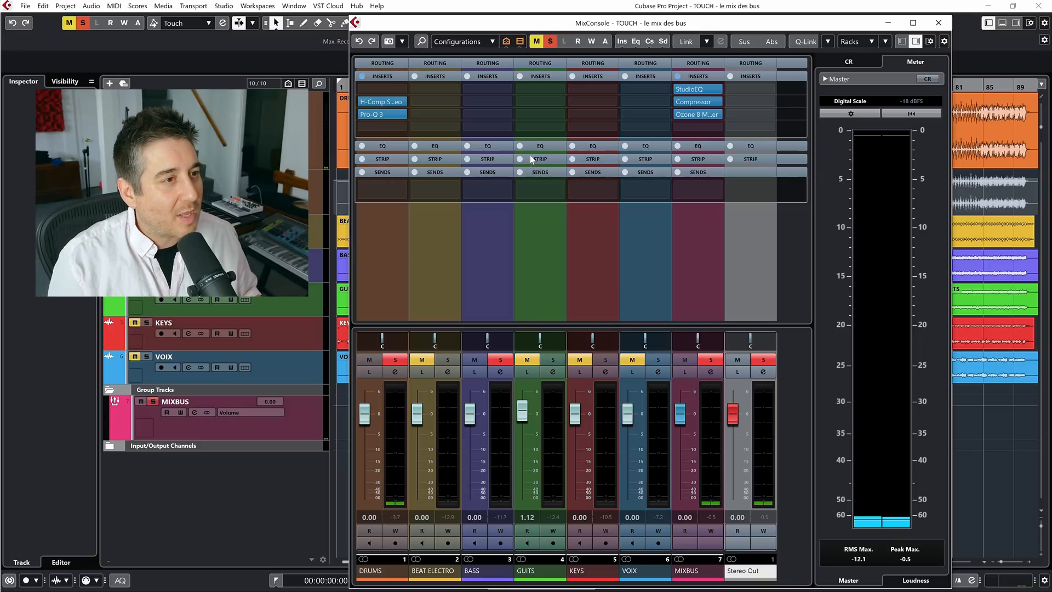
Add the VCC Mixbuss module as the first module of the Virtual Mix Rack and remove the VCC Channel module
left_click_drag(644, 178, 576, 119)
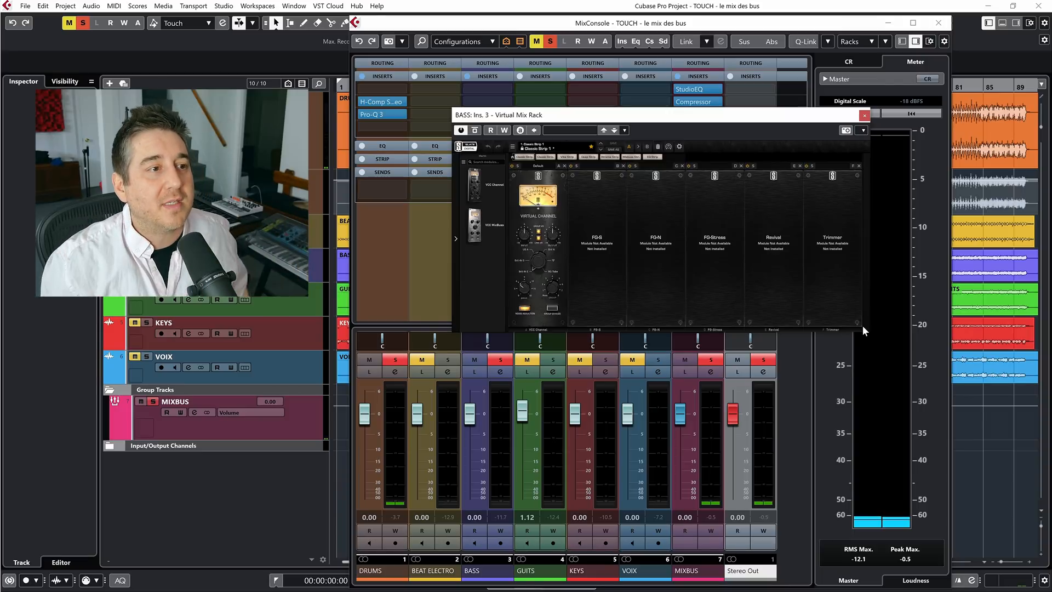
left_click_drag(492, 227, 551, 212)
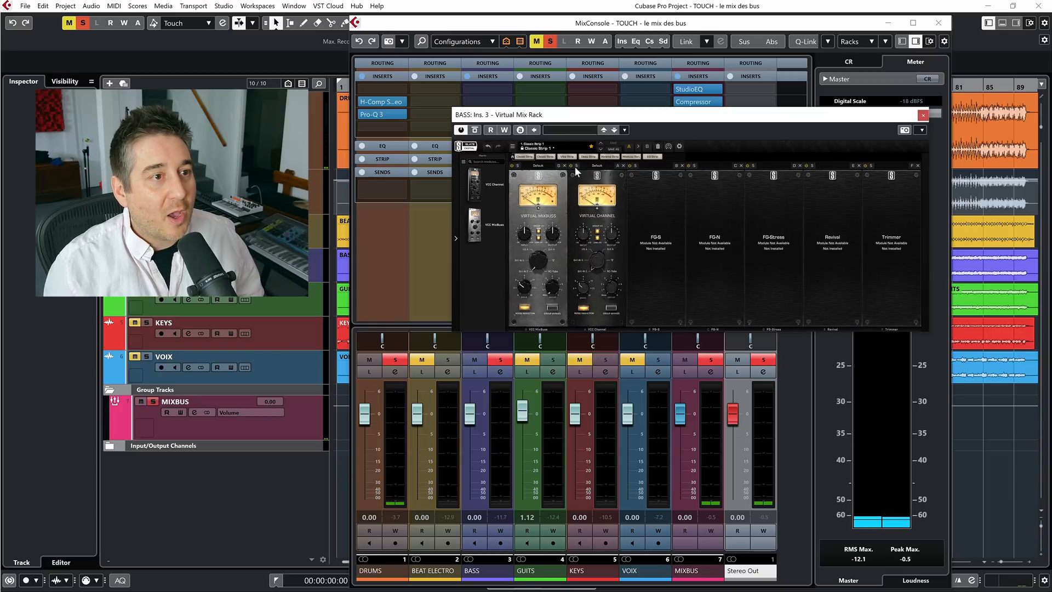
left_click(623, 165)
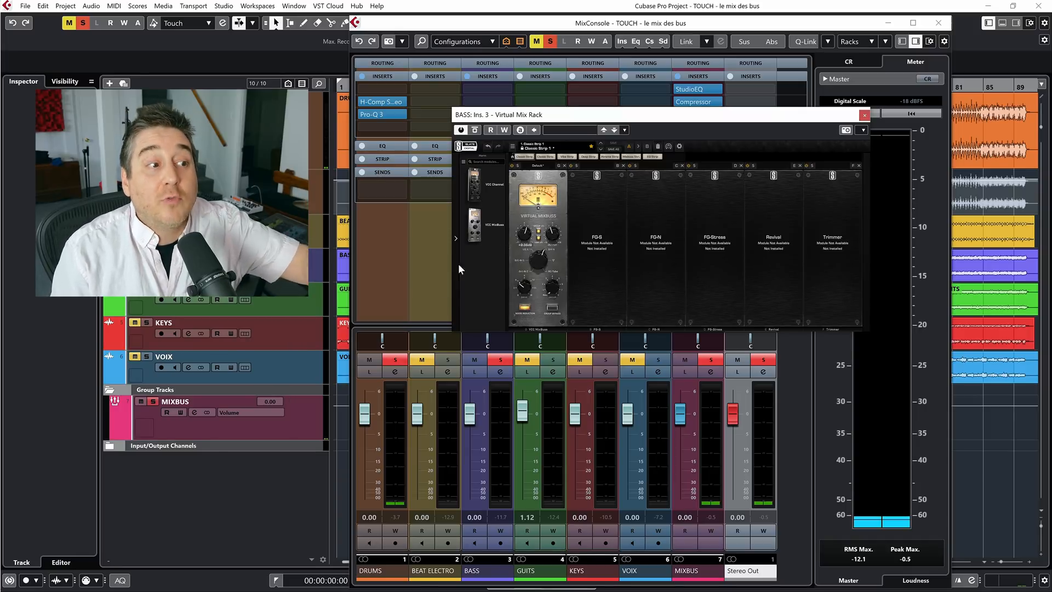
Start playback from the project window and adjust the Virtual Mixbuss input gain on BASS while it plays
key("F3")
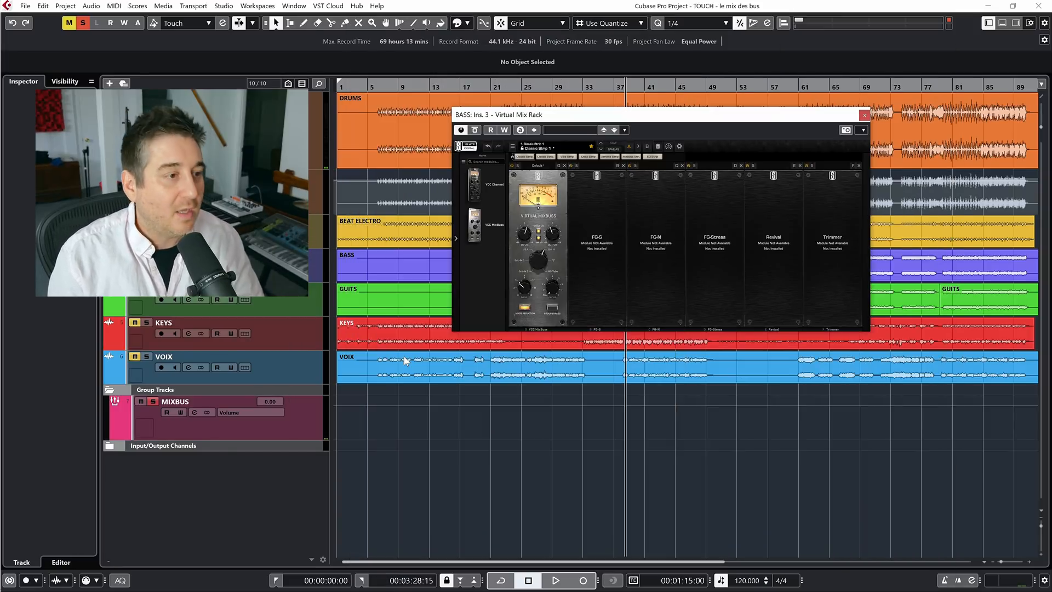
left_click_drag(637, 124, 591, 280)
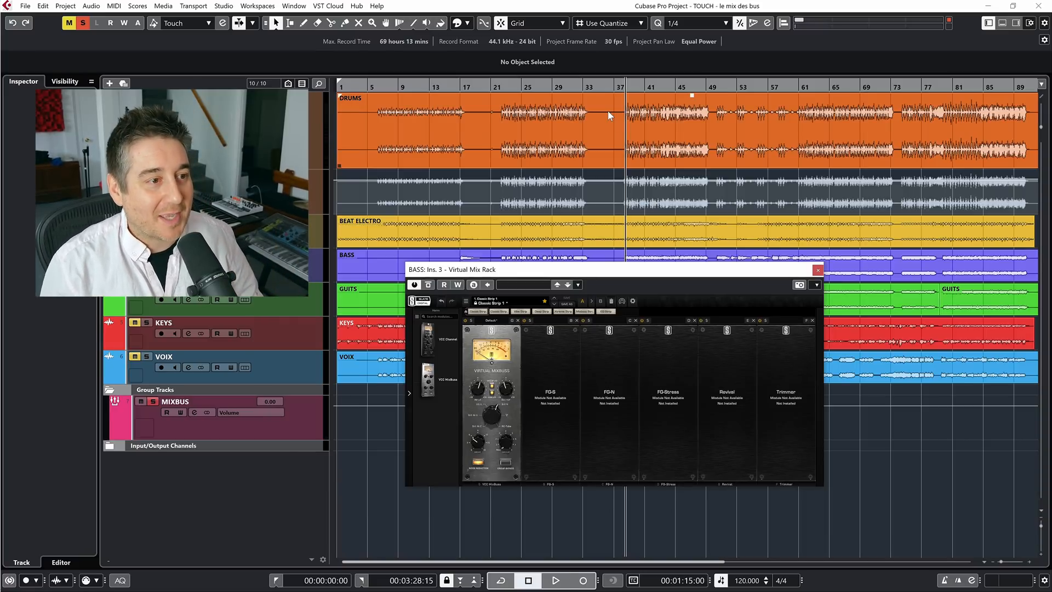
key("space")
left_click_drag(611, 276, 657, 120)
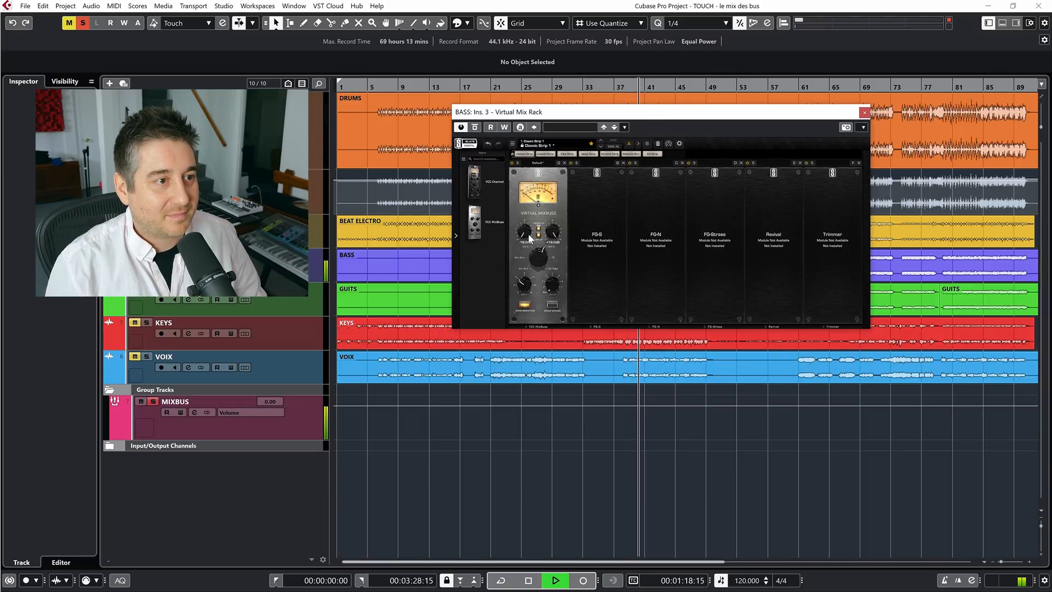
left_click_drag(529, 234, 536, 50)
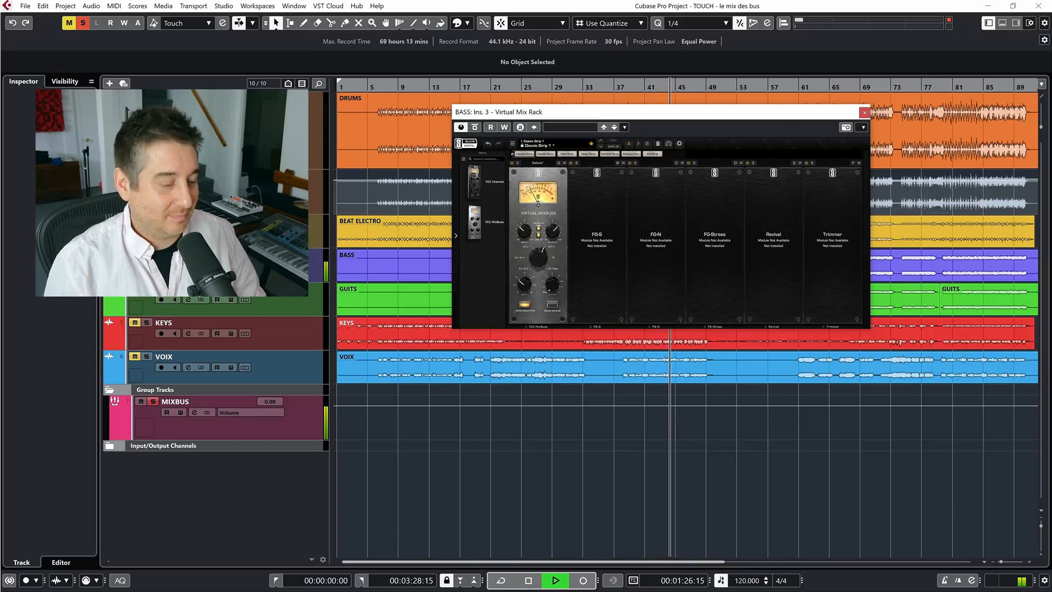
Move playback to about bar 63 in the project timeline and fine-tune the Virtual Mixbuss input gain with the MixConsole in view
key("g")
left_click_drag(583, 117, 584, 332)
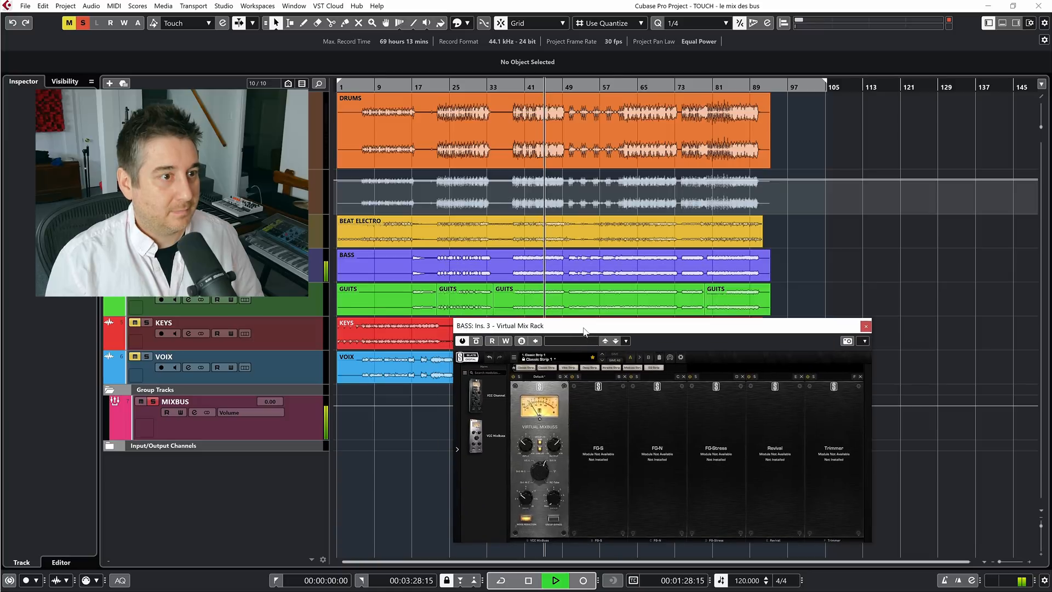
left_click(633, 84)
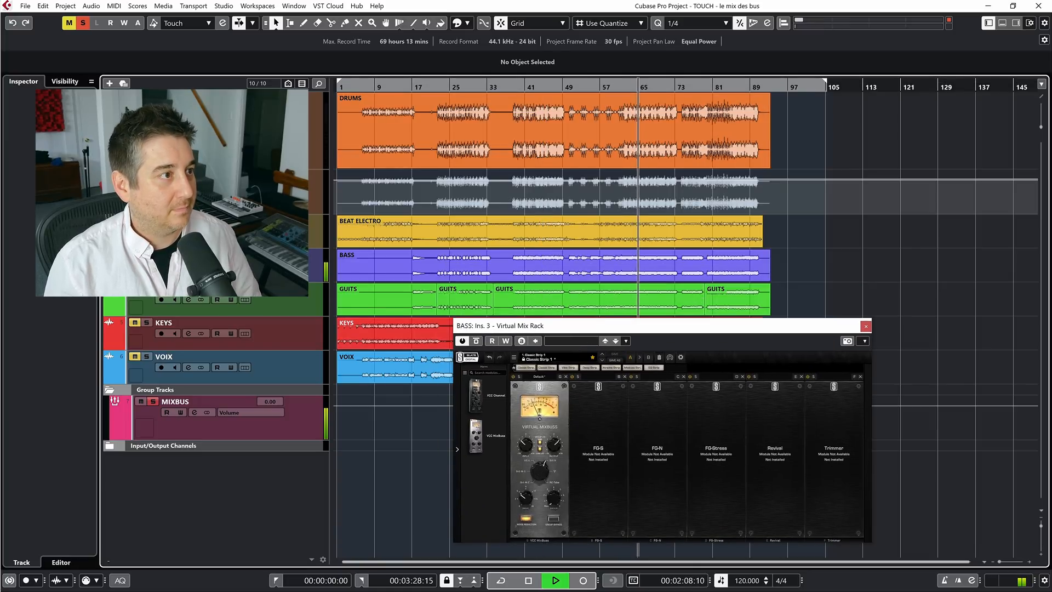
left_click_drag(594, 331, 574, 93)
key("F3")
left_click_drag(519, 207, 520, 199)
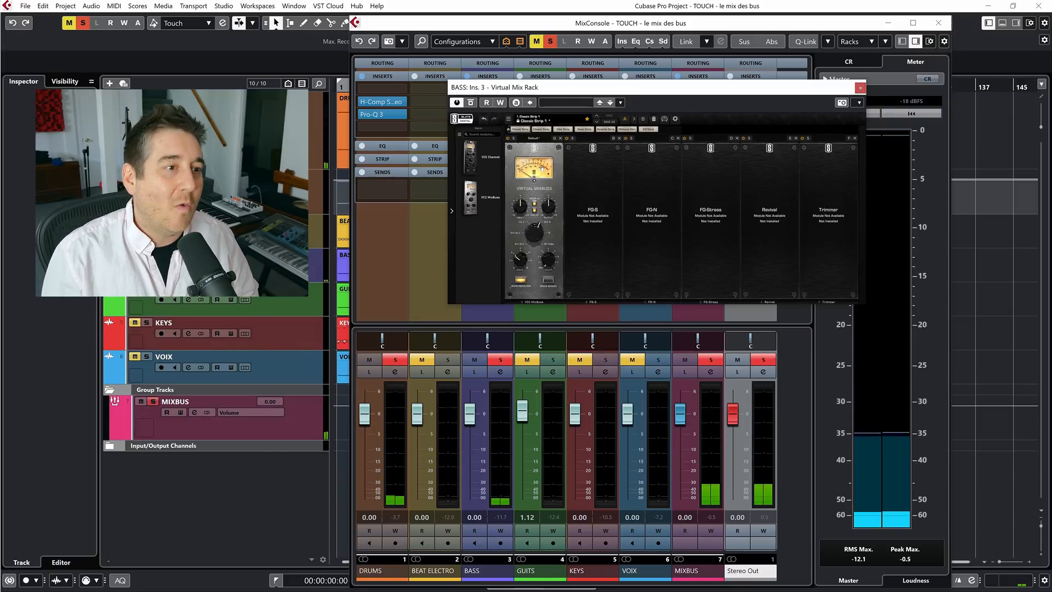
left_click_drag(523, 206, 525, 210)
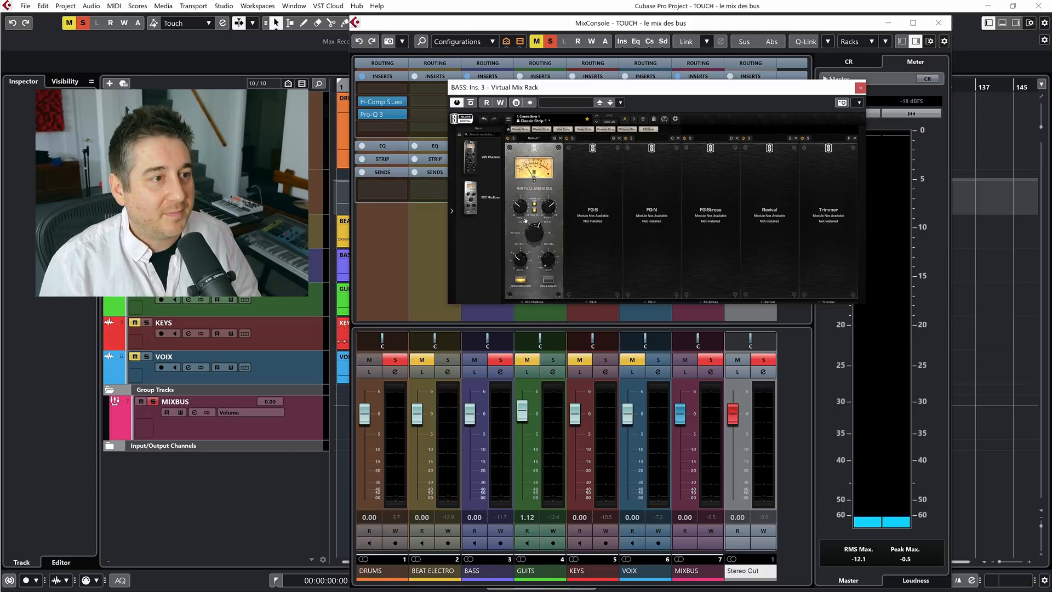
Play the soloed BASS and DRUMS, compare with Virtual Mix Rack bypassed, and clear all mutes and solos in the mix
key("space")
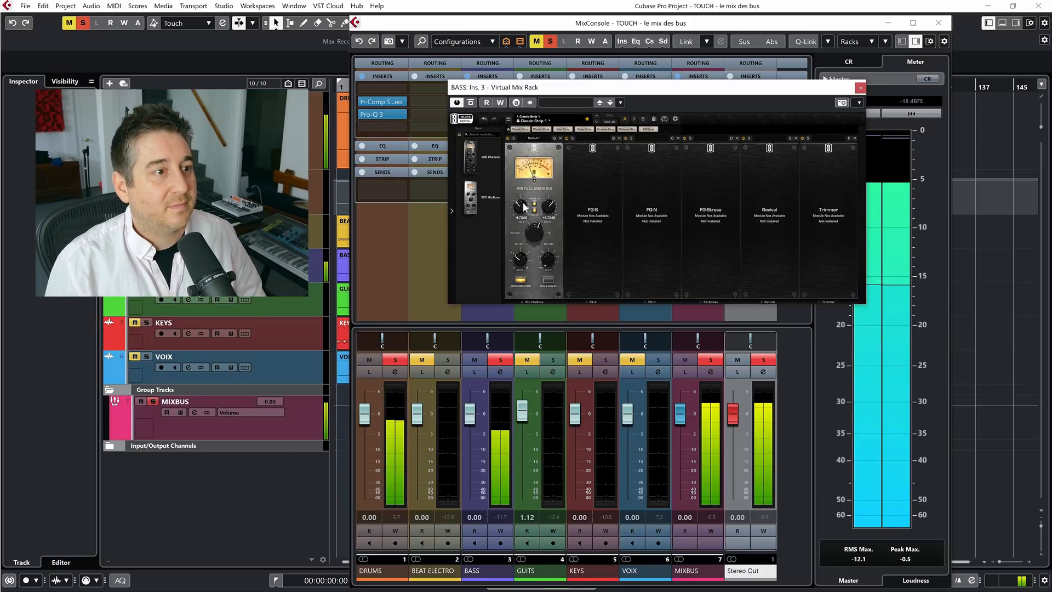
left_click(471, 102)
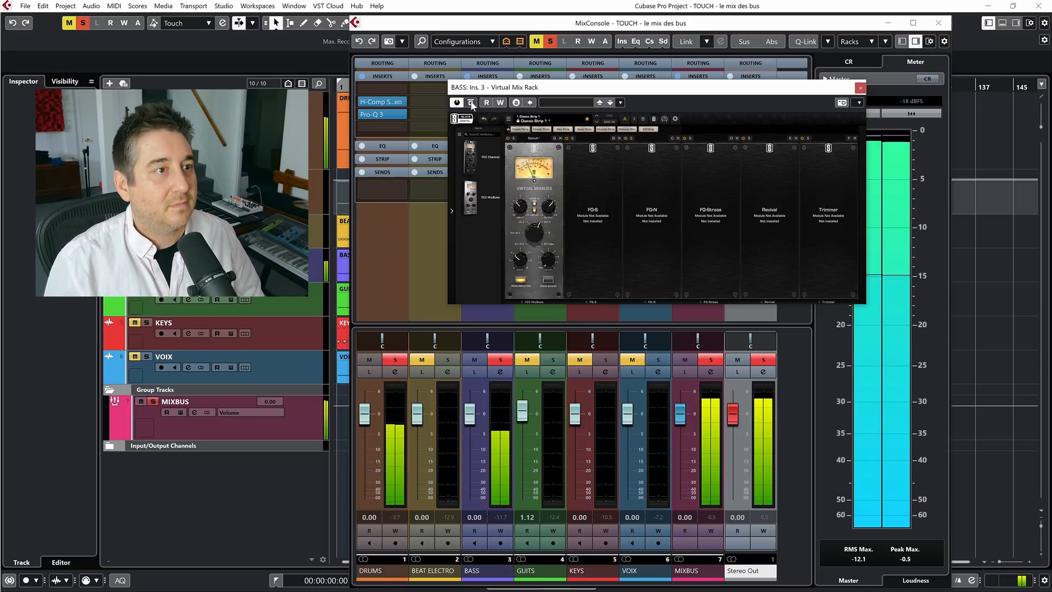
left_click(537, 41)
left_click(546, 42)
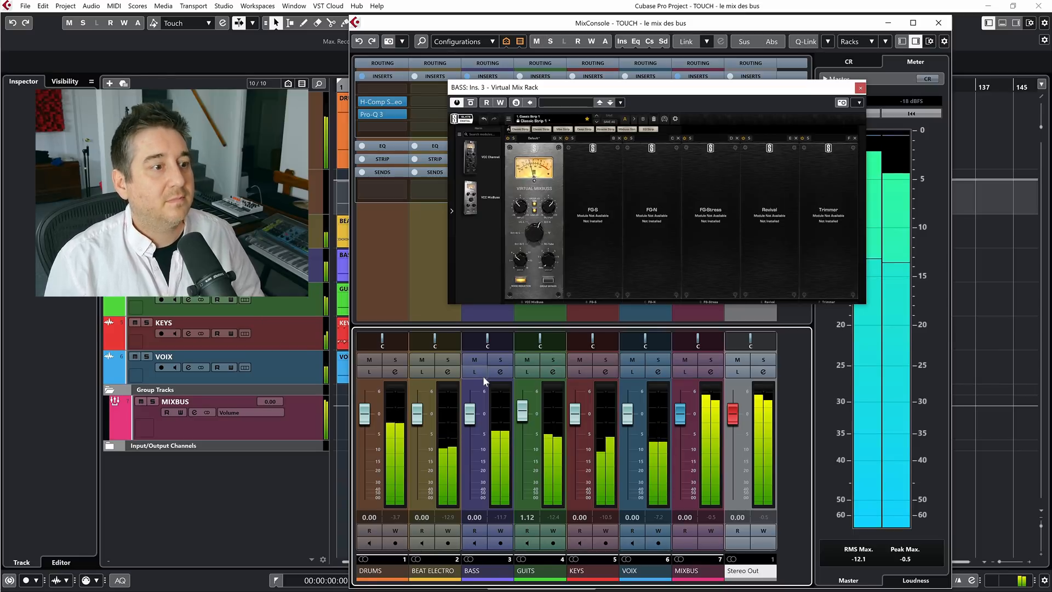
Readjust the Virtual Mixbuss input gain on BASS and compare the full mix with Virtual Mix Rack bypassed and active
left_click_drag(561, 90, 555, 119)
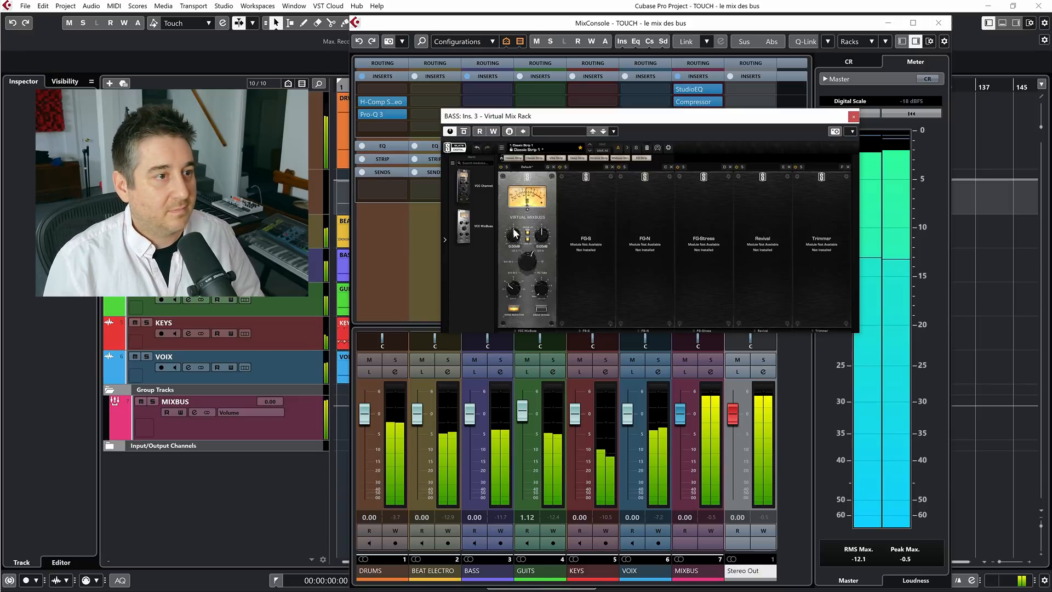
left_click_drag(513, 229, 514, 231)
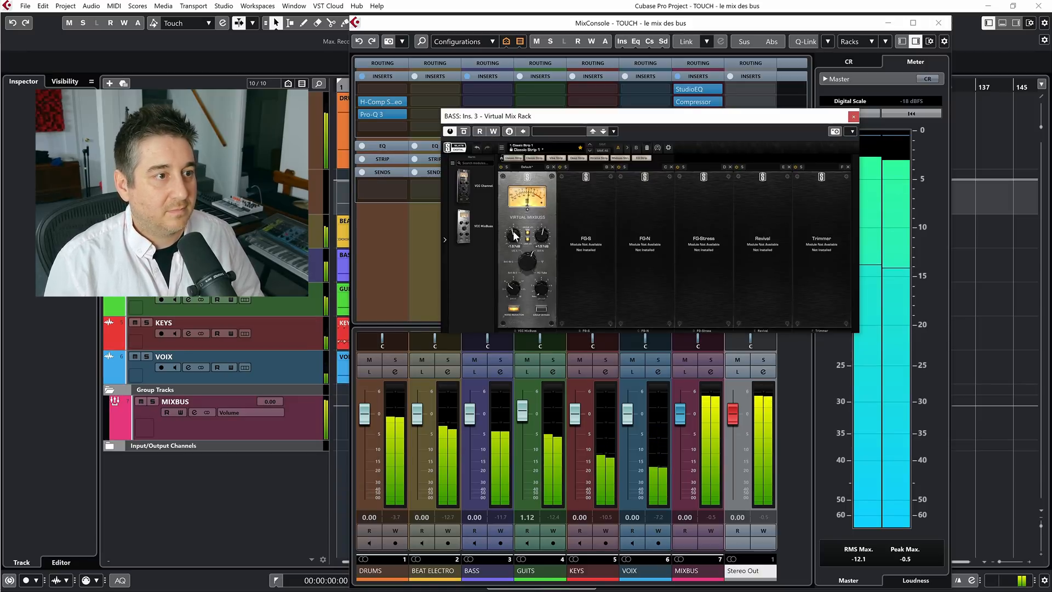
left_click(466, 133)
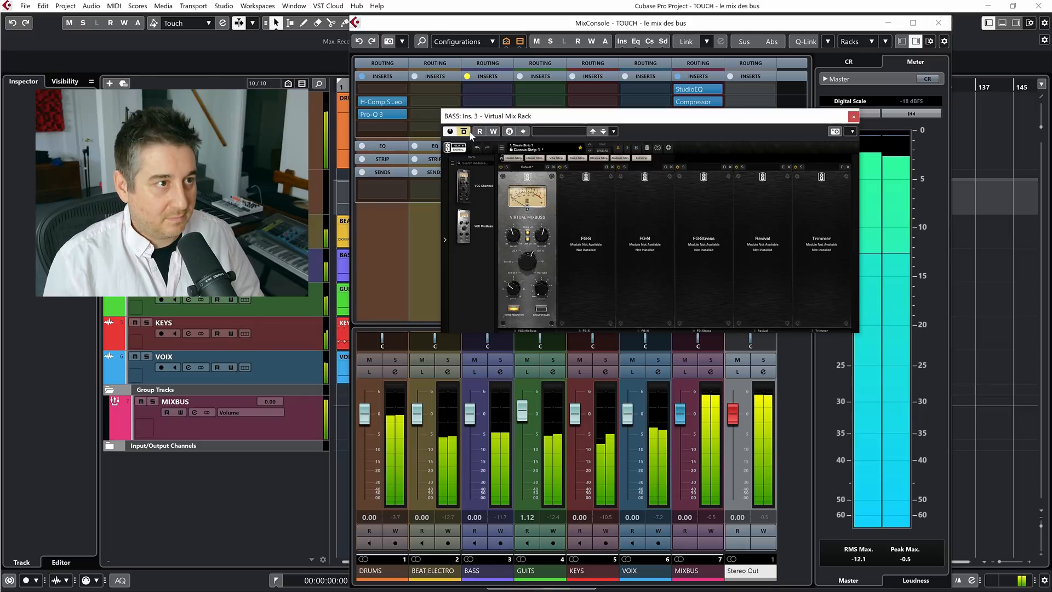
left_click(466, 132)
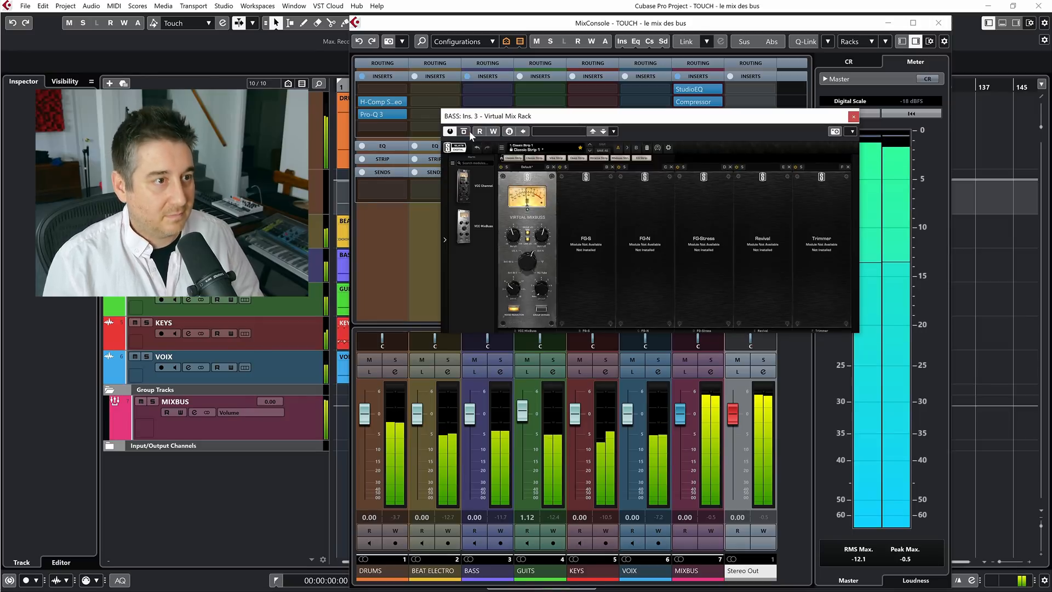
left_click_drag(734, 122, 831, 69)
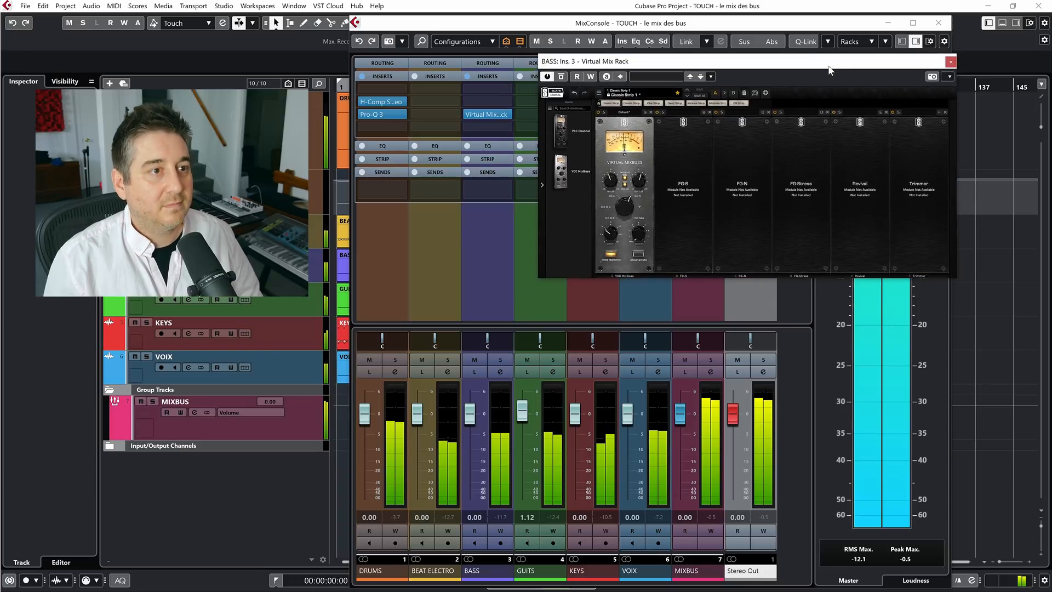
left_click(564, 77)
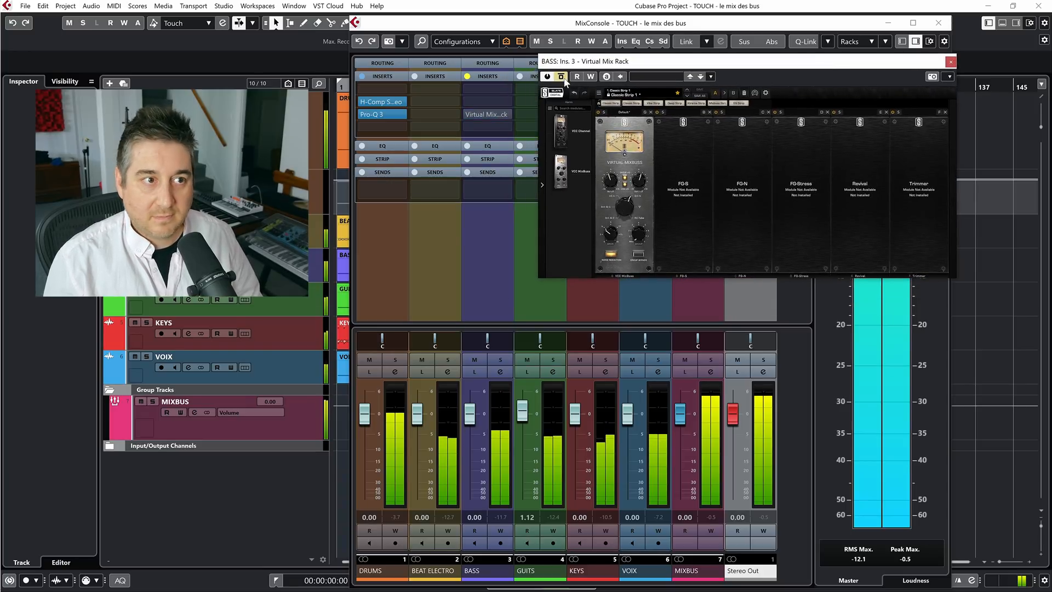
left_click(564, 77)
Search the plug-ins for "tape" and load Ozone 8 Vintage Tape in the BASS channel's fourth insert slot
left_click(479, 127)
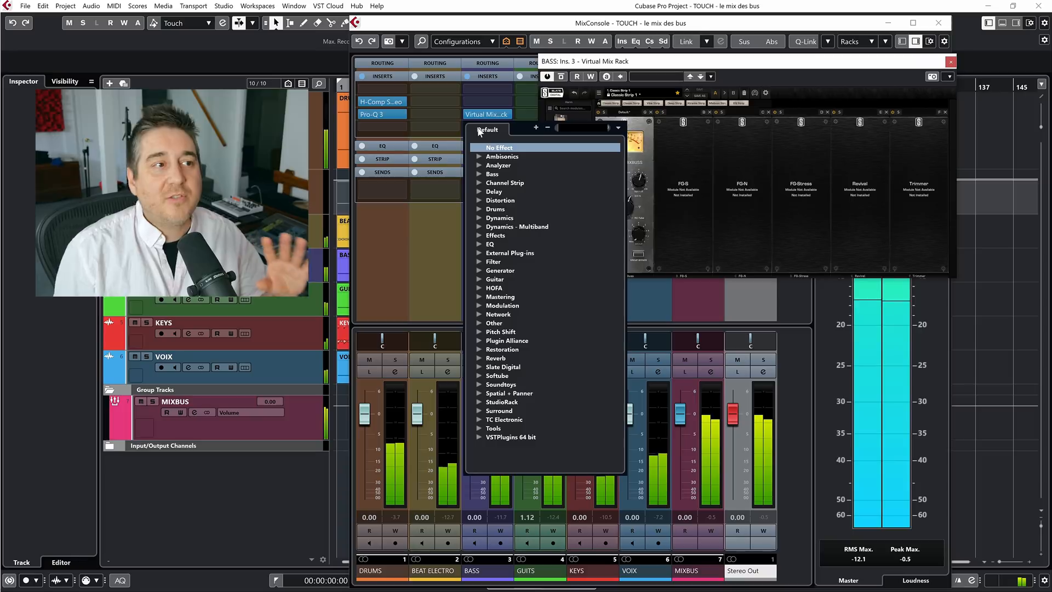
type("vi")
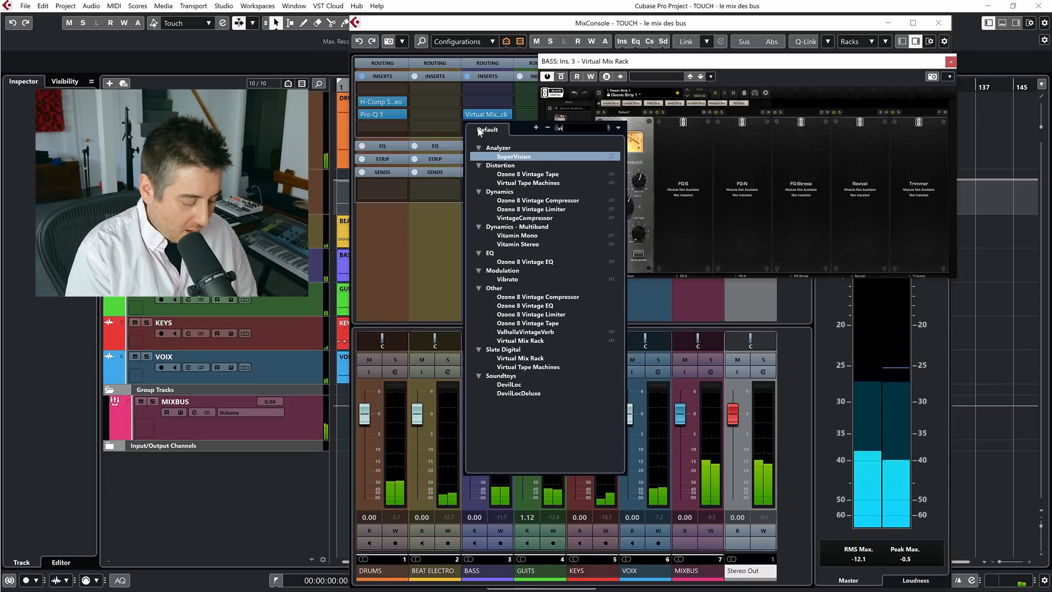
type("rtu")
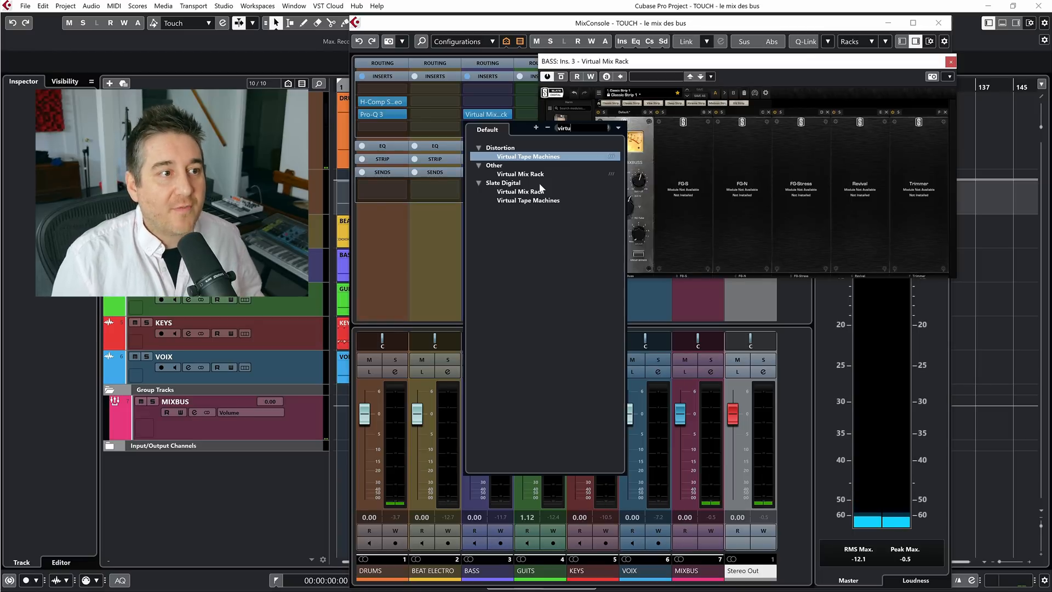
key("BackSpace")
key("BackSpace")
type("tape")
key("BackSpace")
key("BackSpace")
key("BackSpace")
key("BackSpace")
key("BackSpace")
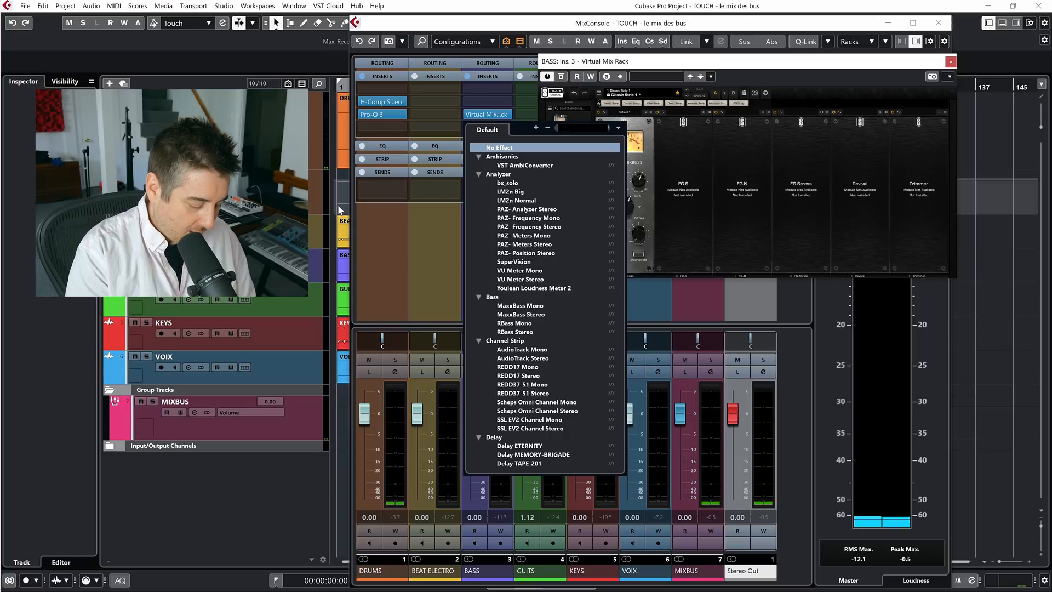
type("tape")
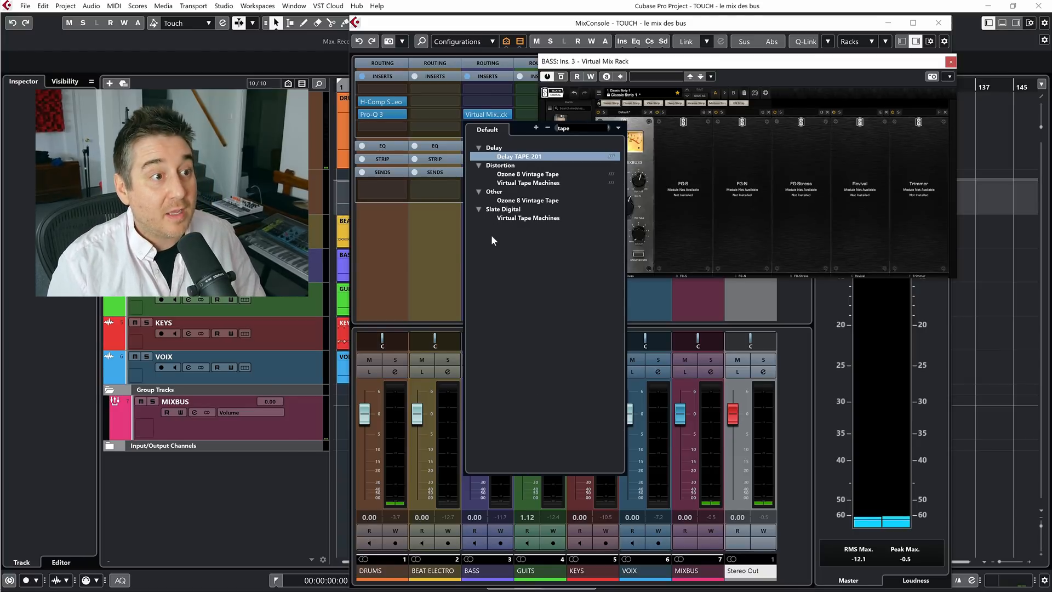
left_click(523, 175)
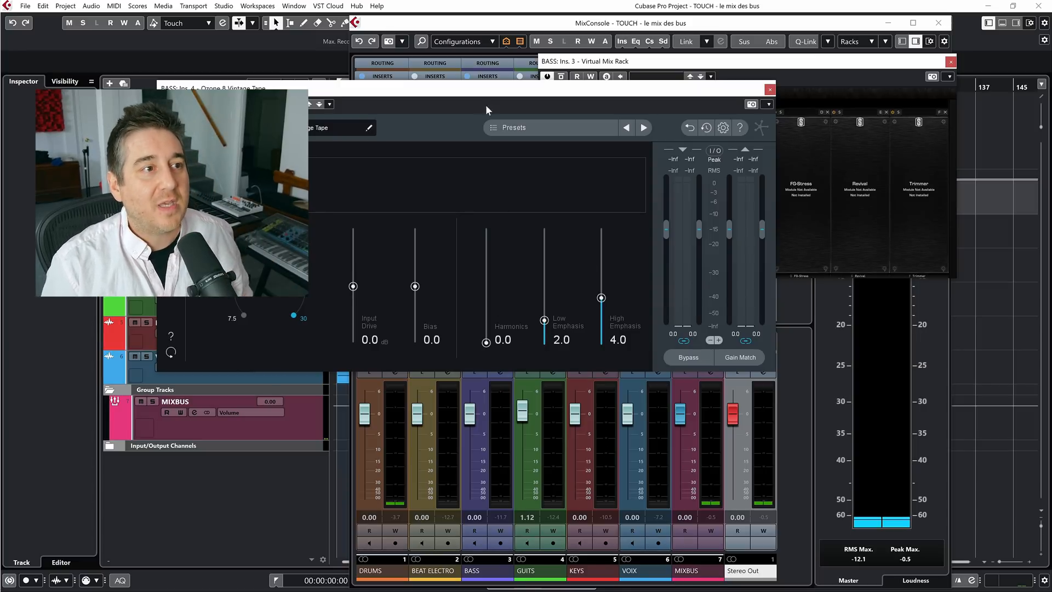
left_click_drag(465, 97, 656, 68)
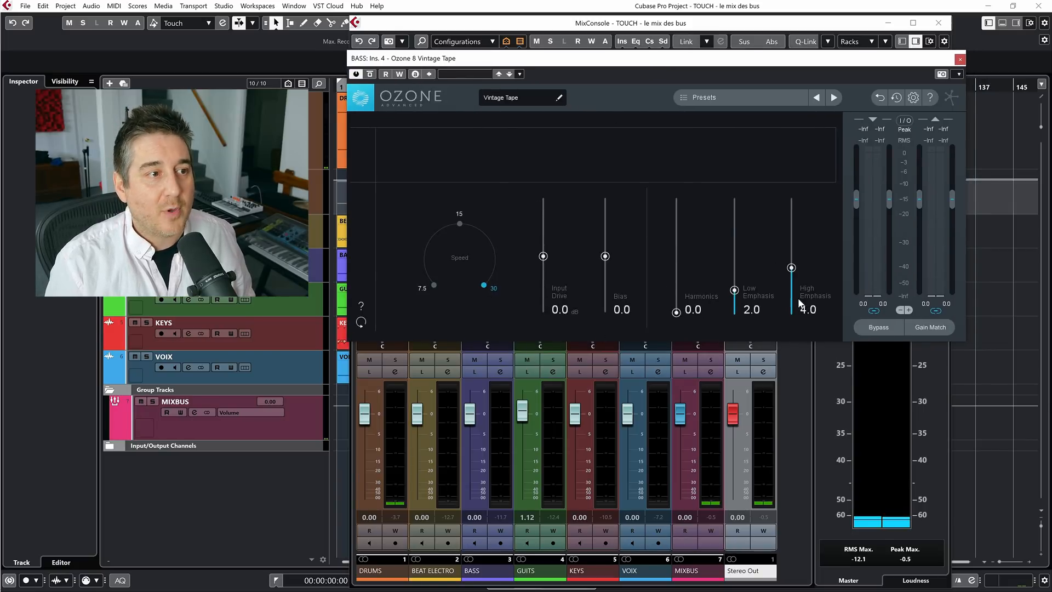
Audition Vintage Tape on soloed BASS with Input Drive at up to 30 dB, unsolo it and set Input Drive to 3.3 dB
left_click(502, 360)
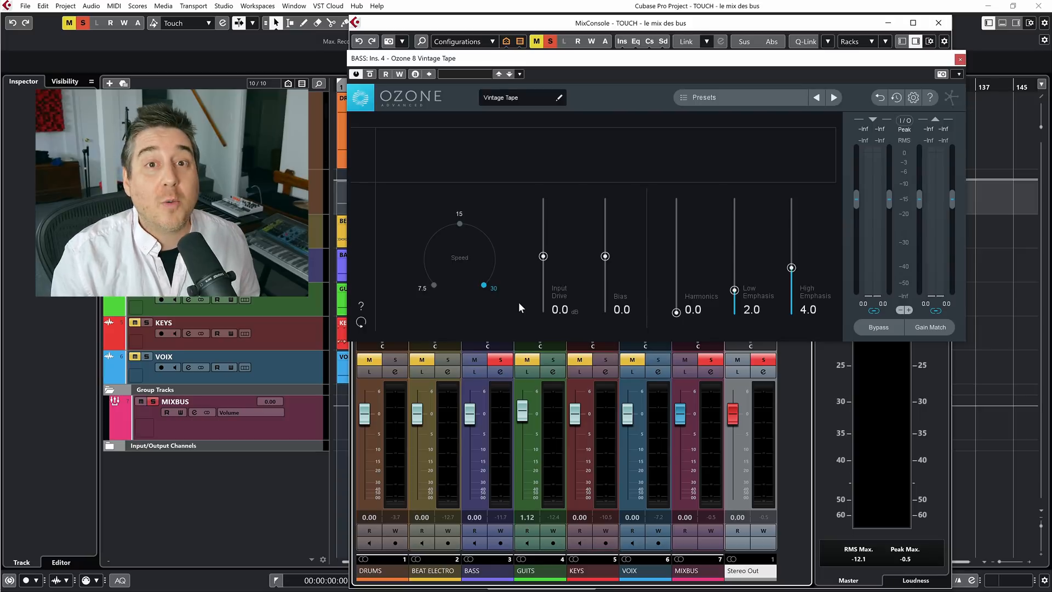
key("space")
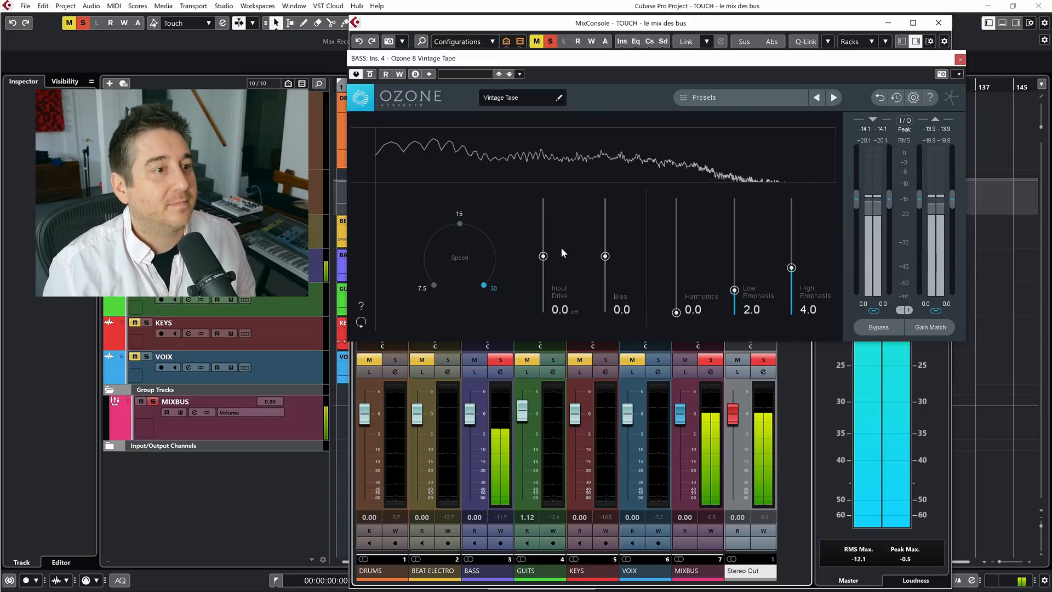
left_click_drag(544, 258, 546, 172)
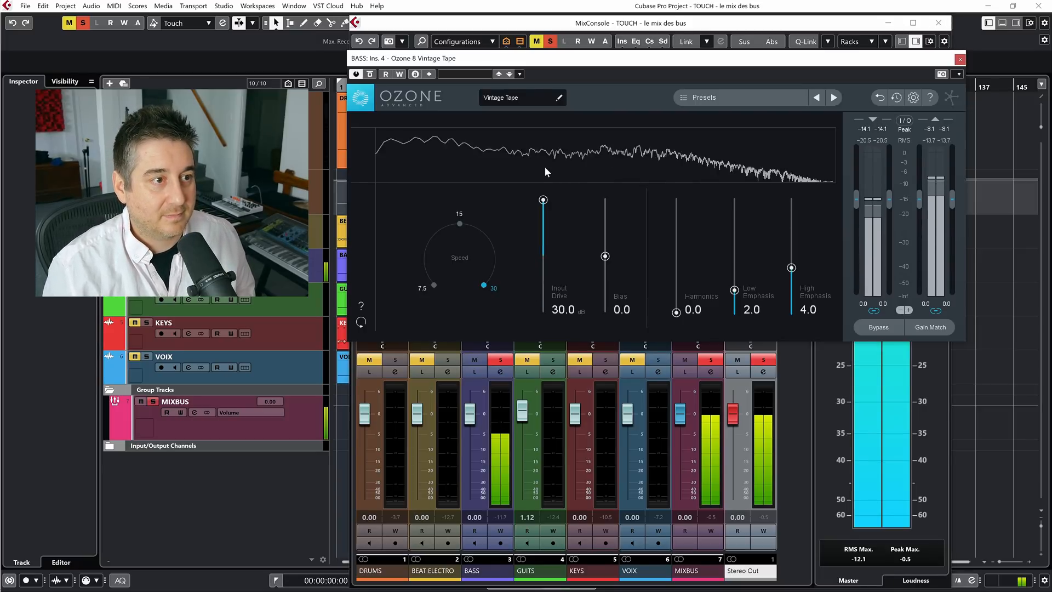
left_click_drag(542, 201, 541, 224)
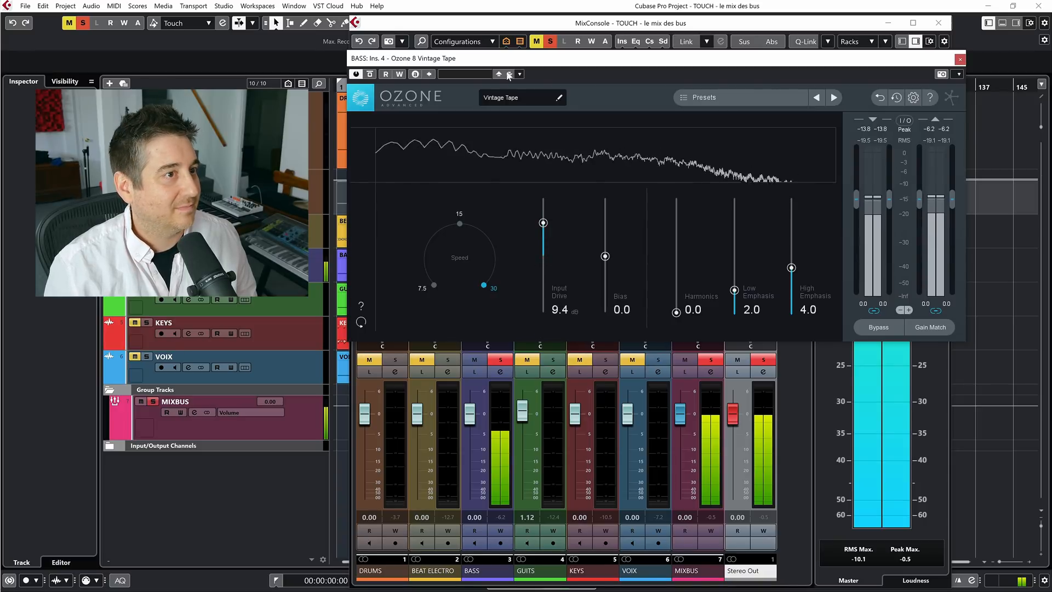
left_click(501, 360)
mouse_move(547, 230)
left_mouse_down()
mouse_move(543, 213)
mouse_move(545, 311)
mouse_move(534, 271)
mouse_move(539, 219)
mouse_move(534, 233)
left_mouse_up()
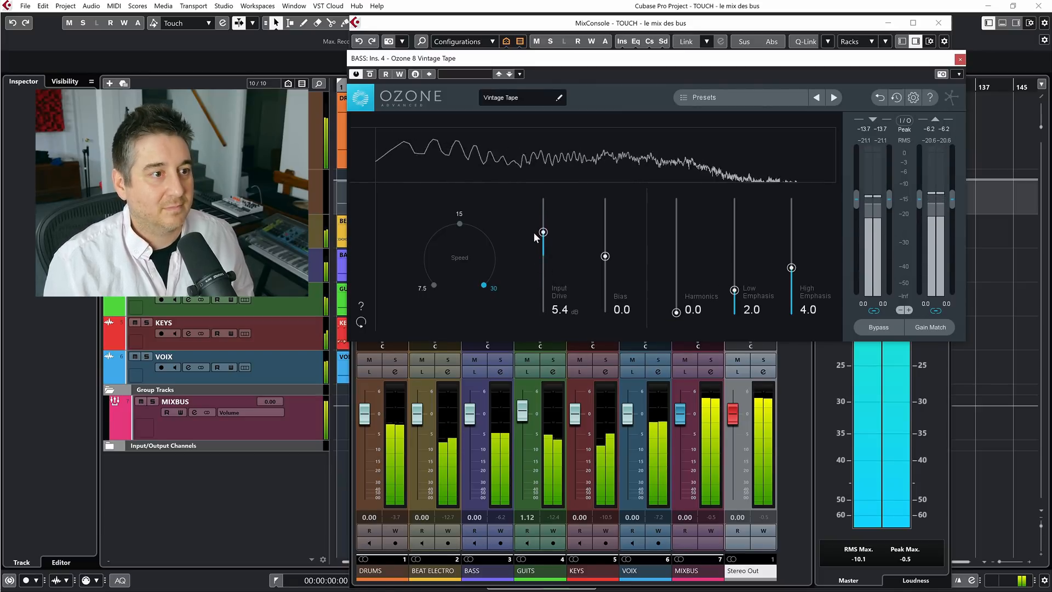
left_click_drag(540, 234, 537, 242)
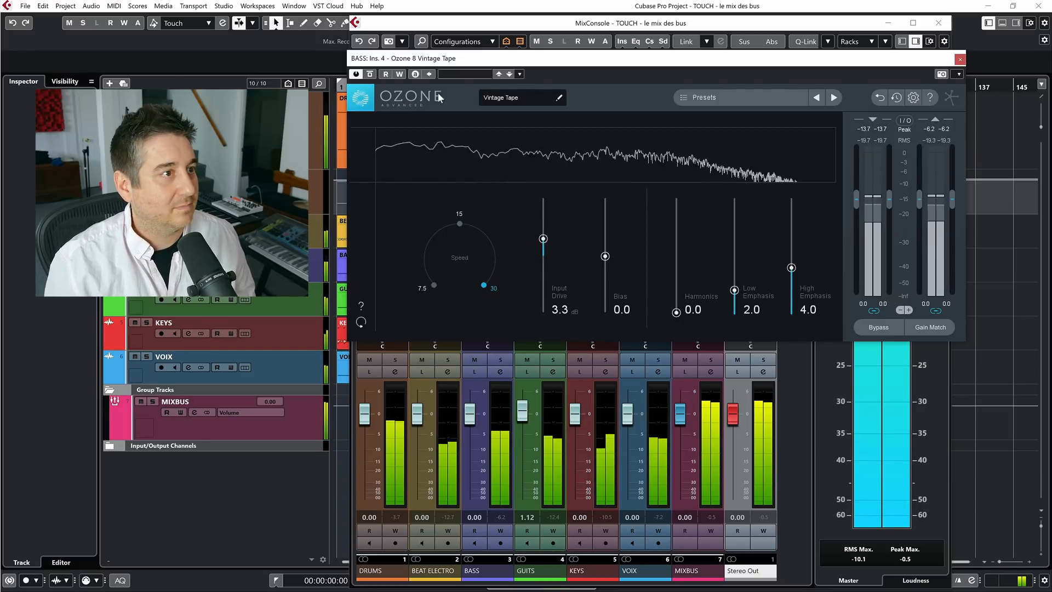
Compare the mix with Vintage Tape bypassed, close the plug-in windows and compare it with all BASS inserts bypassed
left_click(370, 76)
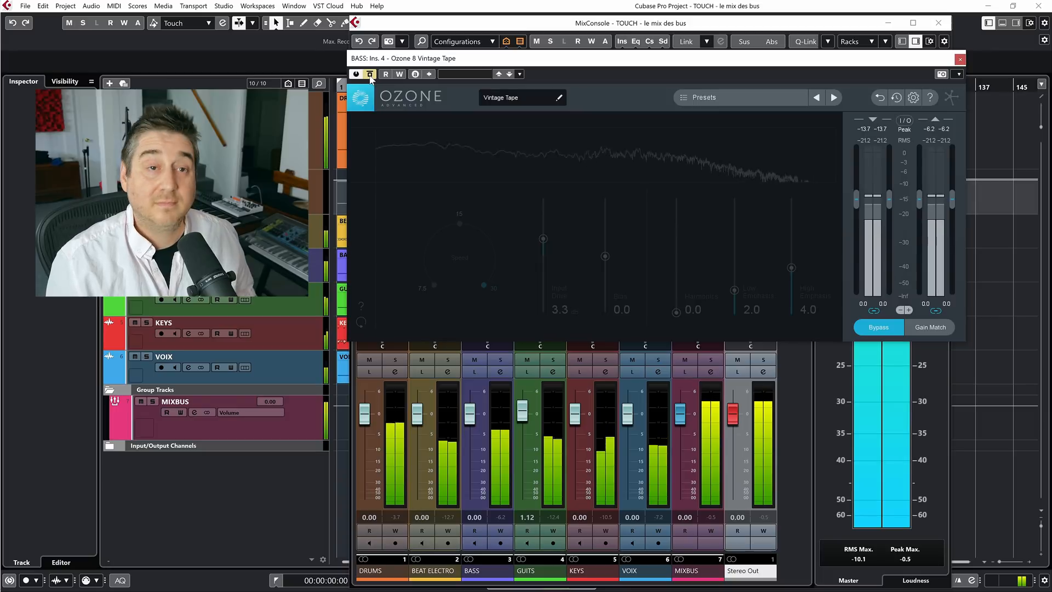
left_click(370, 76)
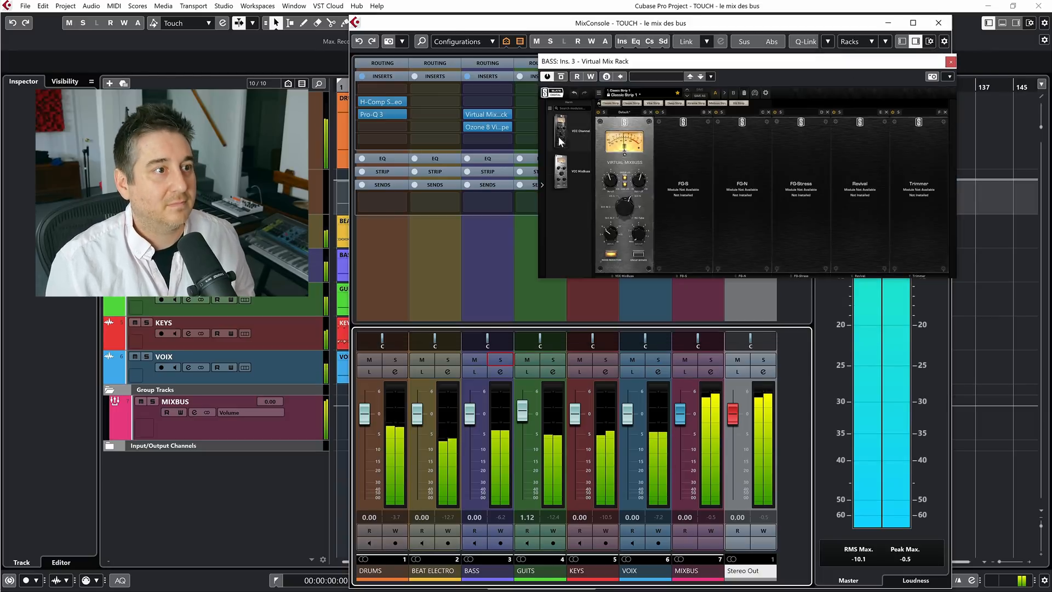
left_click(950, 61)
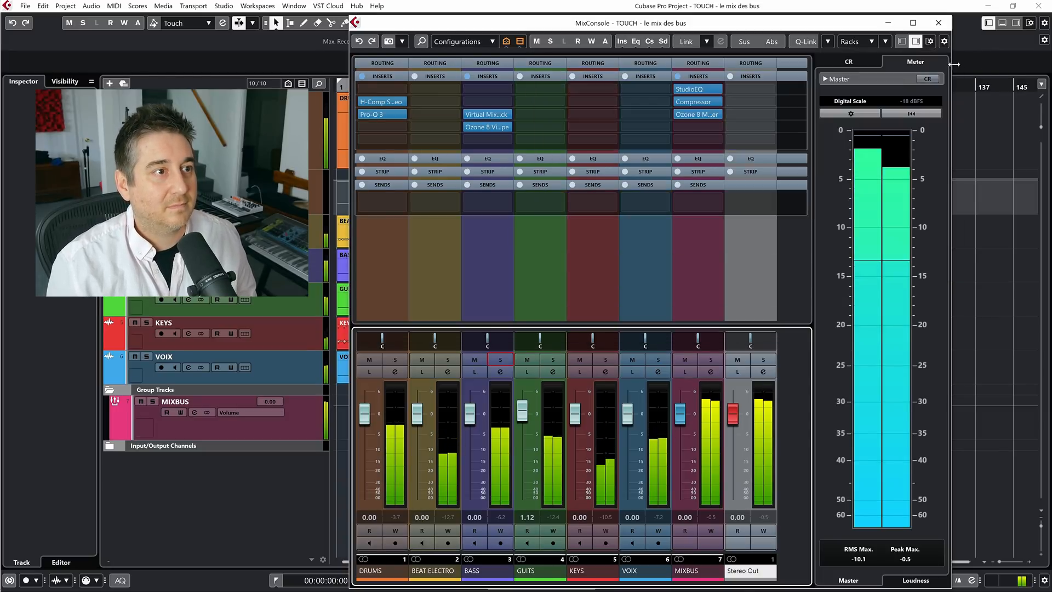
left_click(468, 77)
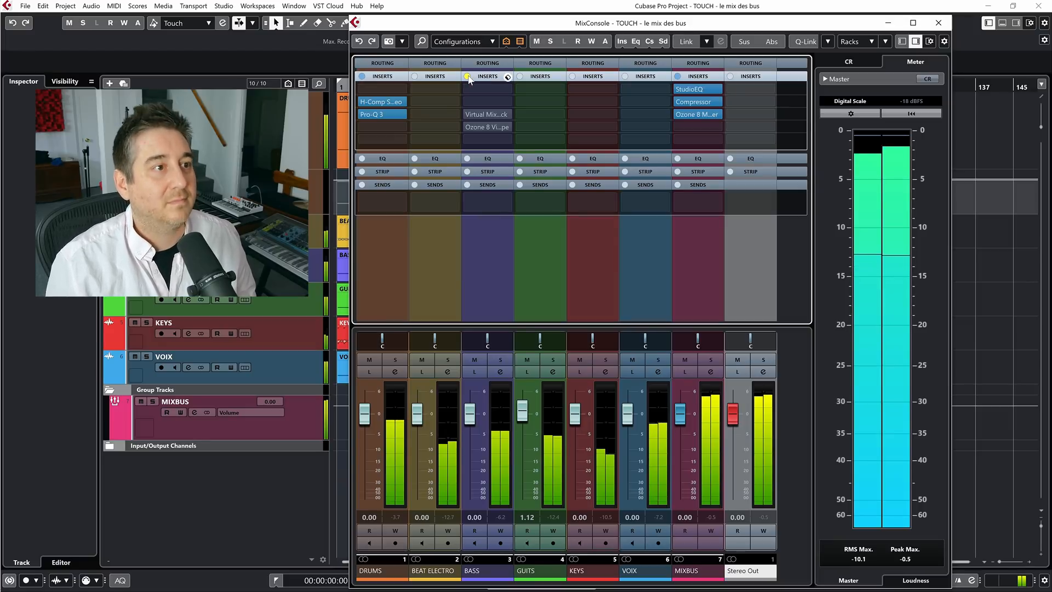
left_click(468, 77)
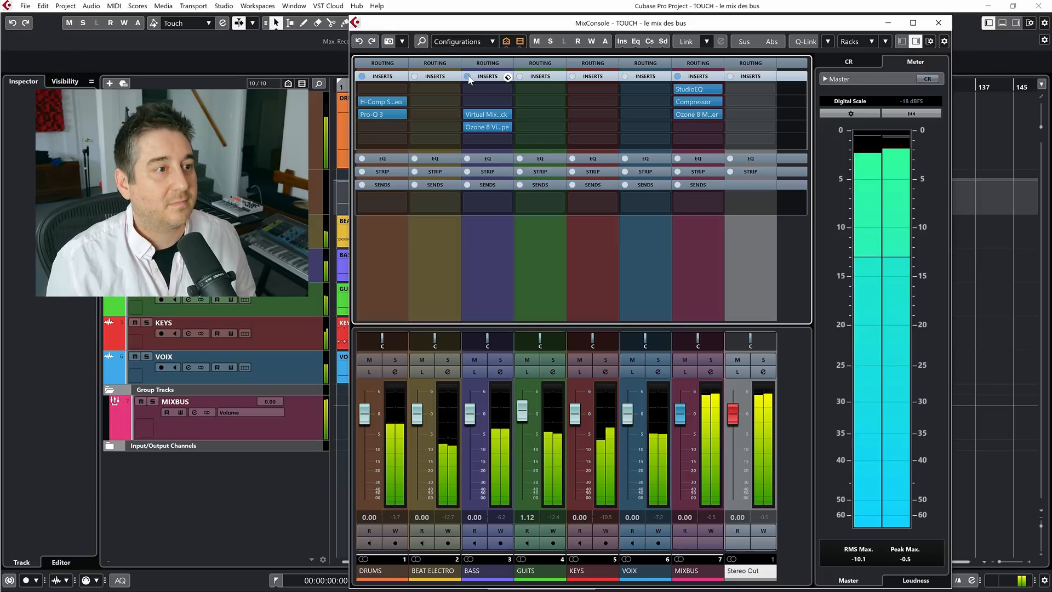
left_click(468, 77)
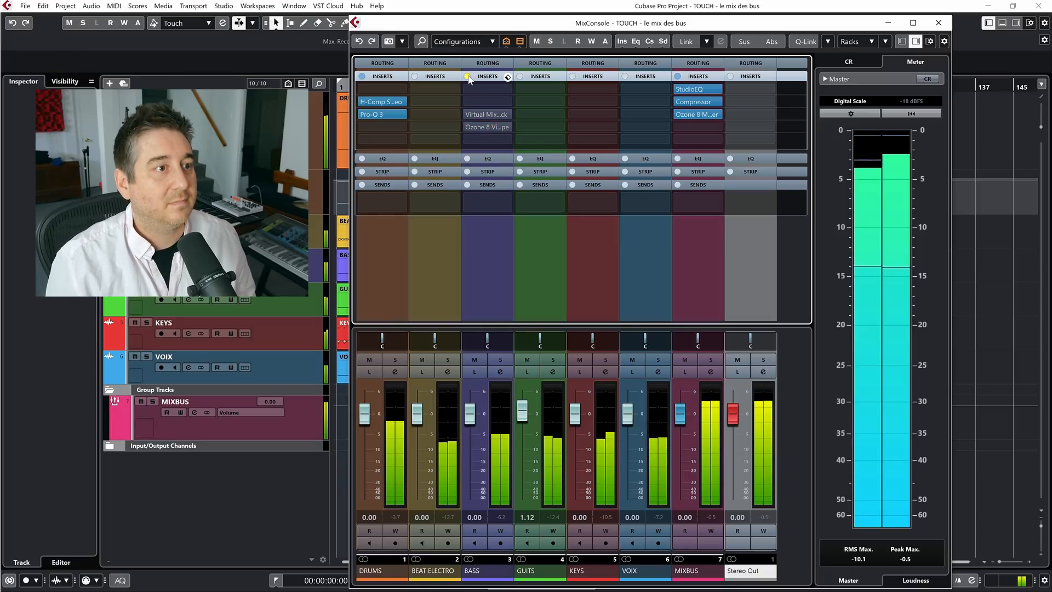
left_click(468, 76)
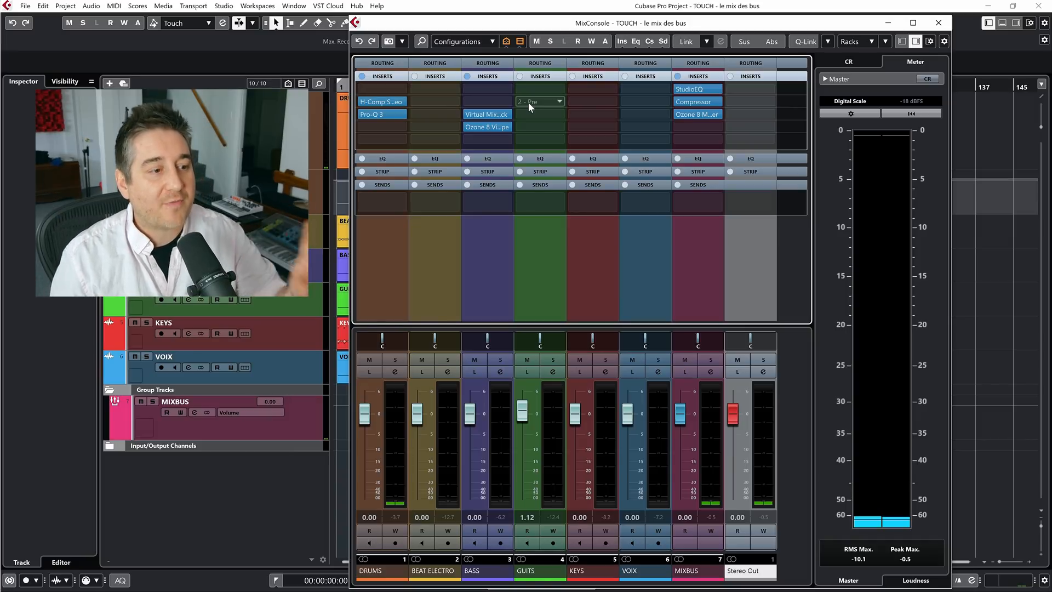
Search the plug-ins for "deca" and load Decapitator in the GUITS channel's second insert slot
left_click(528, 102)
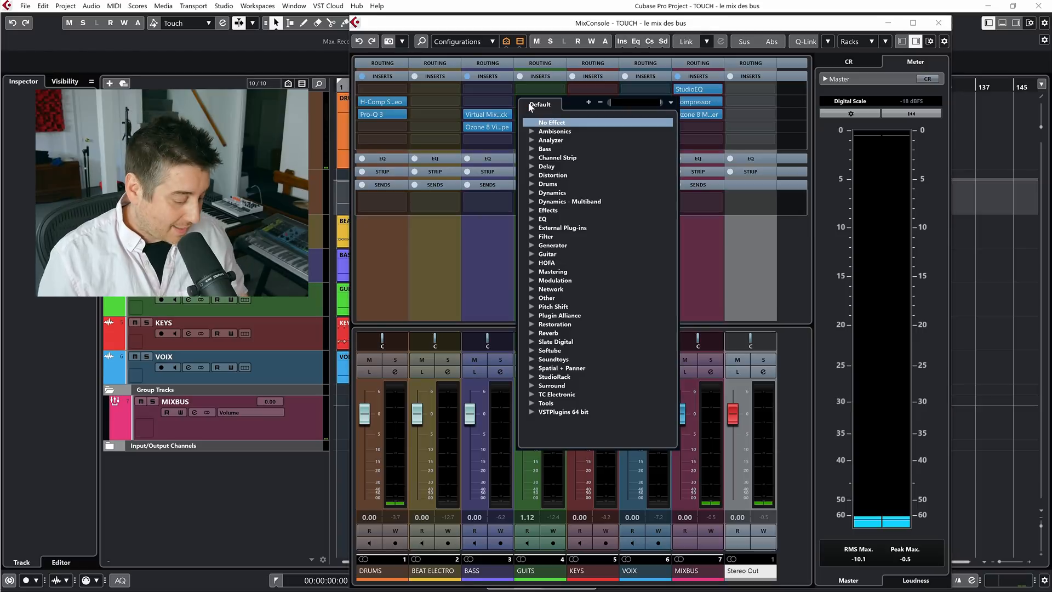
type("deca")
left_click(600, 131)
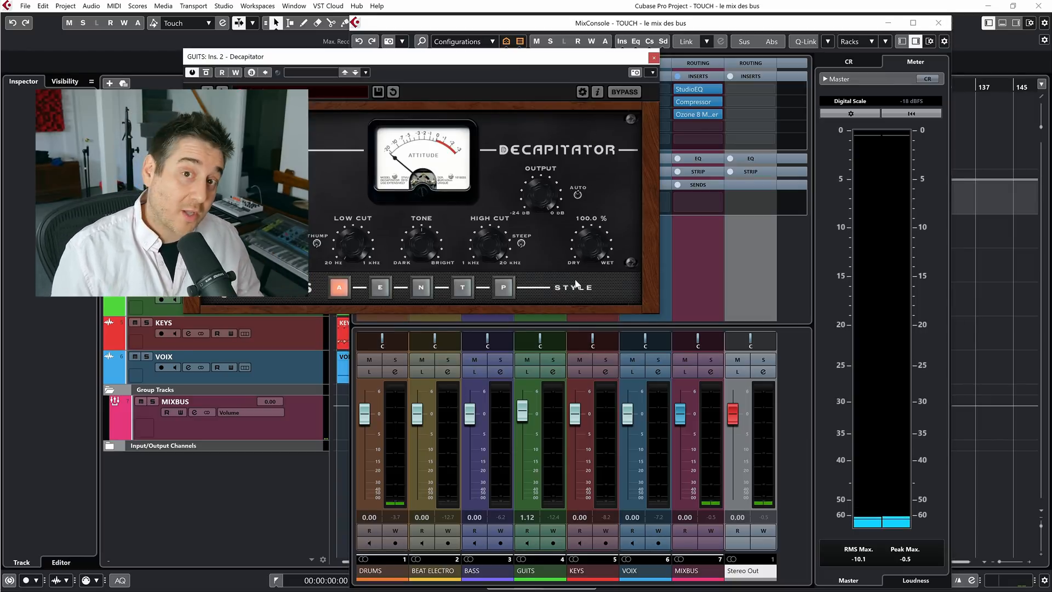
Solo the GUITS channel, audition Decapitator's T and P styles during playback and settle on style E
left_click(554, 359)
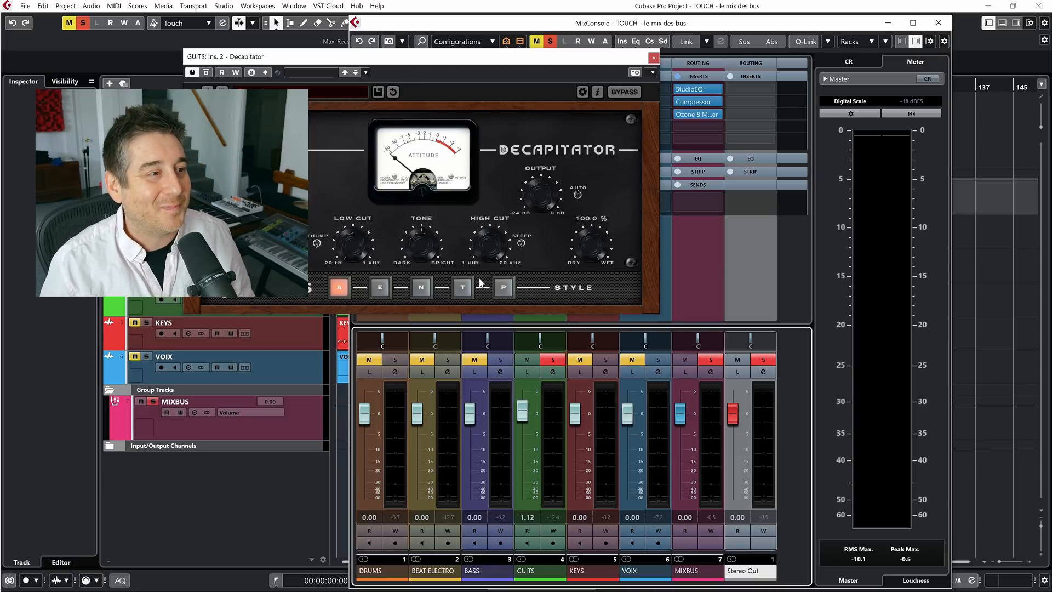
key("space")
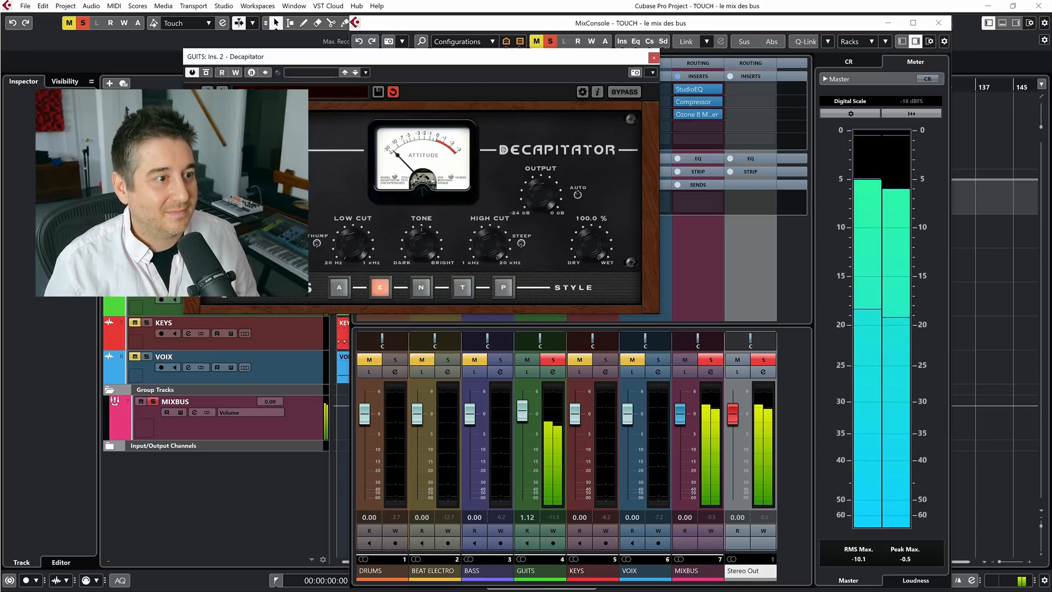
left_click(460, 286)
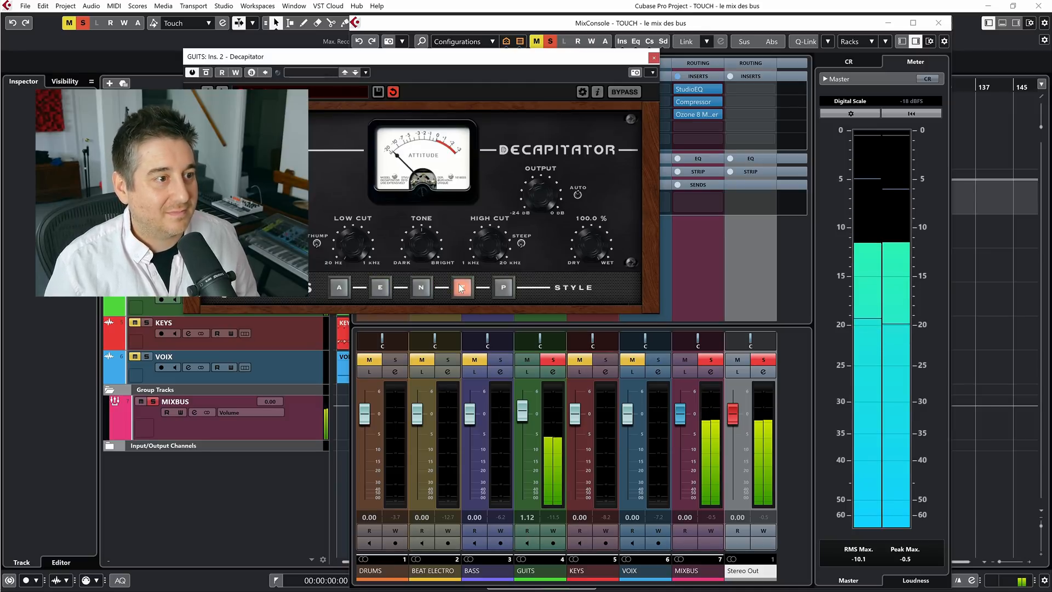
left_click(504, 287)
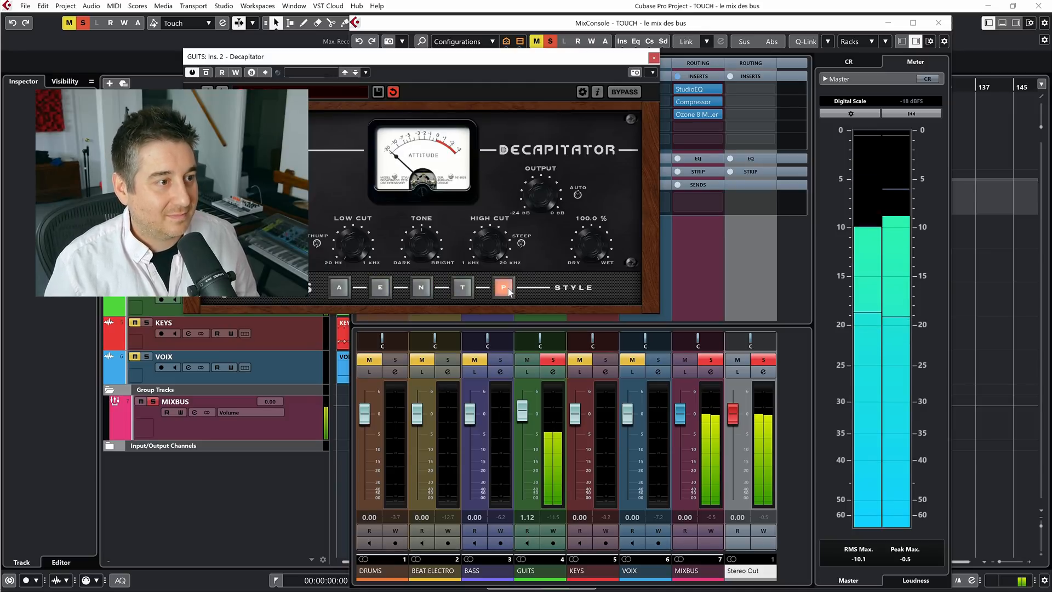
left_click(381, 289)
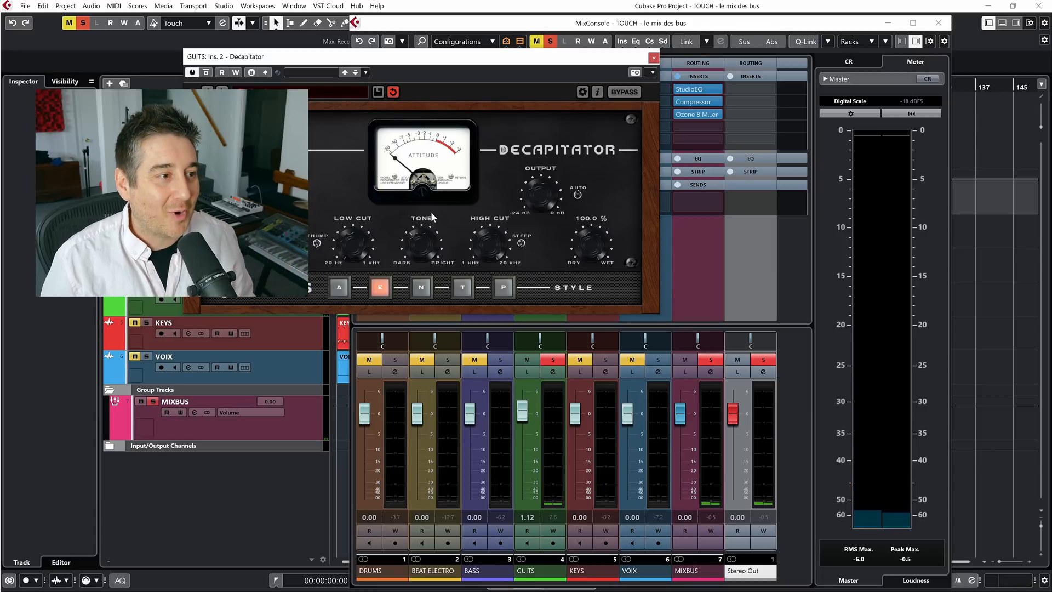
key("space")
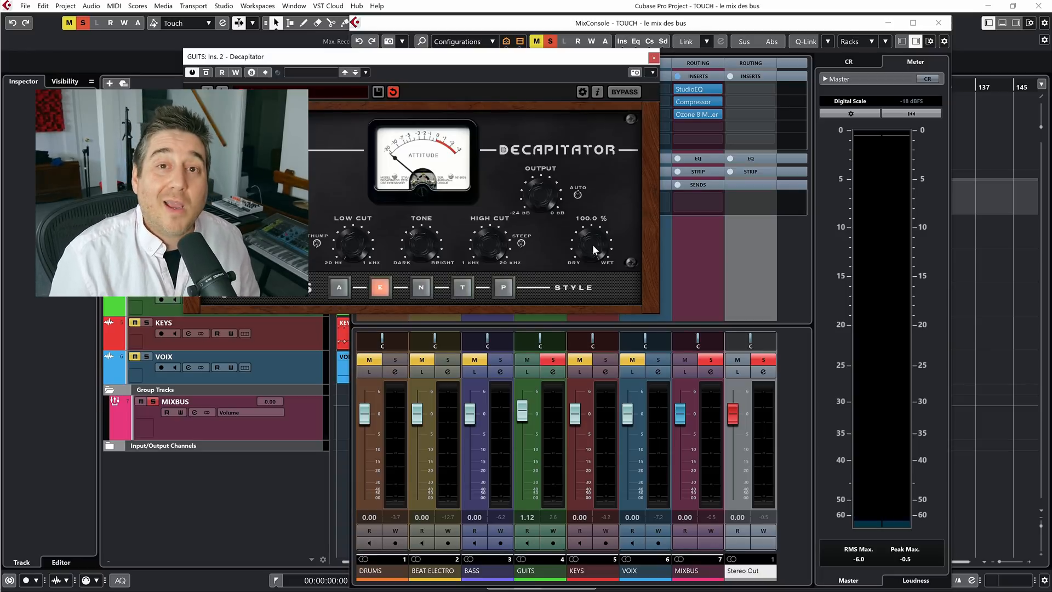
Set Decapitator's mix to 47.5 % and High Cut to 10192.9 Hz during playback, then compare the sound with the plug-in bypassed
key("space")
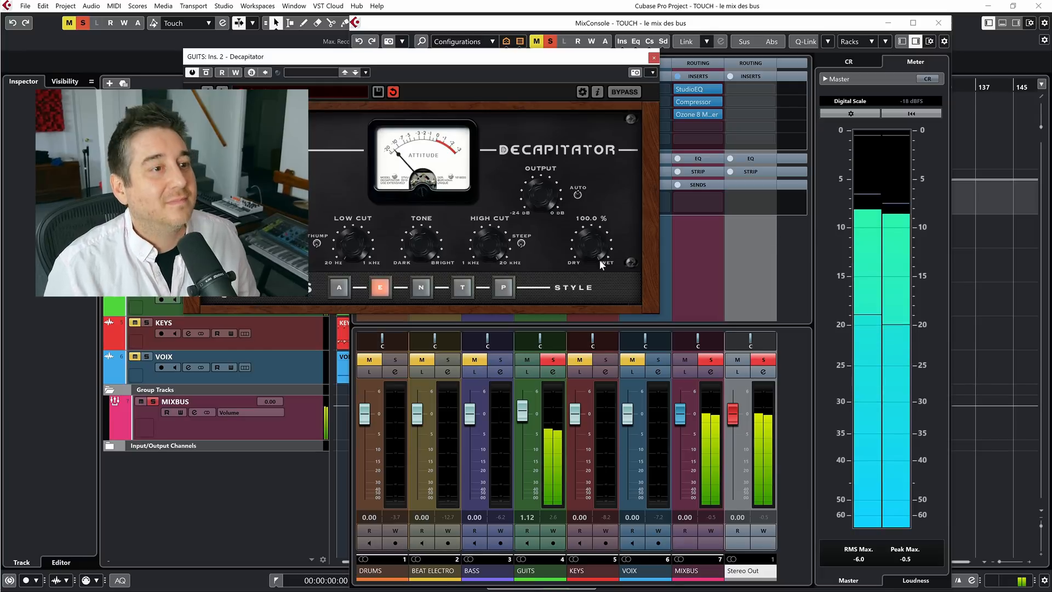
left_click_drag(595, 240, 595, 252)
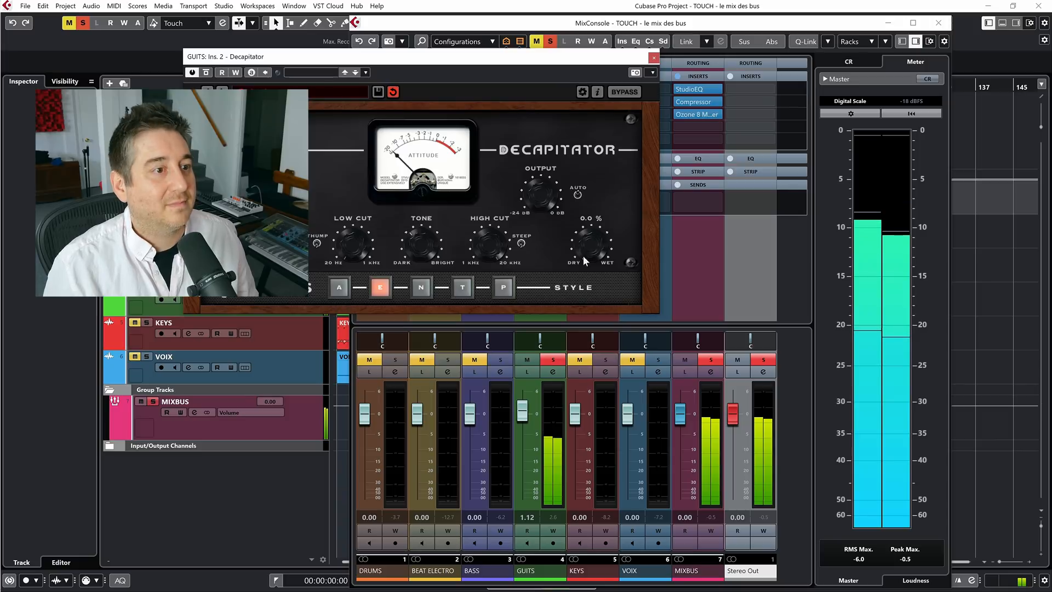
left_click_drag(590, 248, 587, 182)
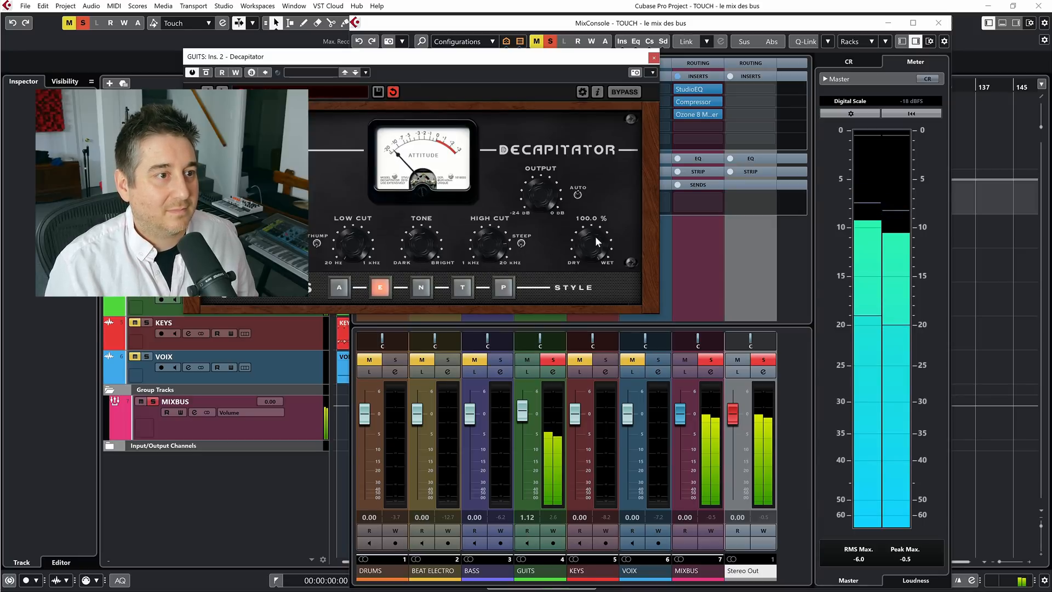
left_click_drag(590, 248, 579, 289)
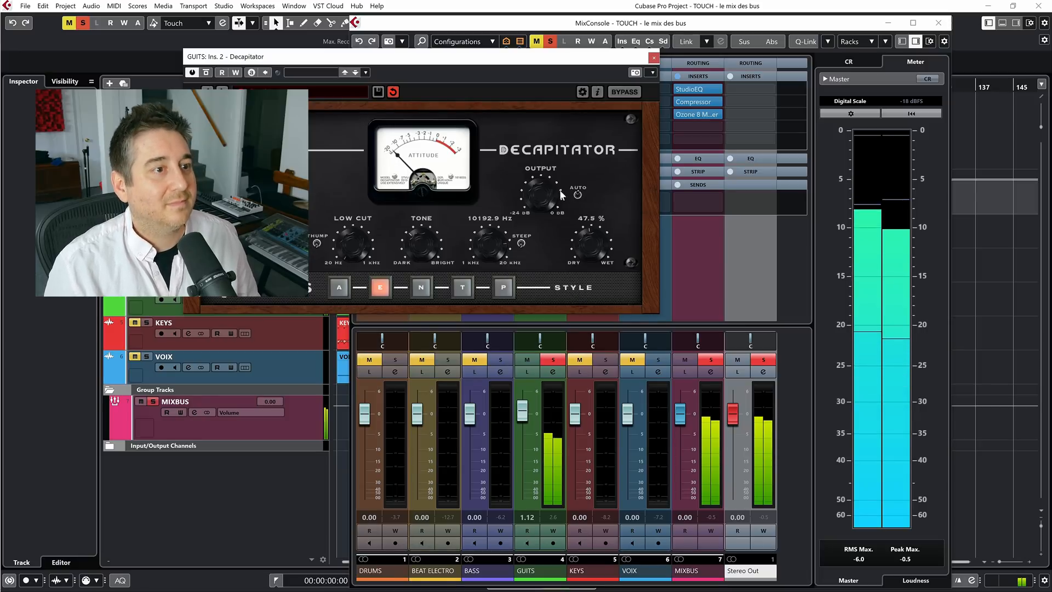
left_click(206, 73)
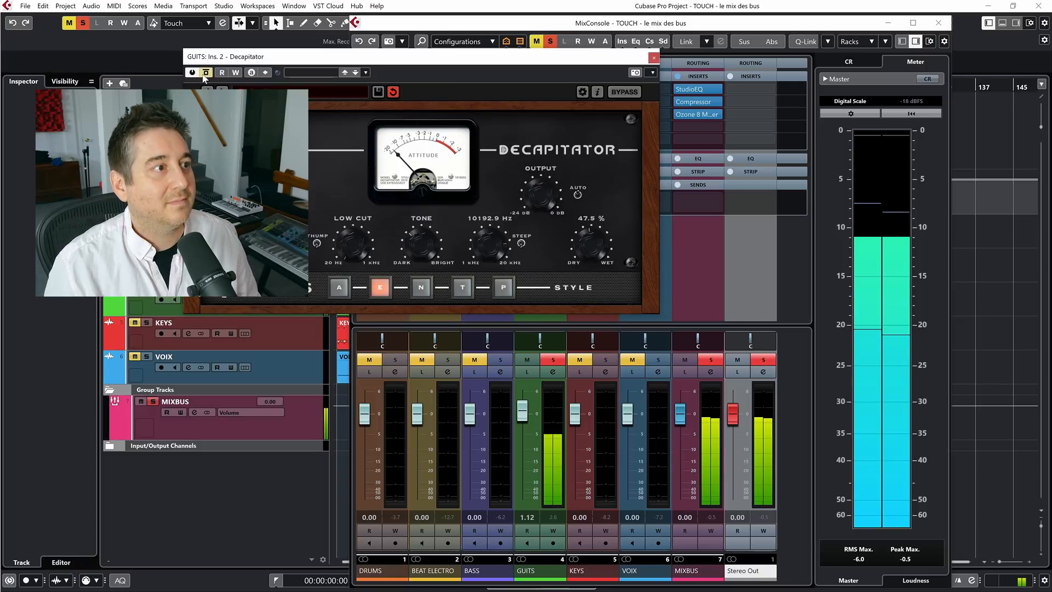
left_click(206, 73)
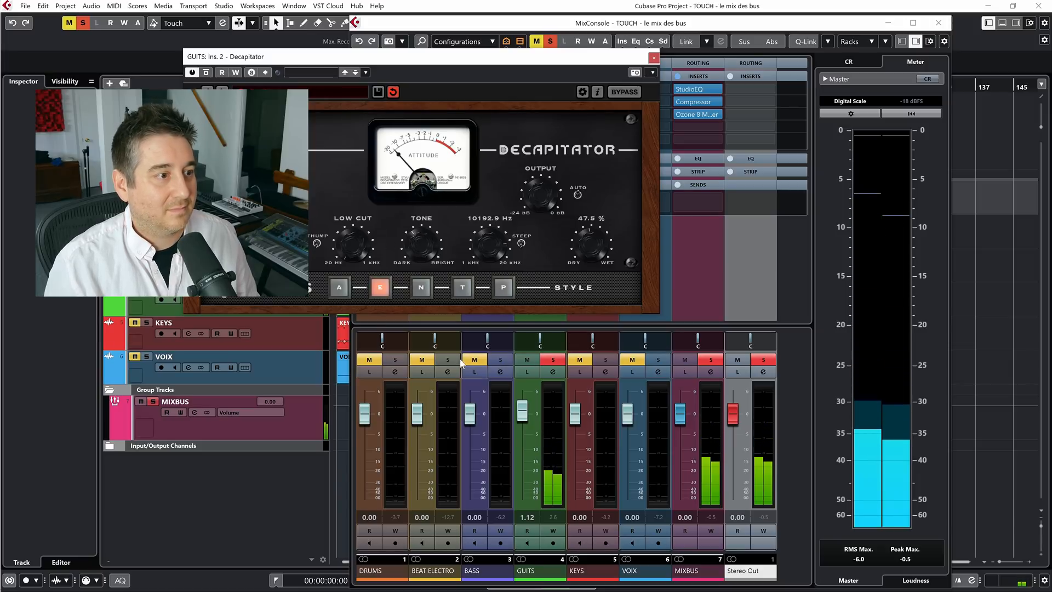
Compare GUITS with its inserts bypassed against soloed DRUMS and BASS, then clear all solos and close Decapitator
left_click(396, 360)
left_click(501, 361)
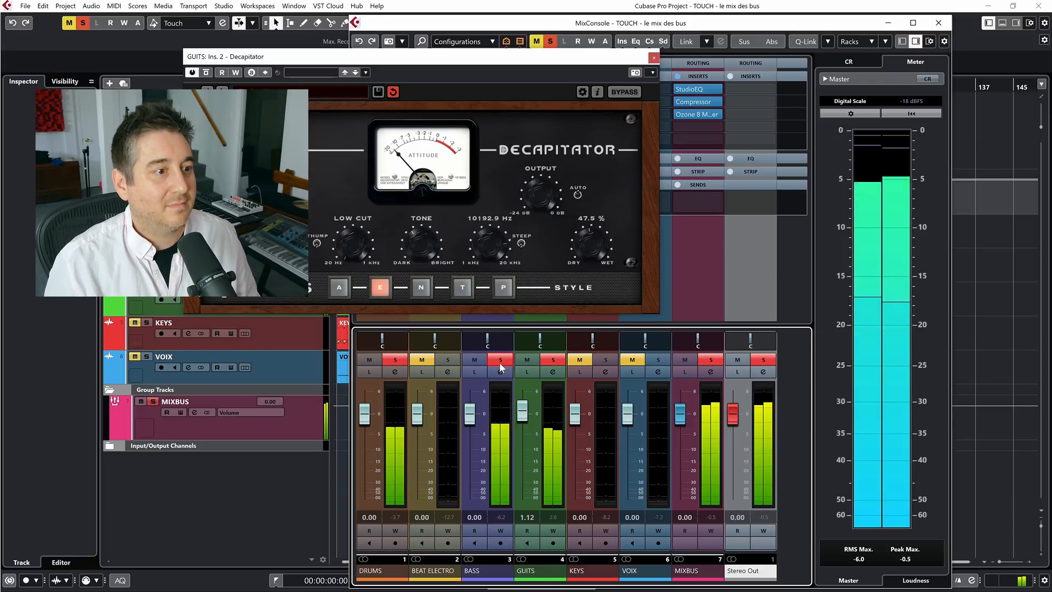
left_click_drag(573, 61, 647, 172)
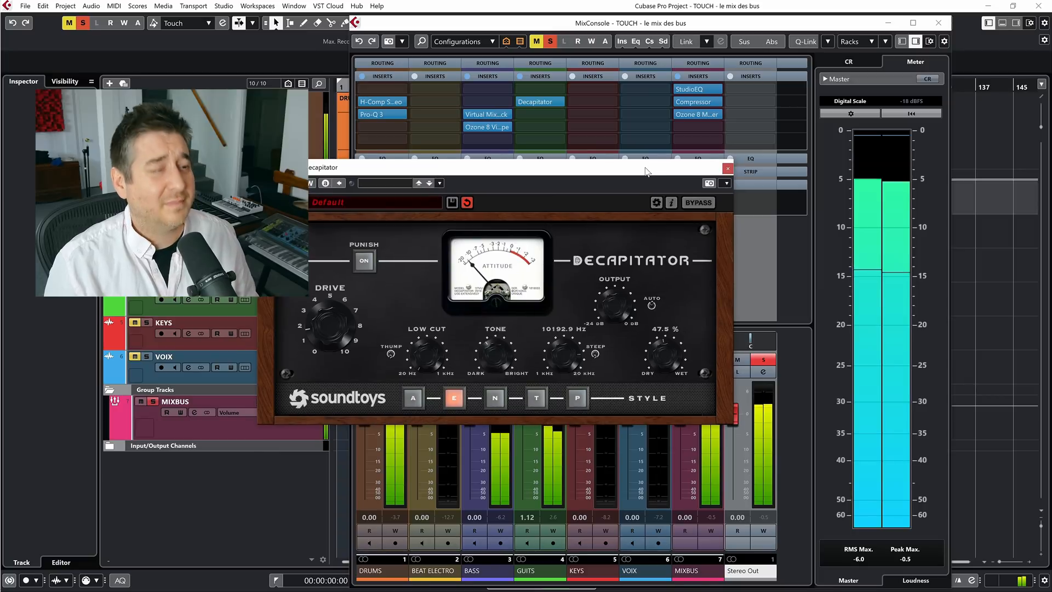
left_click(520, 76)
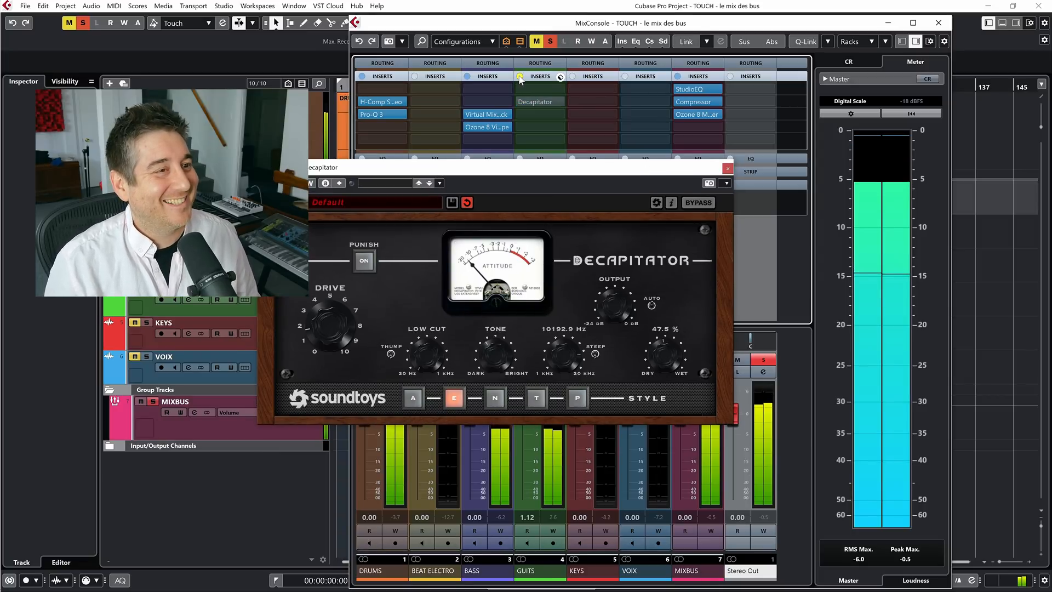
left_click(520, 77)
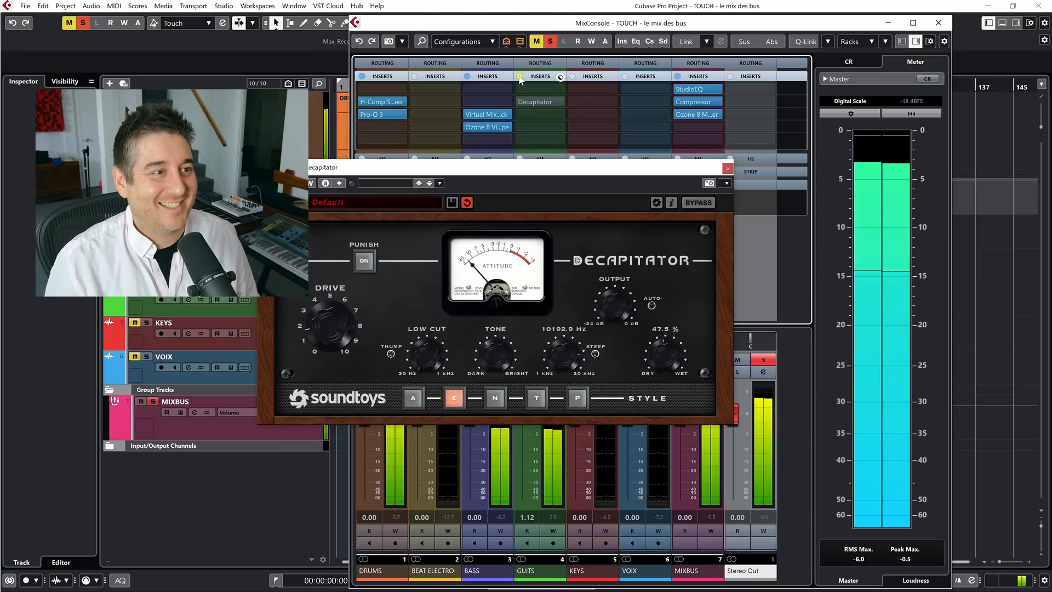
left_click(549, 43)
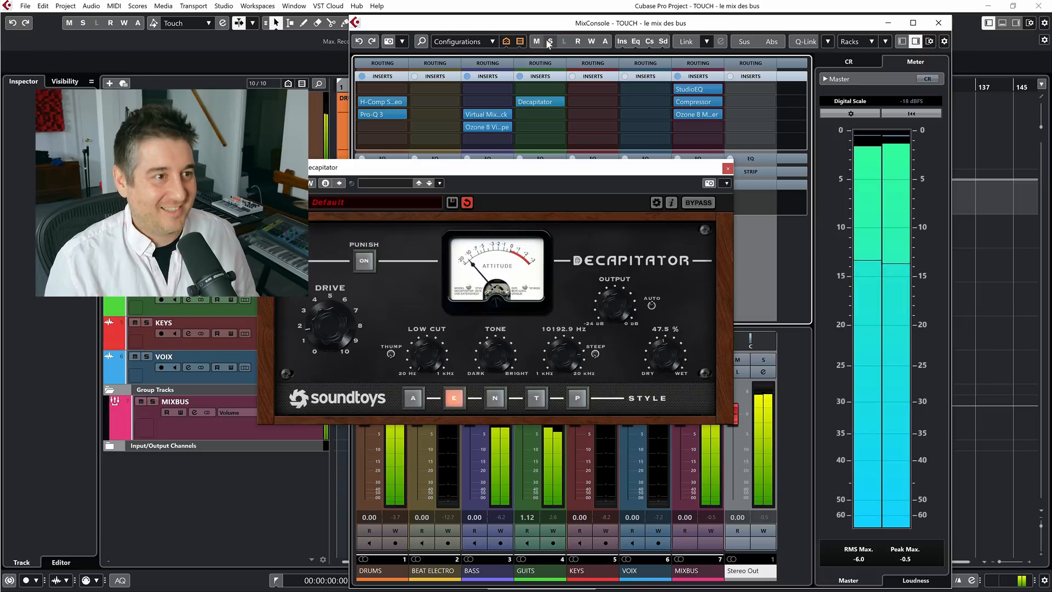
left_click(728, 168)
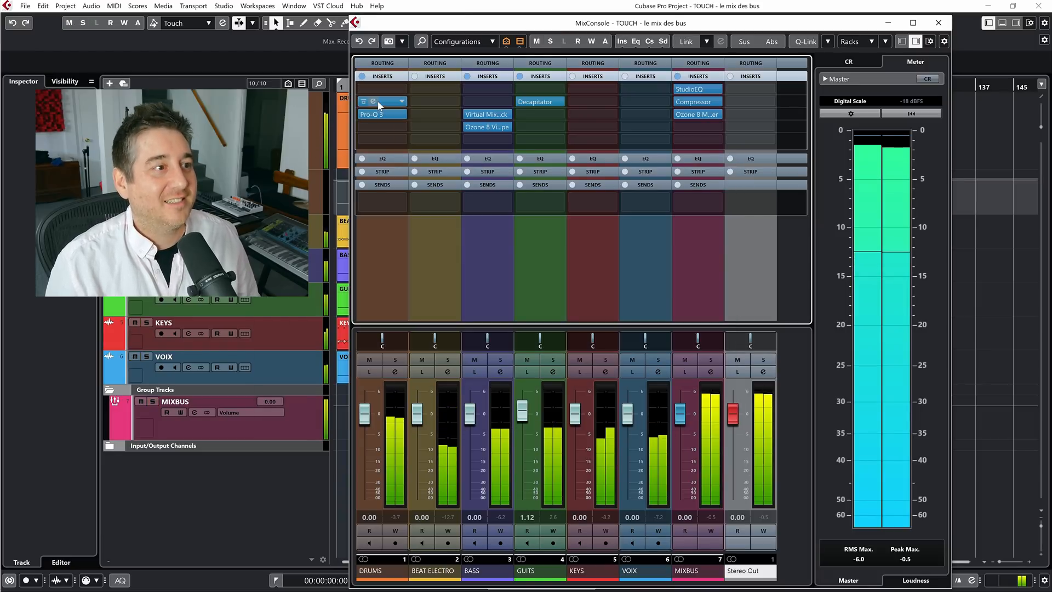
Check the H-Comp Stereo settings on the DRUMS channel, stop playback and return to the MixConsole
left_click(363, 101)
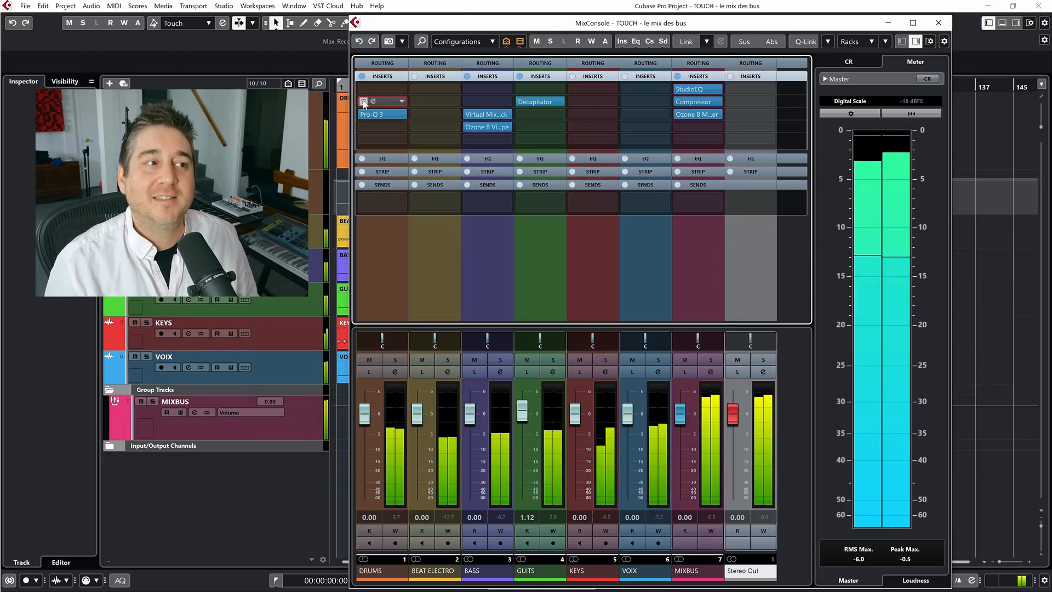
left_click(363, 101)
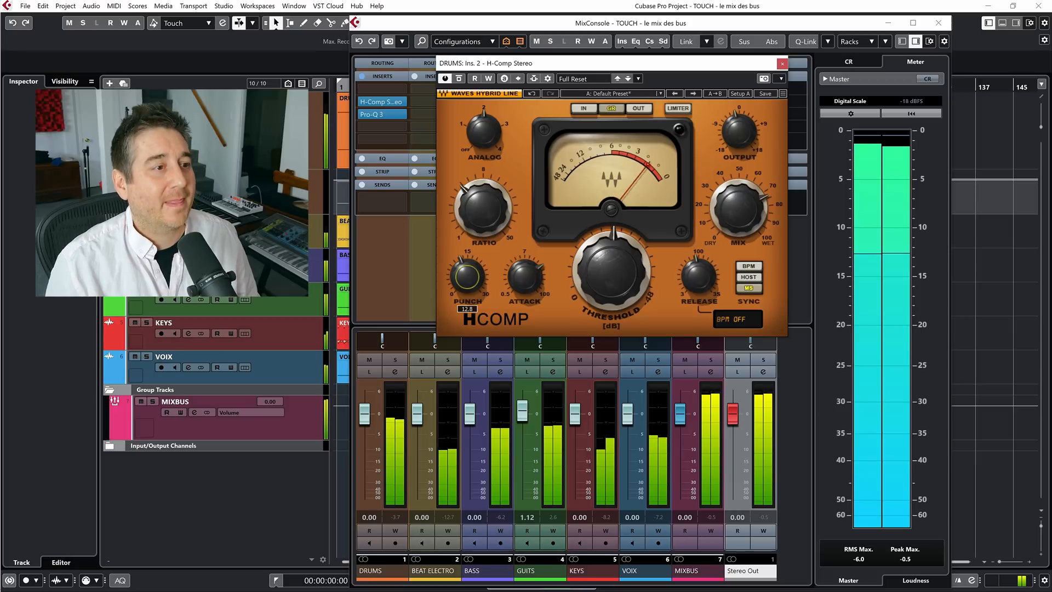
left_click(782, 63)
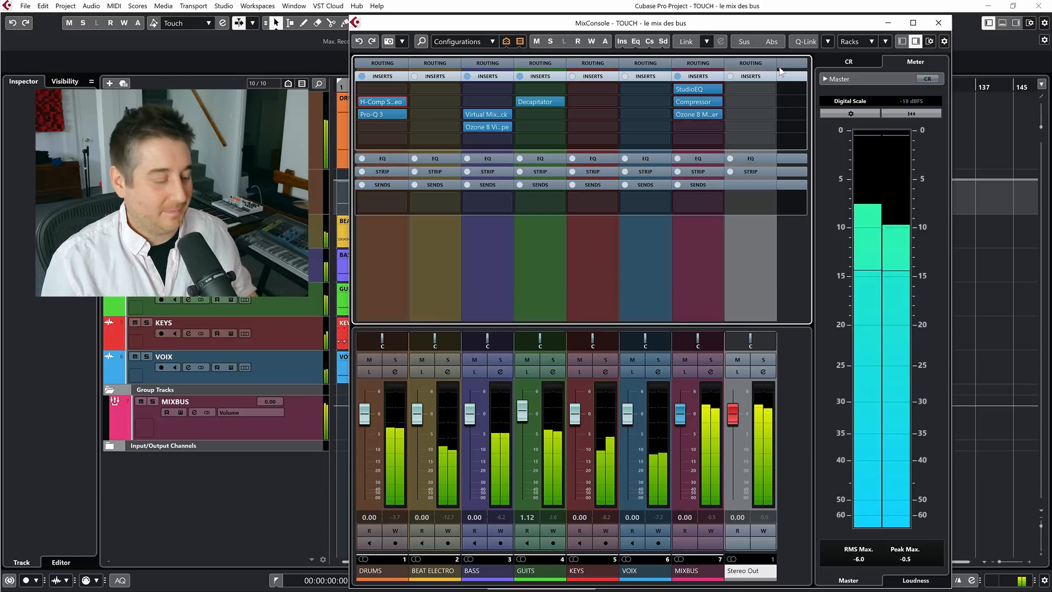
key("F3")
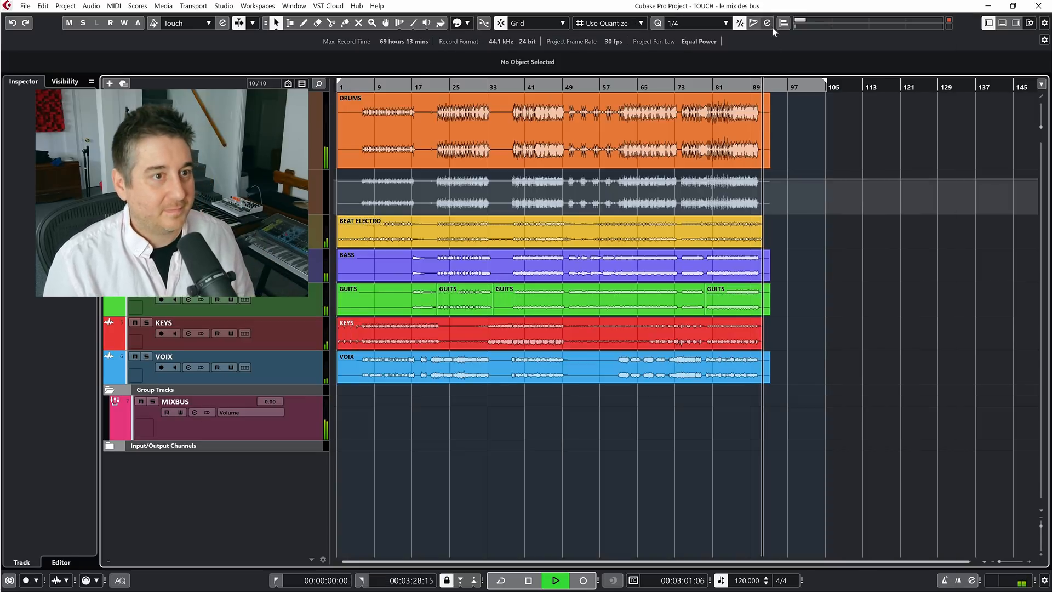
key("space")
key("F3")
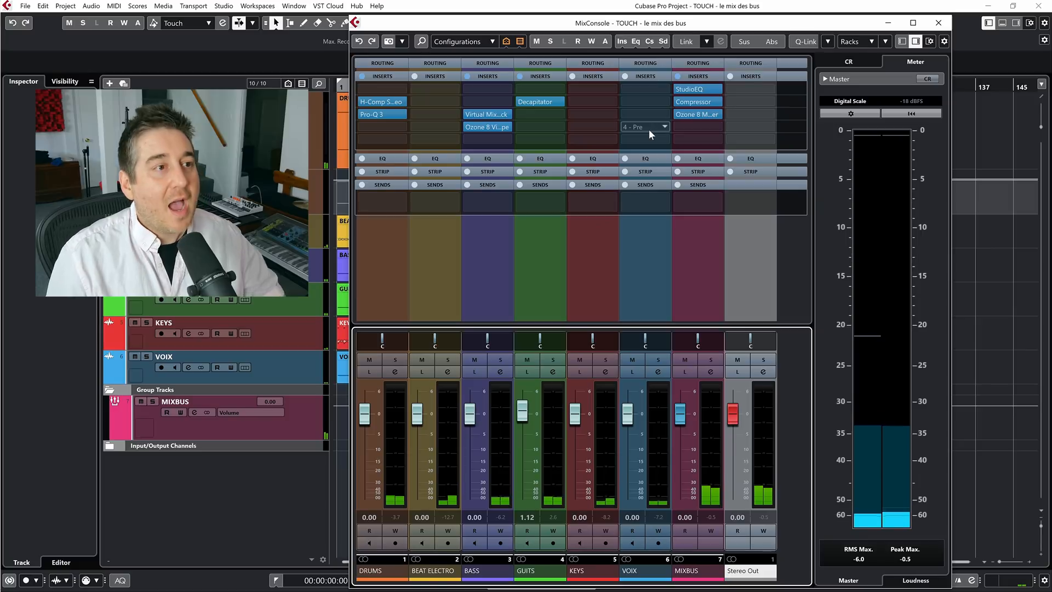
Add a stereo FX channel named "guits" with RCompressor Stereo to the first send of the GUITS channel
right_click(558, 200)
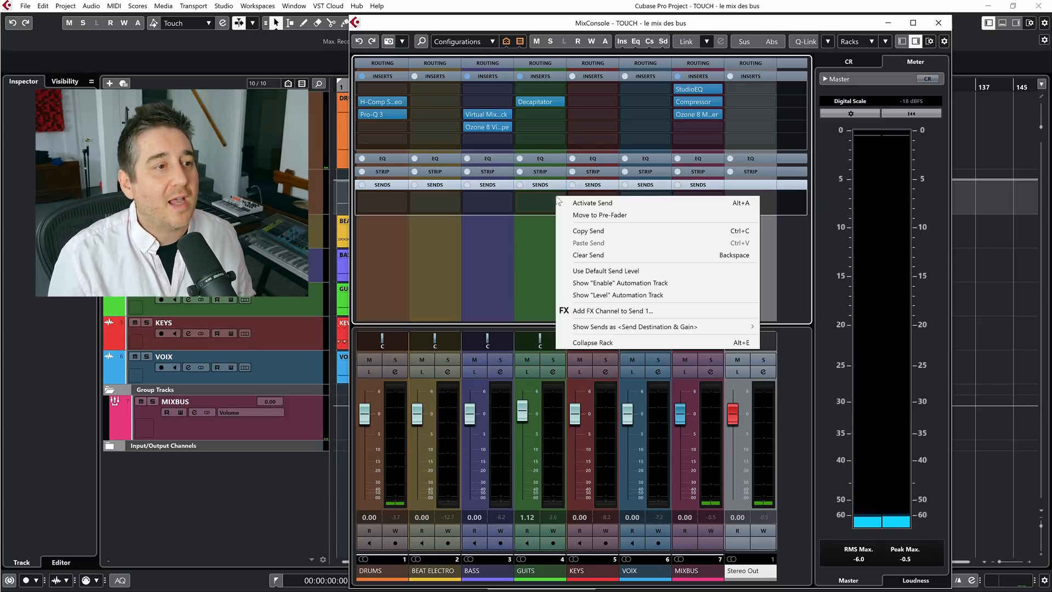
left_click(591, 315)
left_click(539, 174)
type("rco")
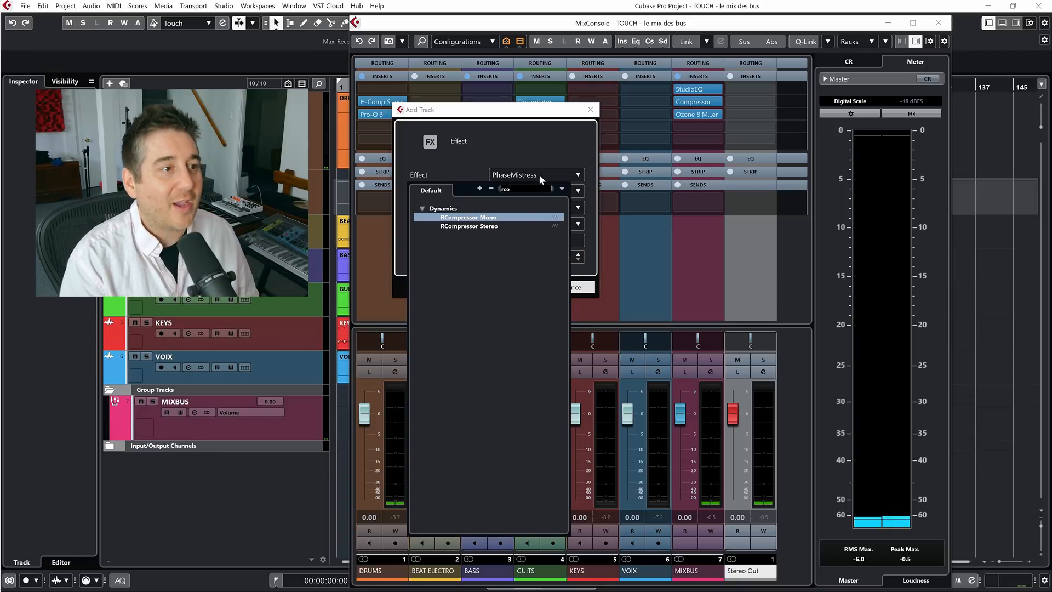
left_click(473, 226)
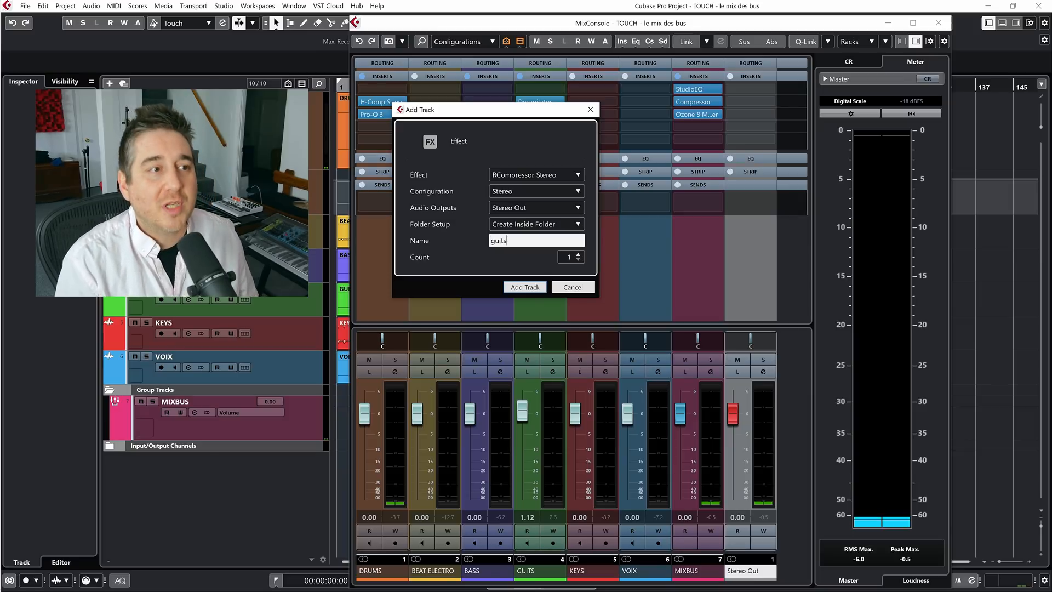
key("Return")
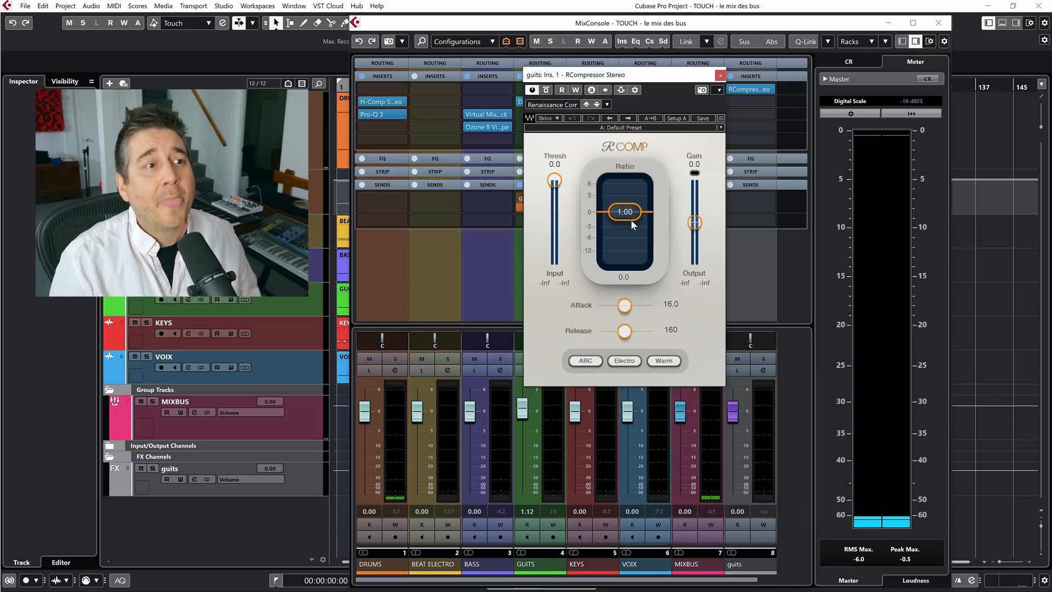
Switch the GUITS send to pre-fader, solo GUITS and lower its fader to -∞
left_click_drag(649, 75, 773, 99)
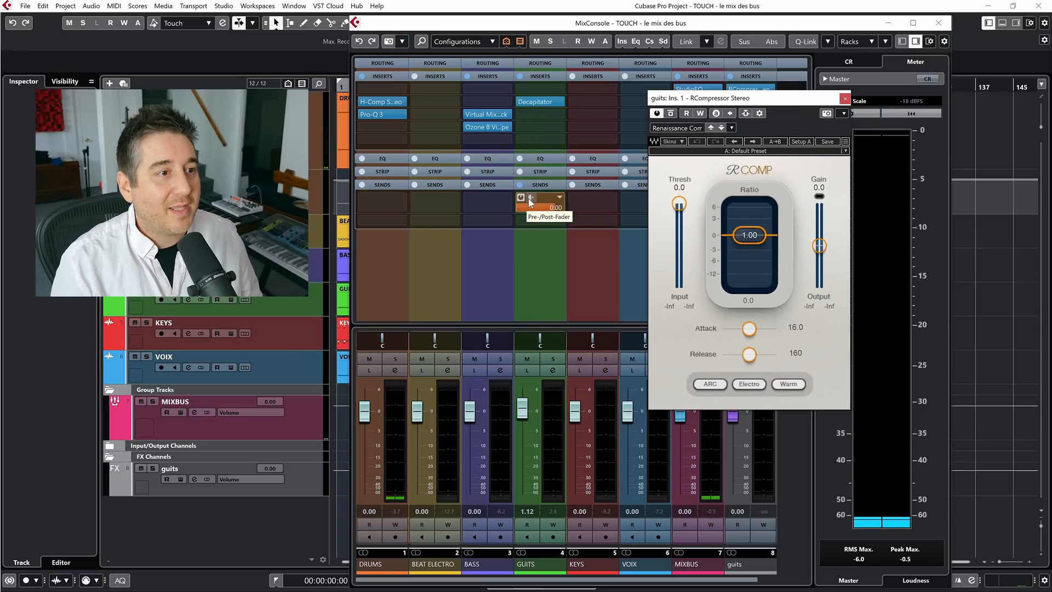
left_click(530, 201)
left_click(545, 363)
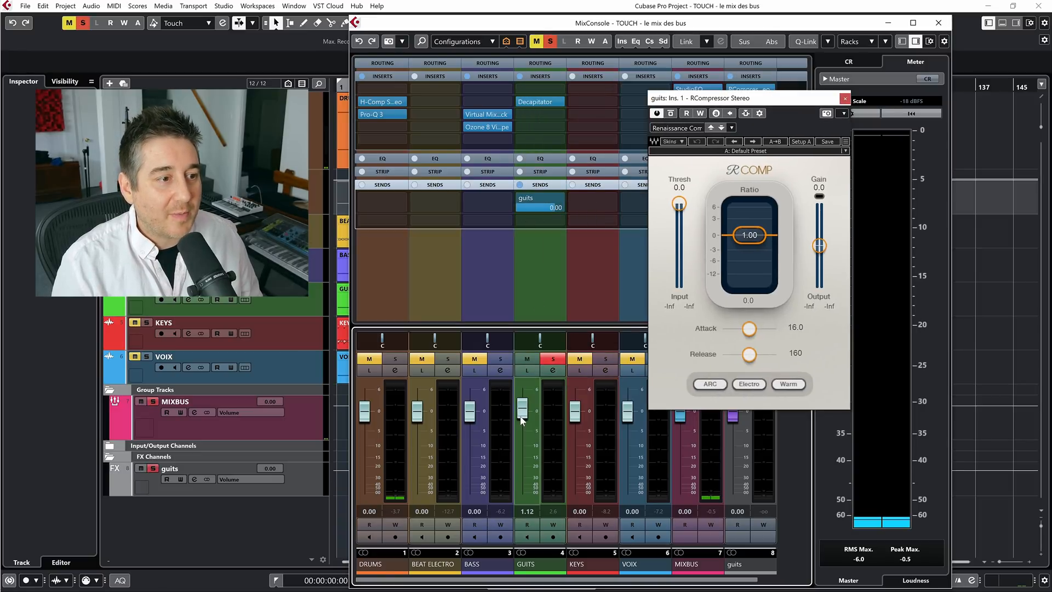
left_click_drag(522, 408, 522, 492)
Set RCompressor to Opto with ratio 2.64, threshold -37.3, gain 10.2, attack 0.98 and release 826 while auditioning the guits return
left_click_drag(752, 104, 628, 102)
left_click_drag(626, 231, 627, 242)
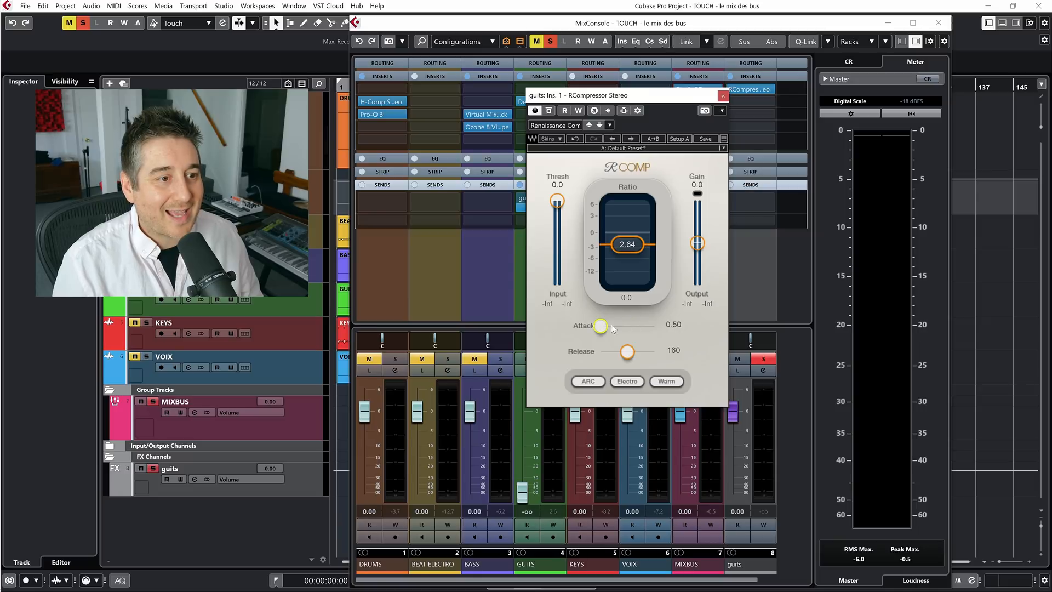
left_click_drag(627, 353, 645, 351)
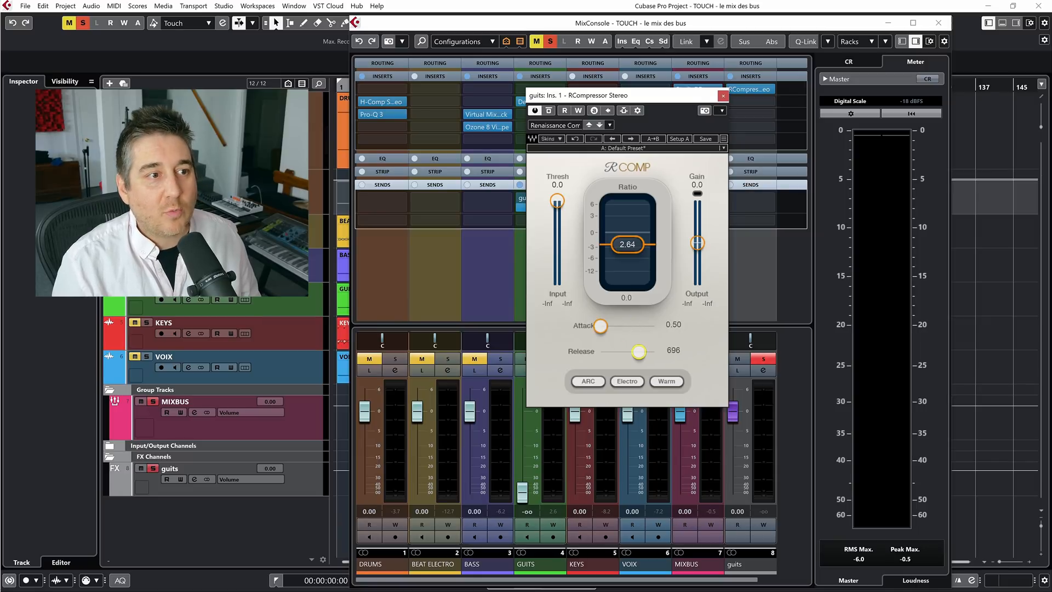
left_click_drag(557, 202, 557, 253)
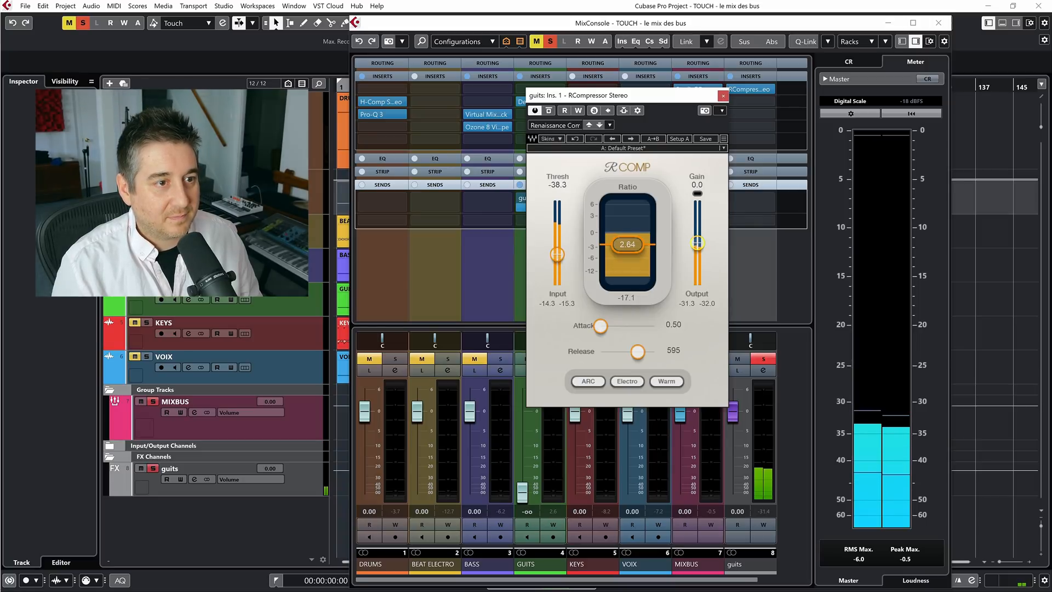
left_click_drag(697, 243, 699, 228)
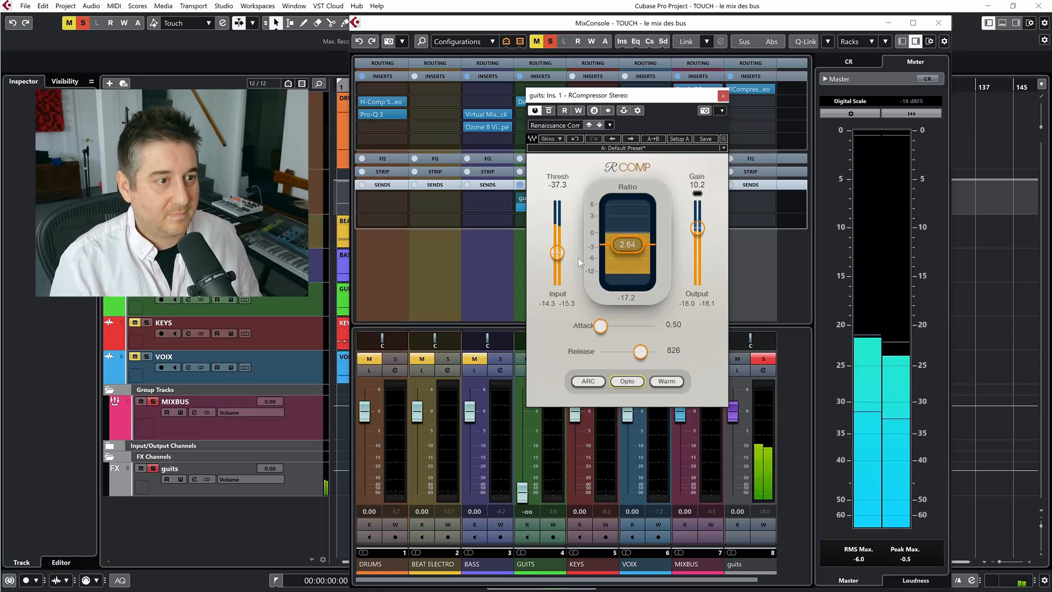
left_click_drag(601, 327, 605, 326)
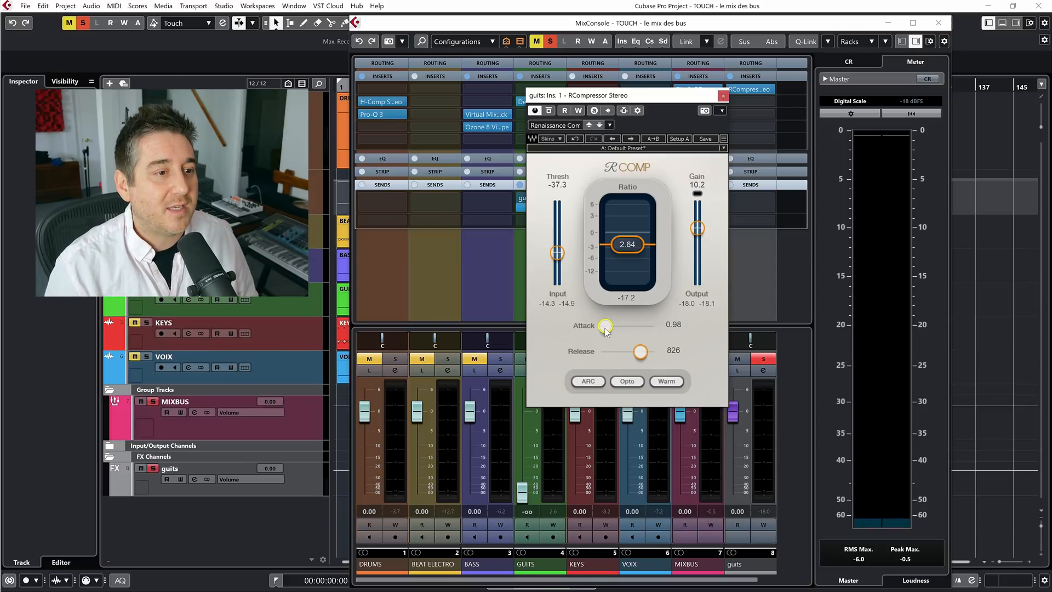
key("space")
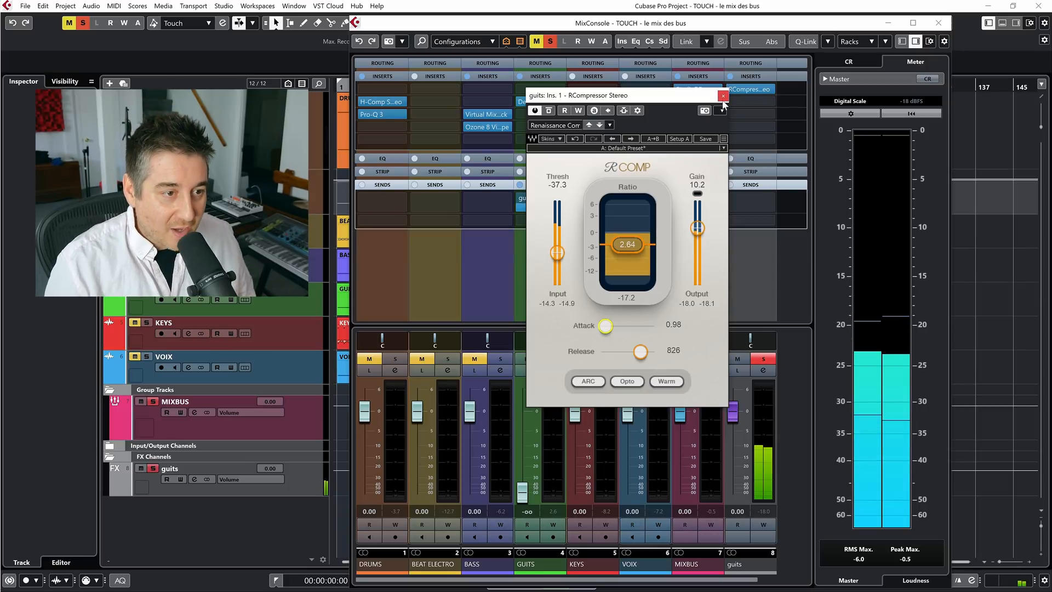
Restore the GUITS fader to 0.00 and blend in the guits FX return at about -3.05, checking it with its solo off and on
left_click(723, 96)
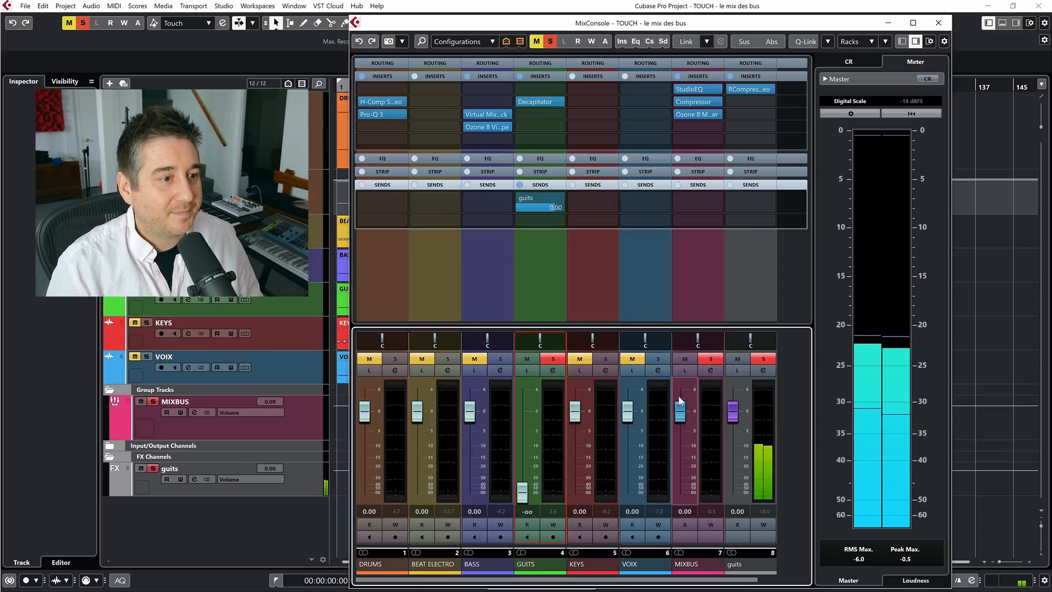
left_click_drag(732, 419, 730, 513)
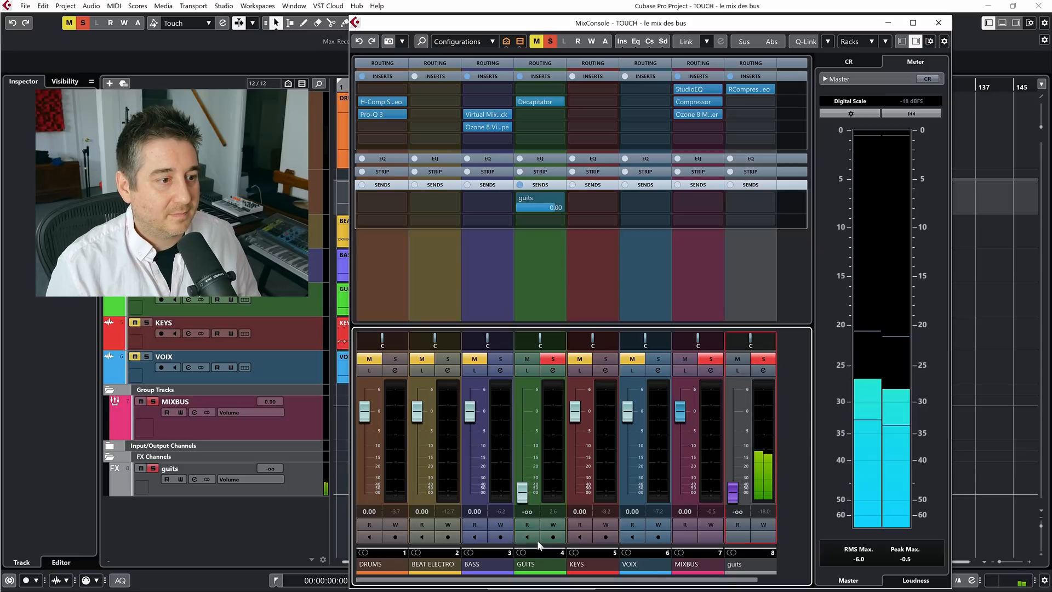
left_click(526, 487, "ctrl")
left_click_drag(732, 490, 732, 426)
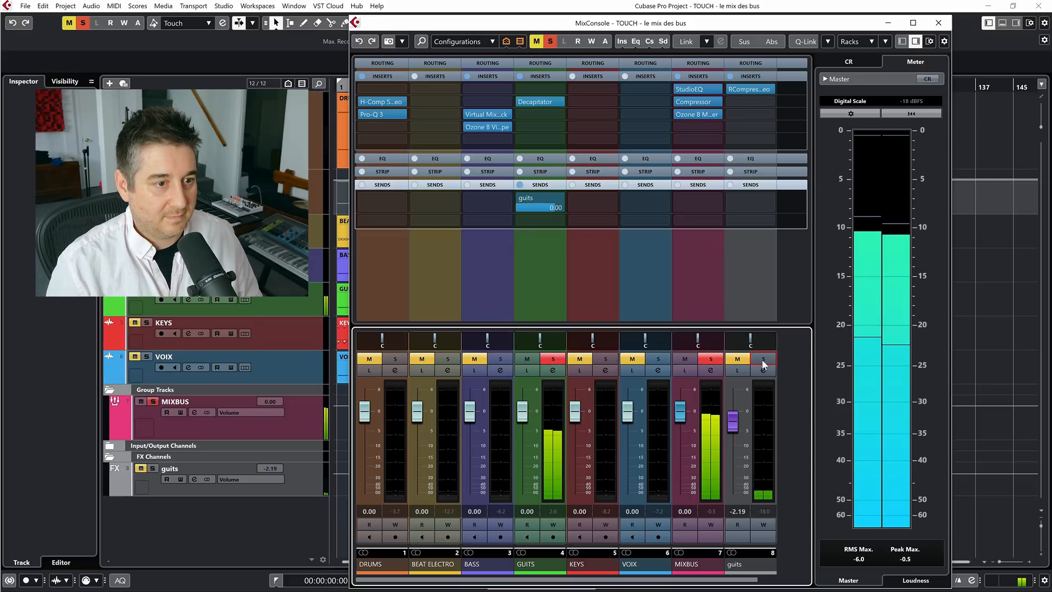
left_click(763, 359)
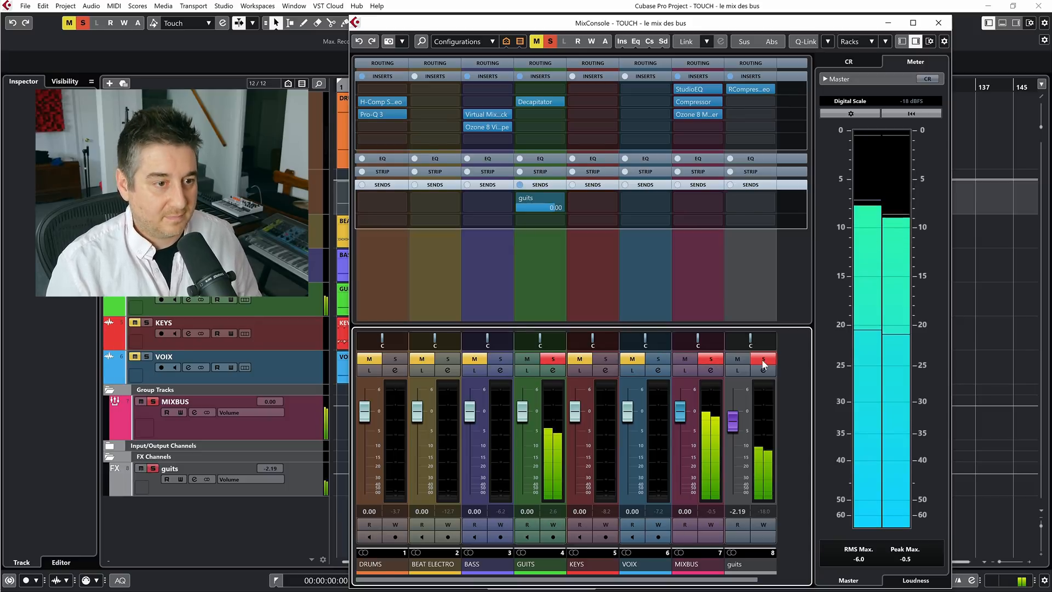
left_click_drag(733, 423, 733, 427)
Audition the guits blend at other song sections, compare with the return's solo off and on, and clear all solos
key("F3")
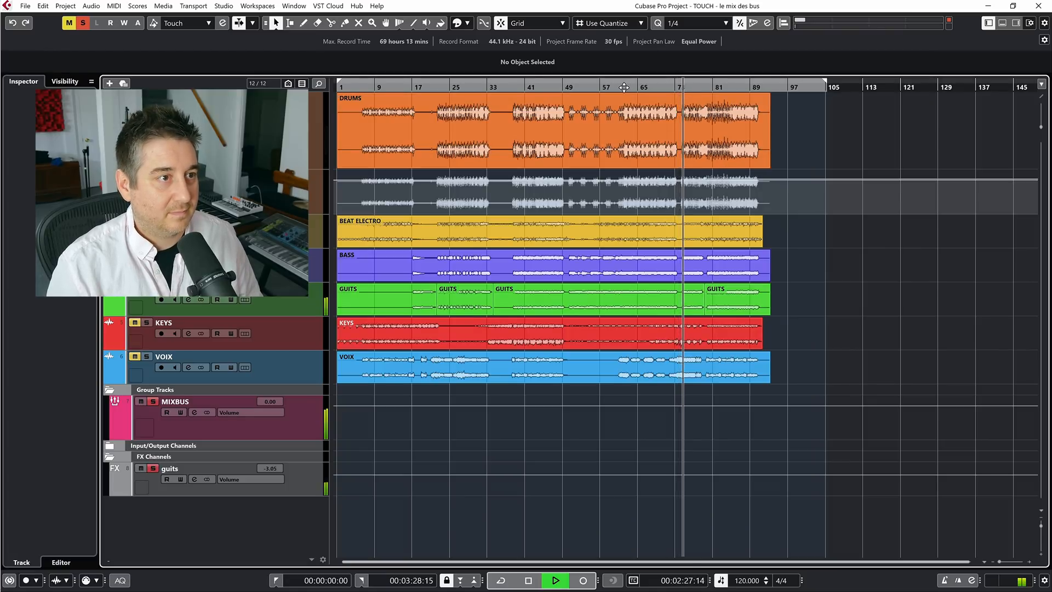
left_click(523, 85)
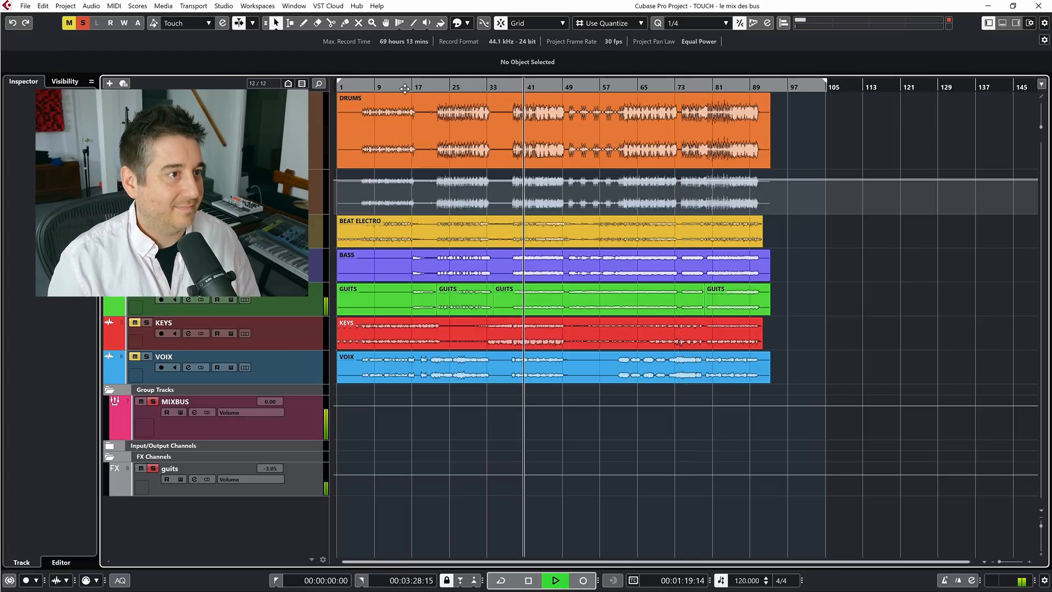
left_click(439, 87)
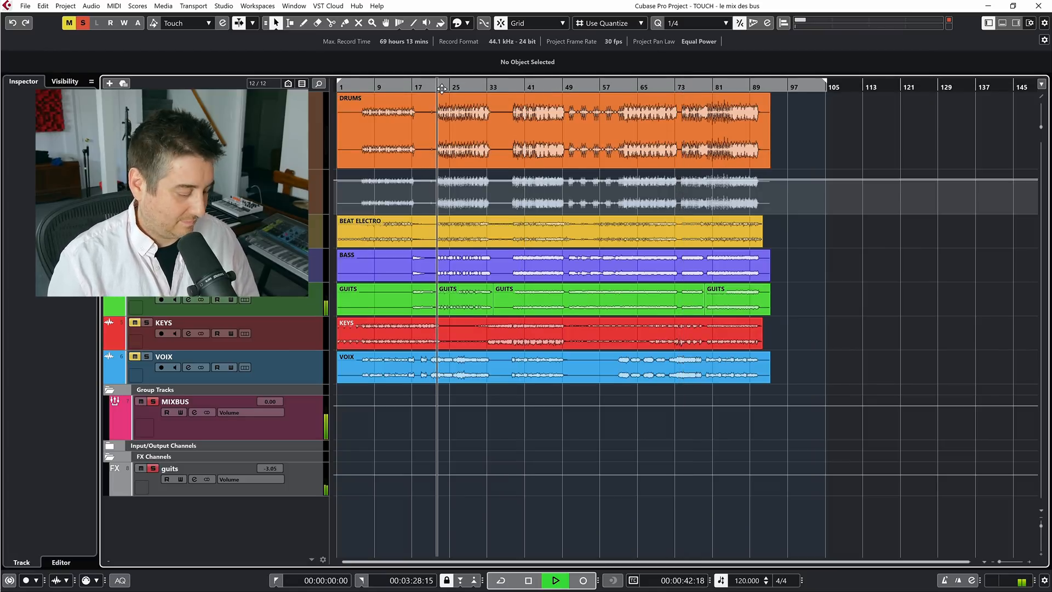
key("F3")
left_click(712, 358)
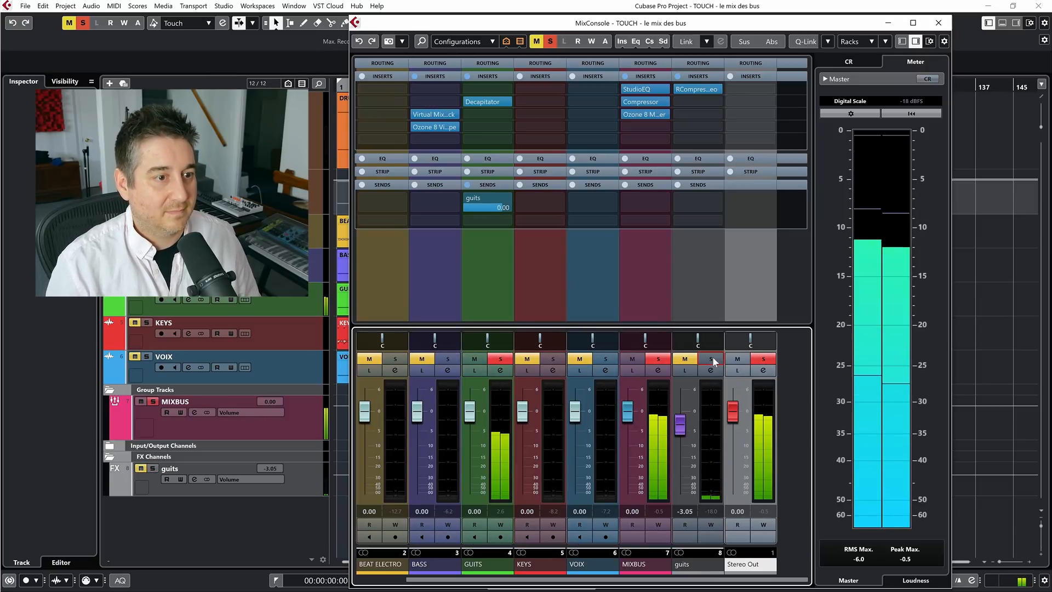
left_click(713, 357)
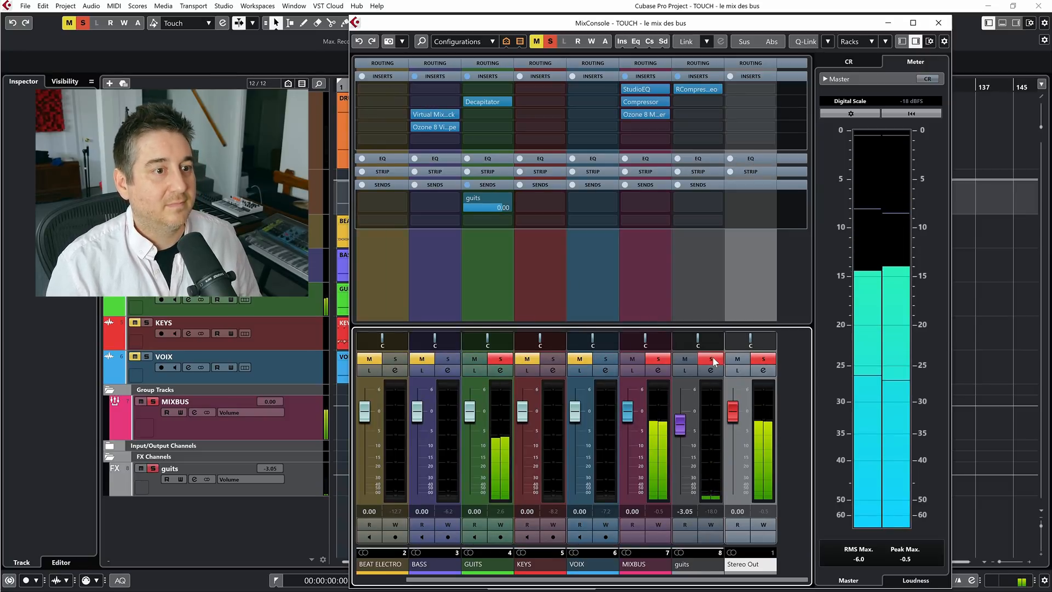
left_click(551, 42)
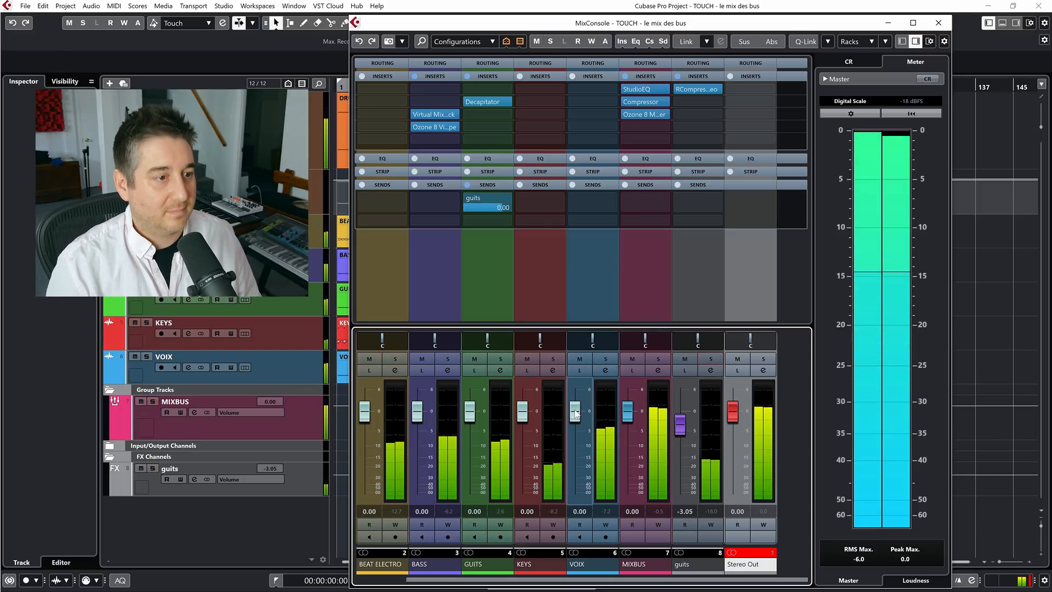
Reset the Stereo Out clip indicator and route the guits FX channel's output to the MIXBUS group
left_click(732, 554)
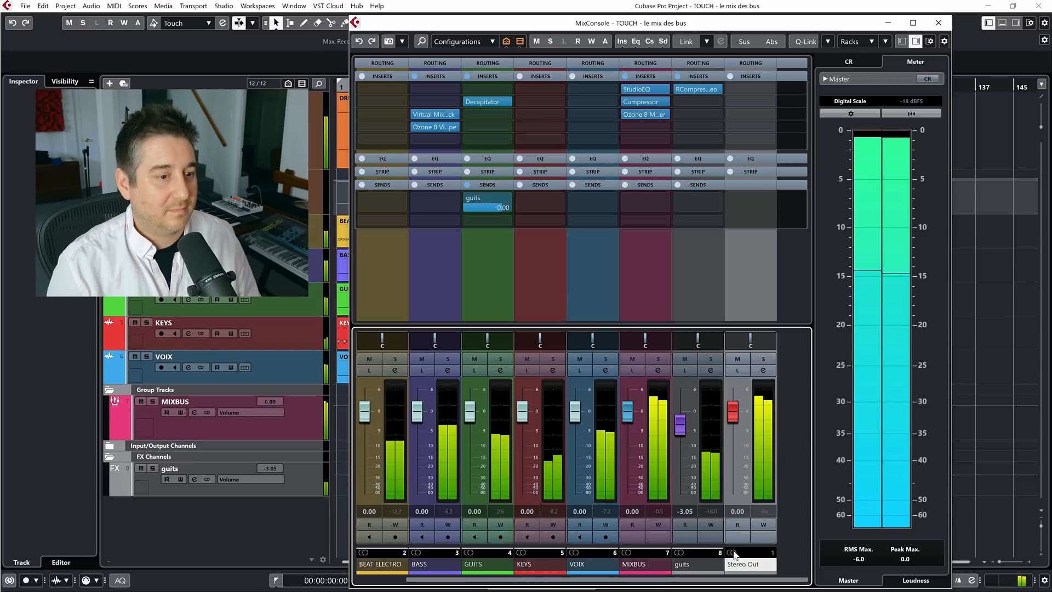
left_click(701, 64)
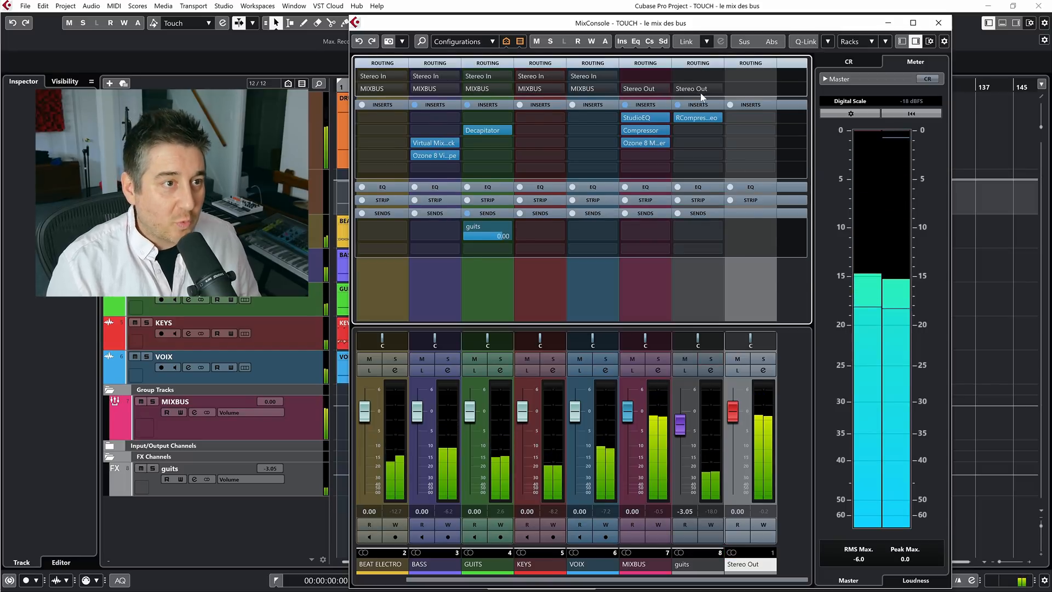
left_click(711, 87)
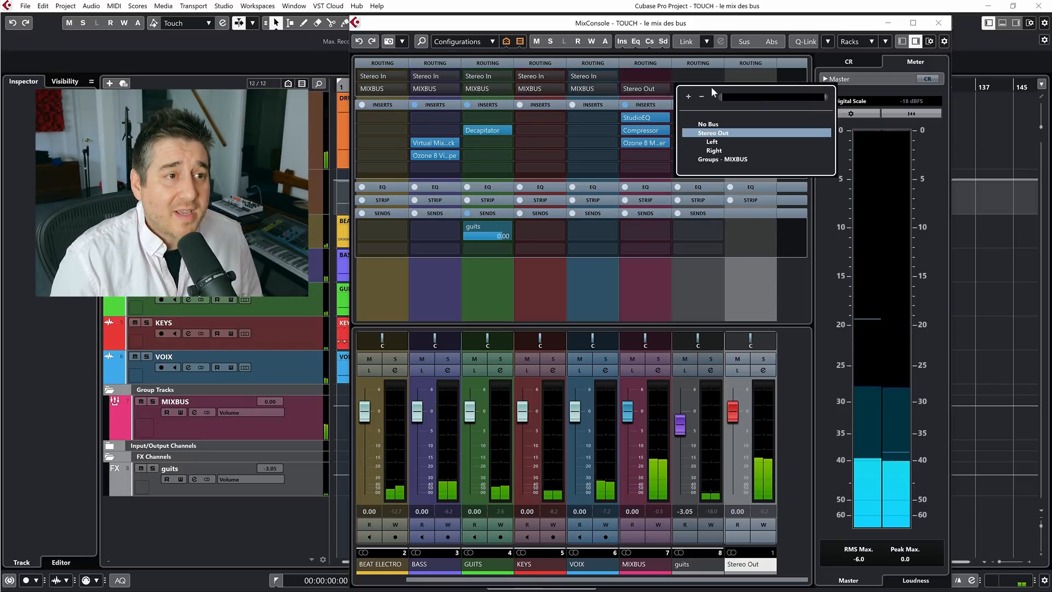
left_click(722, 157)
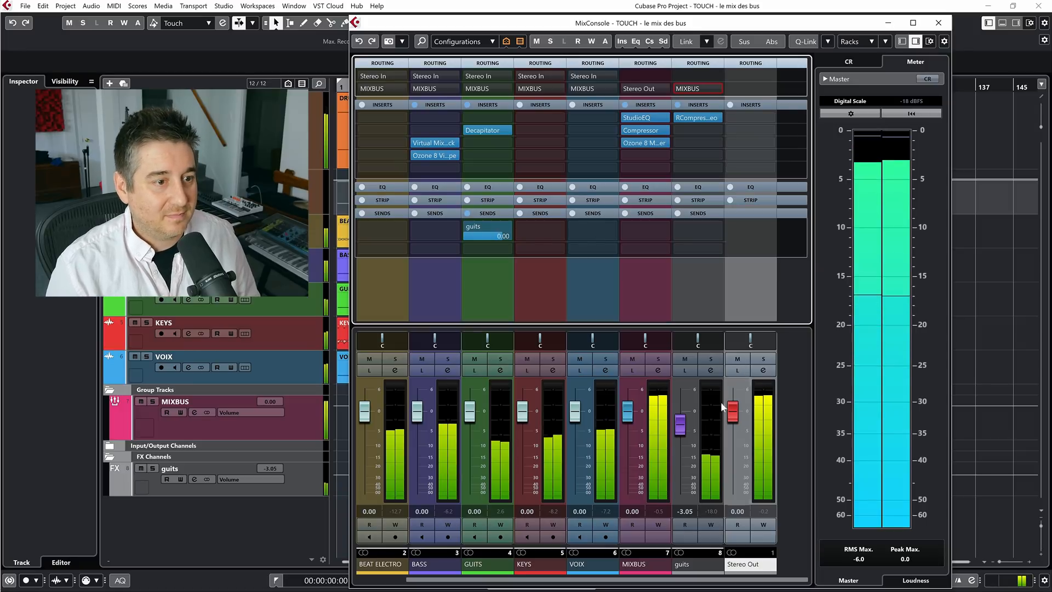
Mute VOIX and fine-tune the guits FX return's level to -3.35 against the rest of the mix
mouse_move(683, 422)
left_mouse_down()
mouse_move(686, 531)
mouse_move(676, 430)
left_mouse_up()
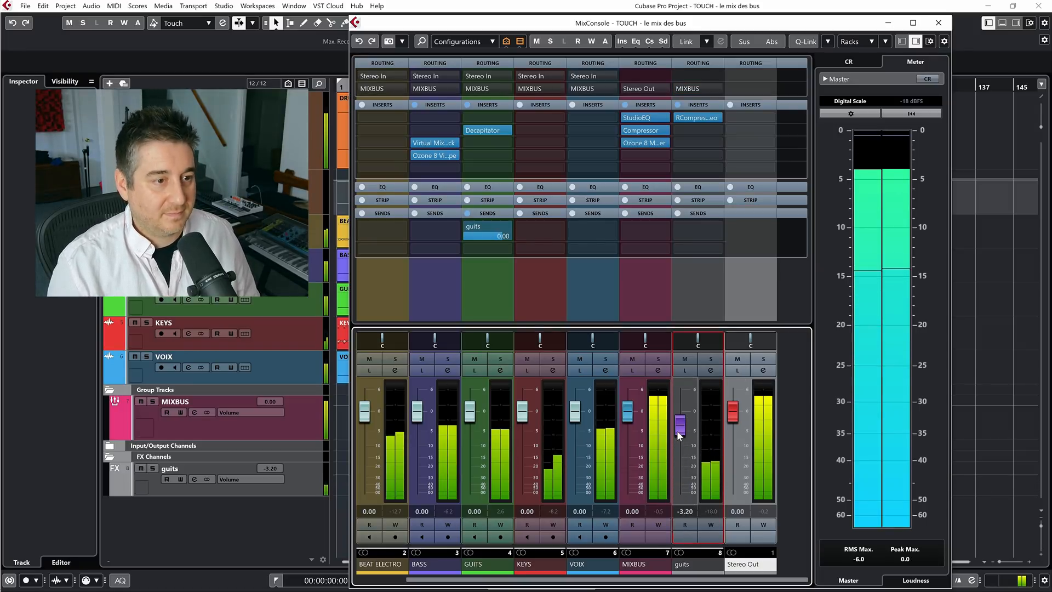
key("F3")
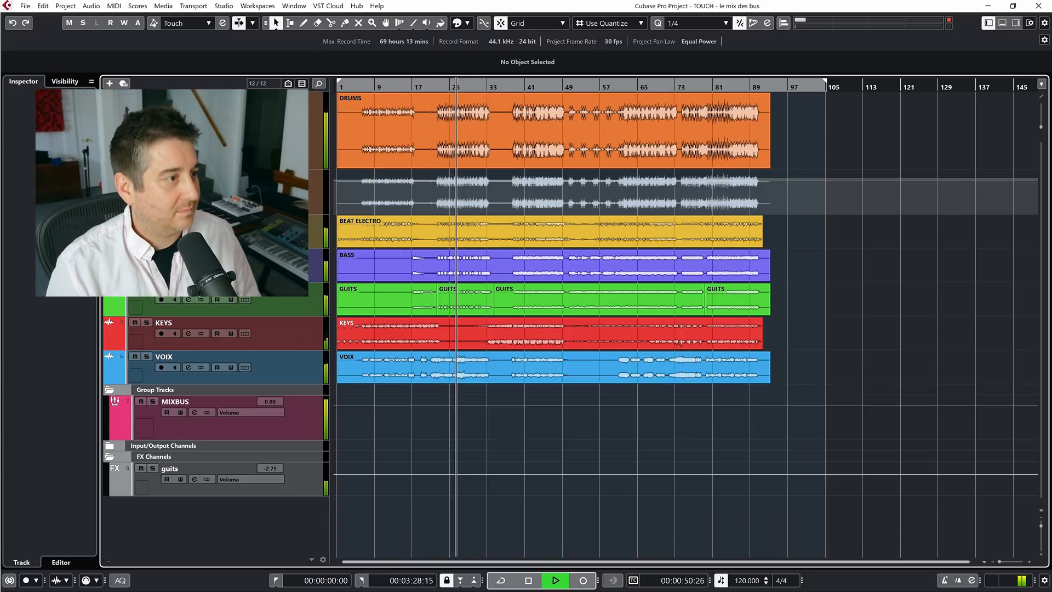
left_click(135, 357)
left_click(135, 323)
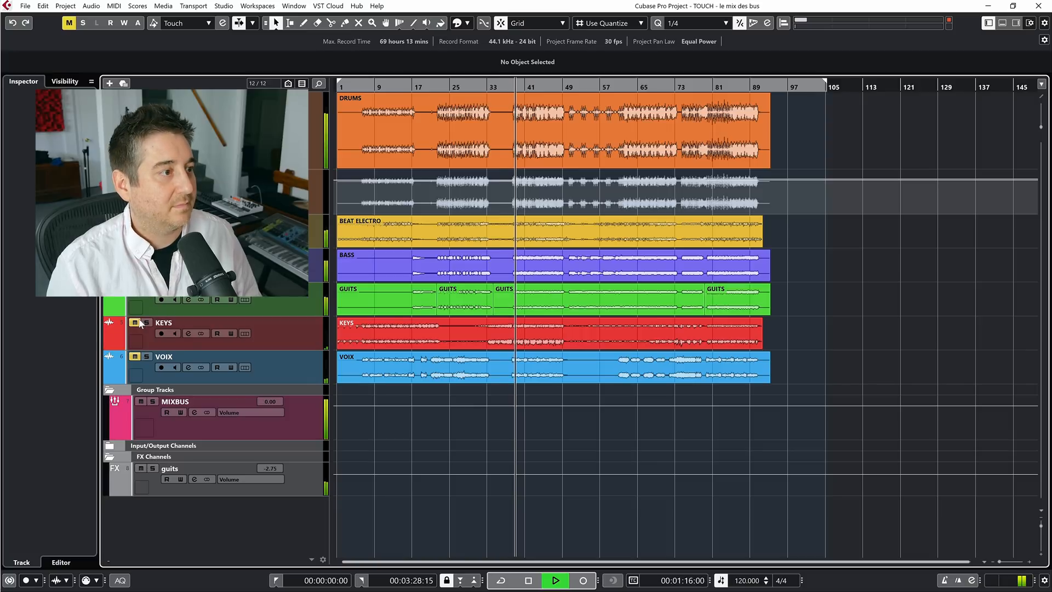
left_click(134, 322)
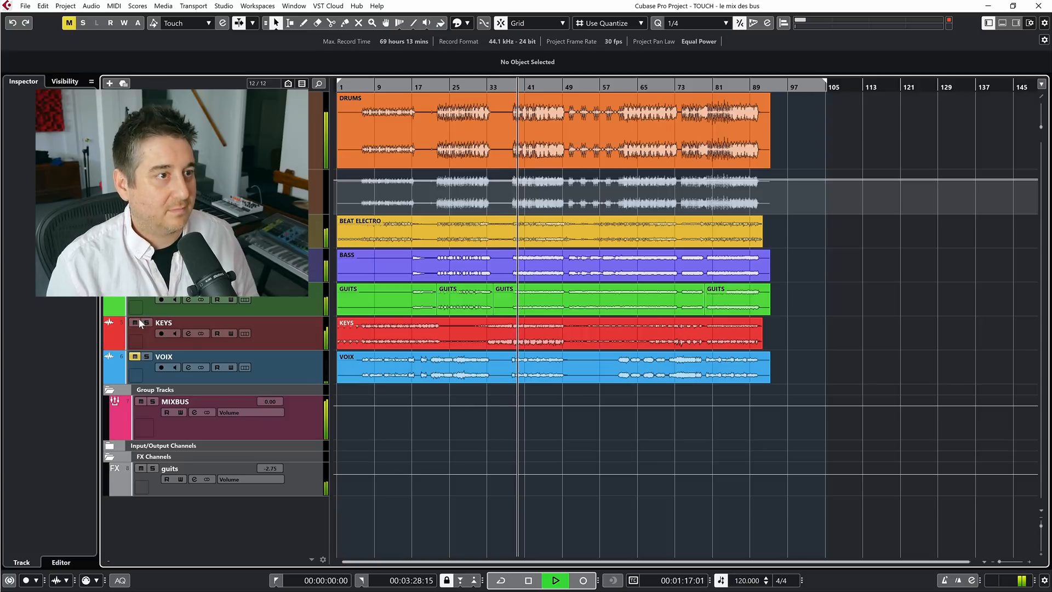
key("F3")
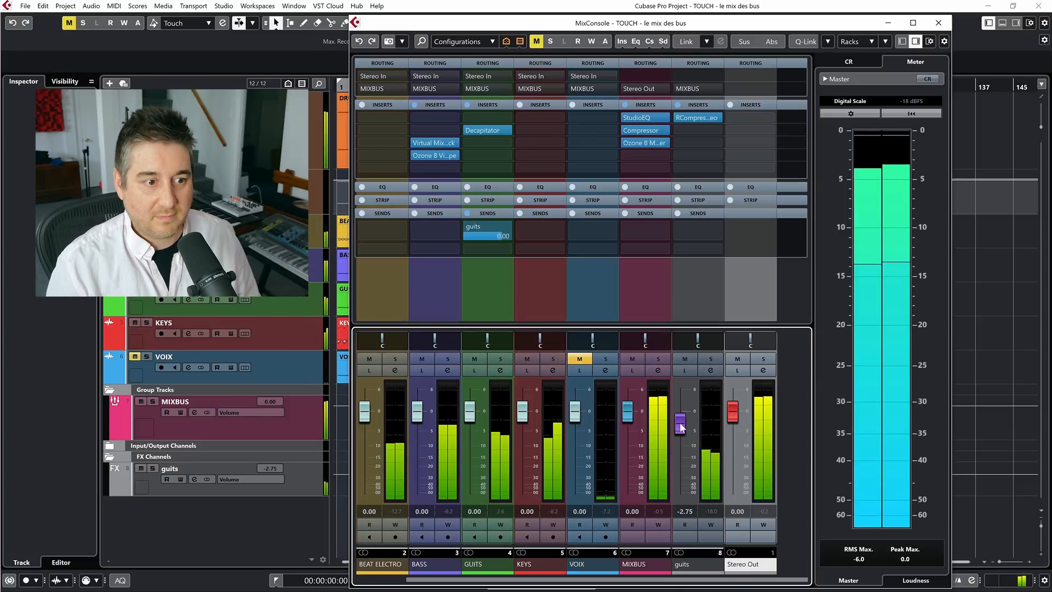
mouse_move(679, 425)
left_mouse_down()
mouse_move(680, 495)
mouse_move(678, 445)
left_mouse_up()
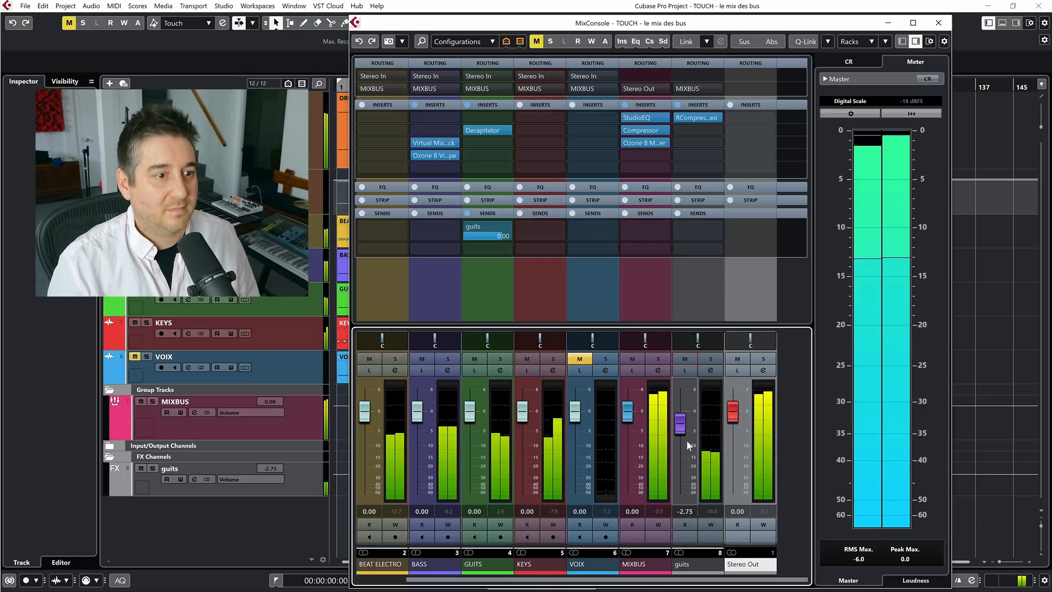
left_click_drag(683, 428, 681, 430)
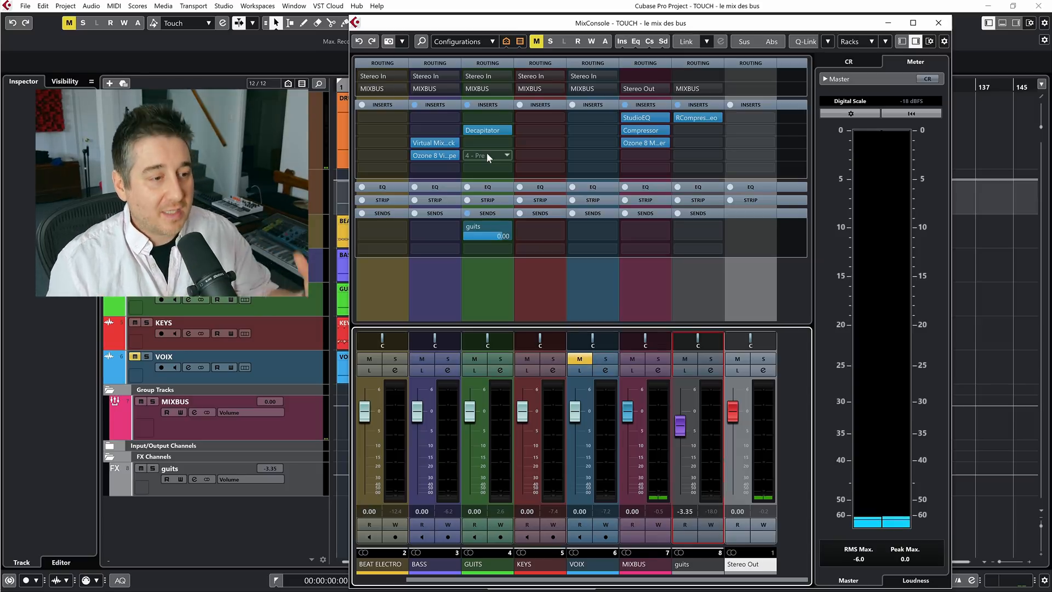
Insert Ozone 8 Imager in the first insert slot of the KEYS channel and move its window clear of the controls
left_click(538, 65)
left_click(540, 91)
type("imager")
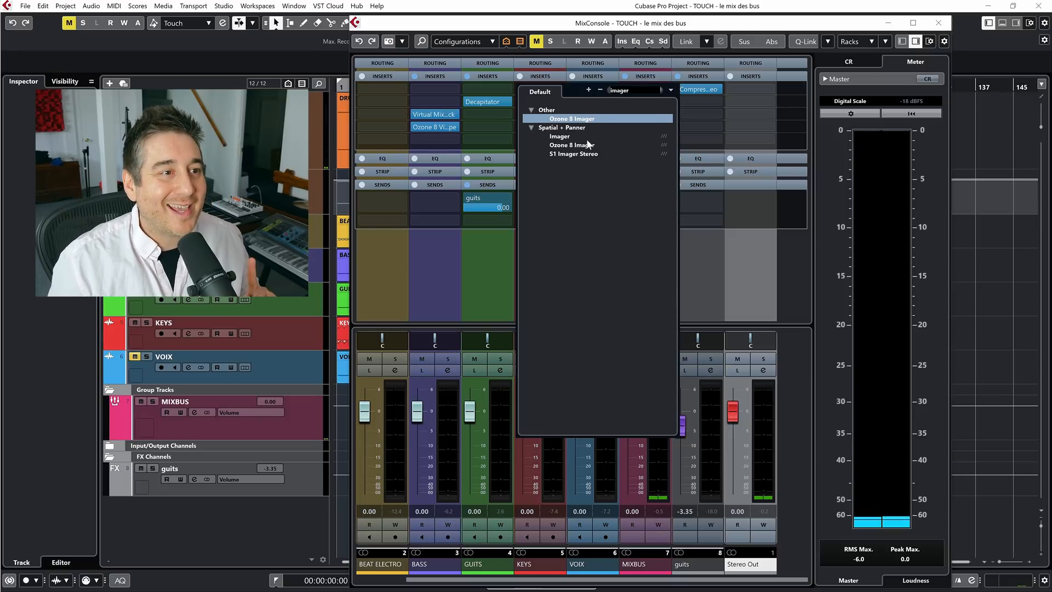
left_click(584, 146)
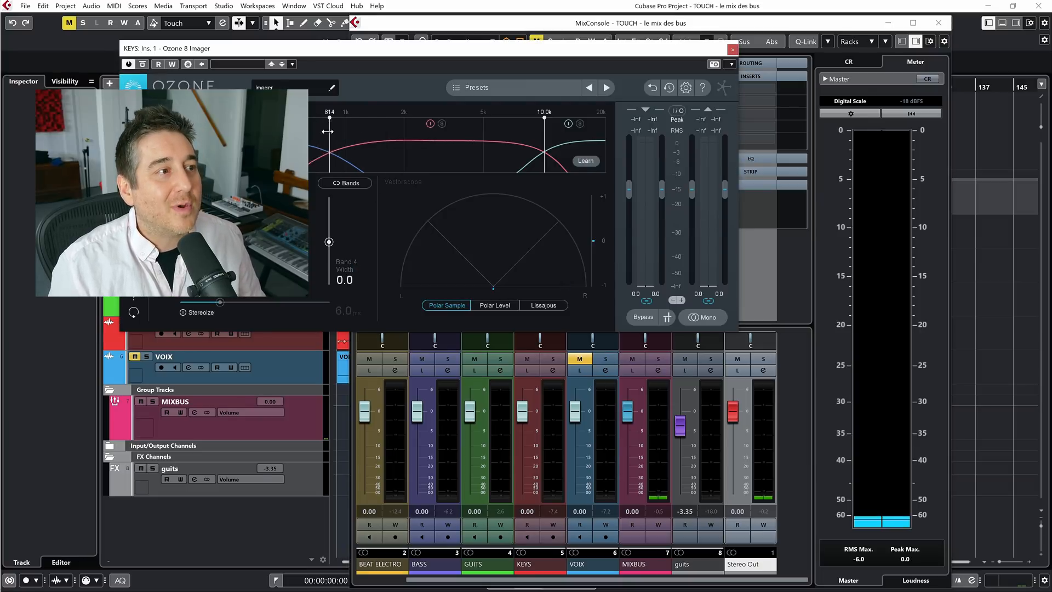
left_click_drag(287, 52, 446, 28)
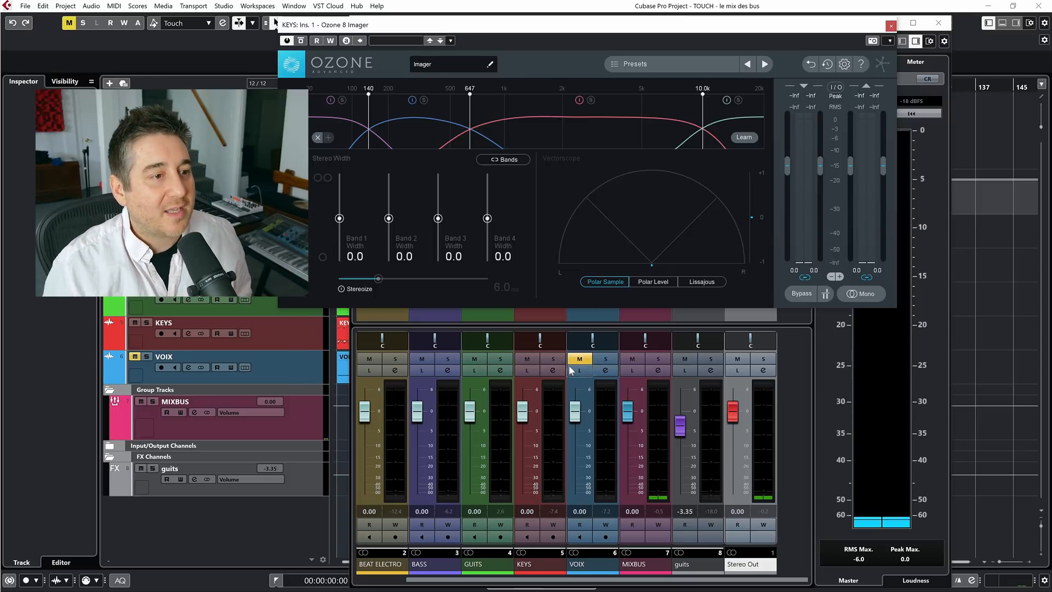
Solo KEYS, enable Stereoize in the Ozone 8 Imager and play the song from the project view
left_click(549, 360)
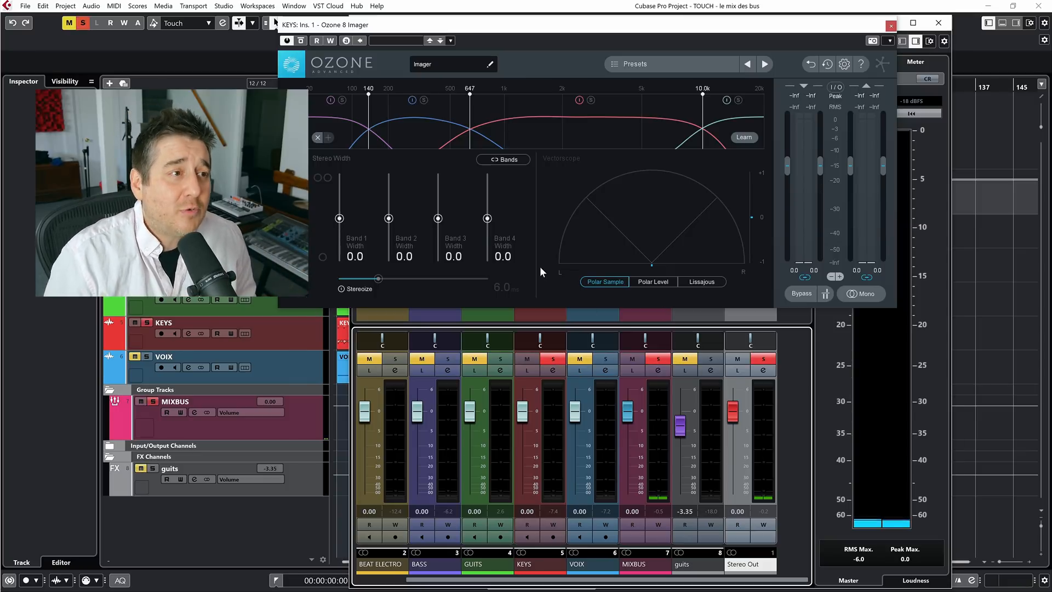
key("space")
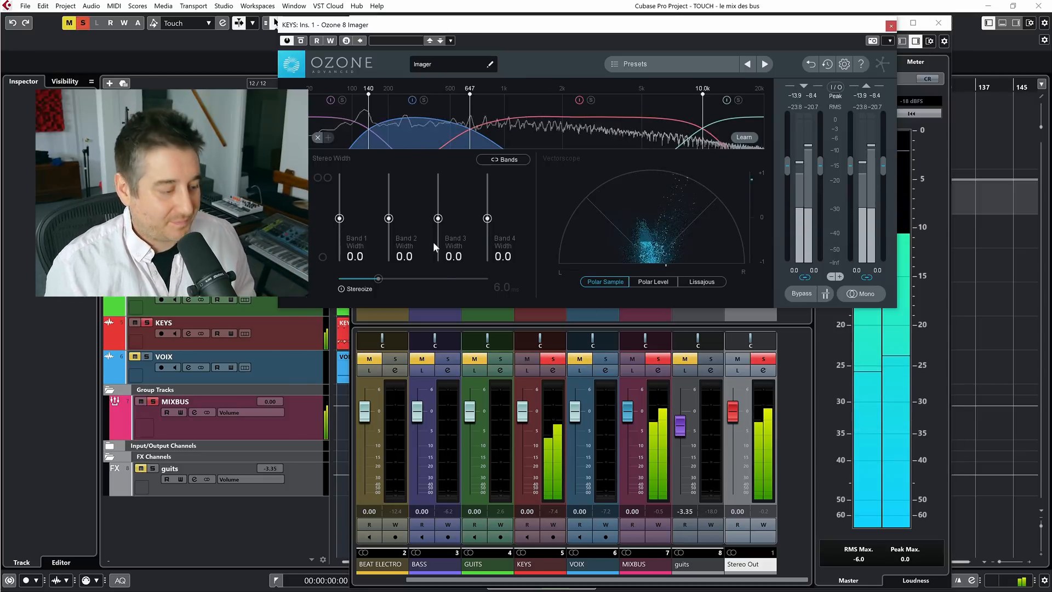
key("F3")
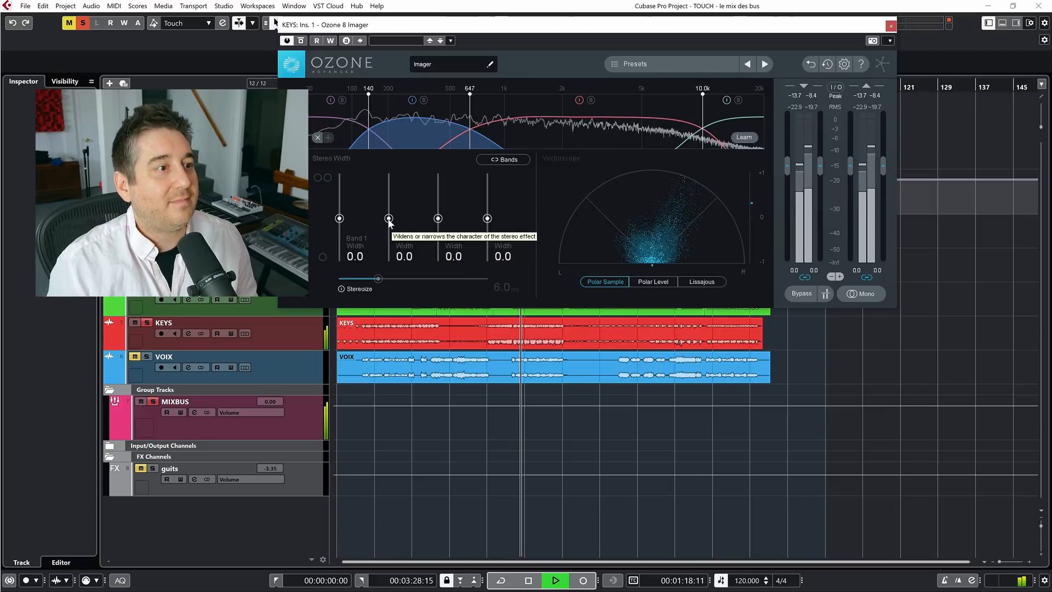
left_click(342, 289)
key("space")
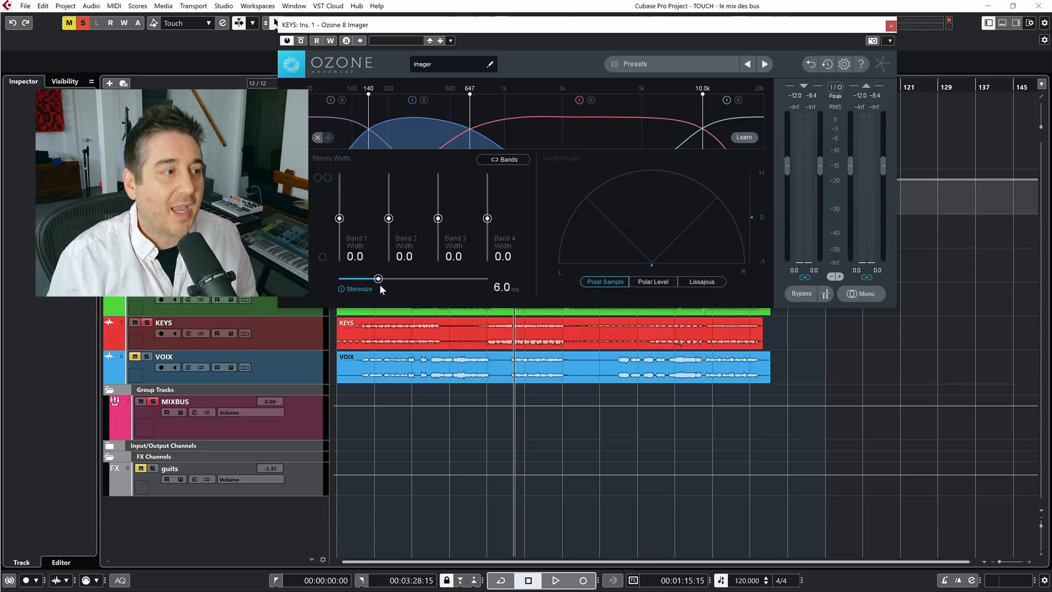
key("space")
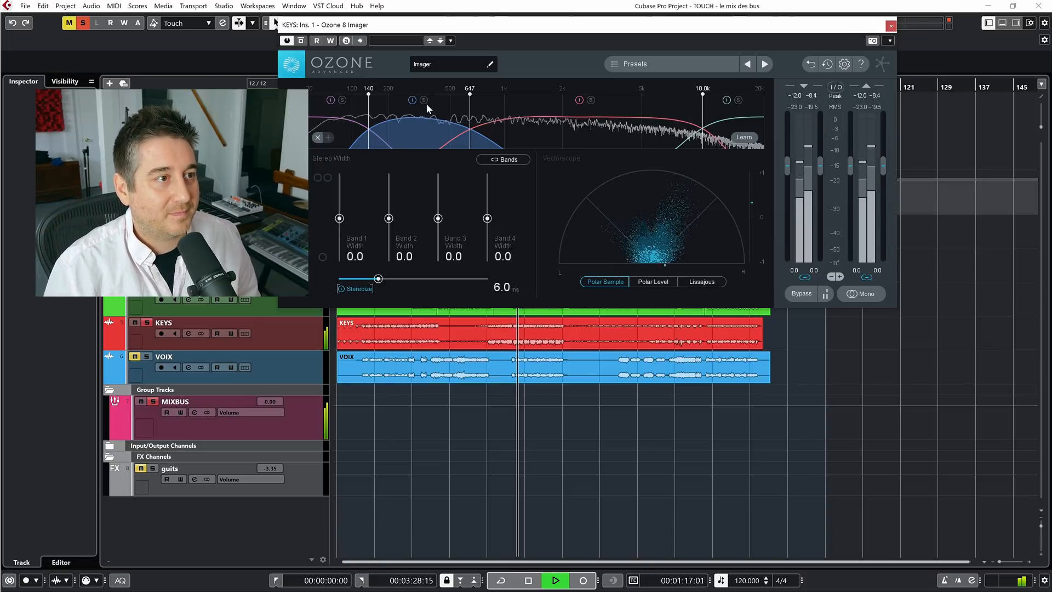
Set the Imager's band 2 crossovers to 108 and 437 Hz and its width to 50.6, auditioning the band alone and with the others
left_click_drag(469, 95, 440, 95)
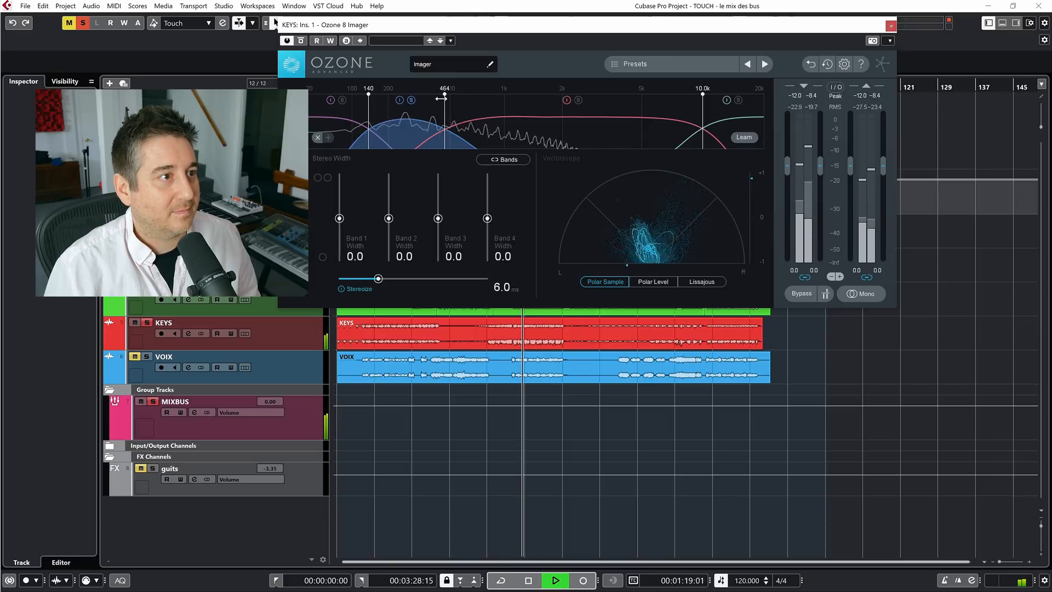
left_click_drag(368, 94, 349, 100)
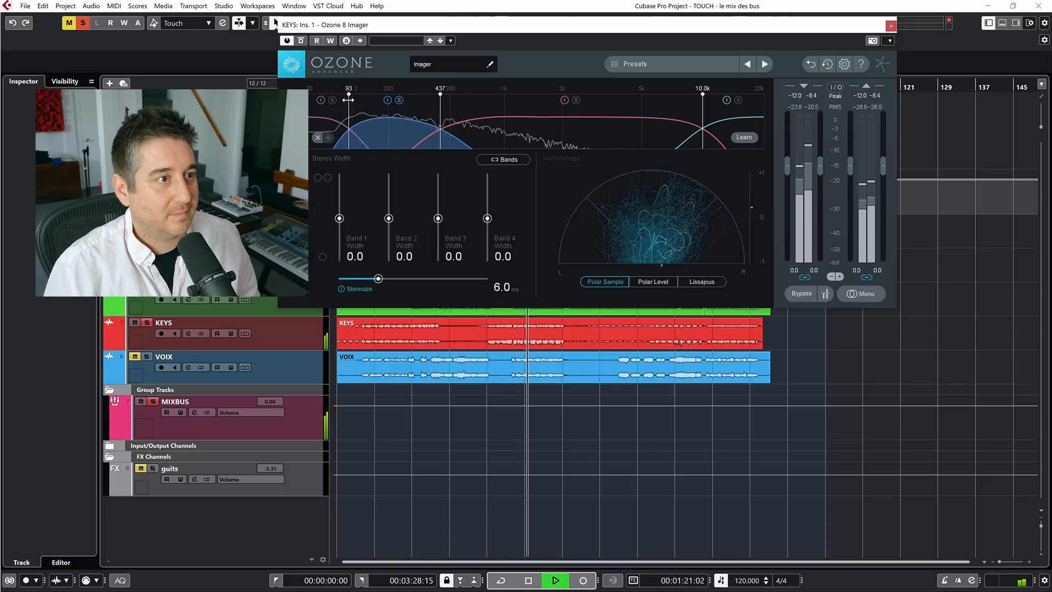
mouse_move(389, 218)
left_mouse_down()
mouse_move(390, 178)
mouse_move(388, 199)
left_mouse_up()
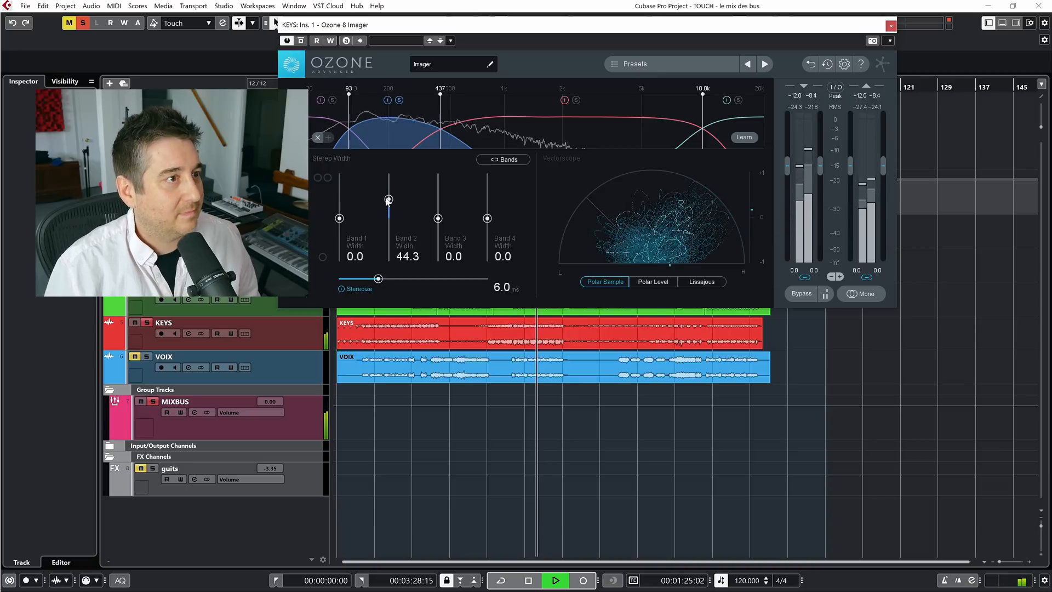
left_click(400, 99)
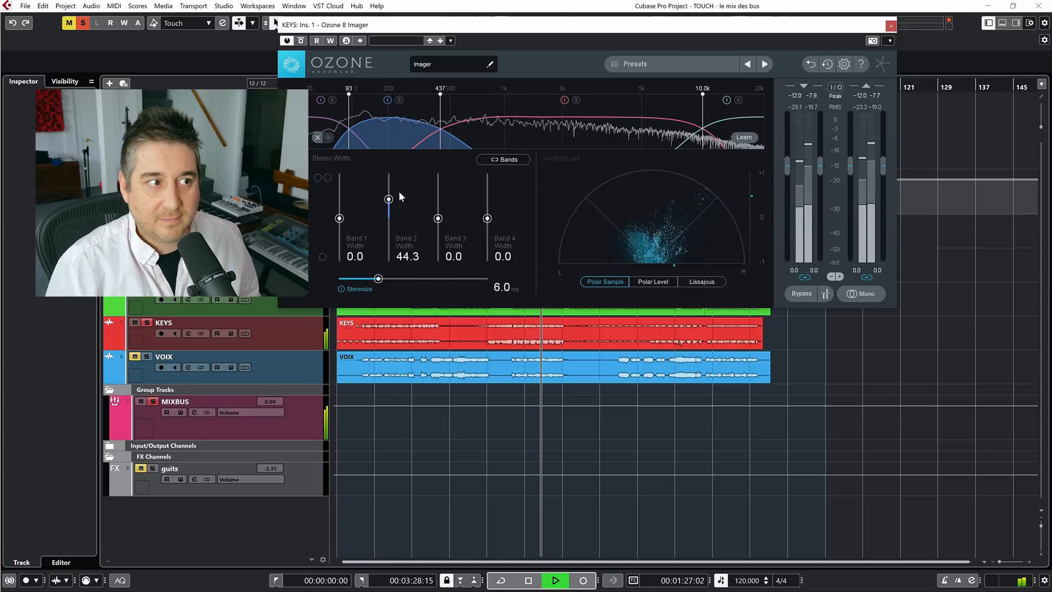
left_click_drag(388, 199, 385, 197)
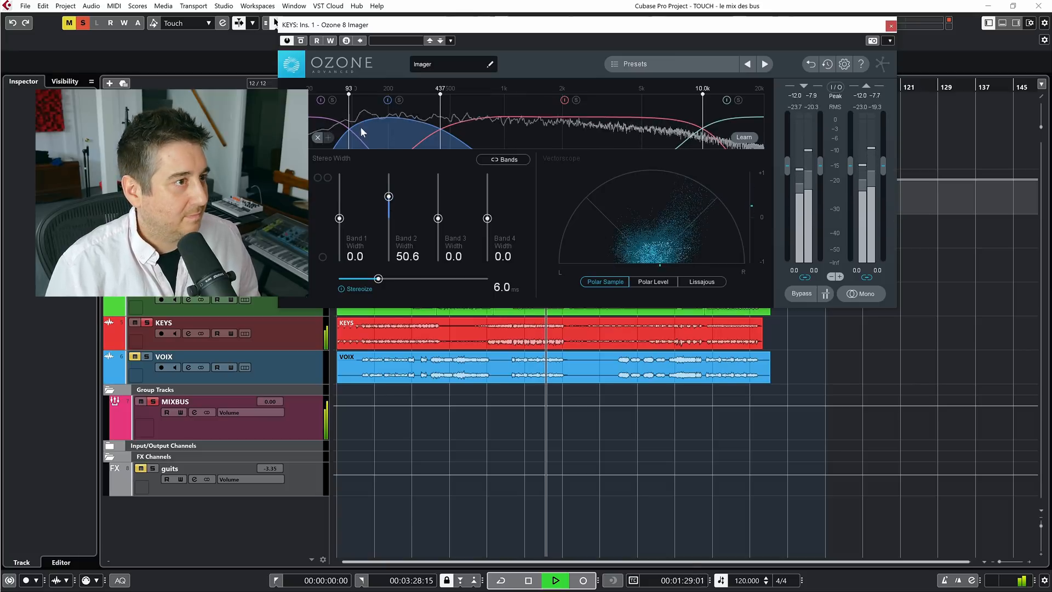
left_click_drag(349, 115, 355, 115)
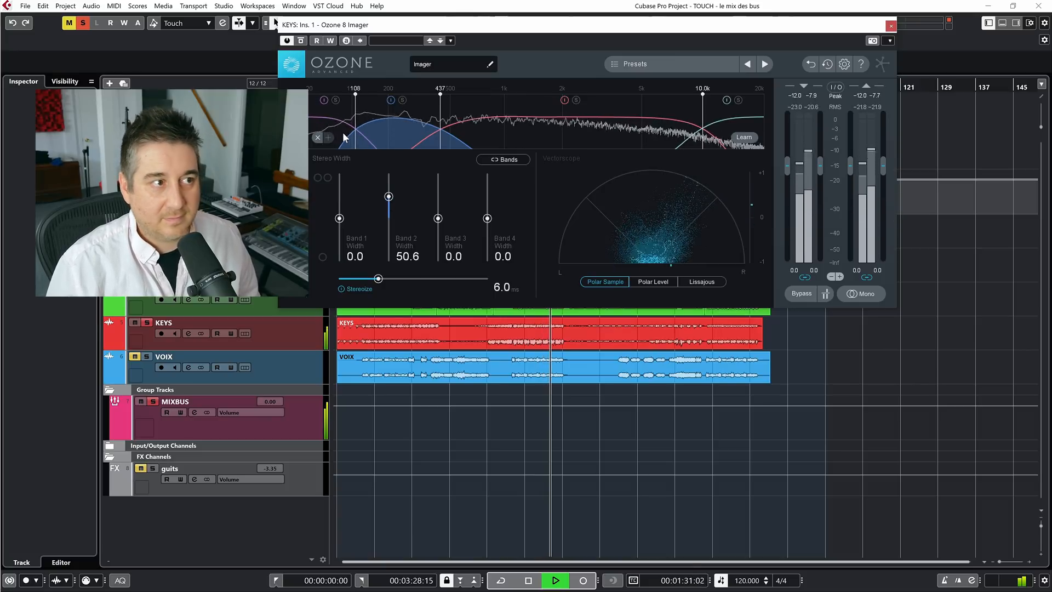
Solo band 1 in the Imager, set its width to -69.6 while playing the song, and return to hearing all bands
left_click(336, 99)
key("space")
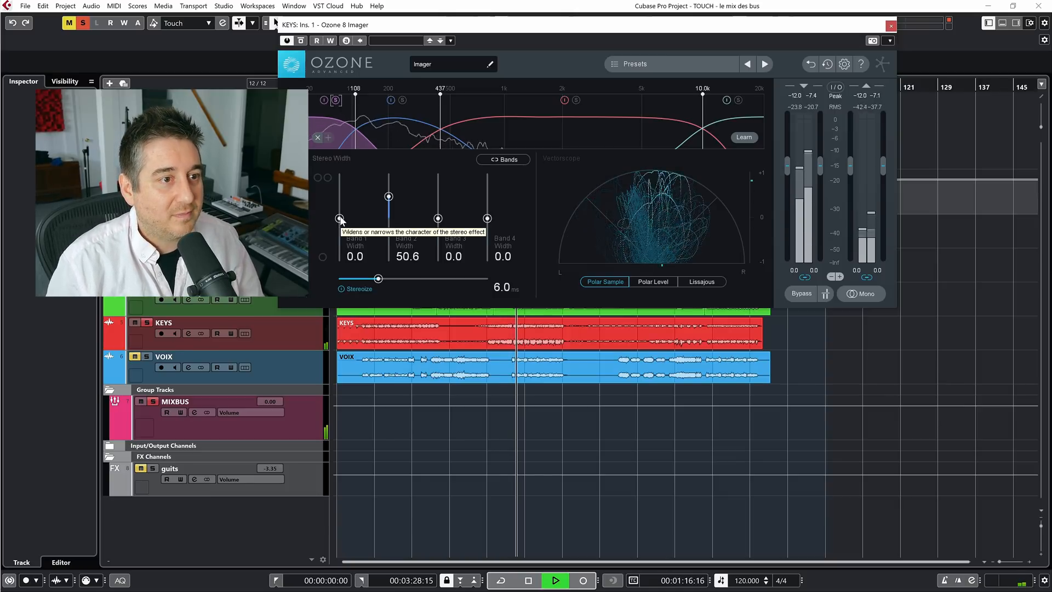
key("space")
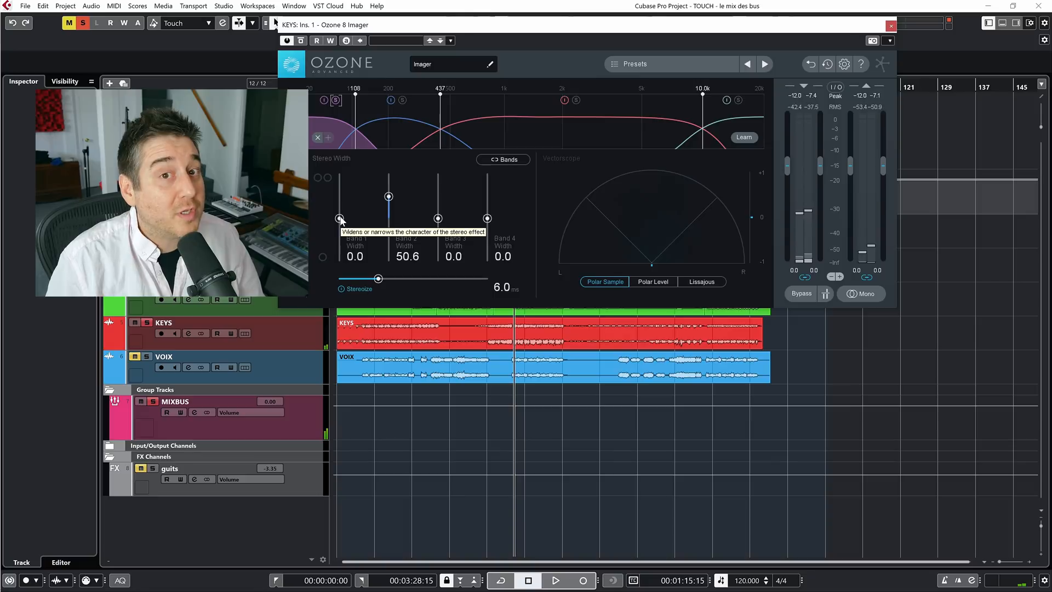
key("space")
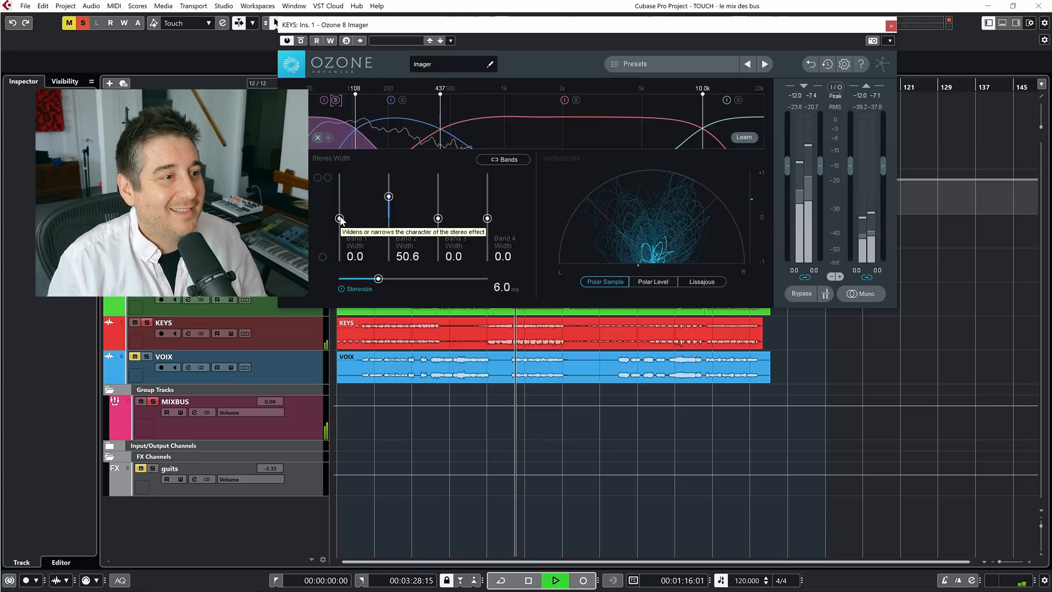
left_click_drag(340, 219, 346, 272)
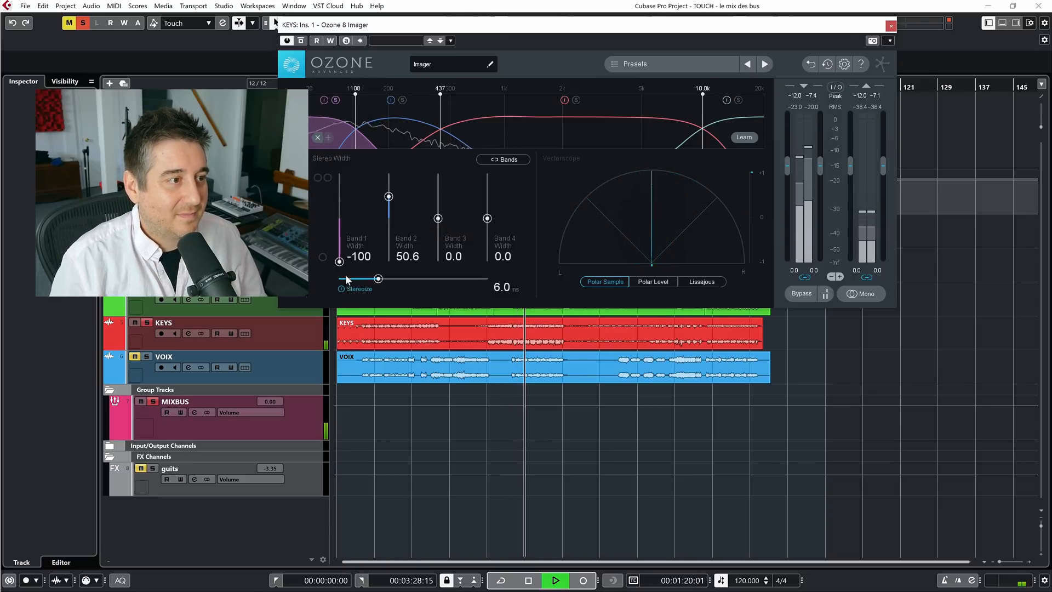
left_click_drag(340, 263, 338, 249)
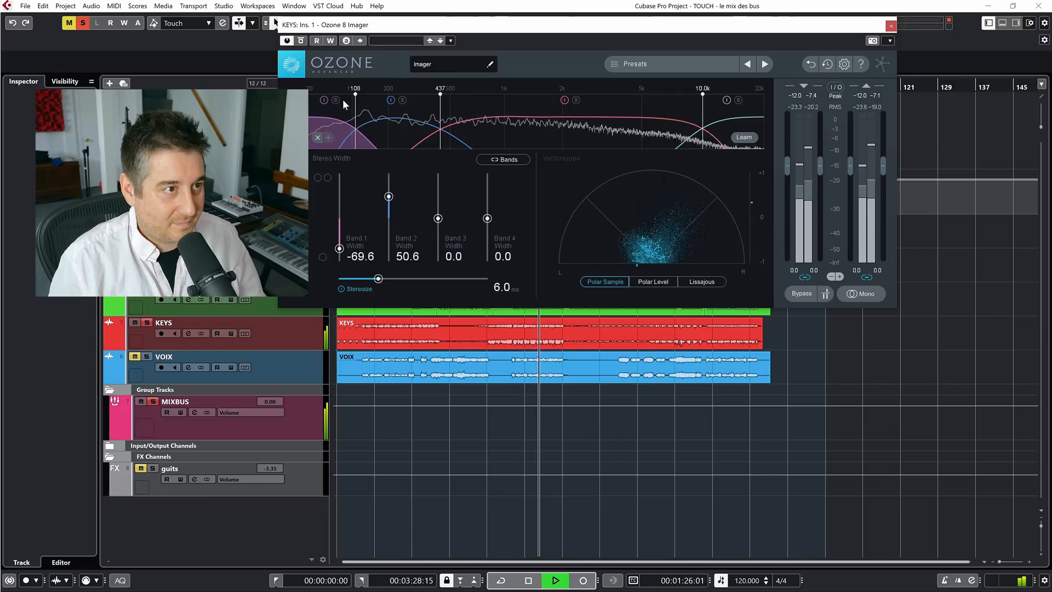
Set the Imager's band 3 width to 24.1 while replaying the passage
left_click_drag(438, 219, 438, 198)
key("space")
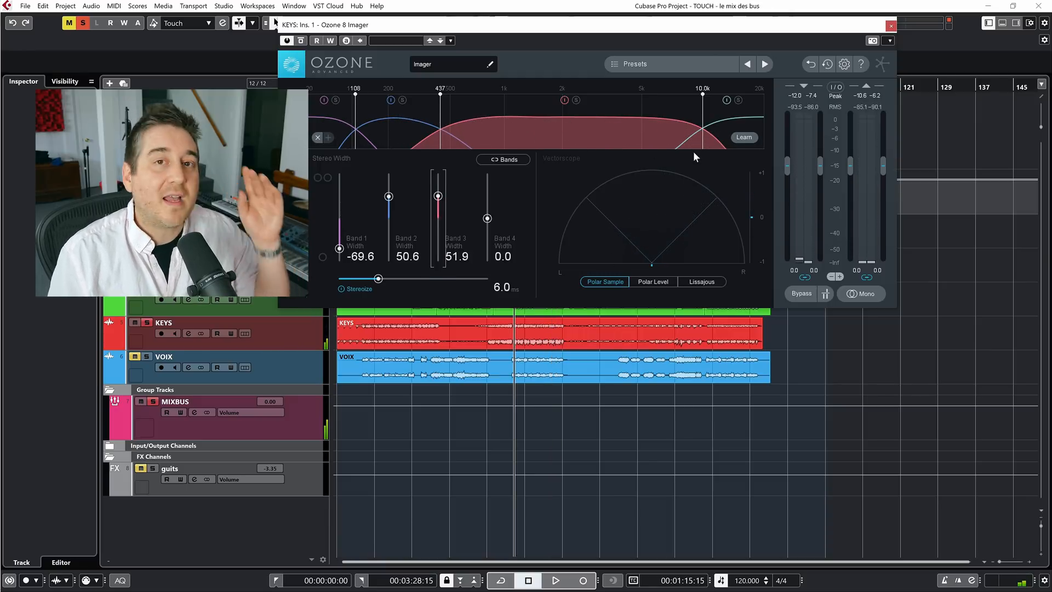
key("space")
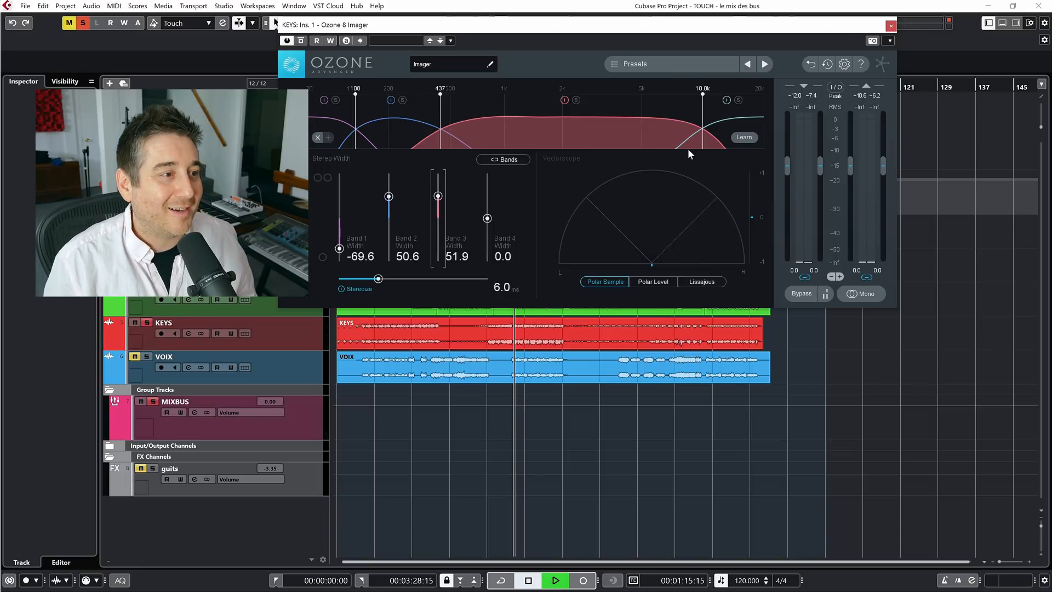
left_click_drag(438, 196, 438, 207)
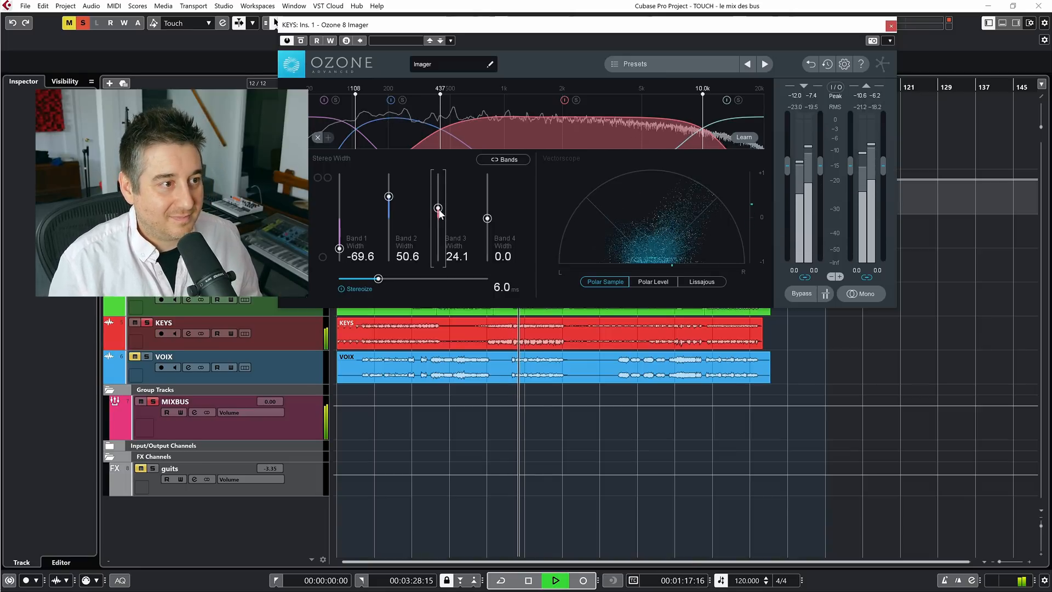
Compare KEYS with the Imager bypassed and active, clear the solo to hear the full mix, and close the plug-in
left_click(301, 41)
key("F3")
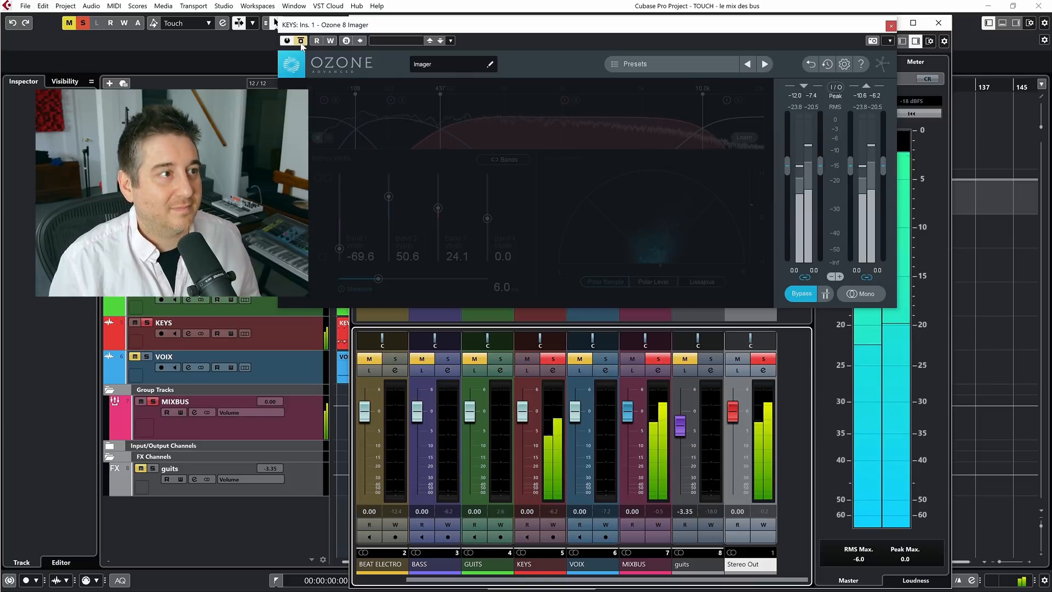
left_click(301, 42)
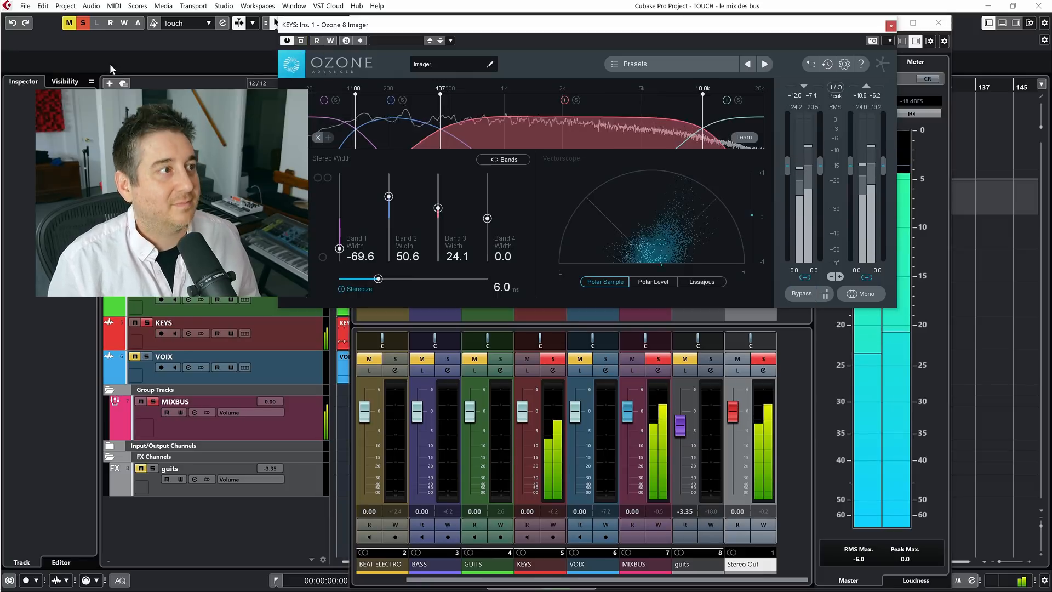
left_click(85, 25)
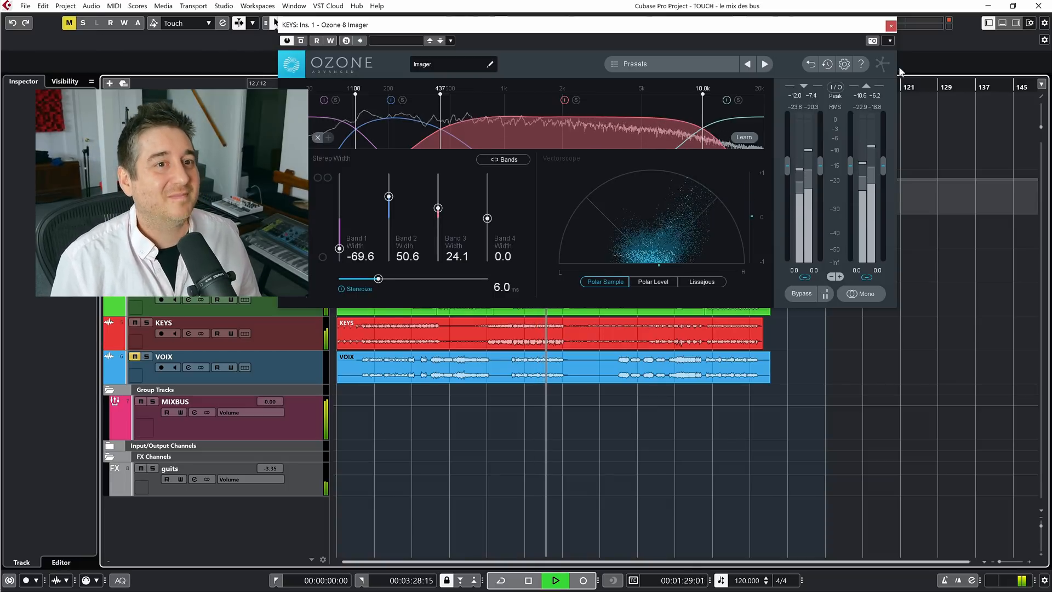
left_click(891, 26)
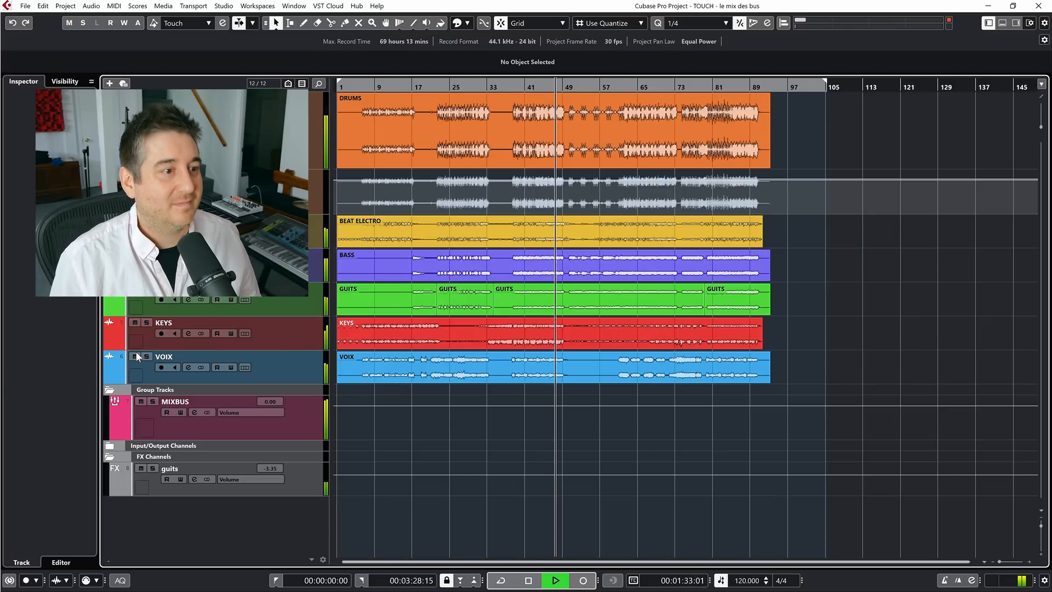
Replay the passage from about bar 38 with the MixConsole open, auditioning VOIX alone and within the full mix
left_click(516, 87)
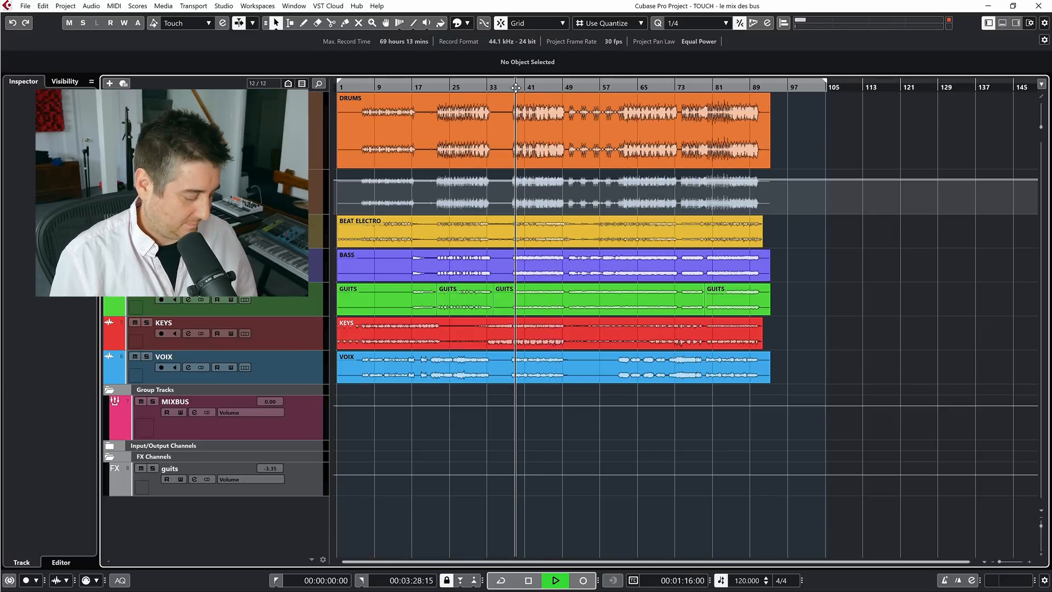
key("F3")
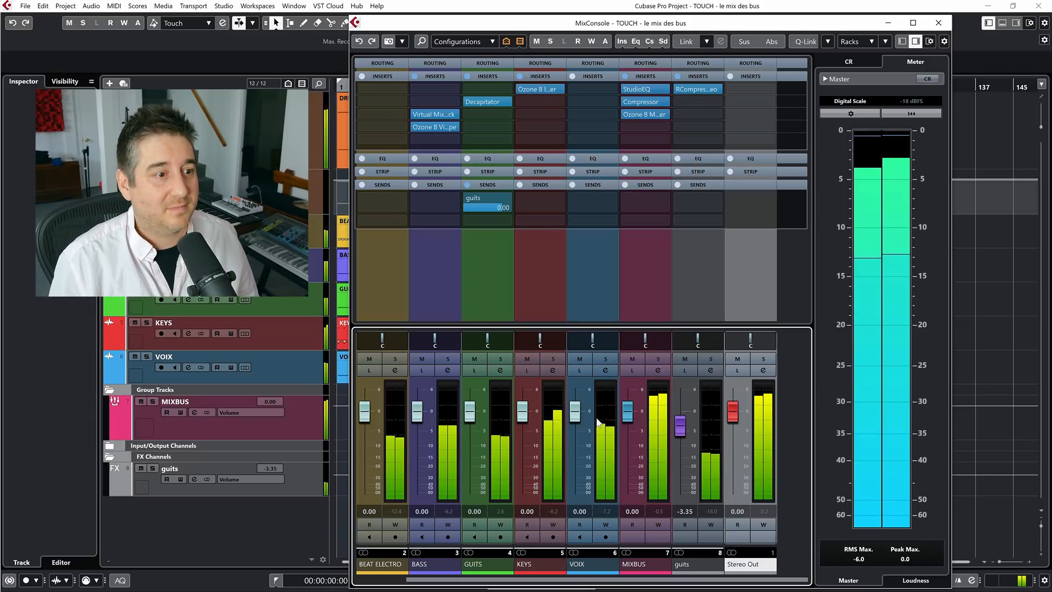
left_click(607, 359)
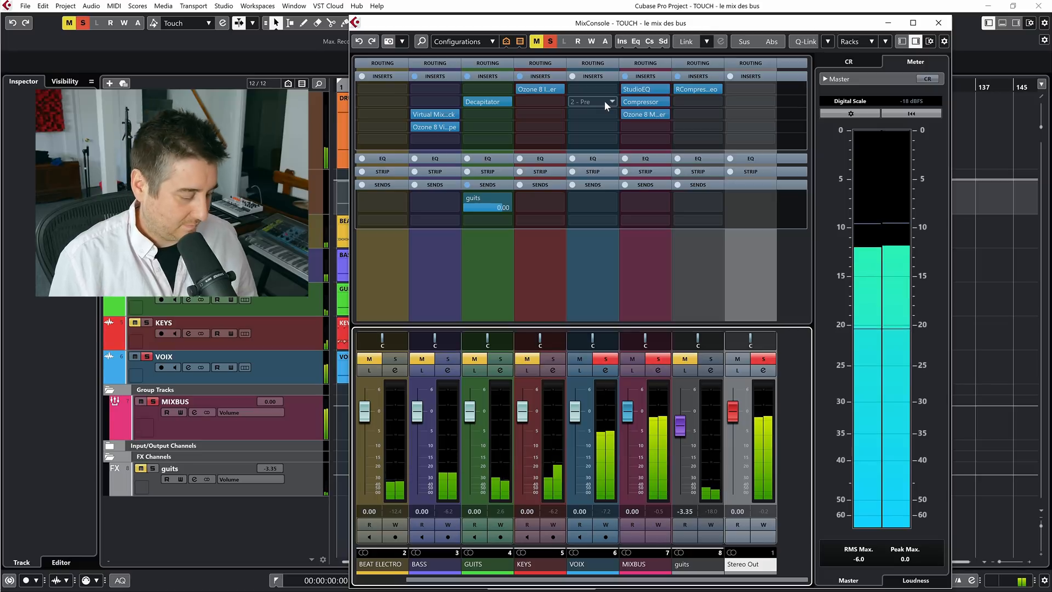
left_click(607, 359)
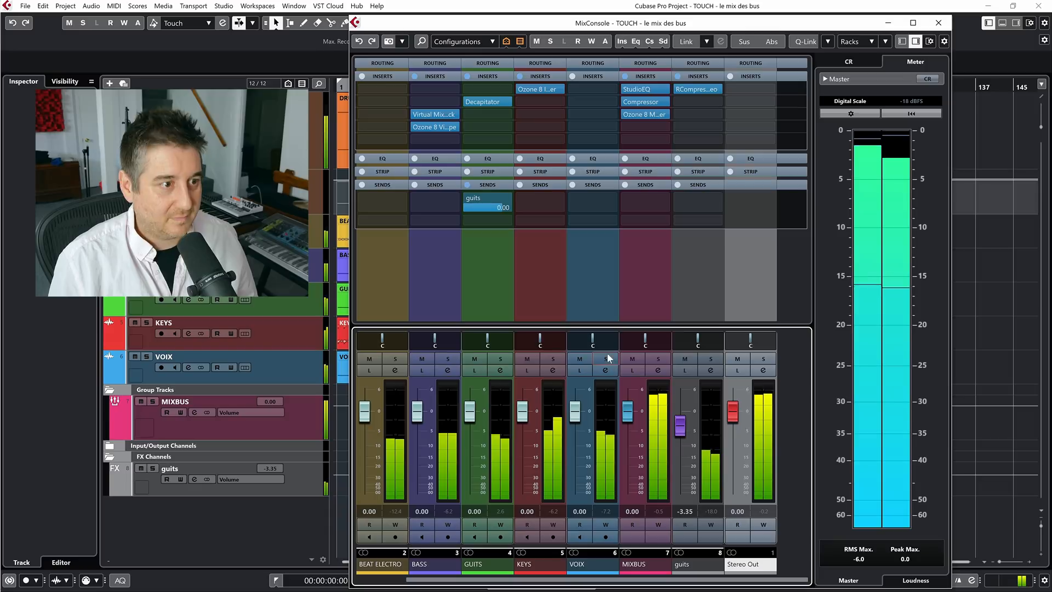
Insert True Iron in the second insert slot of the KEYS channel and move its window clear of the faders
left_click(534, 100)
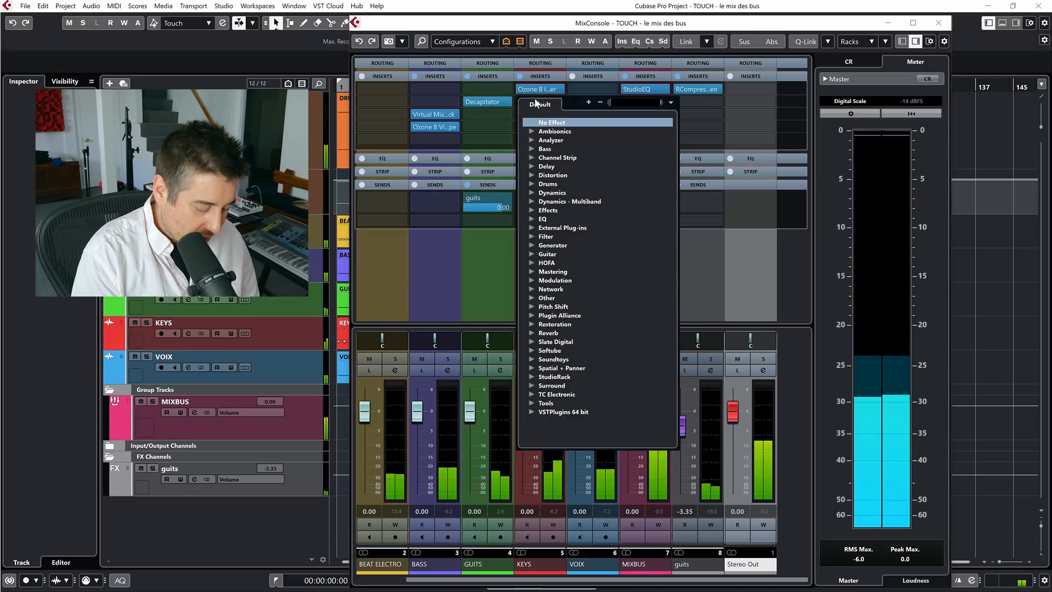
type("iro")
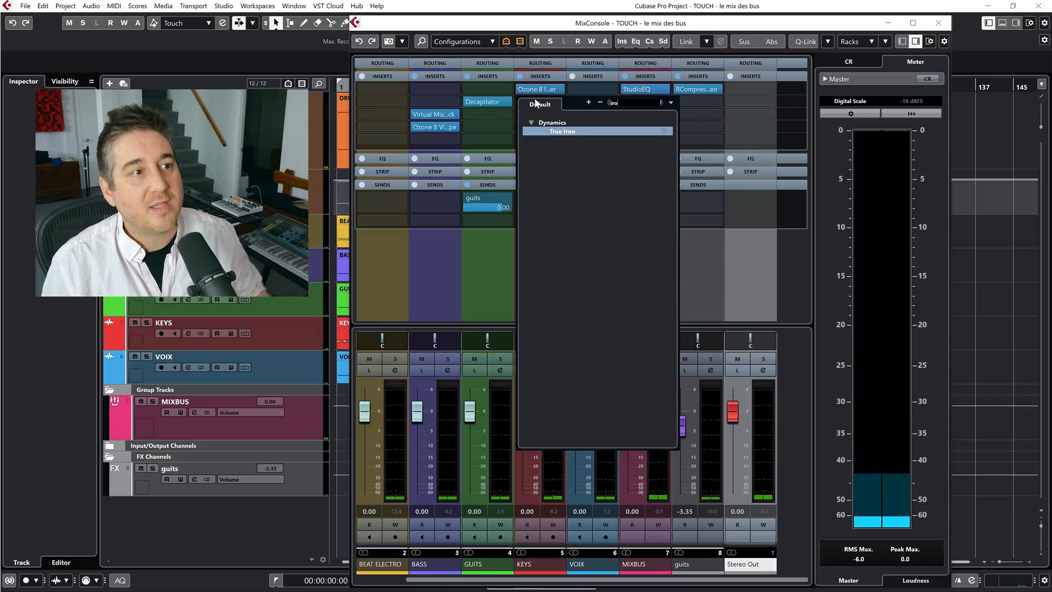
left_click(570, 133)
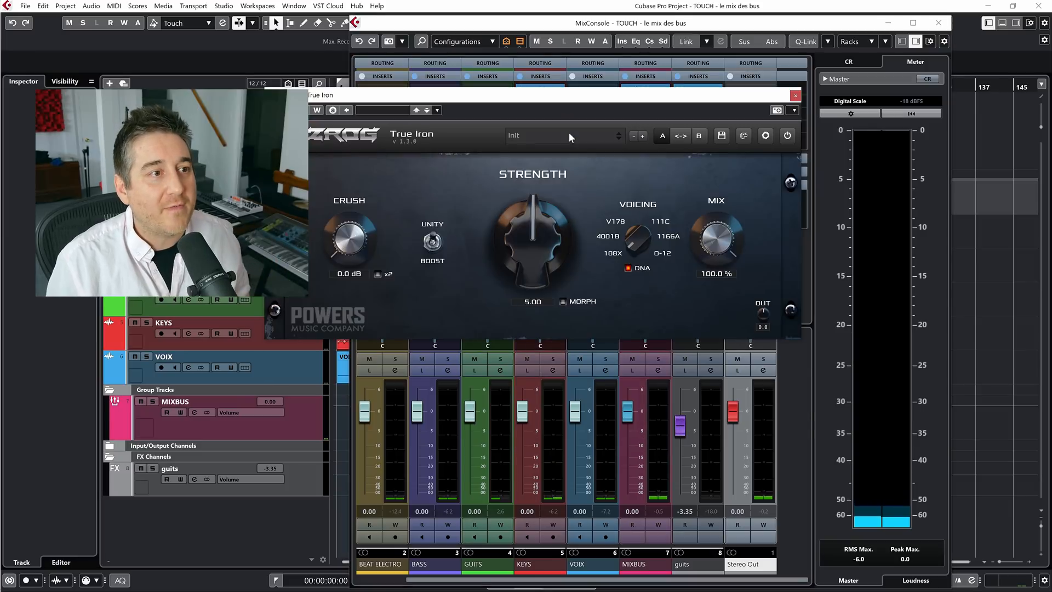
left_click_drag(551, 103, 629, 82)
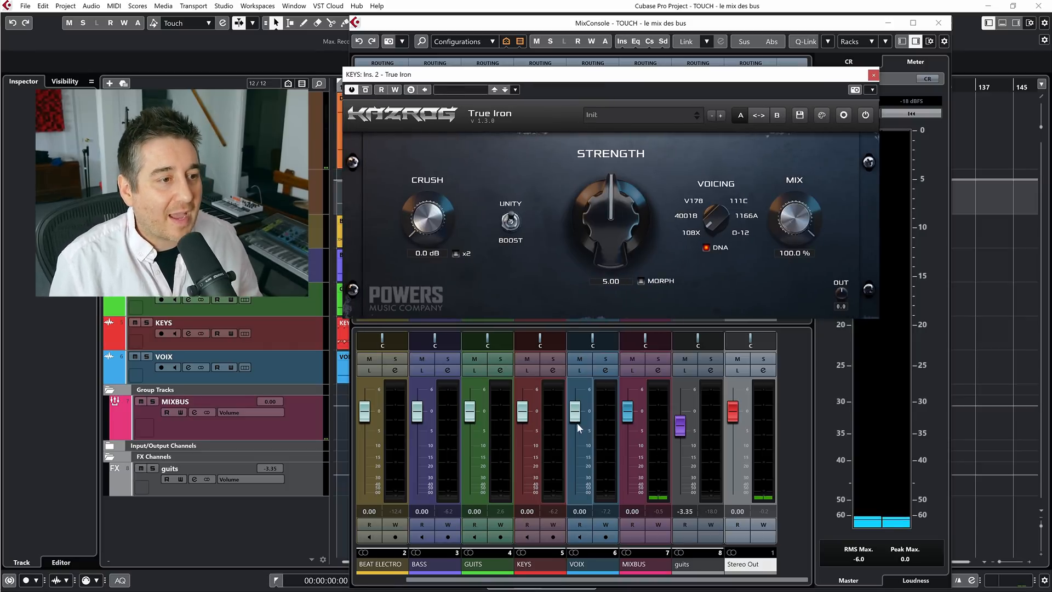
Solo KEYS and set True Iron's Strength to 8.29 and its output to -1.2
left_click(554, 359)
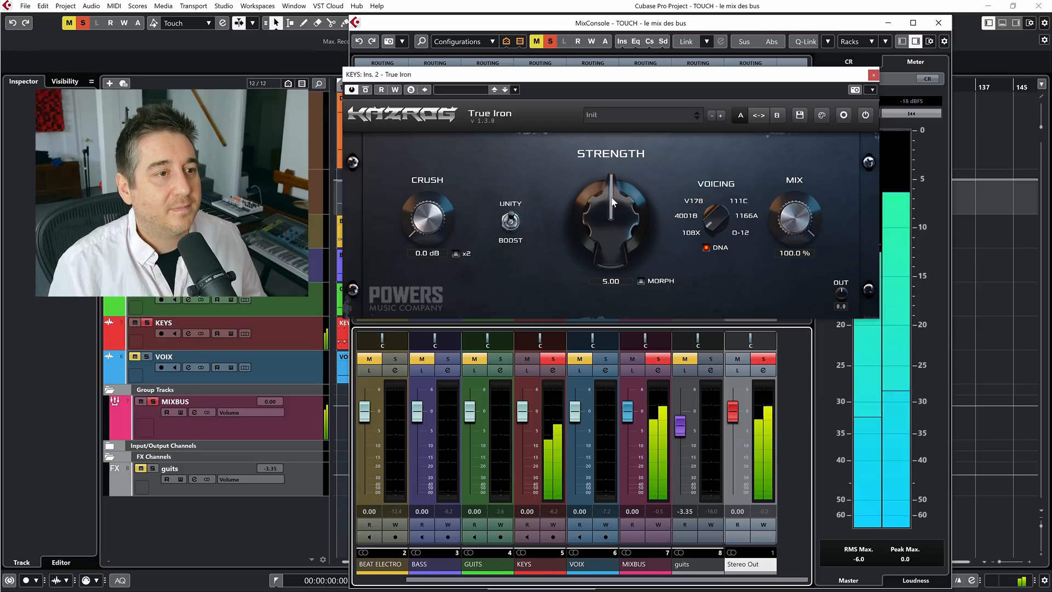
left_click_drag(630, 246, 630, 84)
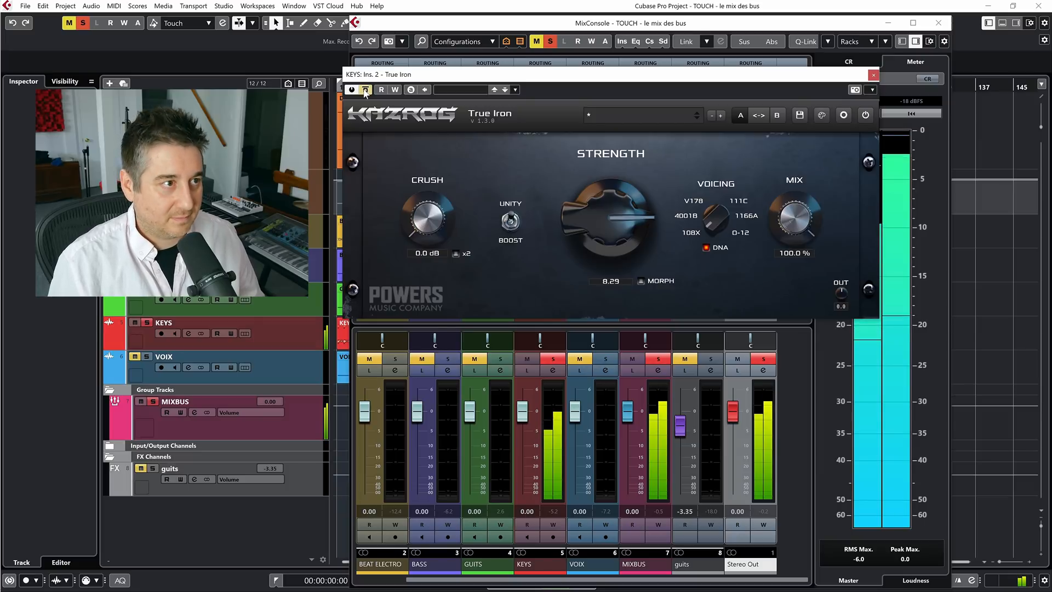
left_click_drag(841, 290, 848, 305)
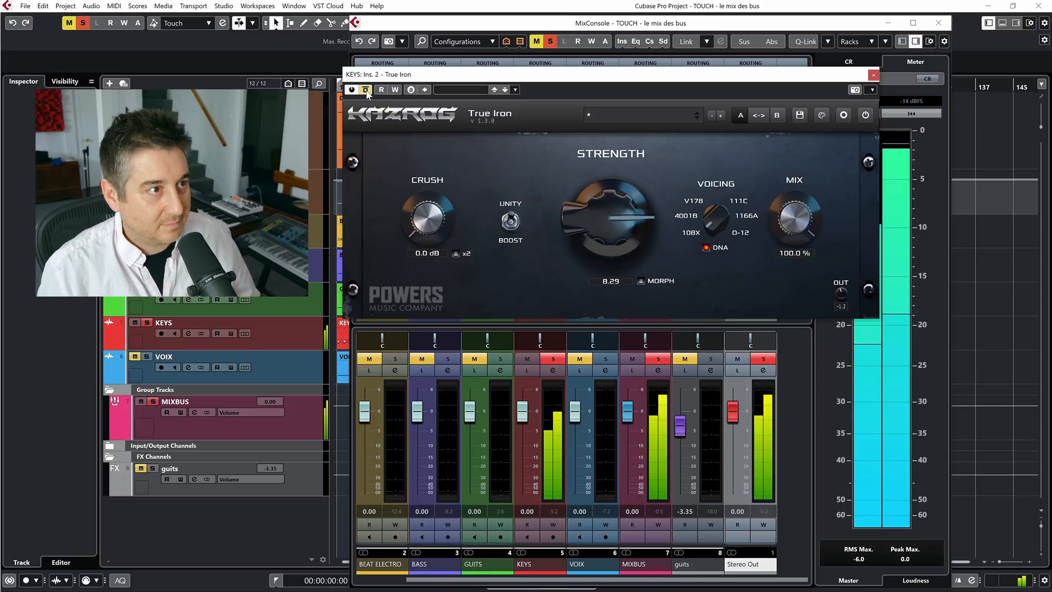
Clear the KEYS solo, check the mix with VOIX muted, then close True Iron and unmute VOIX
left_click(550, 42)
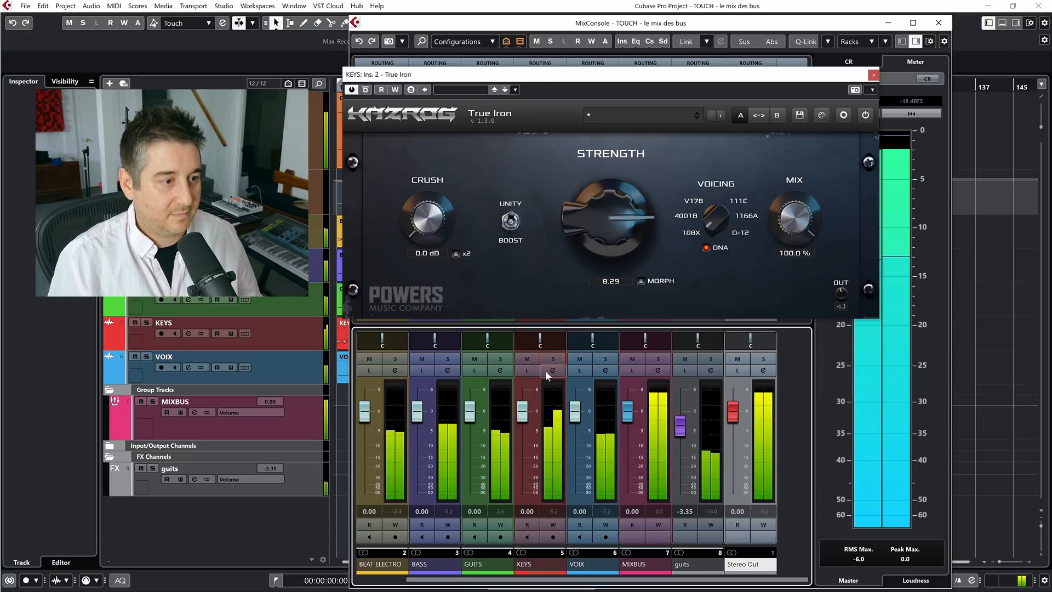
left_click(580, 359)
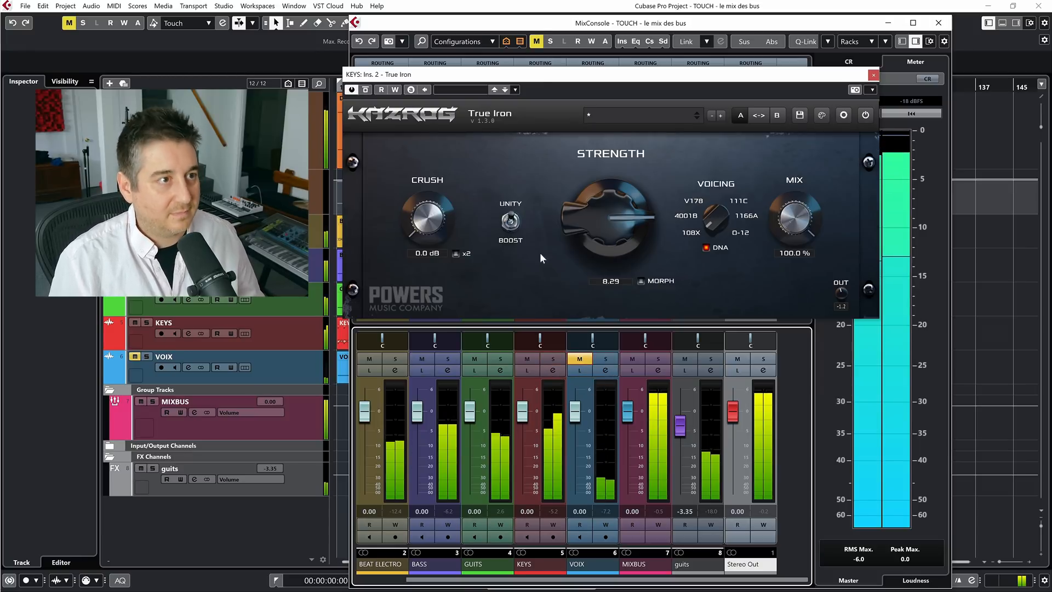
left_click_drag(548, 73, 661, 95)
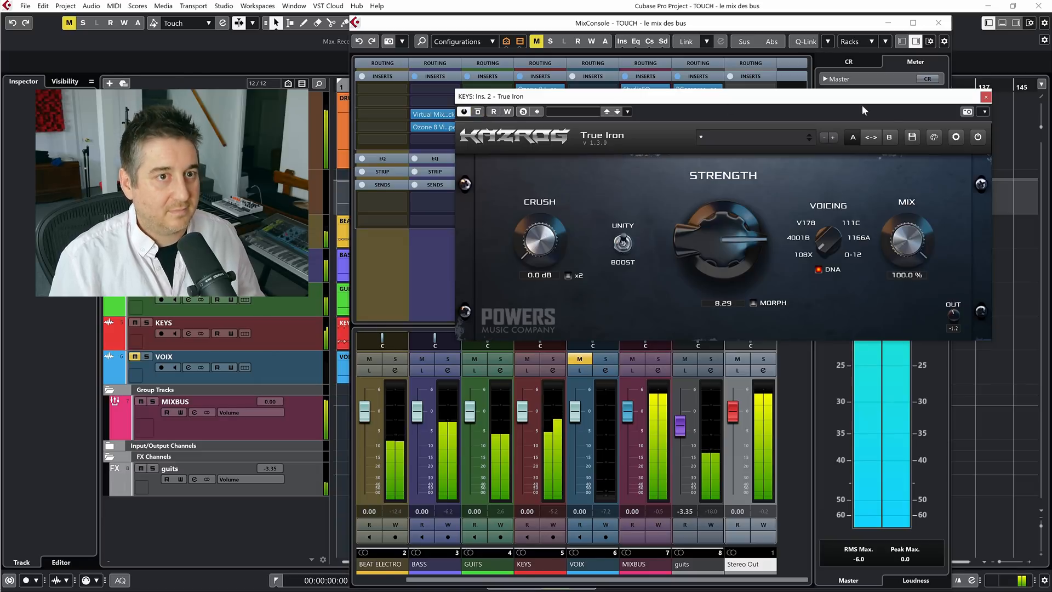
left_click(986, 96)
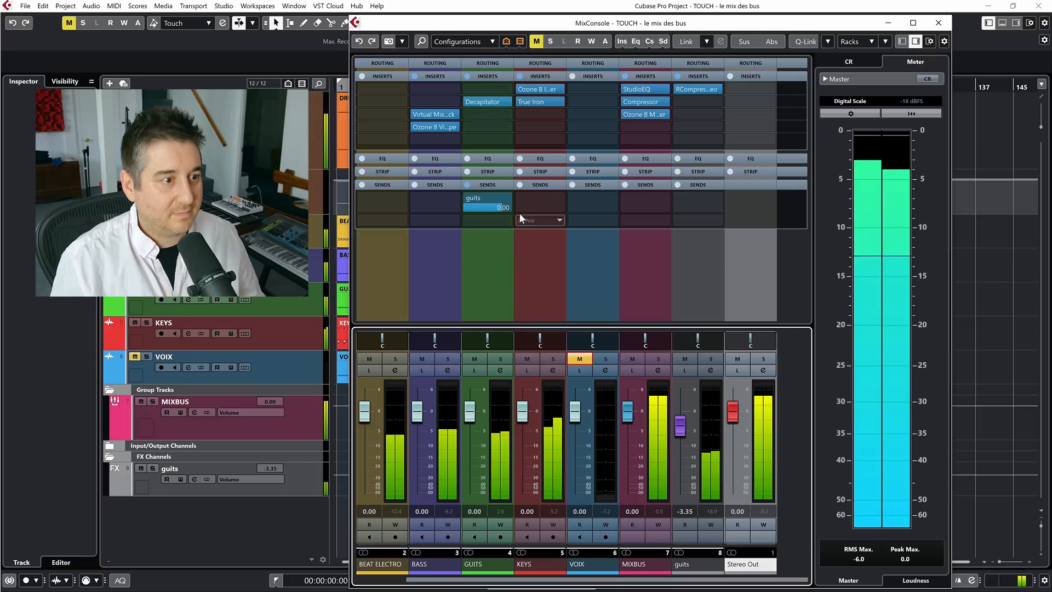
left_click(579, 359)
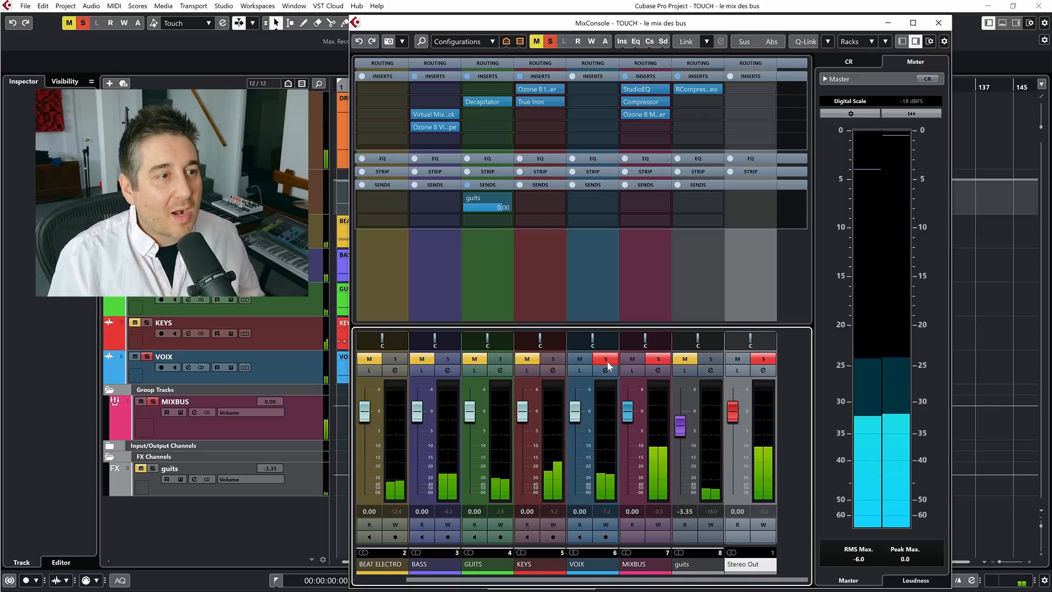
Solo VOIX and insert EQ SITRAL-295 in the second insert slot of its channel
left_click(606, 362)
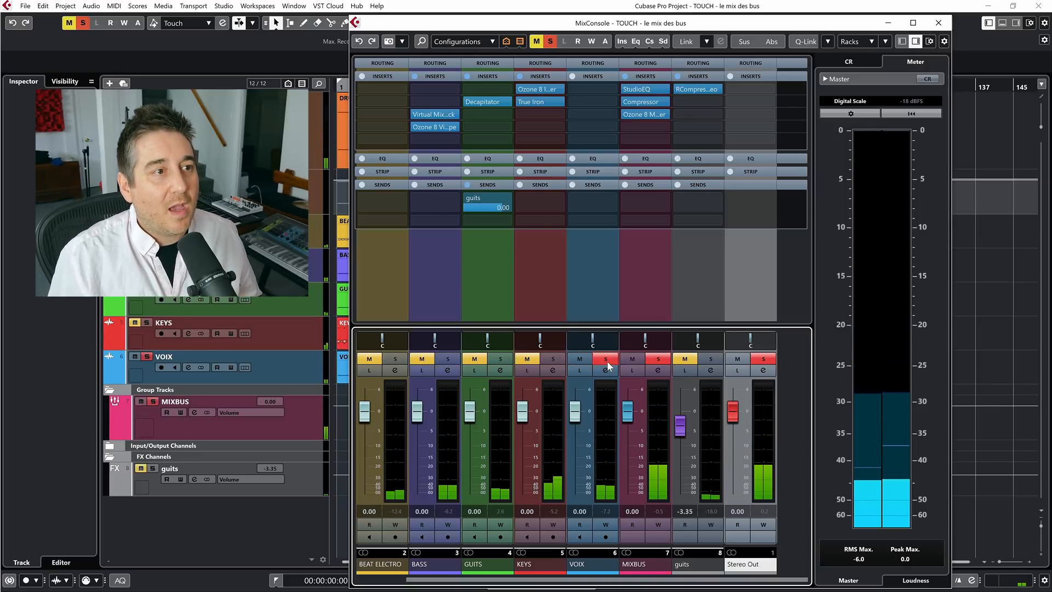
left_click(584, 103)
type("si")
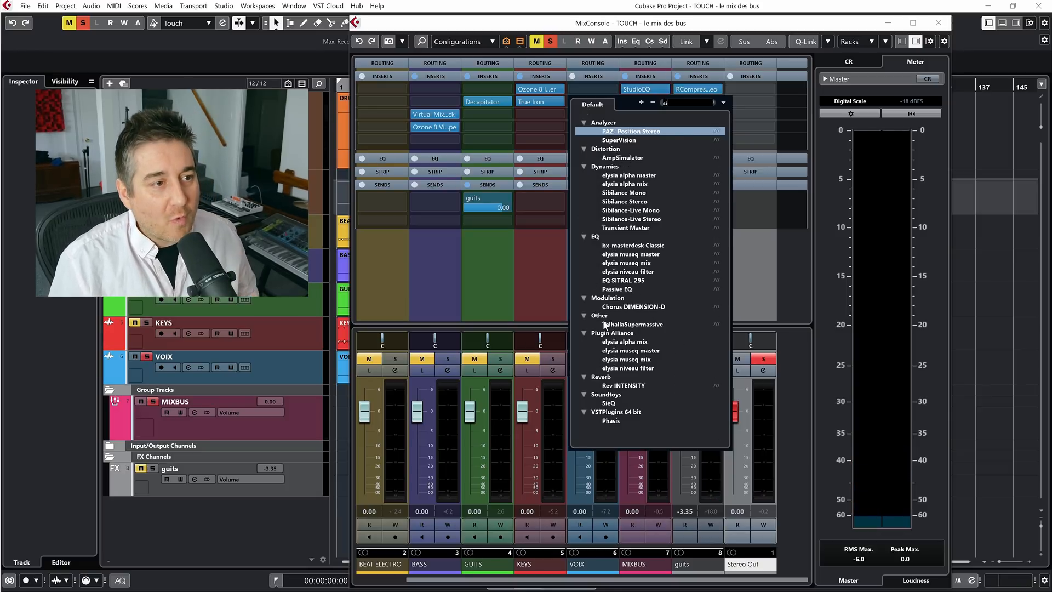
left_click(626, 281)
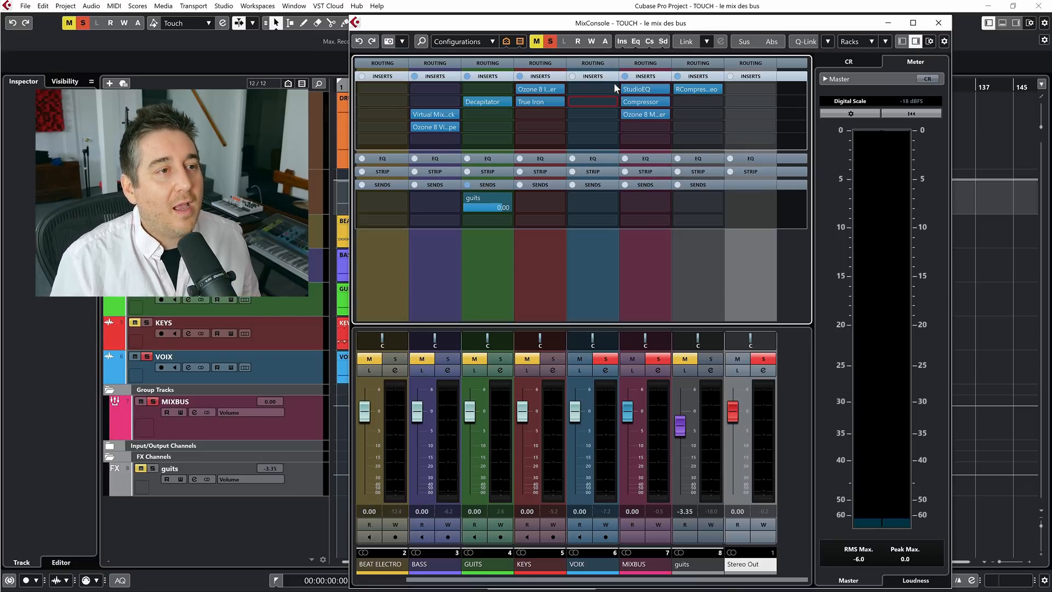
left_click_drag(461, 363, 595, 103)
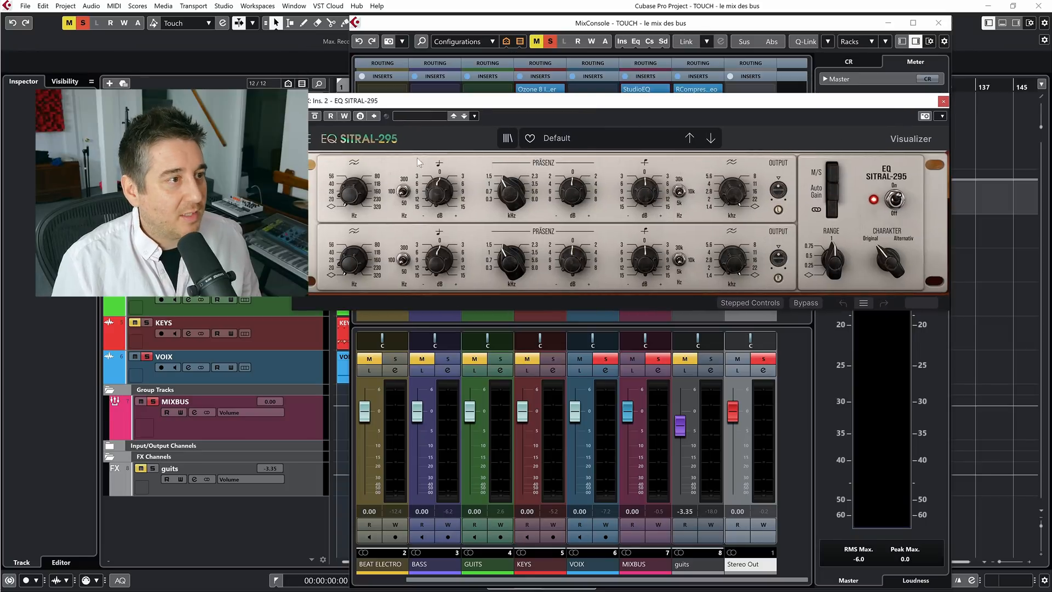
Examine the About information of EQ SITRAL-295 and close it
left_click(343, 135)
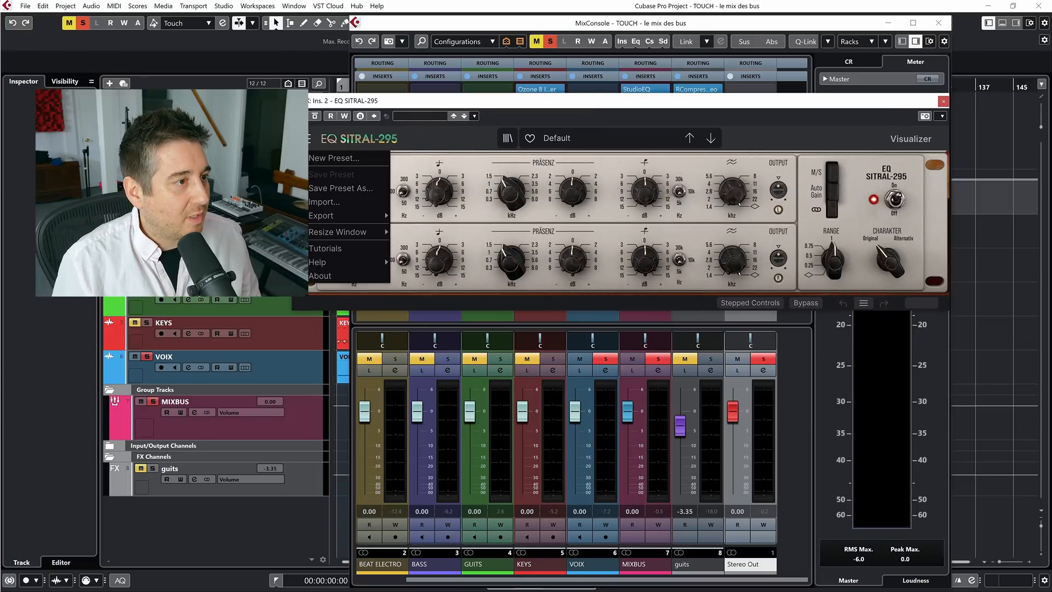
left_click(353, 275)
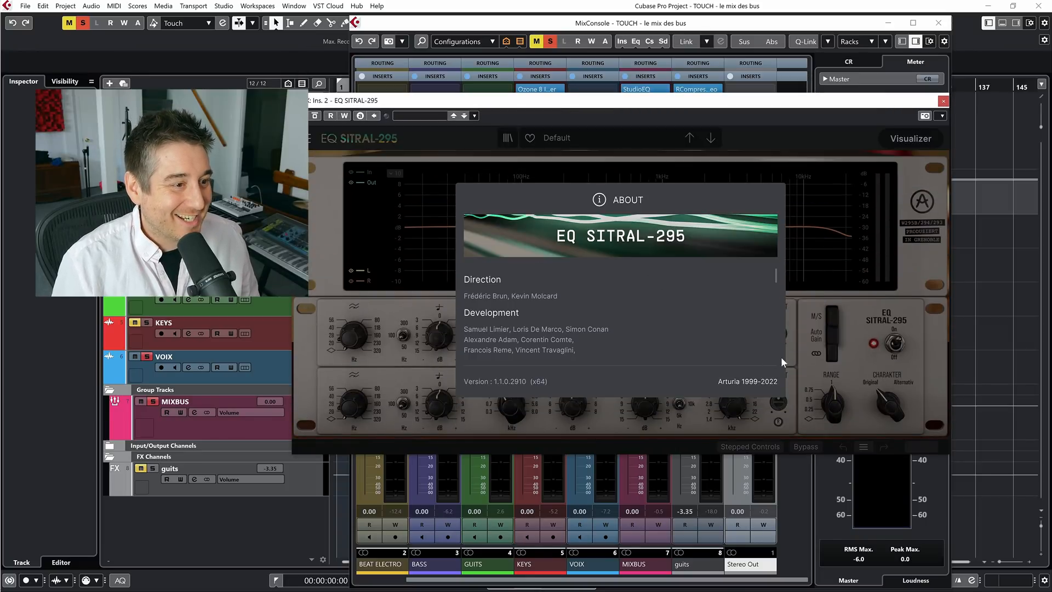
left_click(726, 245)
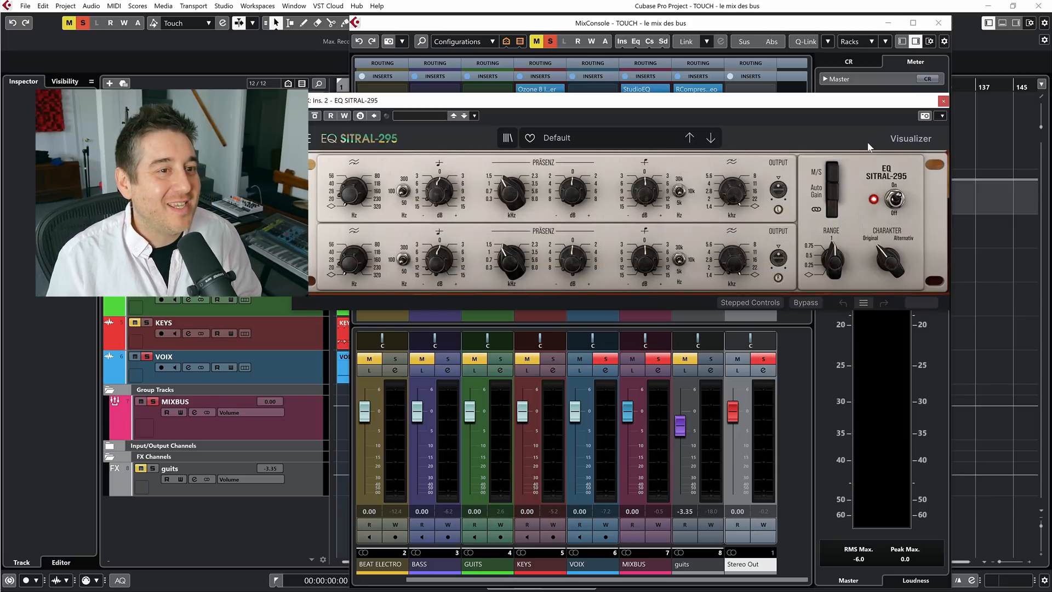
Move the EQ SITRAL-295 window clear of the inserts and insert Oxford Inflator Native in the third insert slot of VOIX
mouse_move(675, 185)
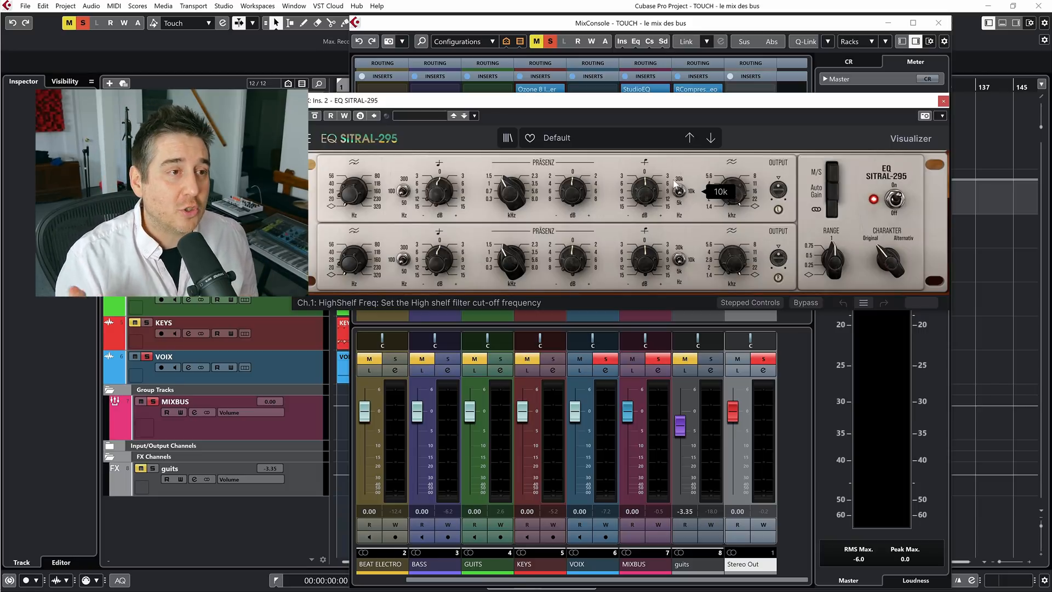
left_click_drag(699, 104, 683, 176)
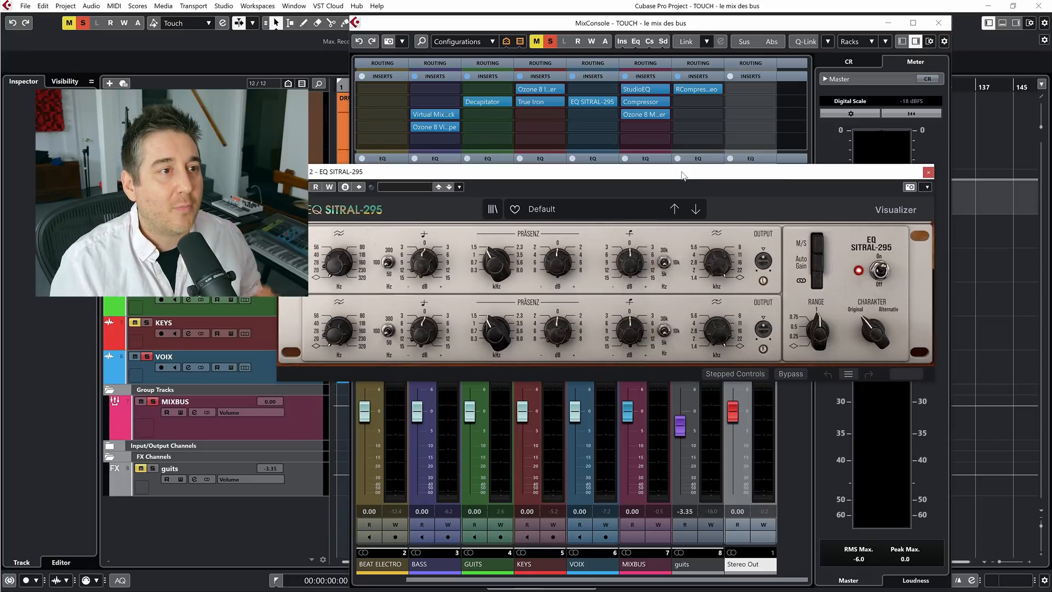
left_click(596, 114)
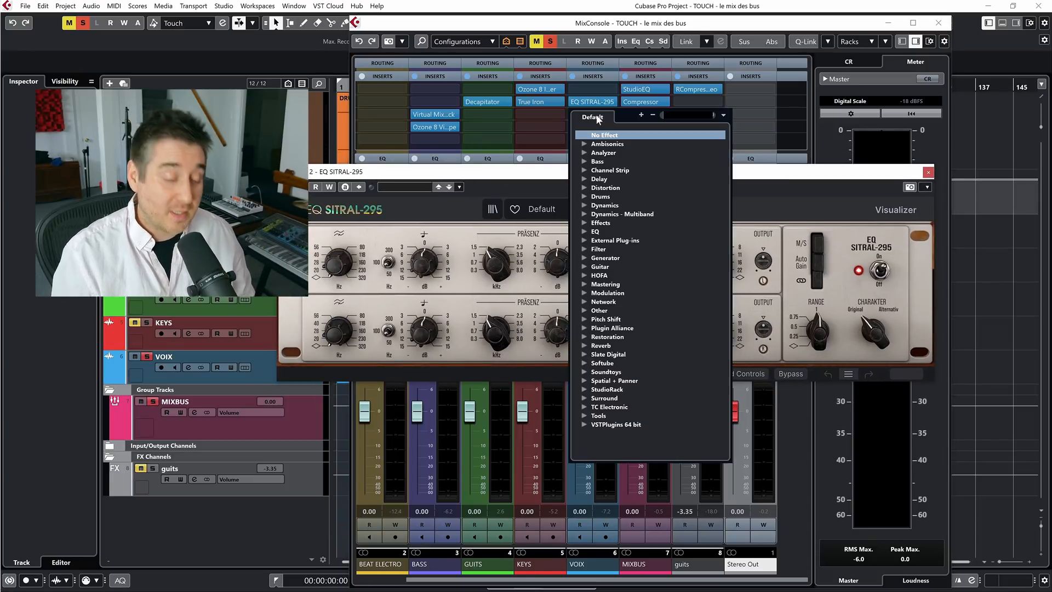
type("infl")
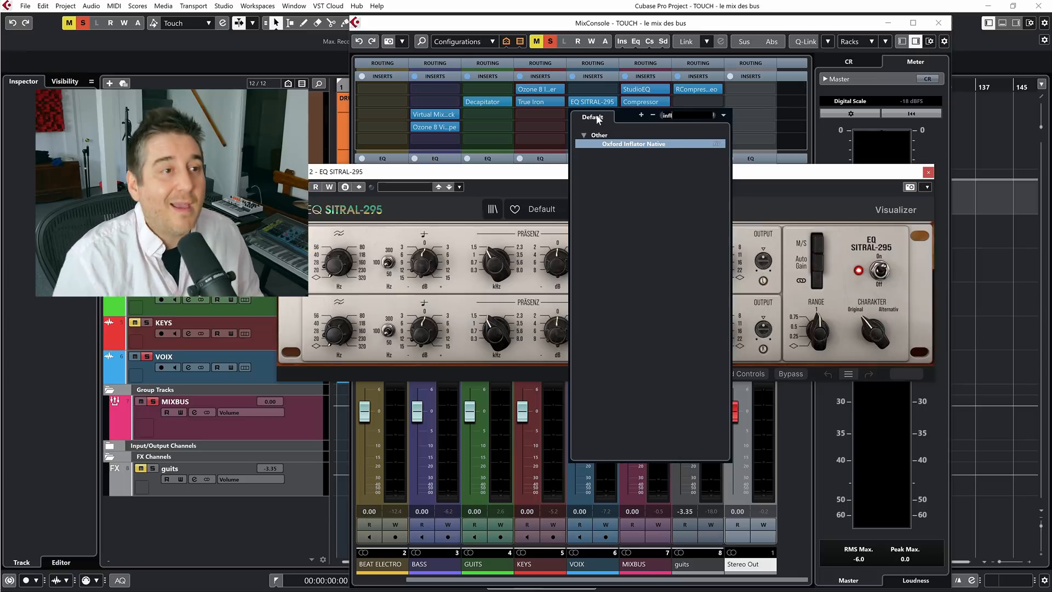
left_click(641, 144)
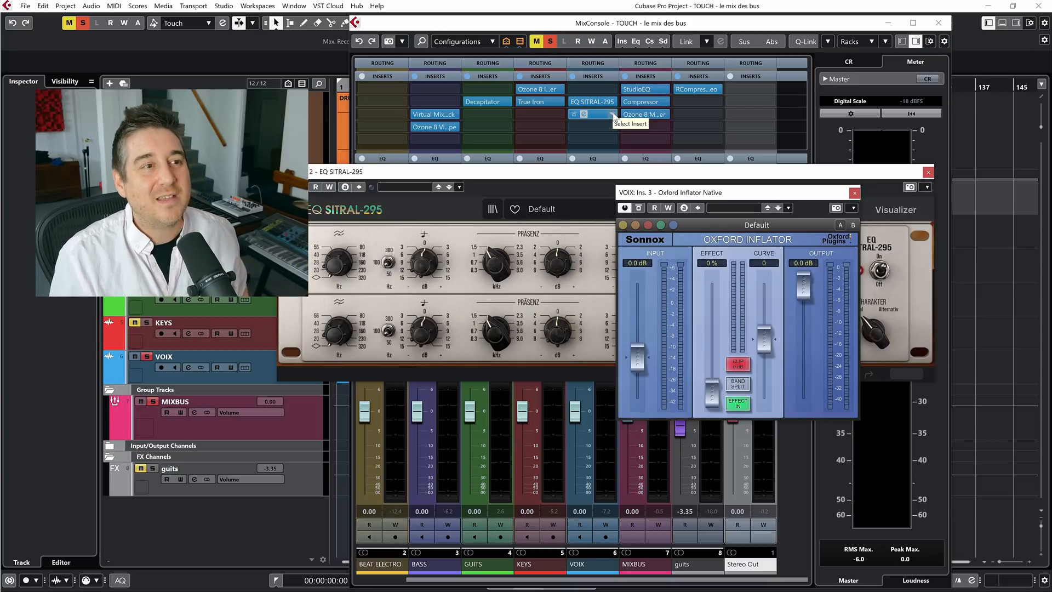
Replace Oxford Inflator Native with Maag EQ2 in the third insert slot of VOIX
left_click(613, 112)
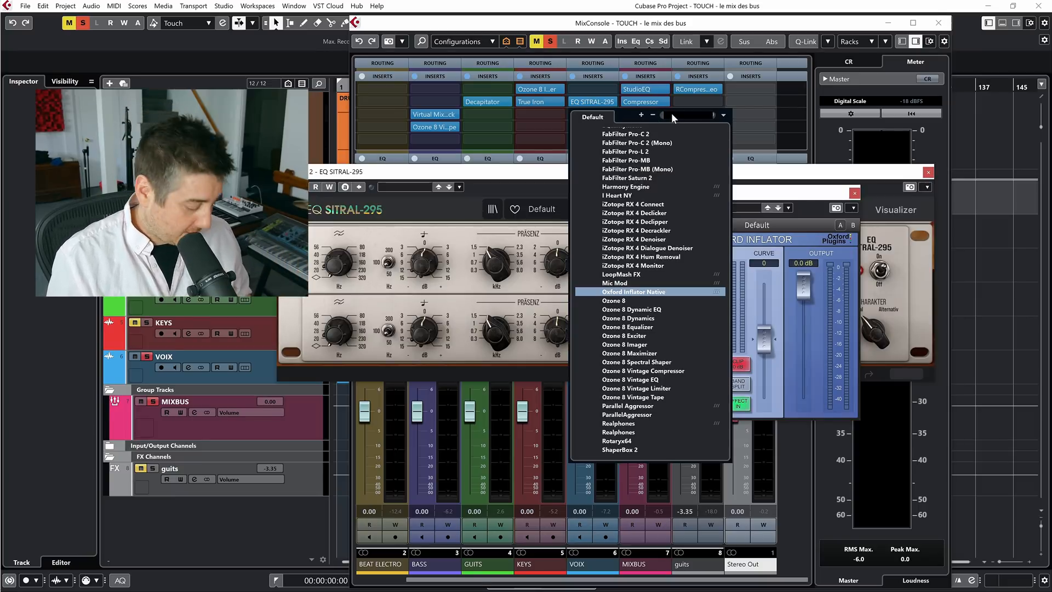
type("maag")
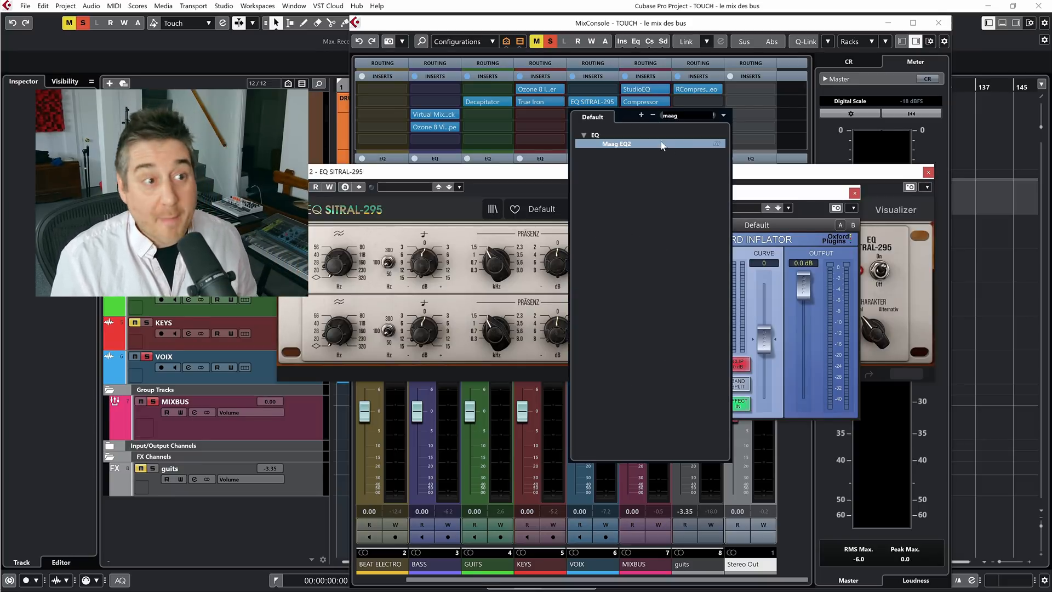
left_click(627, 143)
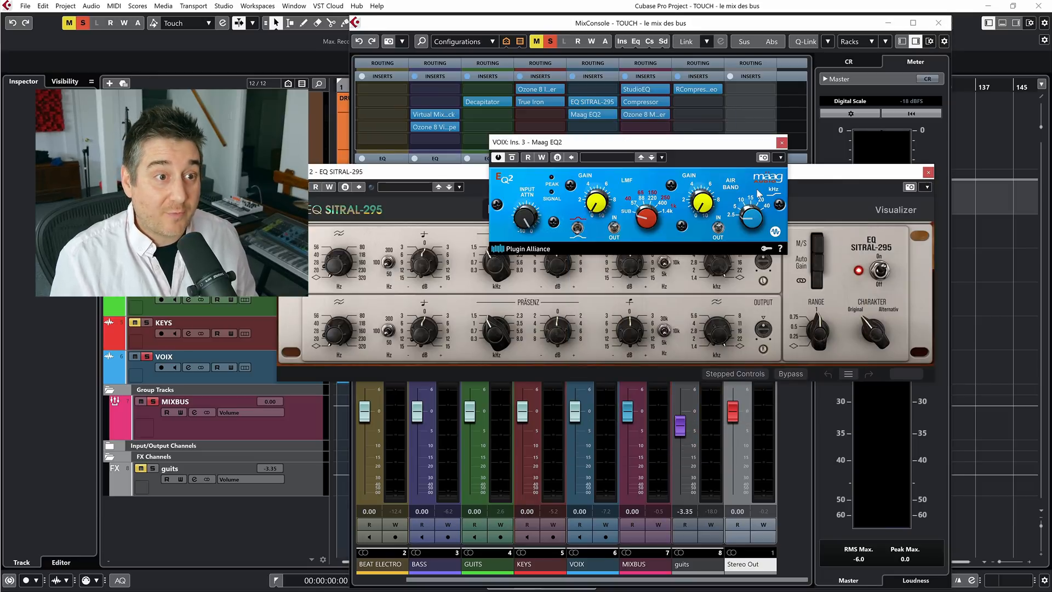
Set the Air Band frequency of Maag EQ2 to 15 kHz, then remove the plug-in from the third insert slot of VOIX
left_click_drag(751, 215, 751, 185)
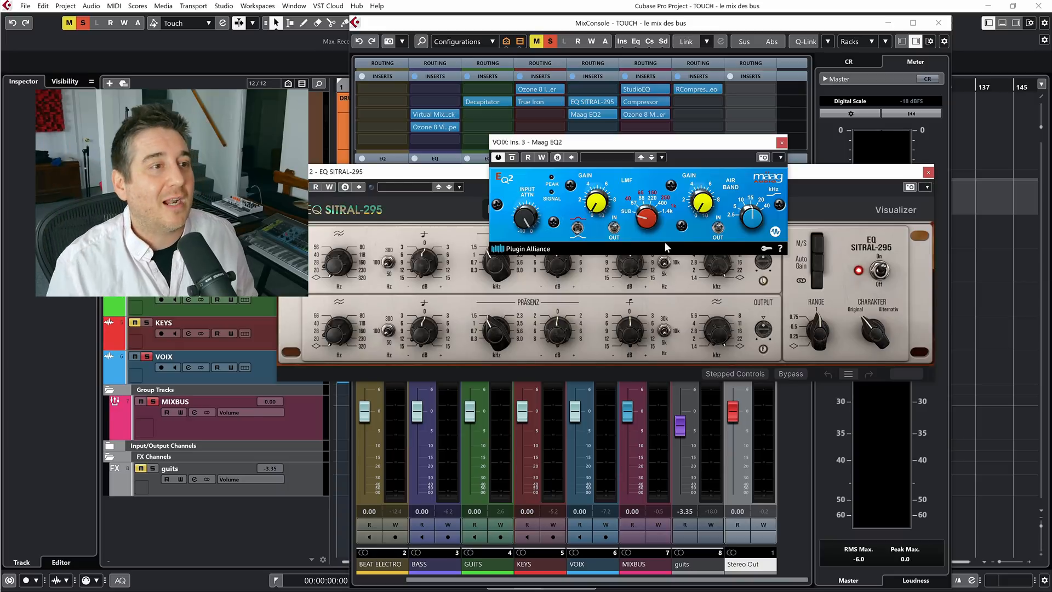
left_click(612, 114)
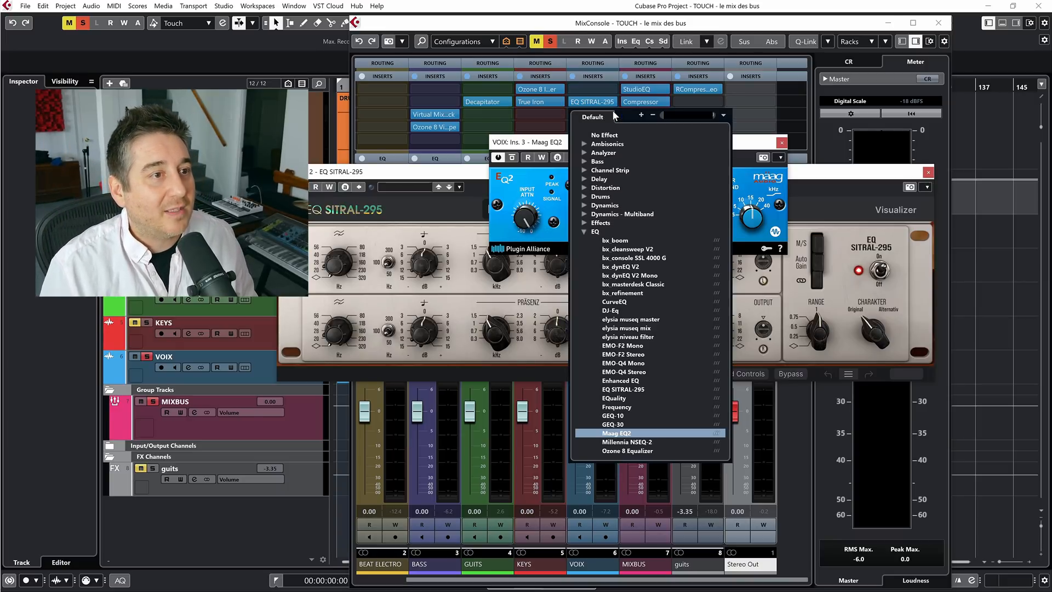
left_click(599, 135)
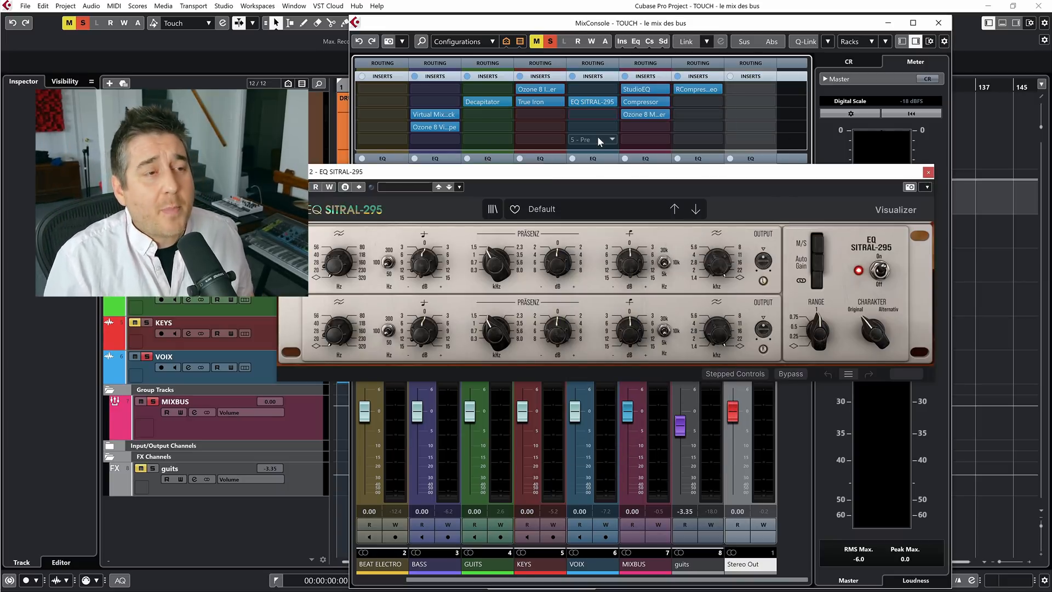
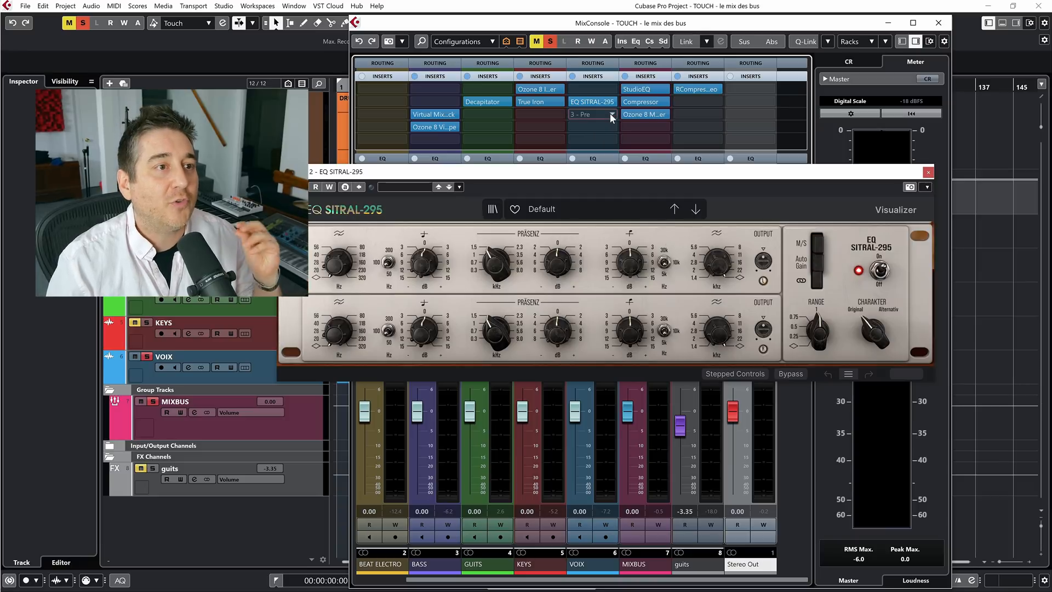
Insert Ozone 8 Exciter in the third insert slot of VOIX and move its window so all four bands are in view
left_click(610, 114)
type("exci")
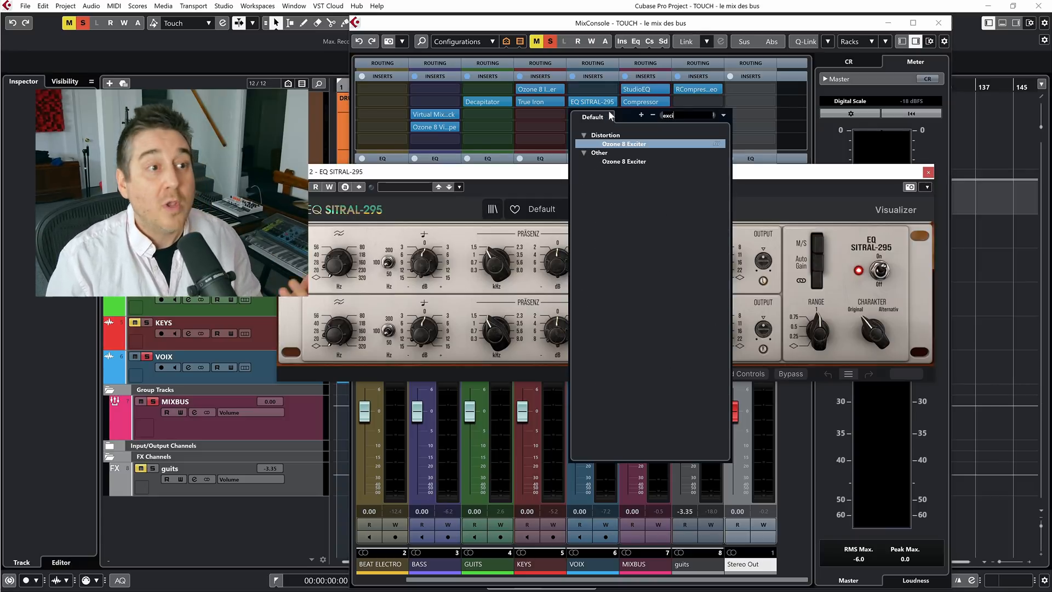
left_click(630, 144)
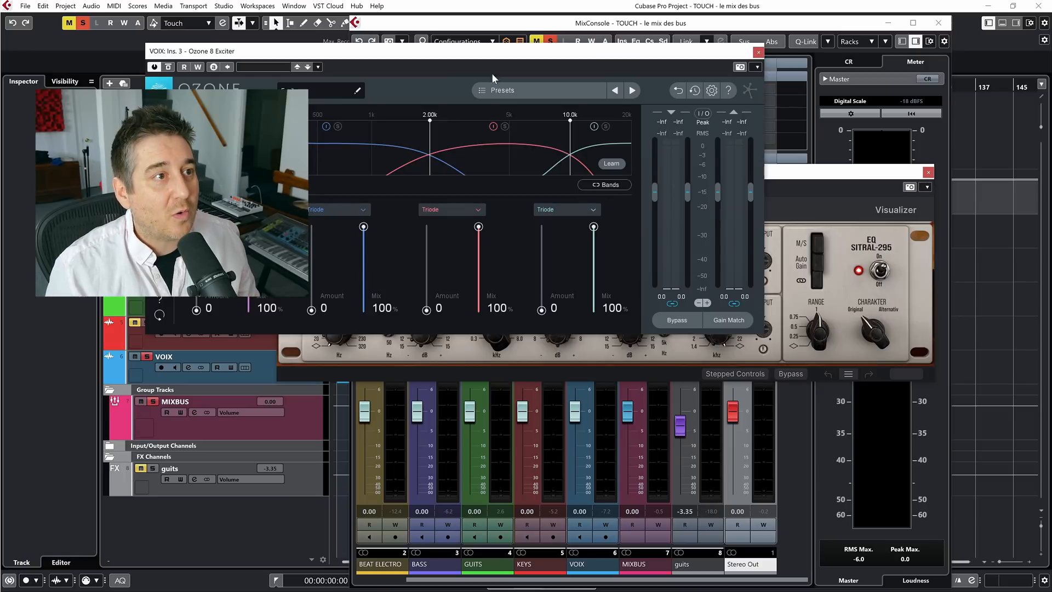
left_click_drag(432, 55, 675, 65)
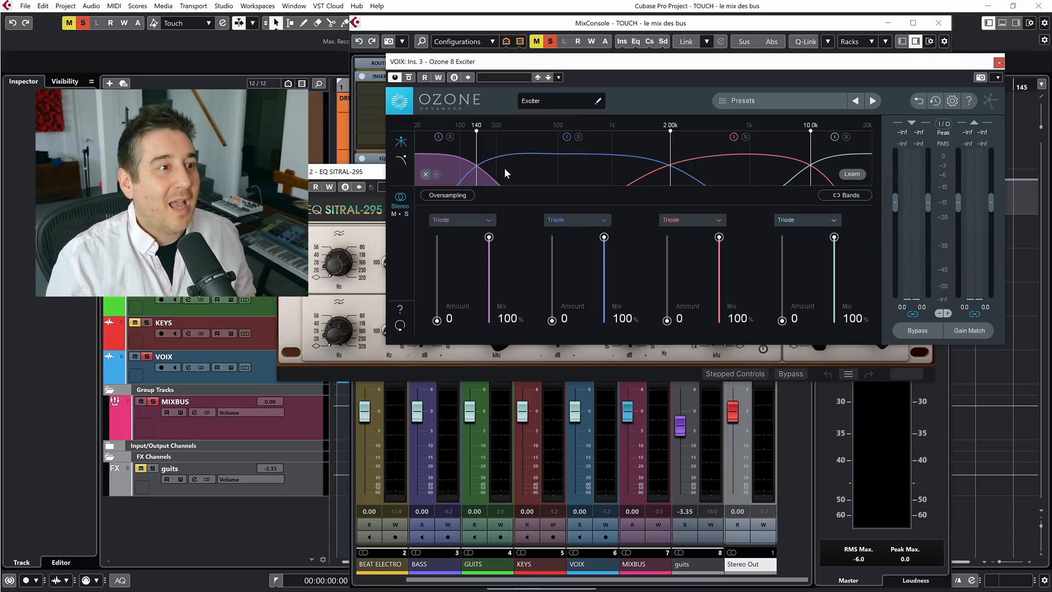
Set the Exciter's lowest band to Tape with its crossover at 245 Hz and the second band to Tube, then close the plug-in
left_click(450, 221)
left_click(449, 258)
left_click_drag(478, 148, 509, 148)
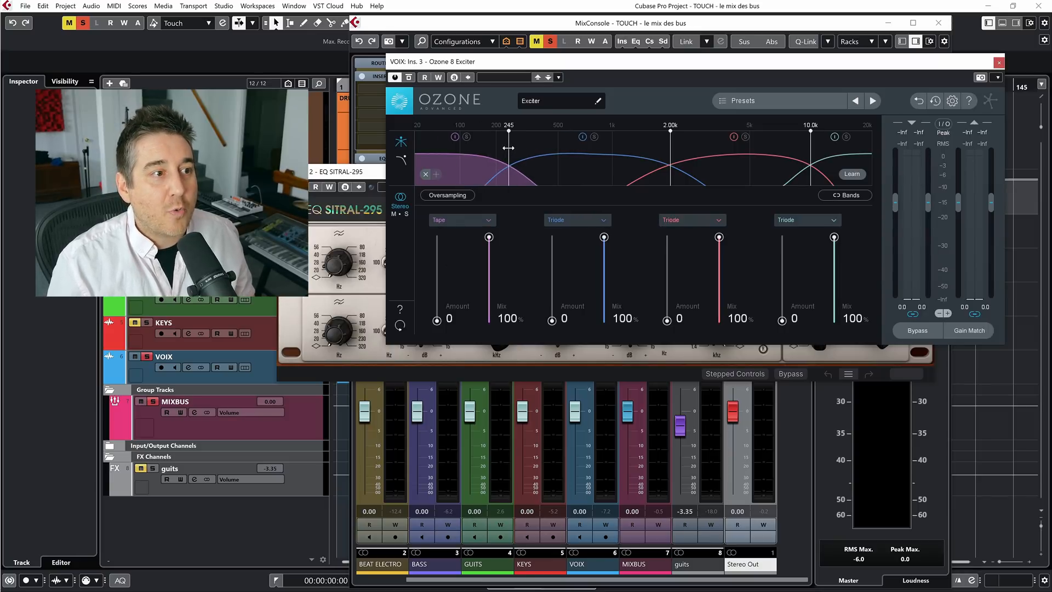
left_click(547, 180)
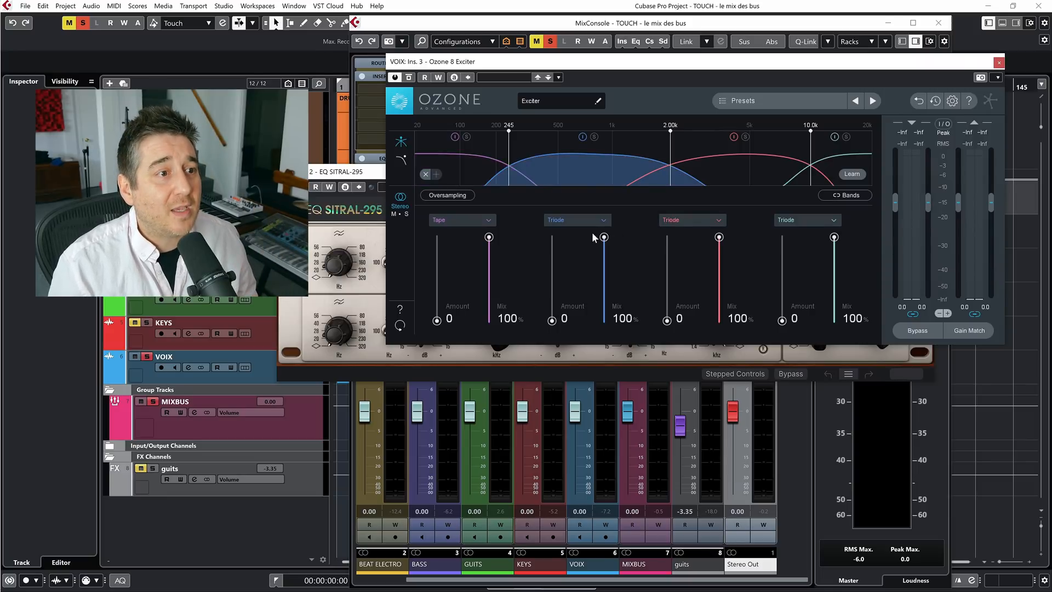
left_click(581, 219)
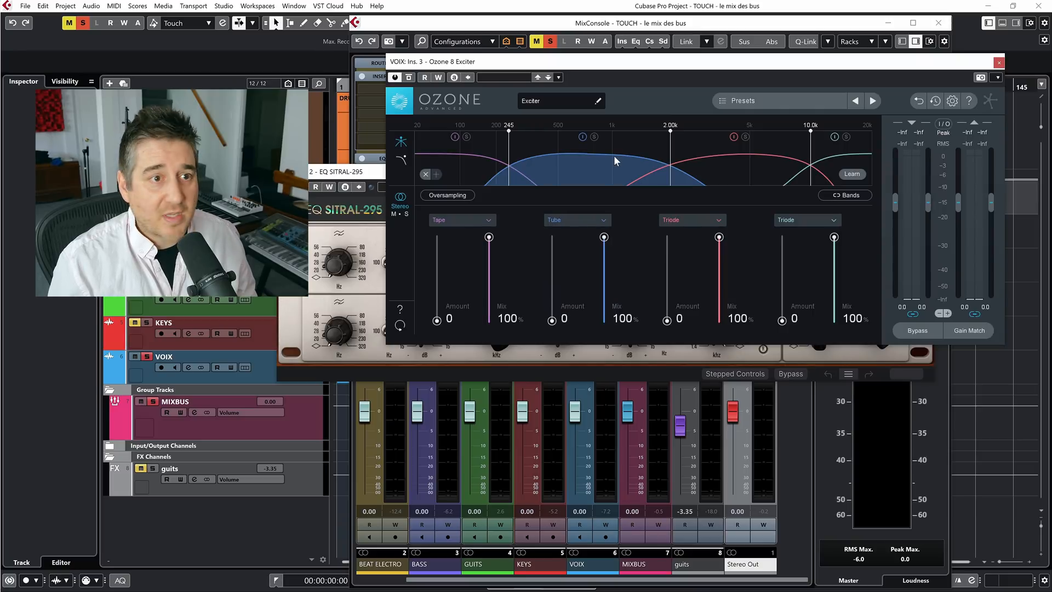
left_click(999, 62)
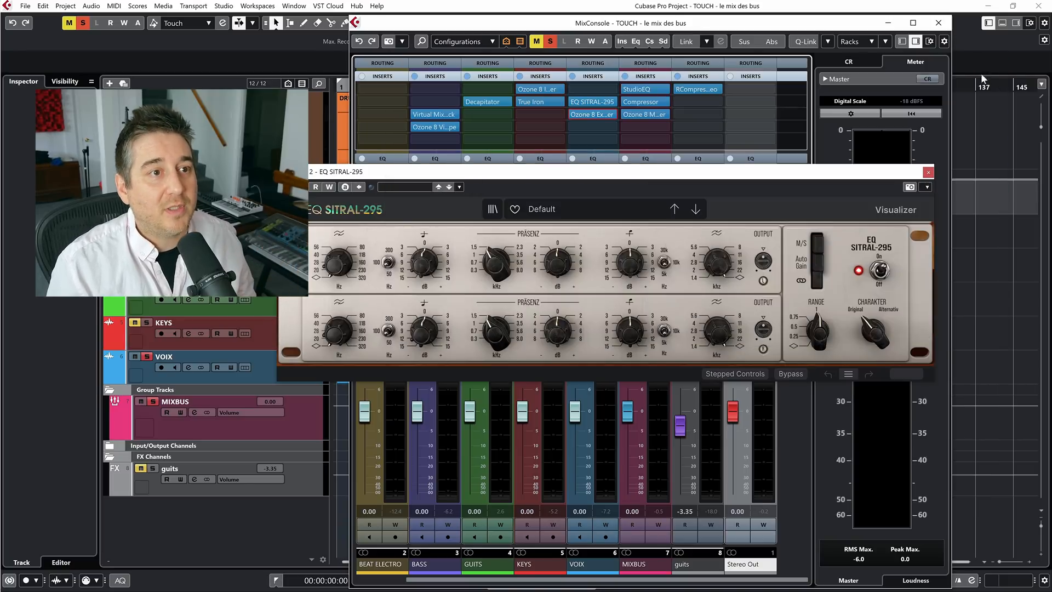
Play the song and set the high-shelf gain of EQ SITRAL-295 on VOIX to +3.60 dB, comparing the sound with bypass
left_click_drag(651, 173, 674, 52)
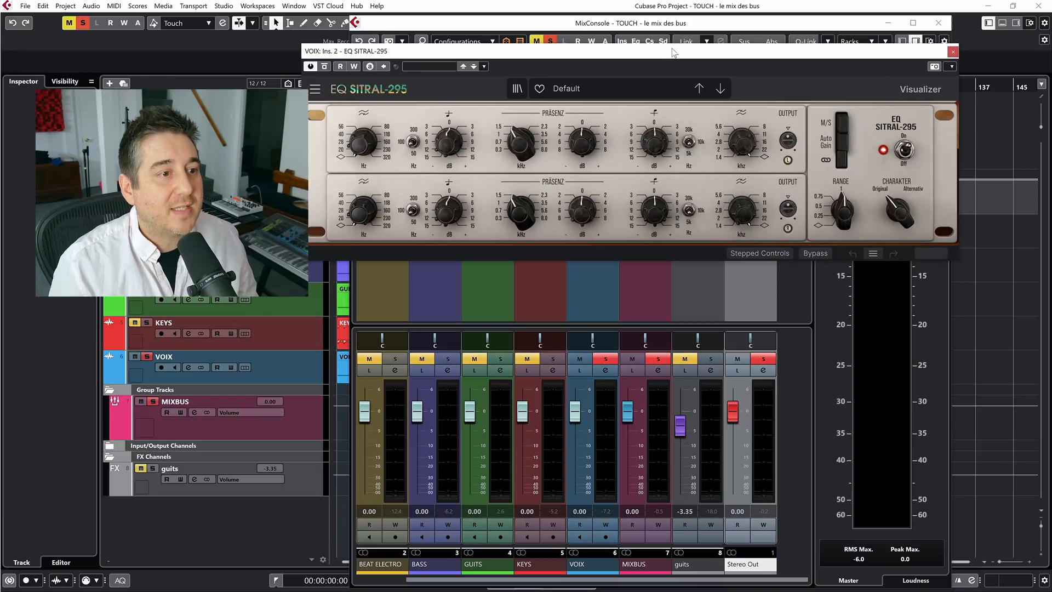
key("space")
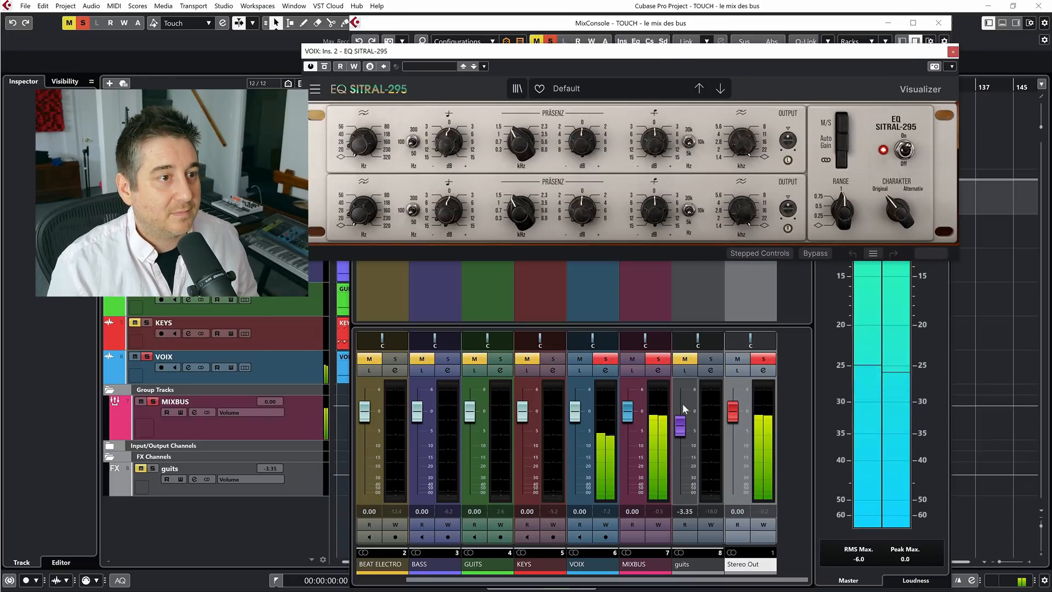
mouse_move(655, 143)
left_mouse_down()
mouse_move(655, 104)
mouse_move(654, 129)
left_mouse_up()
key("F3")
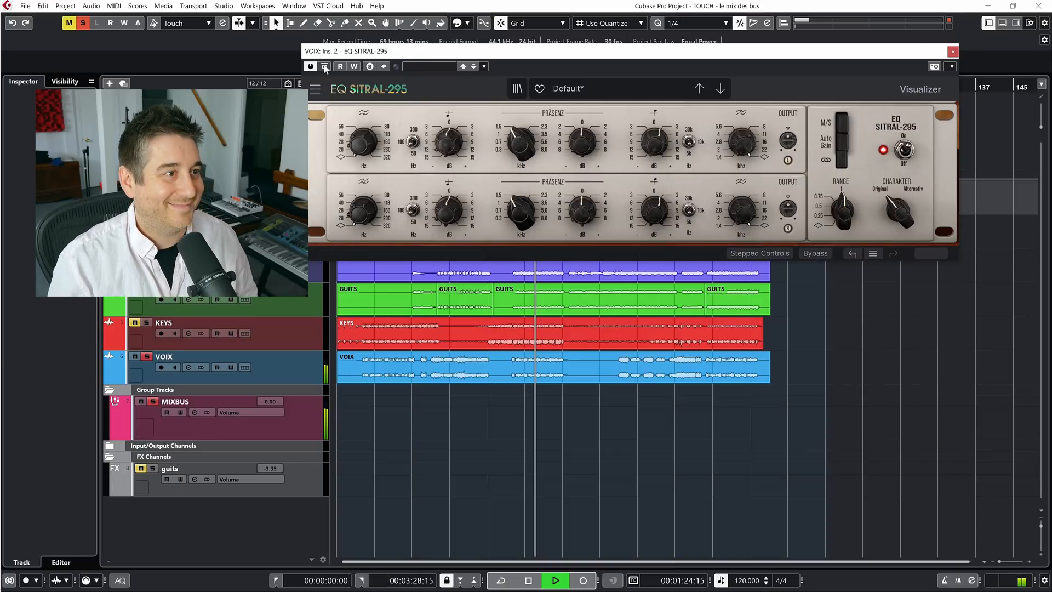
left_click(327, 68)
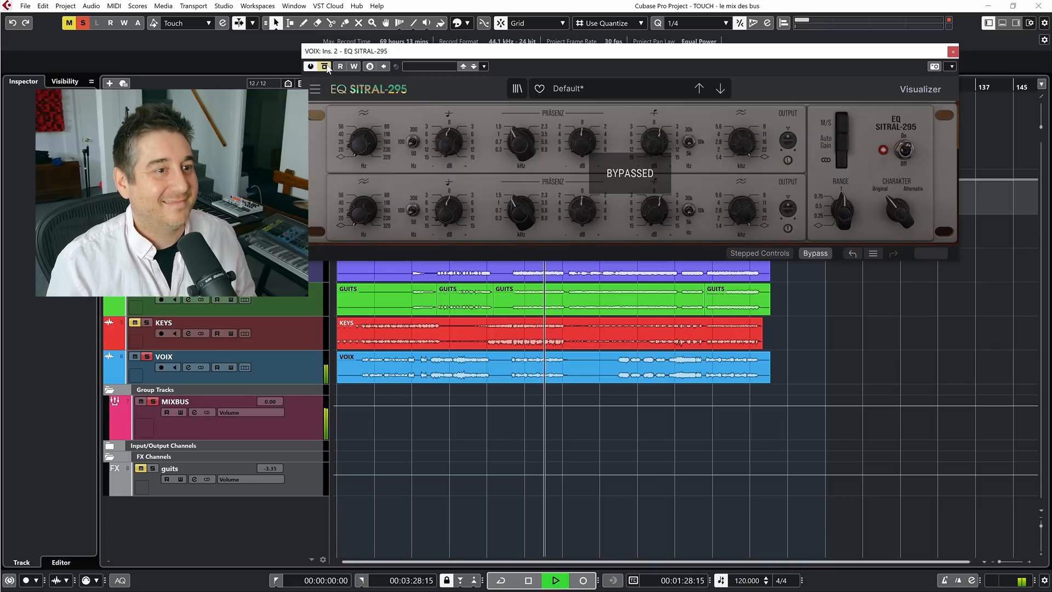
left_click(328, 68)
mouse_move(654, 141)
left_click_drag(654, 142, 655, 139)
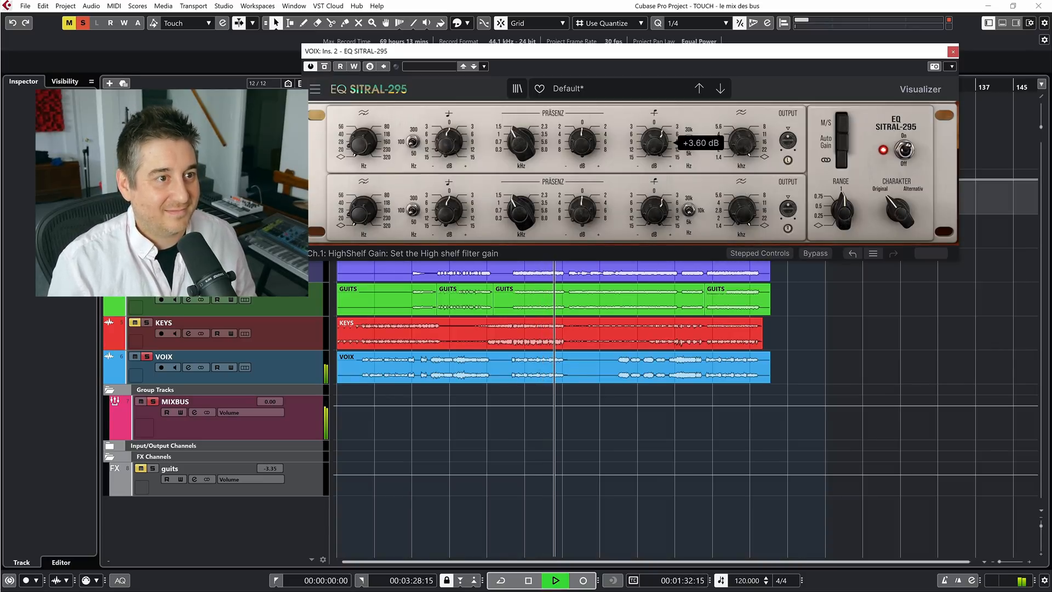
Reopen Ozone 8 Exciter on VOIX, link its bands and raise their Amount to 7.2
key("F3")
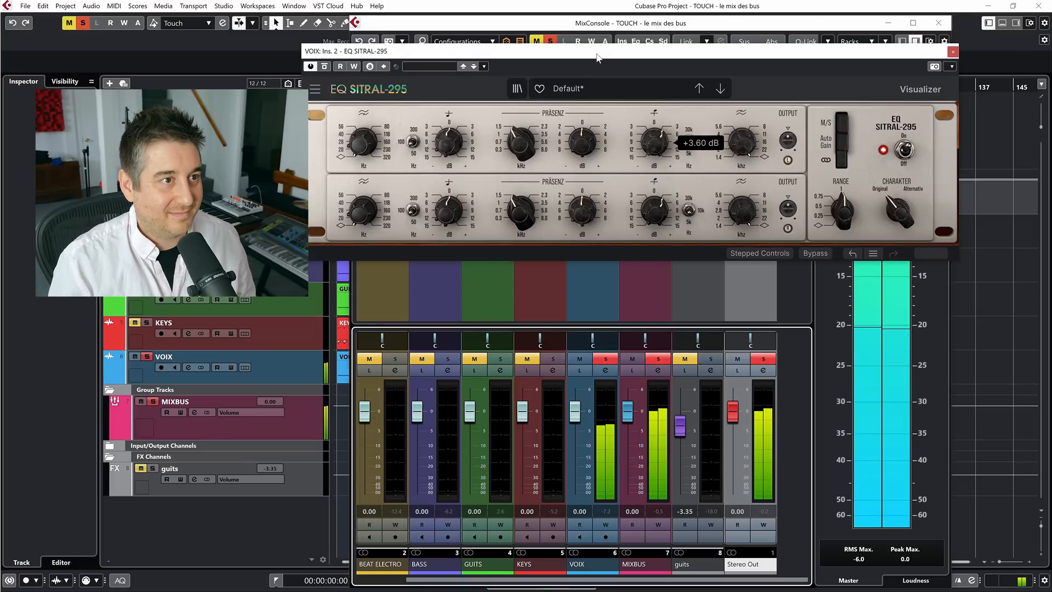
left_click_drag(600, 59, 574, 185)
left_click(587, 112)
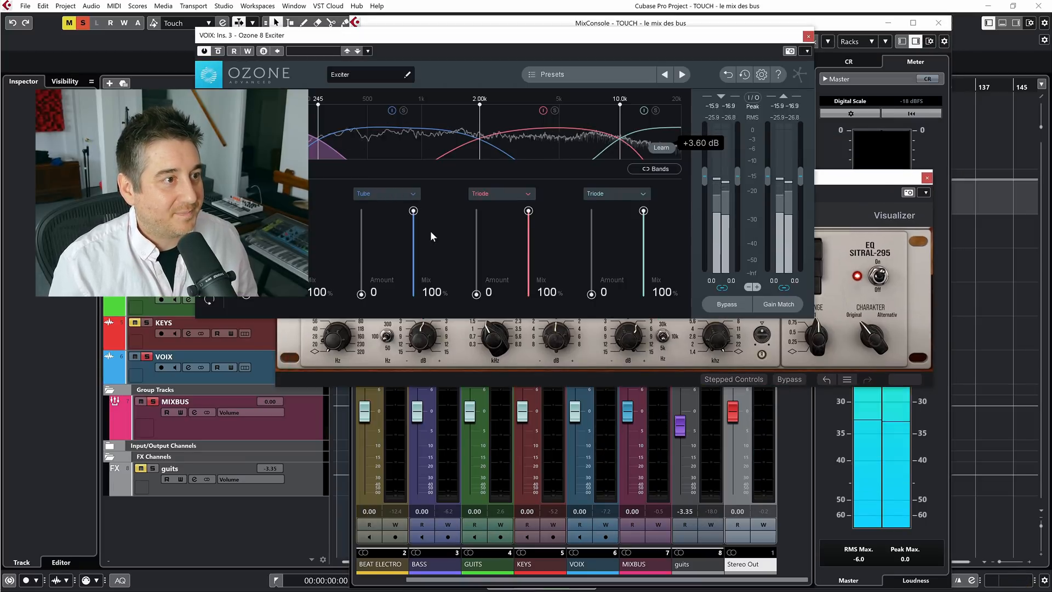
left_click(660, 169)
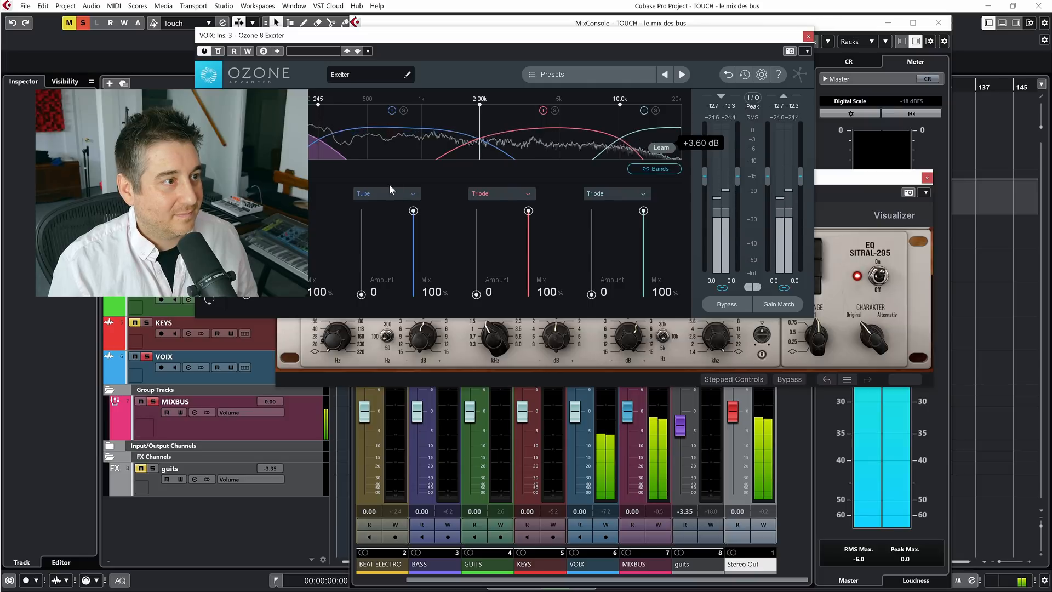
left_click_drag(357, 296, 359, 258)
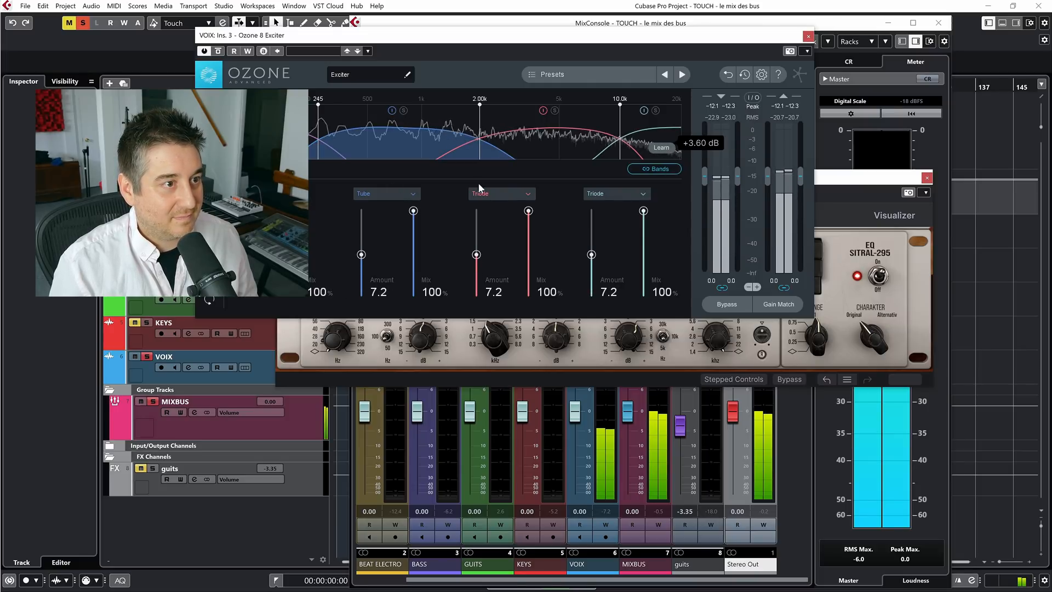
Switch the Exciter's linked bands to Tube with an Amount of 4.7 and a Mix of 47.1%
left_click(487, 191)
left_click(493, 245)
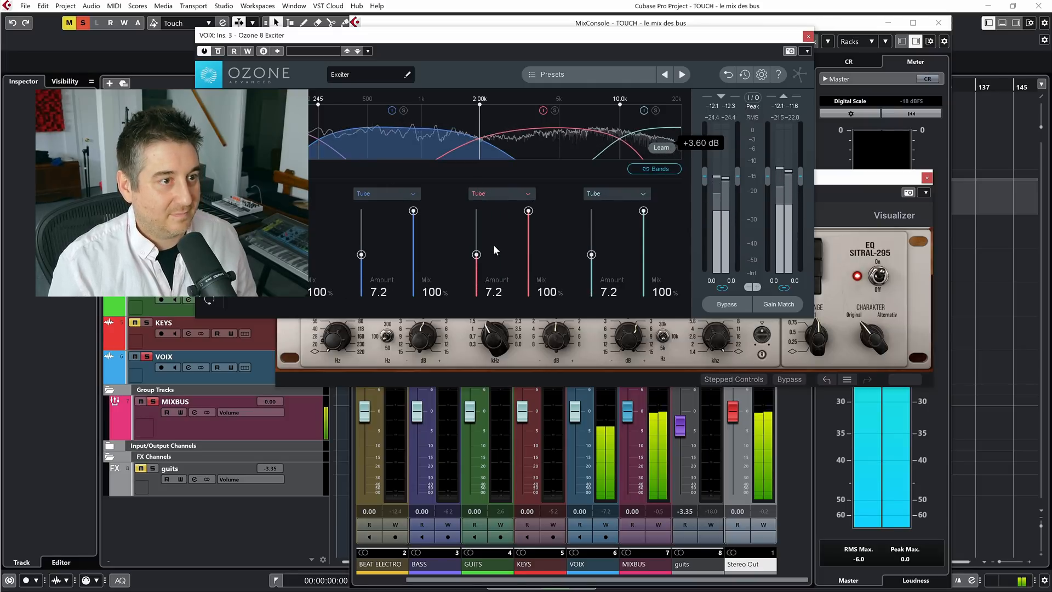
mouse_move(476, 255)
left_mouse_down()
mouse_move(476, 229)
mouse_move(475, 268)
left_mouse_up()
left_click_drag(528, 211, 529, 255)
Compare VOIX with the Exciter bypassed and active, then close the Exciter and EQ SITRAL-295 windows
left_click(218, 52)
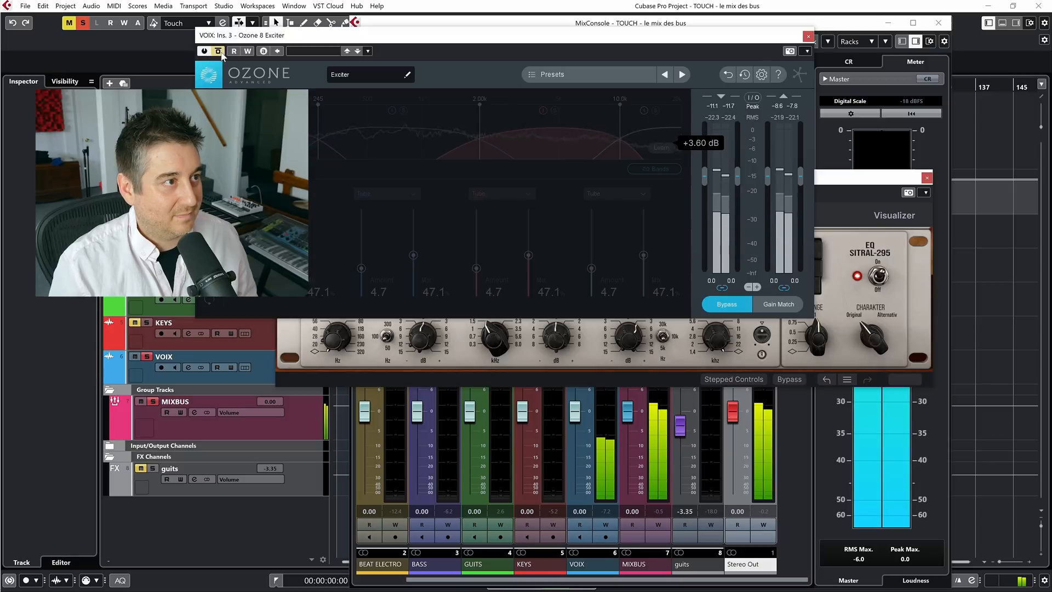
left_click(219, 52)
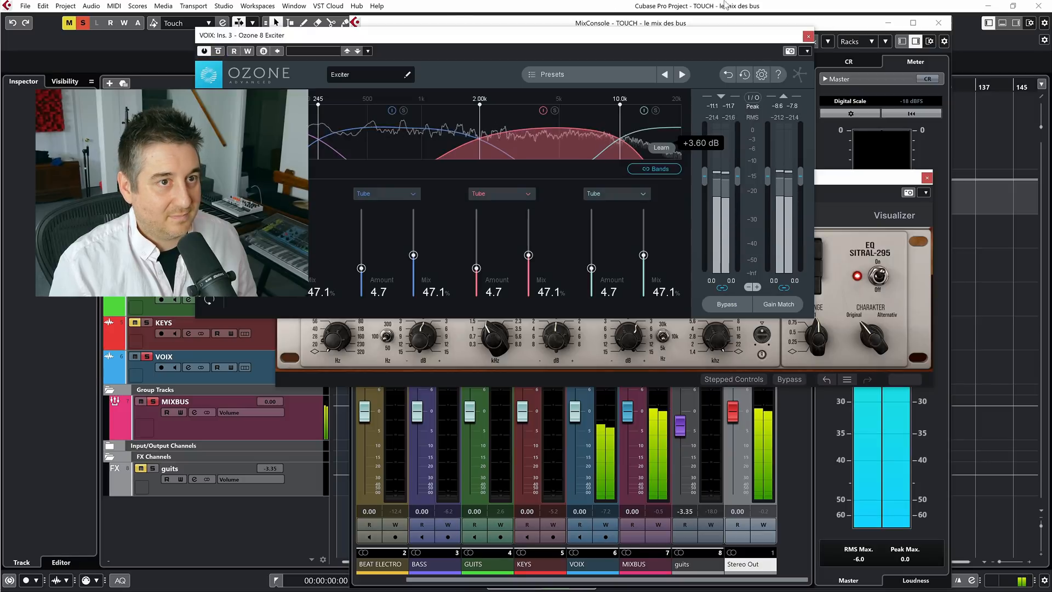
left_click(808, 36)
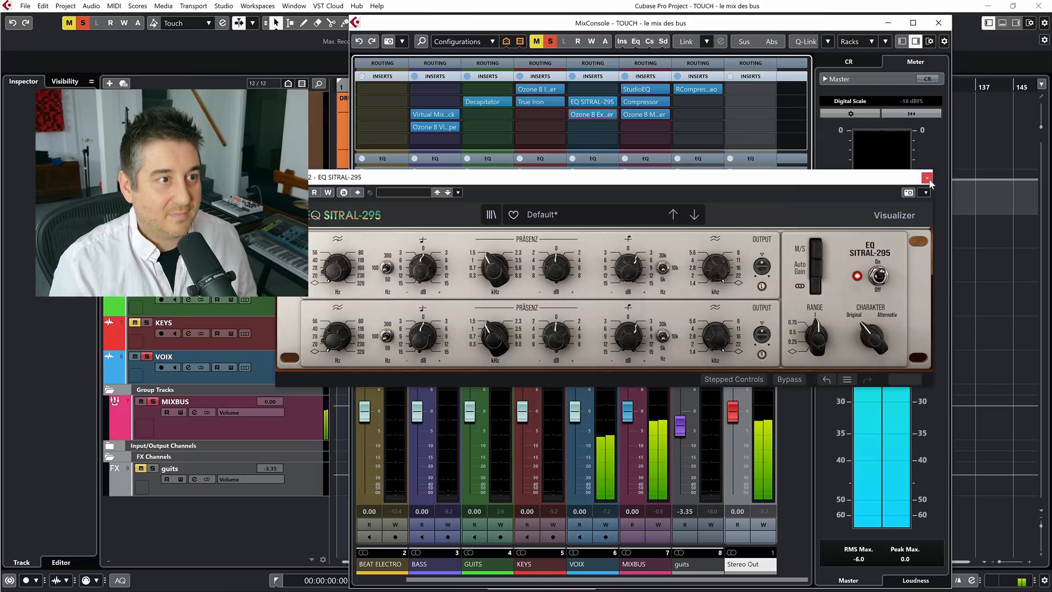
left_click(928, 178)
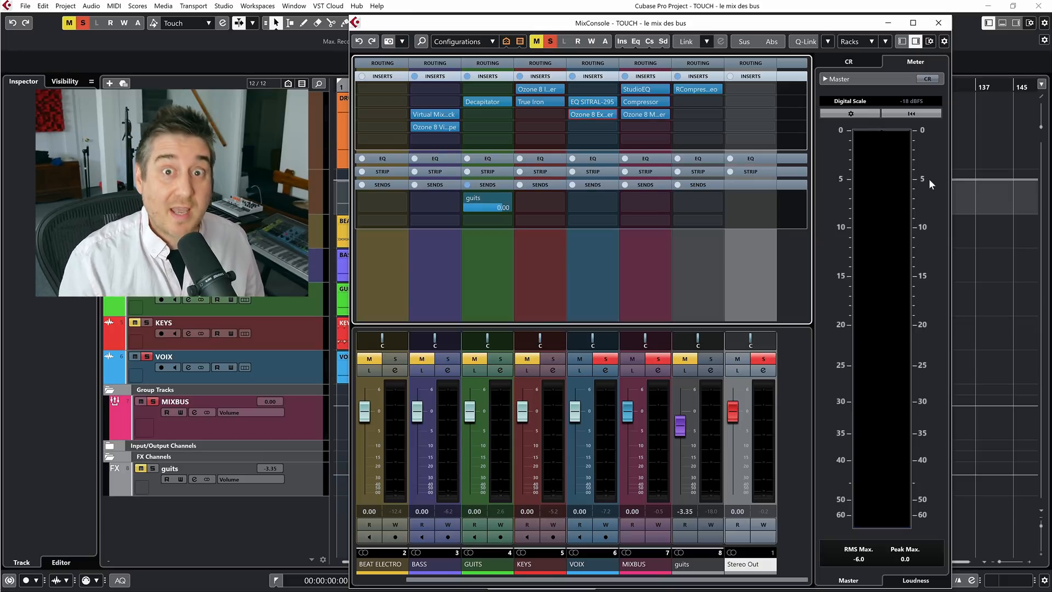
Clear all mutes and solos and play the full mix
left_click(547, 43)
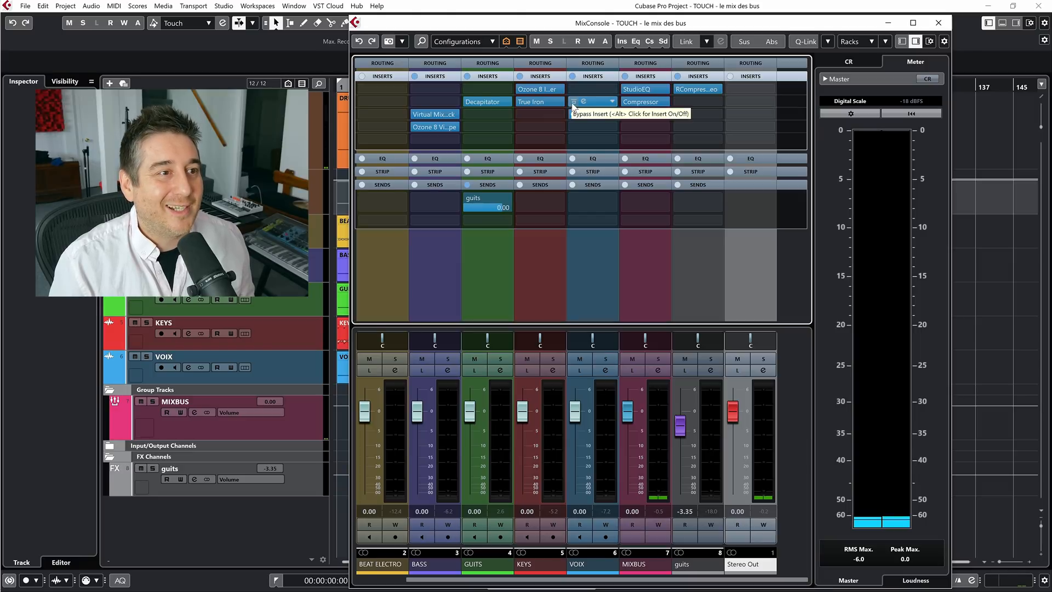
key("space")
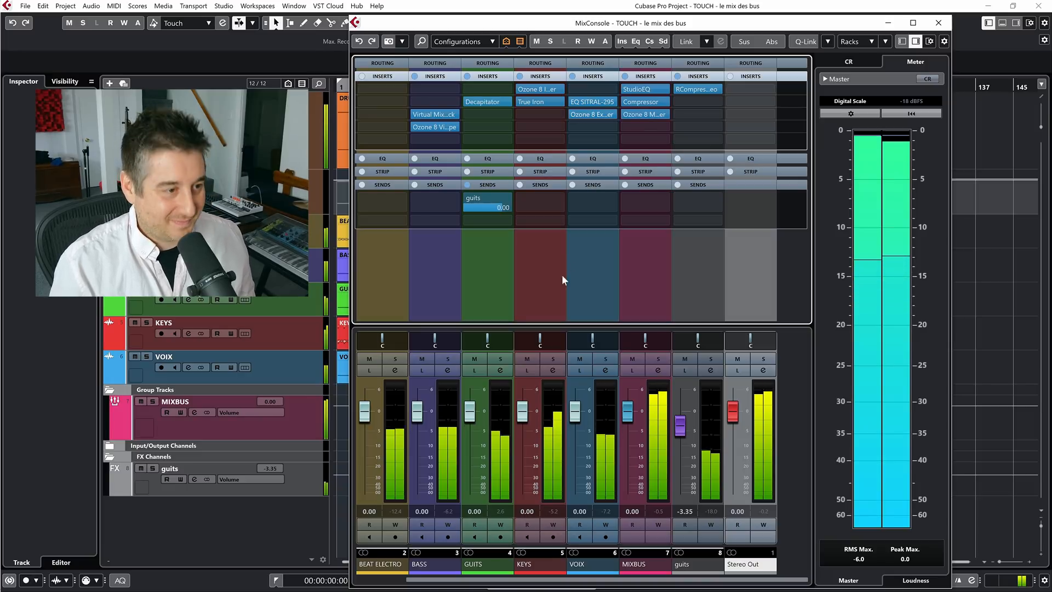
Lower the faders of DRUMS through KEYS together to -1.42 dB and the BASS fader alone to -2.41 dB
left_click(561, 562)
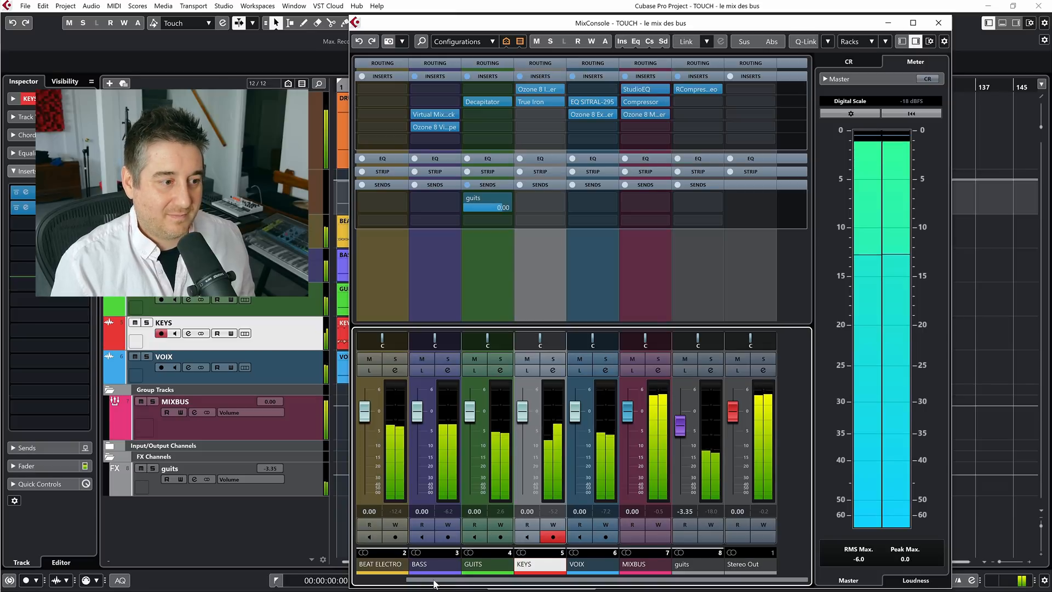
left_click_drag(434, 581, 383, 580)
left_click(383, 567, "shift")
key("alt+shift")
left_click_drag(365, 418, 365, 418)
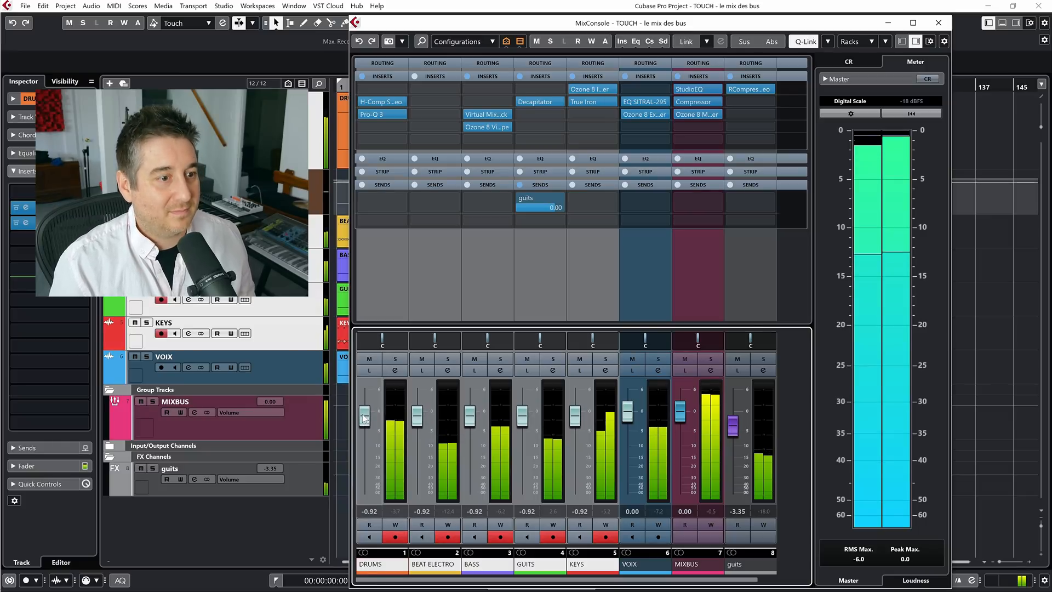
left_click_drag(364, 418, 365, 419)
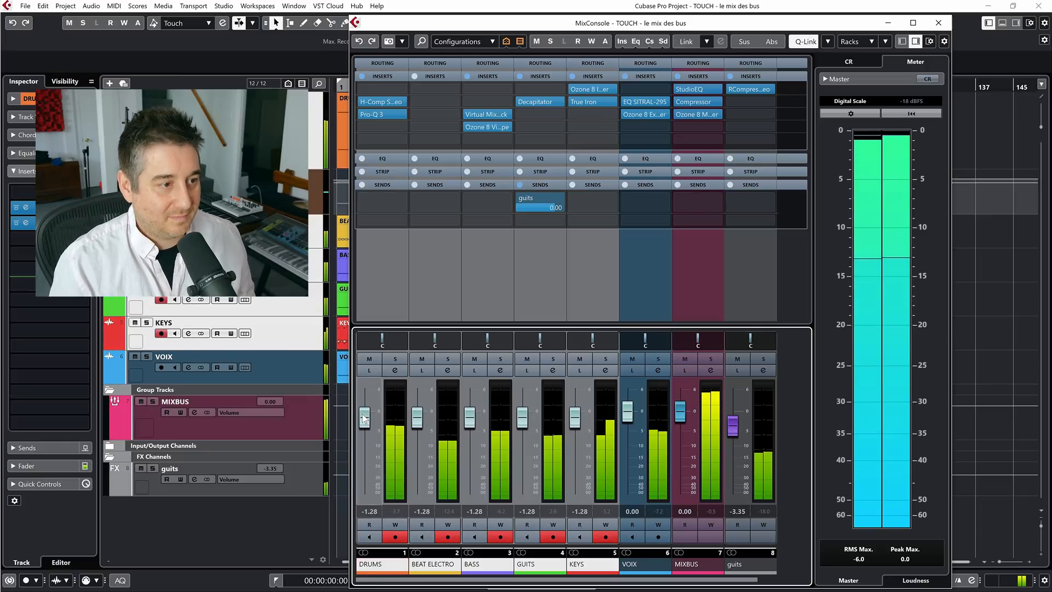
left_click_drag(475, 422, 470, 424)
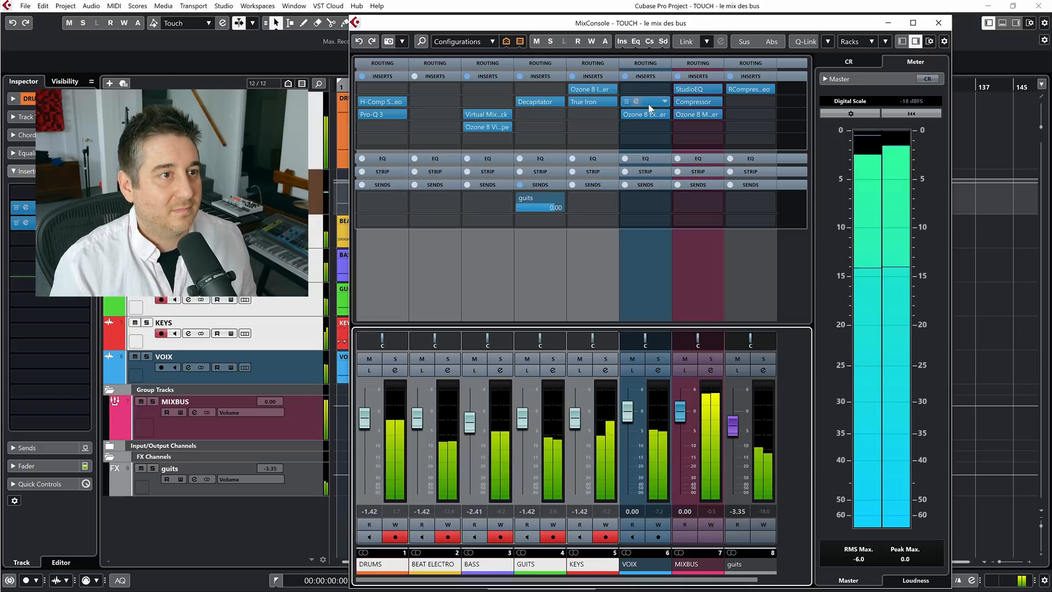
Compare the full mix with the VOIX inserts bypassed and active, replaying the song from 43 seconds
left_click(626, 78)
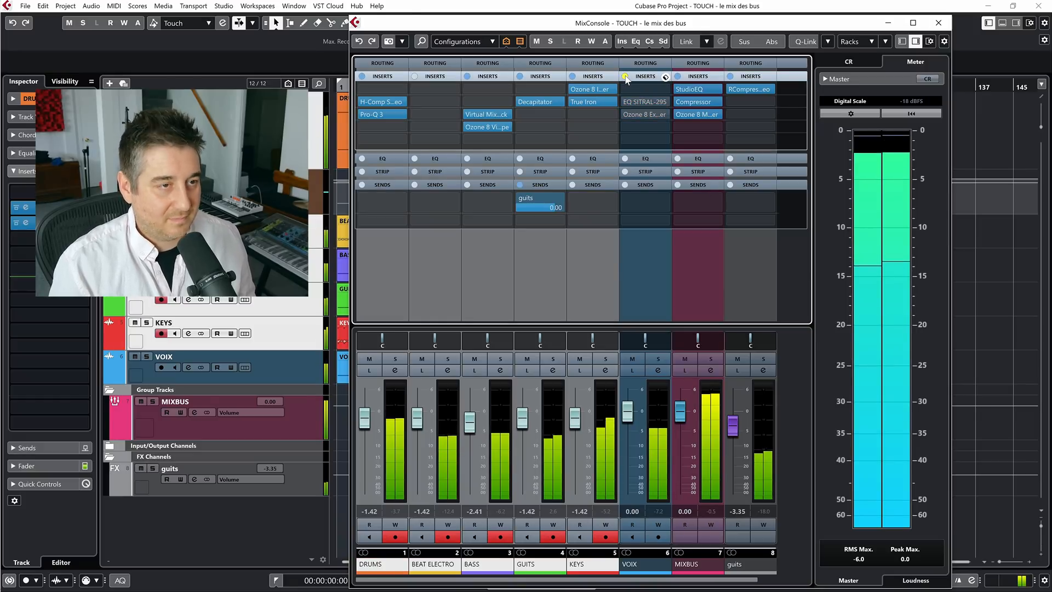
left_click(626, 78)
key("F3")
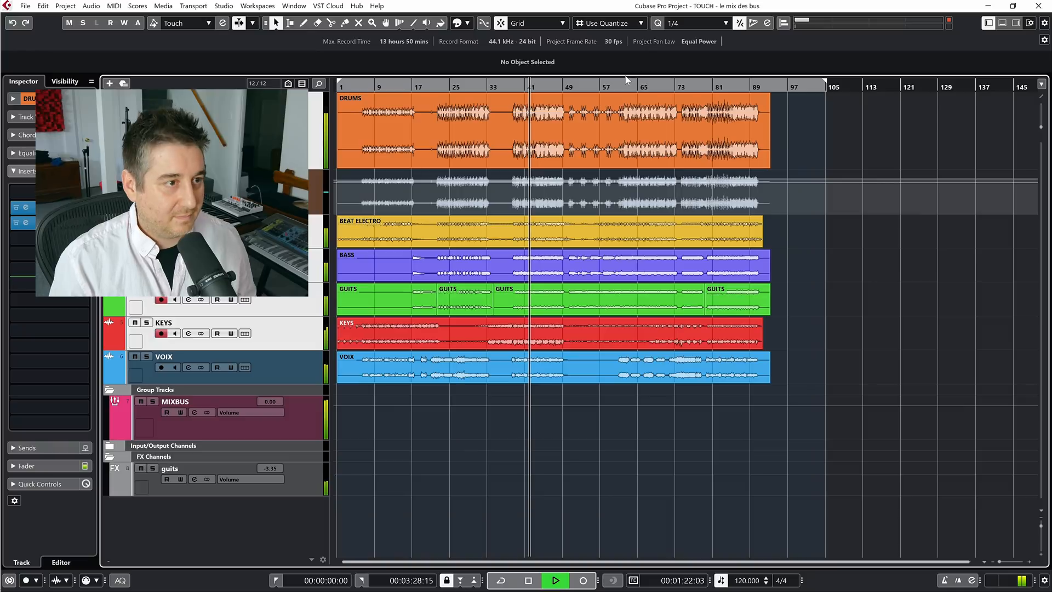
left_click(437, 84)
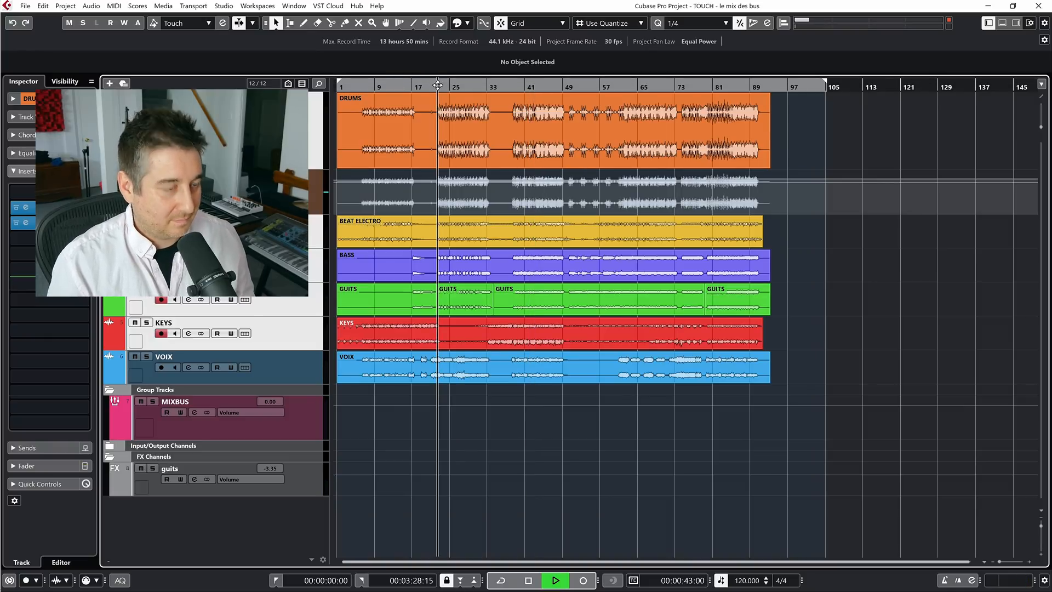
key("F3")
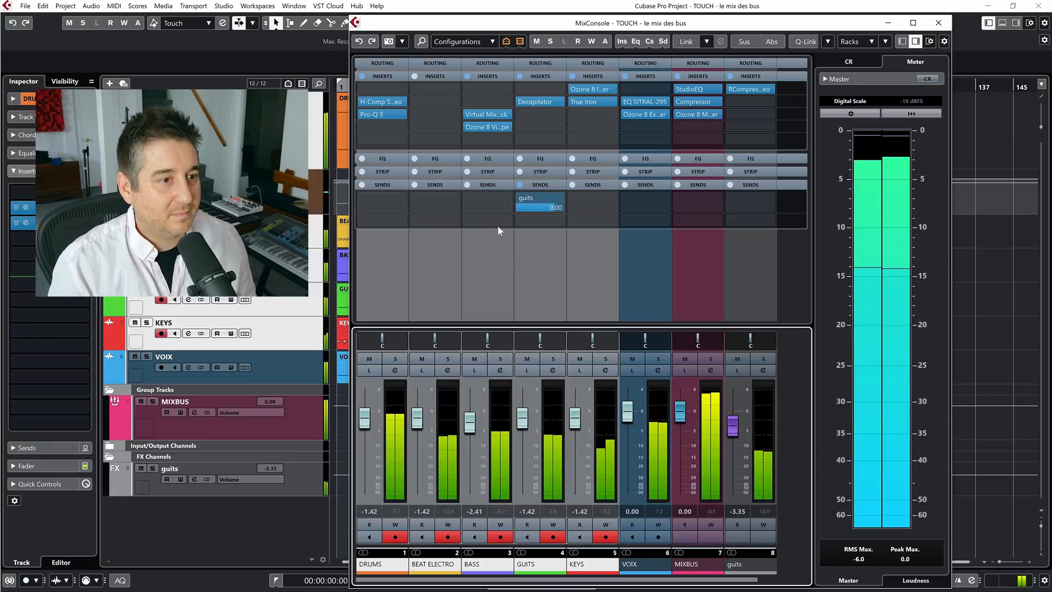
left_click(626, 77)
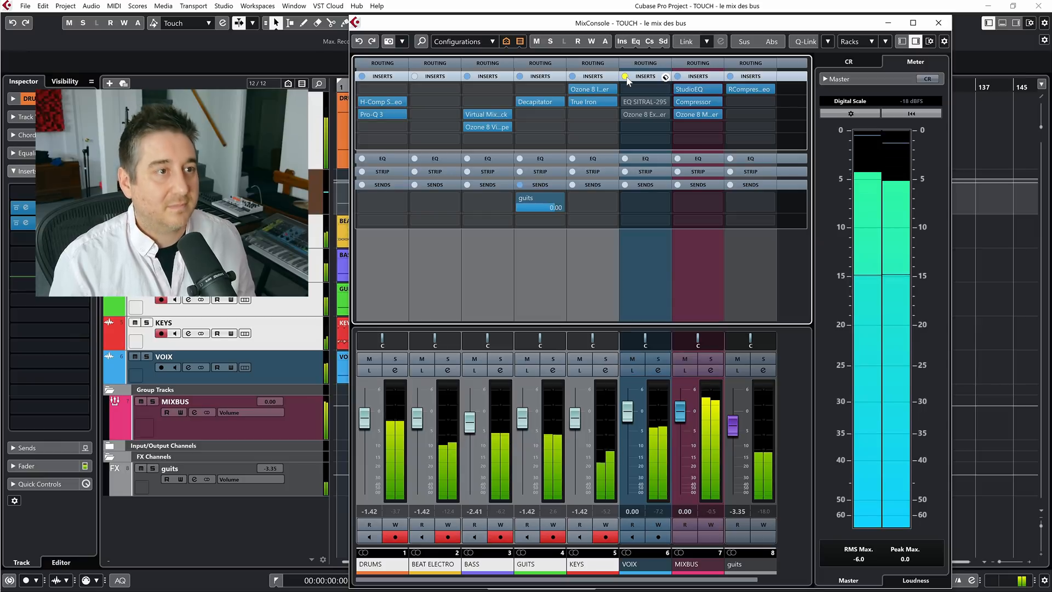
left_click(626, 77)
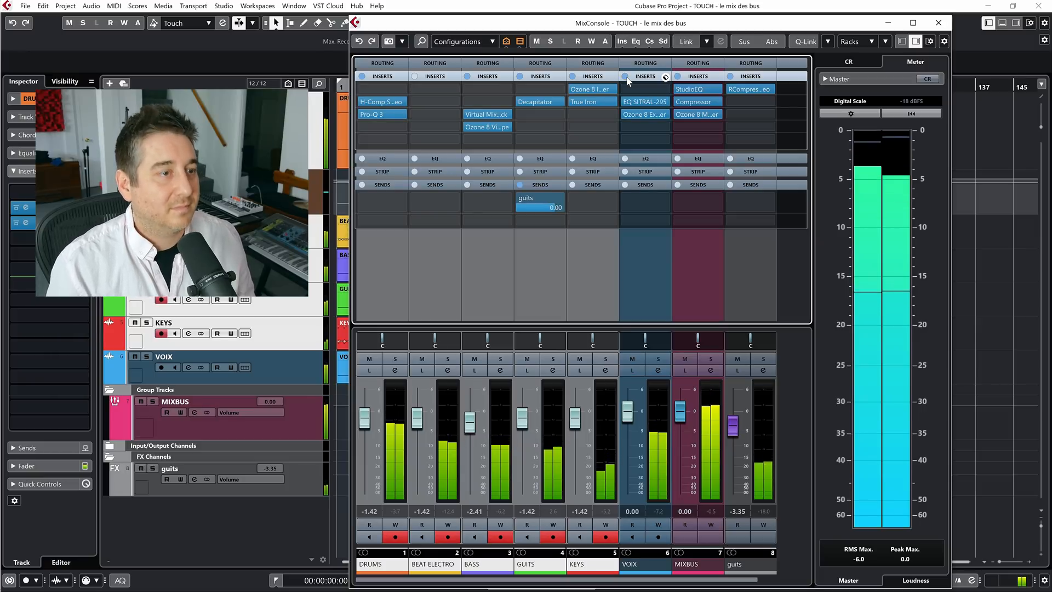
key("F3")
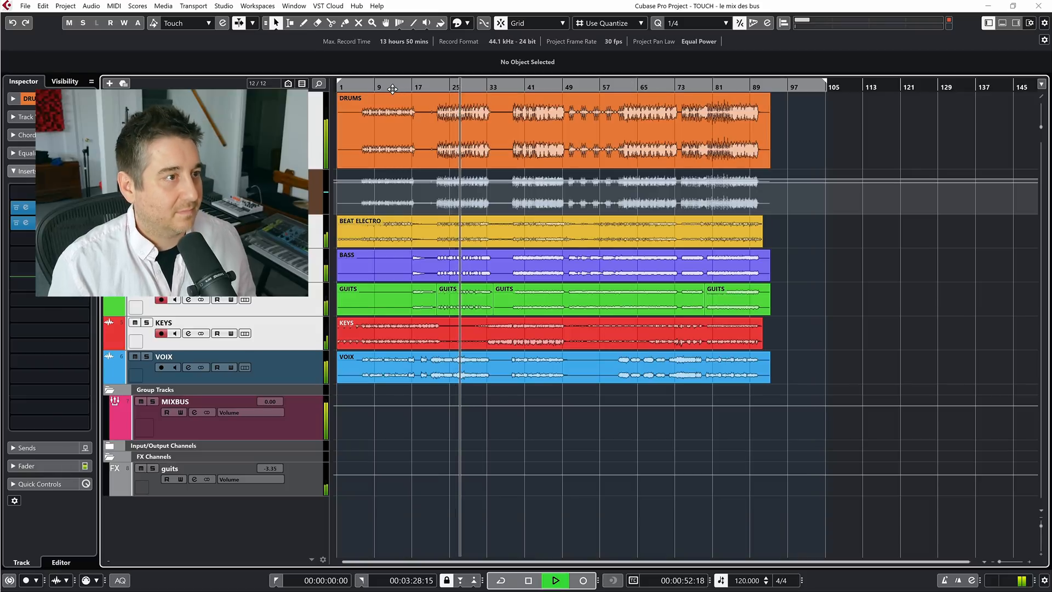
key("F3")
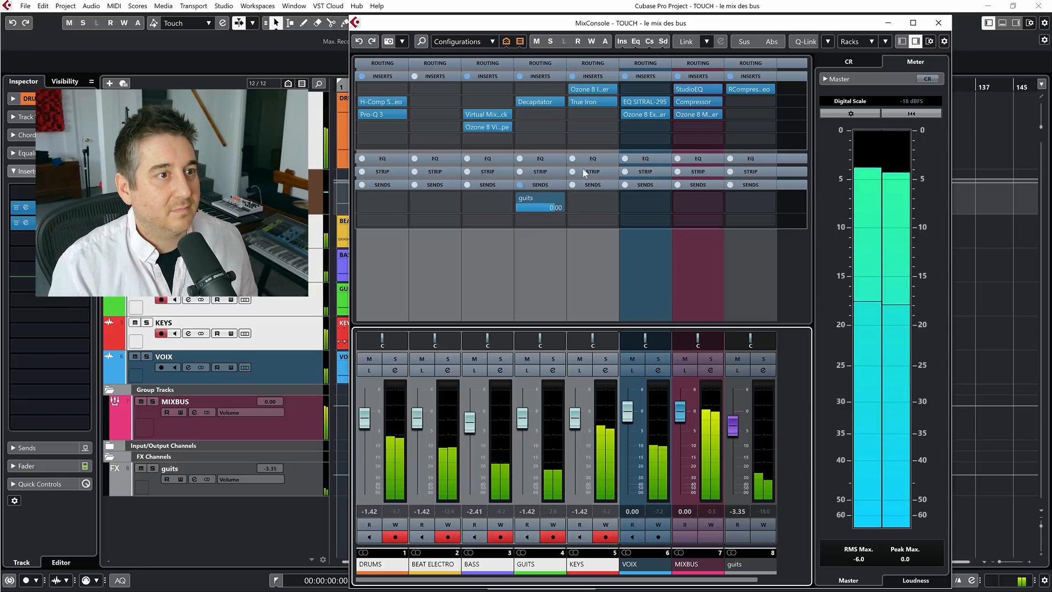
Compare the mix with the VOIX inserts bypassed and active, replaying the song from about 10 seconds
left_click(626, 77)
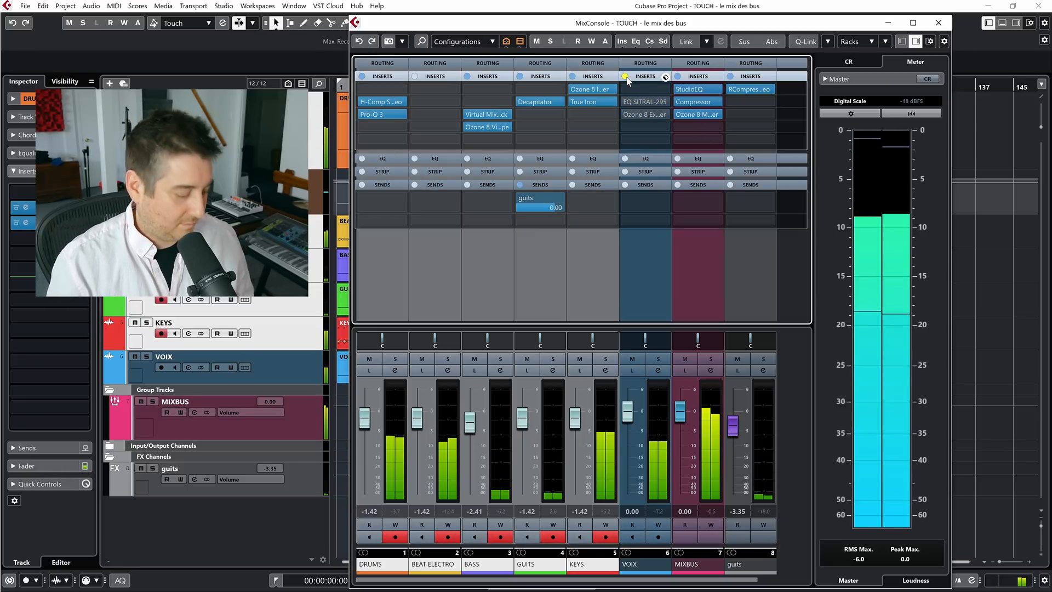
key("F3")
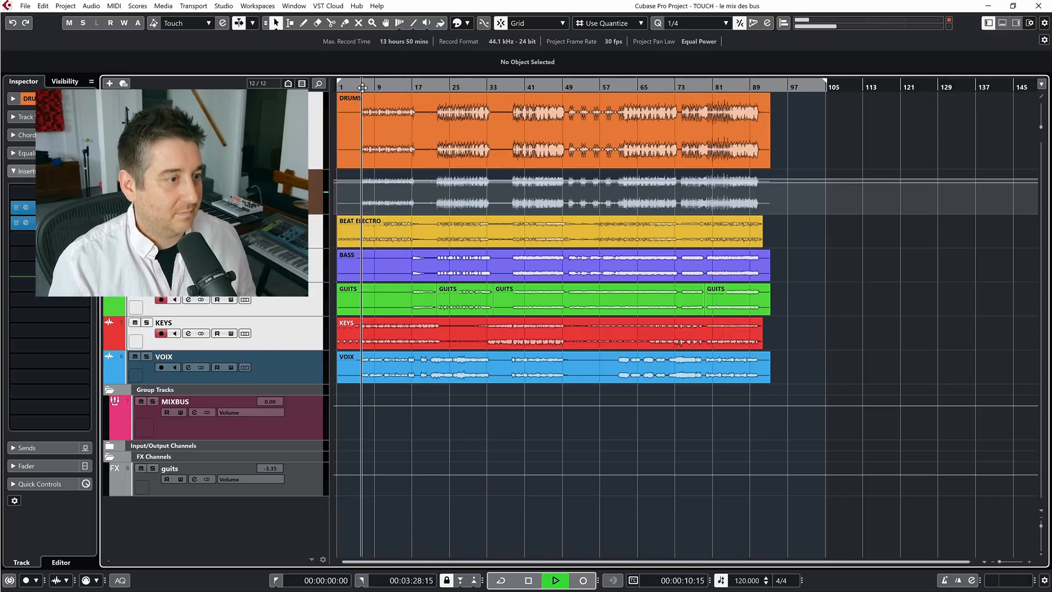
key("F3")
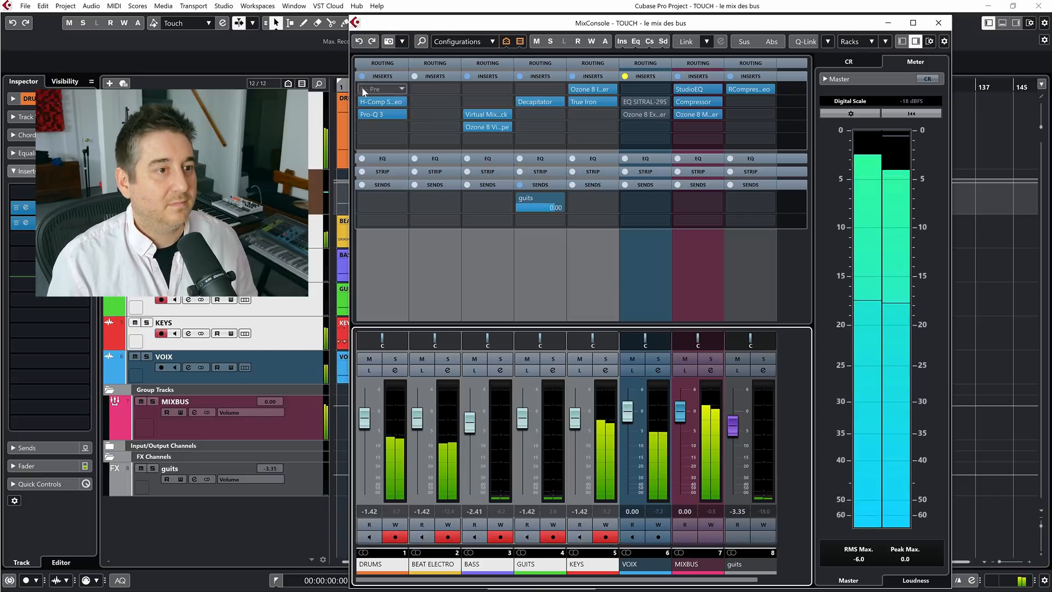
left_click(626, 77)
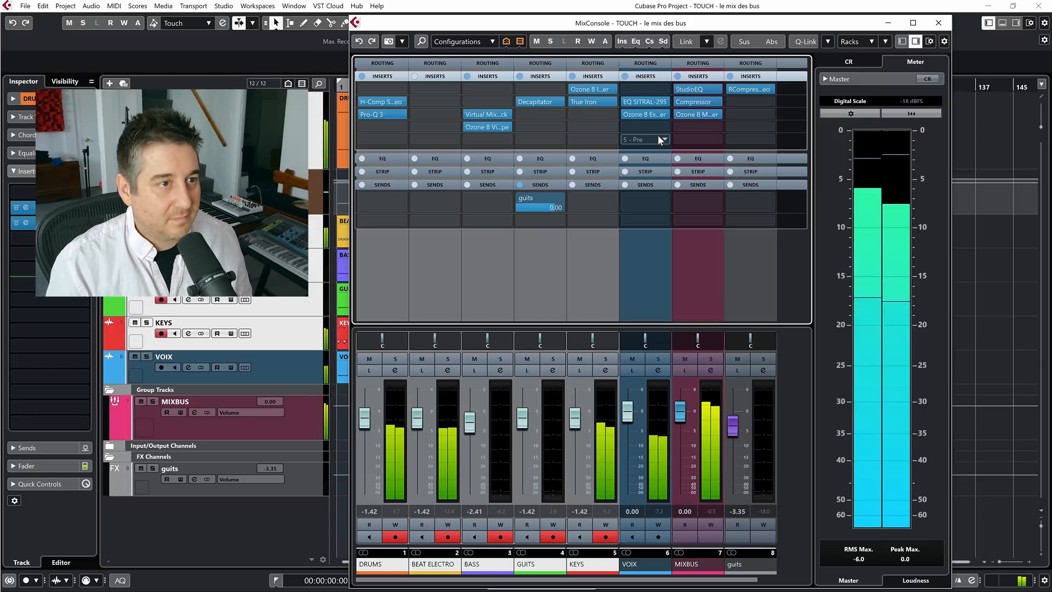
Add Oxford Inflator Native in VOIX insert slot 4 with Effect at 100 %, Curve at 29.5 and Output at -3.25 dB
left_click(645, 125)
type("in")
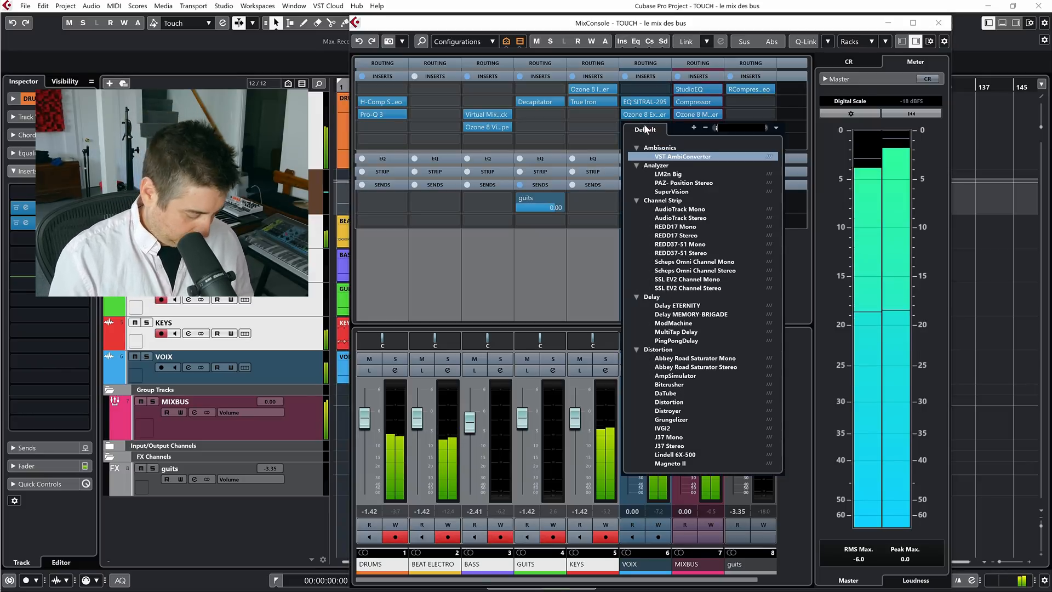
type("f")
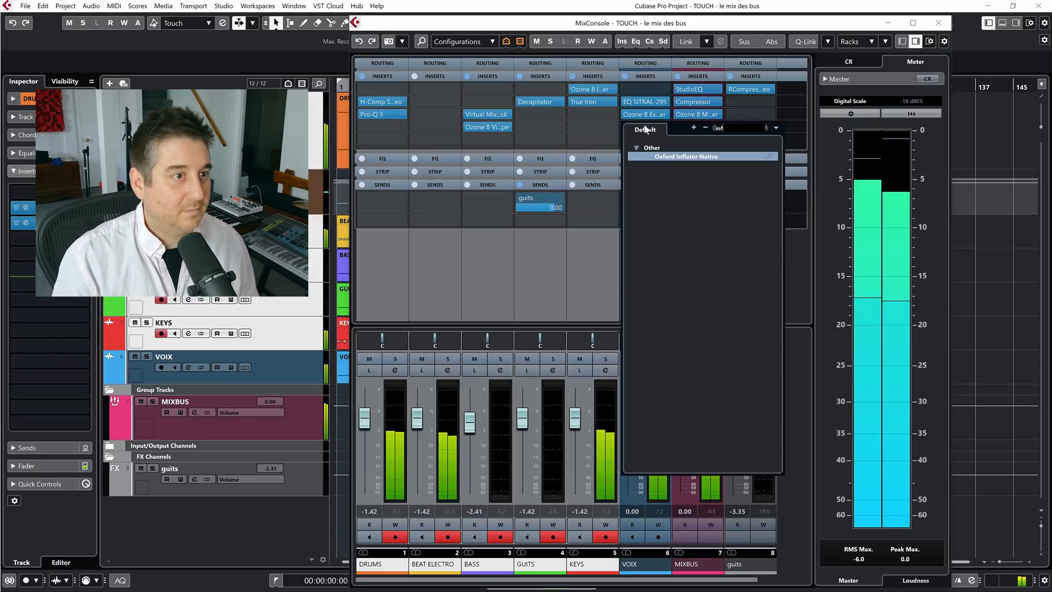
left_click(688, 158)
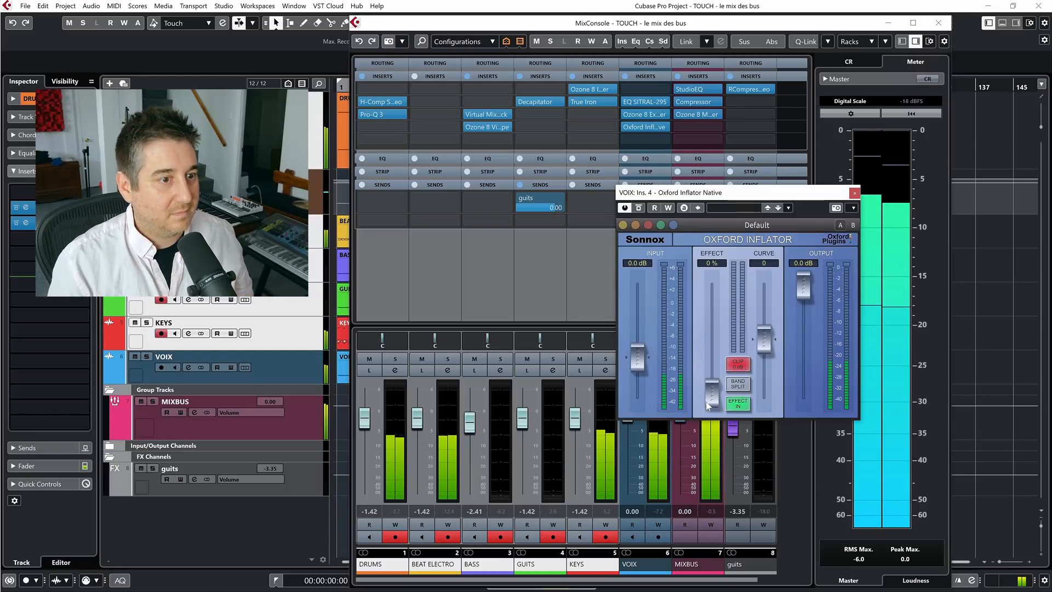
left_click_drag(802, 291, 765, 312)
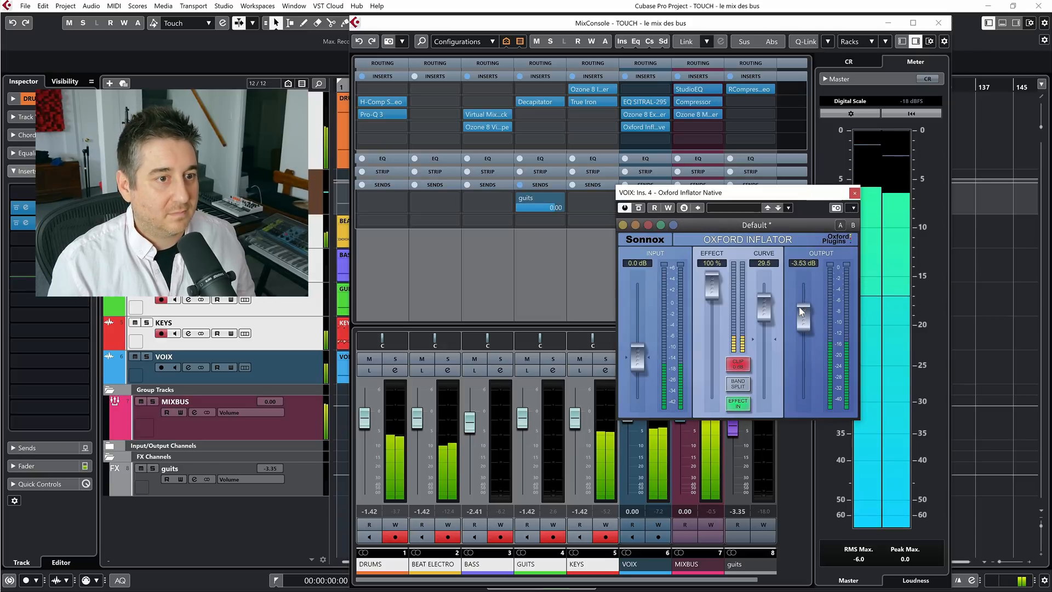
scroll(800, 309, "down", 3)
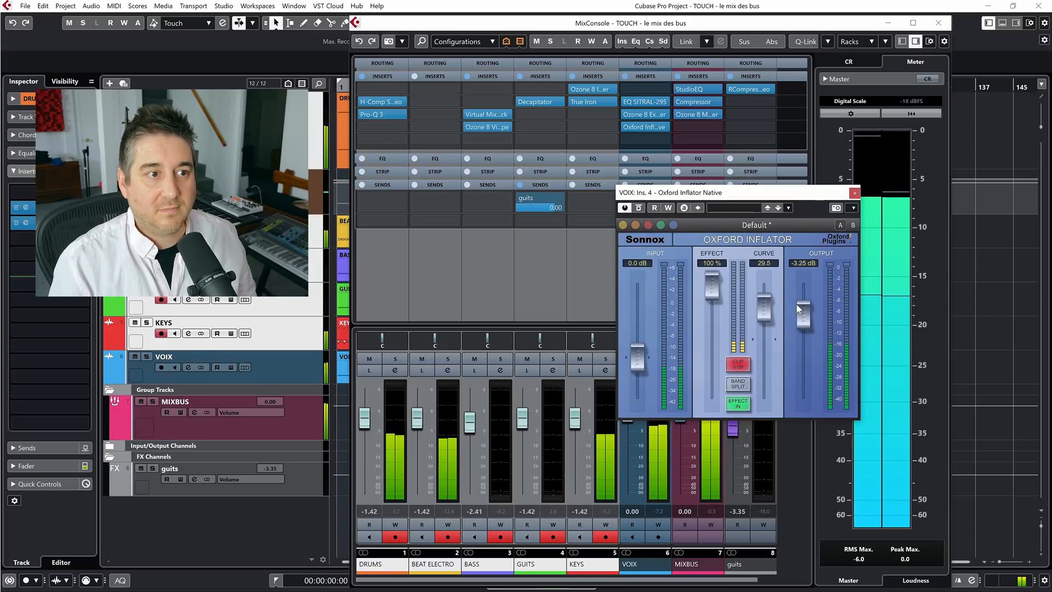
Compare the mix repeatedly with the VOIX inserts, including the Inflator, bypassed and active, then stop playback and close the Inflator window
left_click(625, 77)
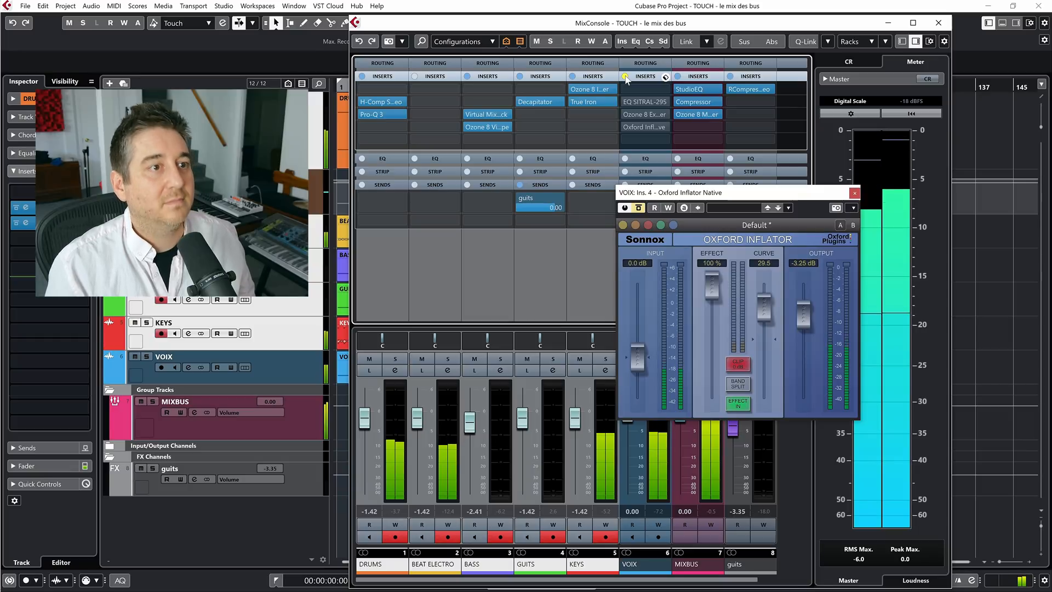
left_click(625, 77)
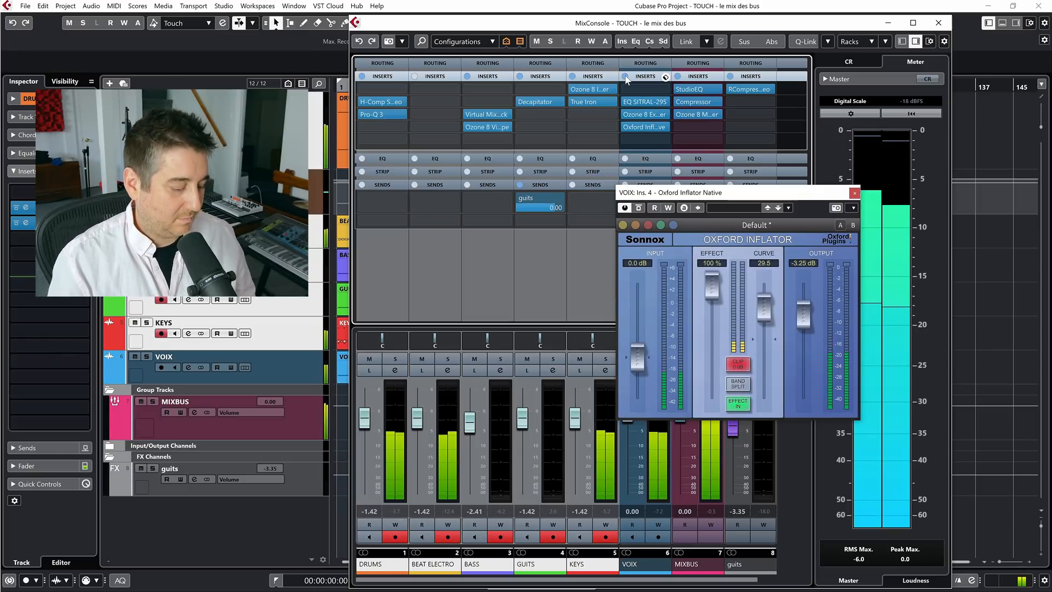
left_click(625, 76)
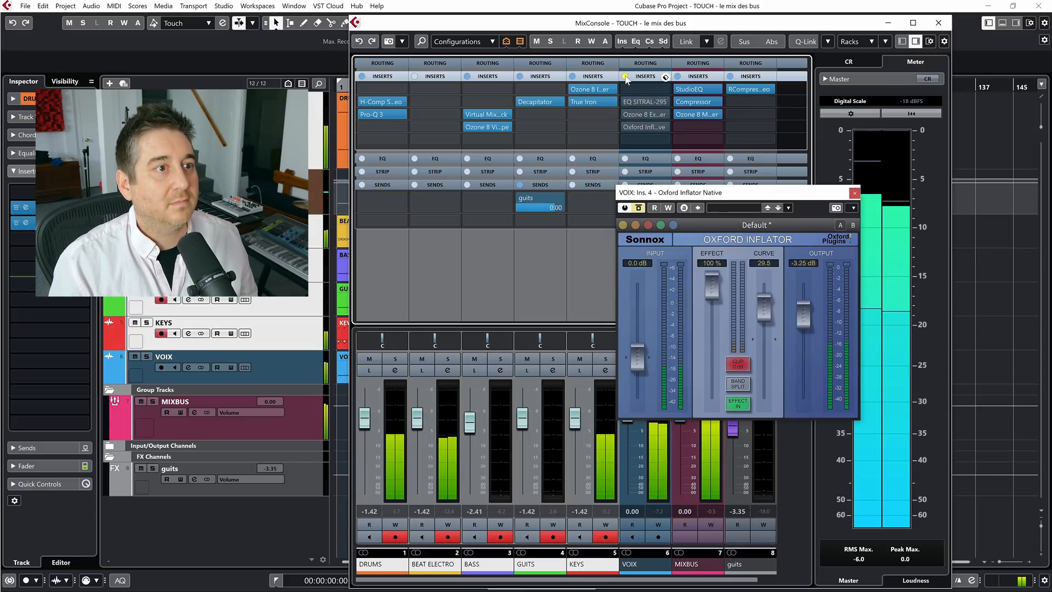
left_click(626, 77)
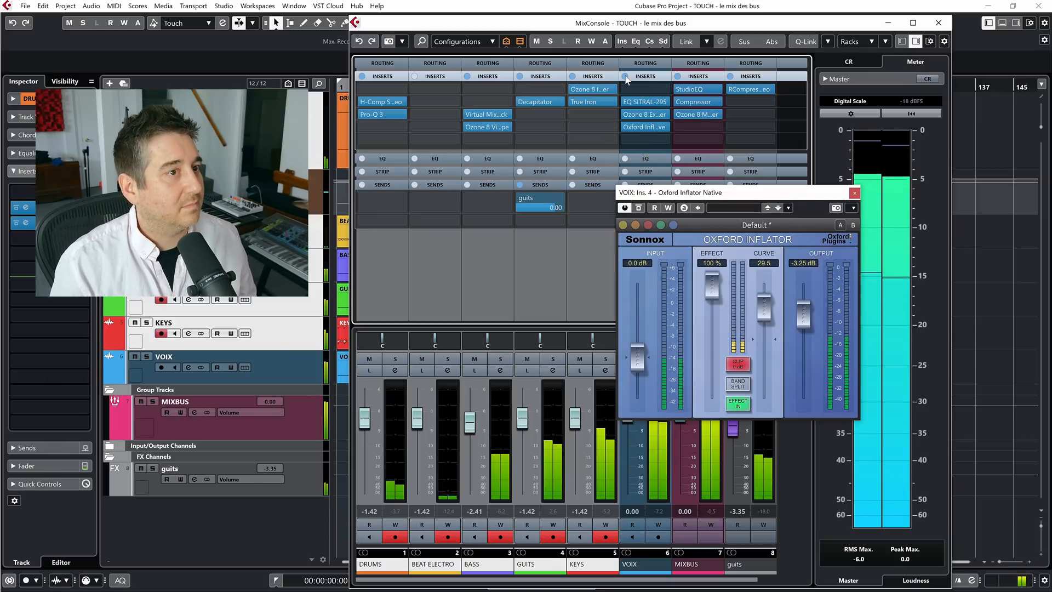
left_click(625, 77)
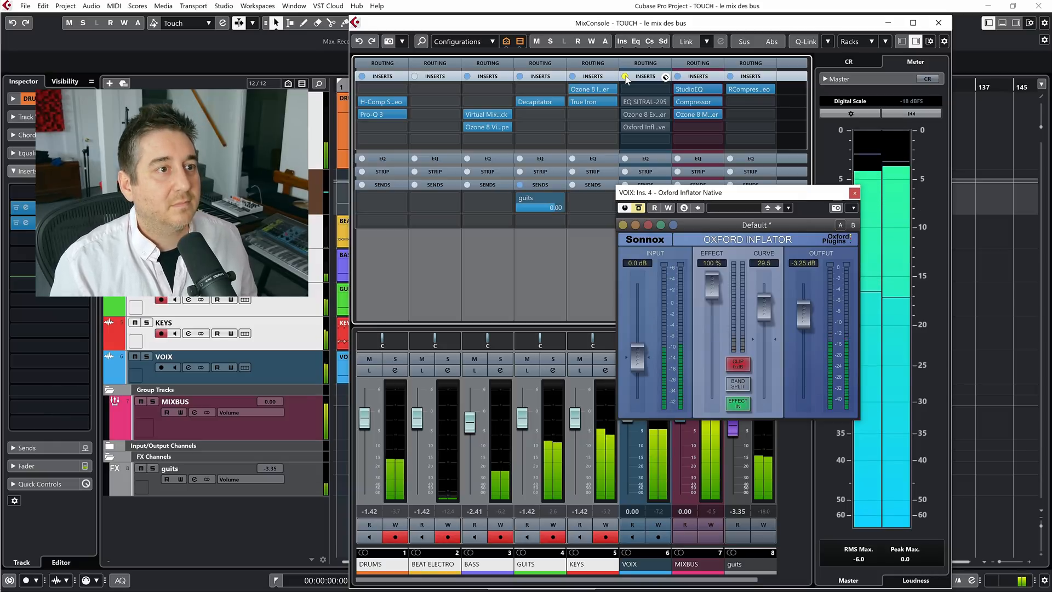
left_click(626, 77)
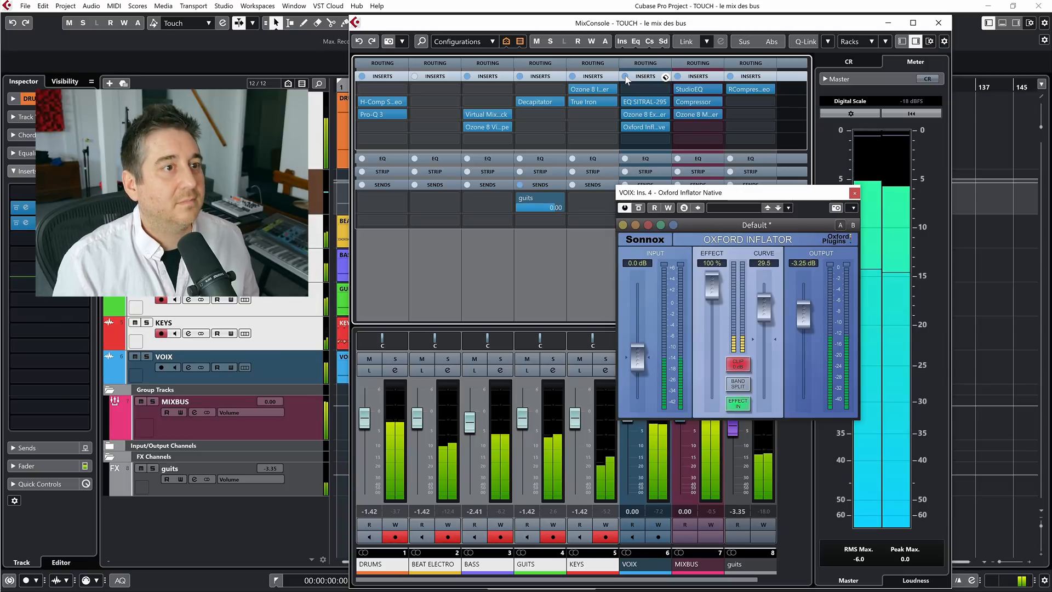
left_click(625, 77)
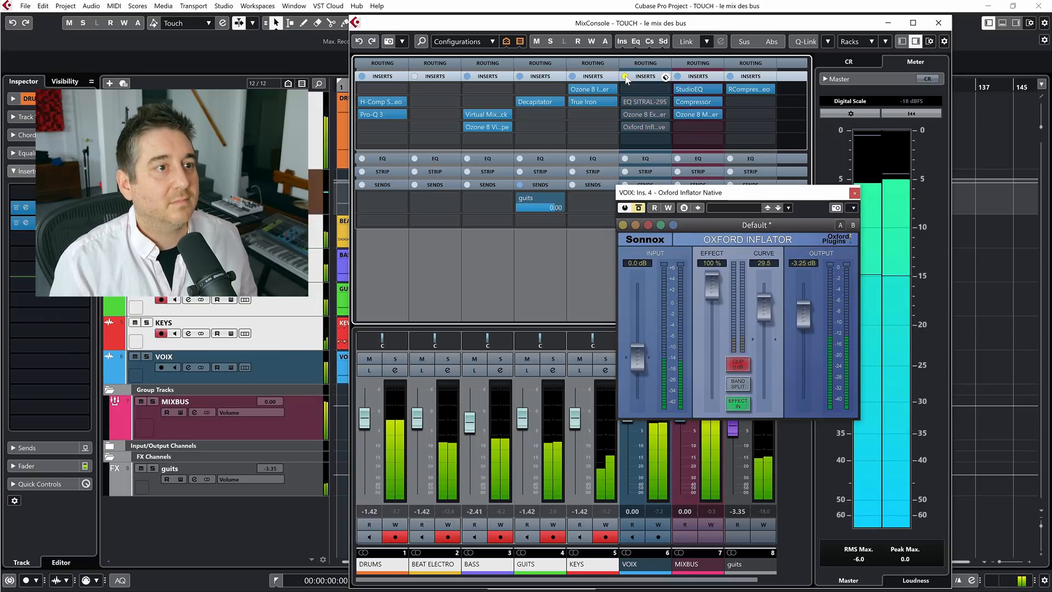
left_click(625, 76)
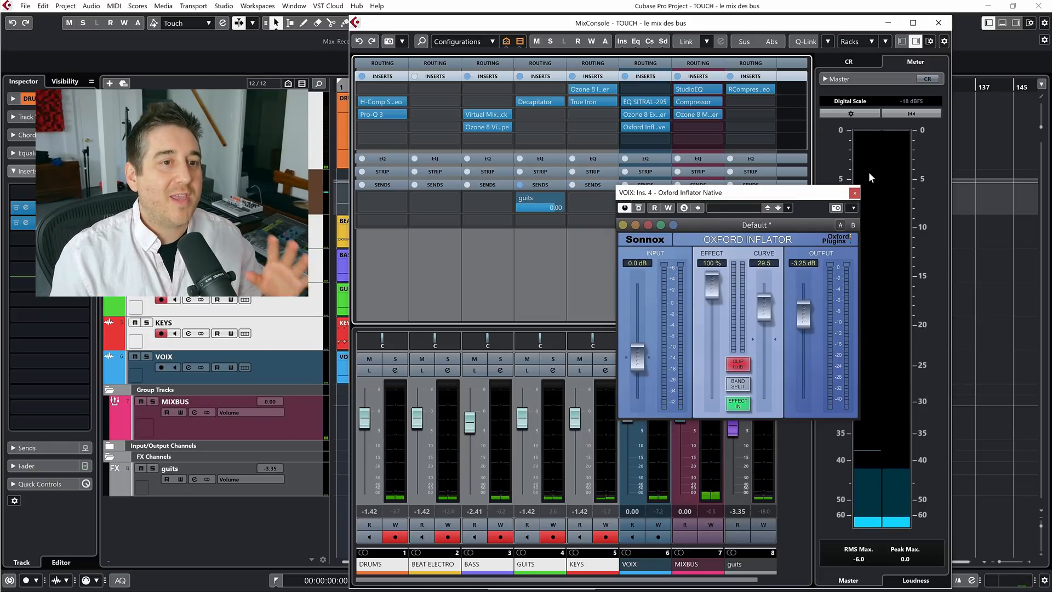
left_click(856, 191)
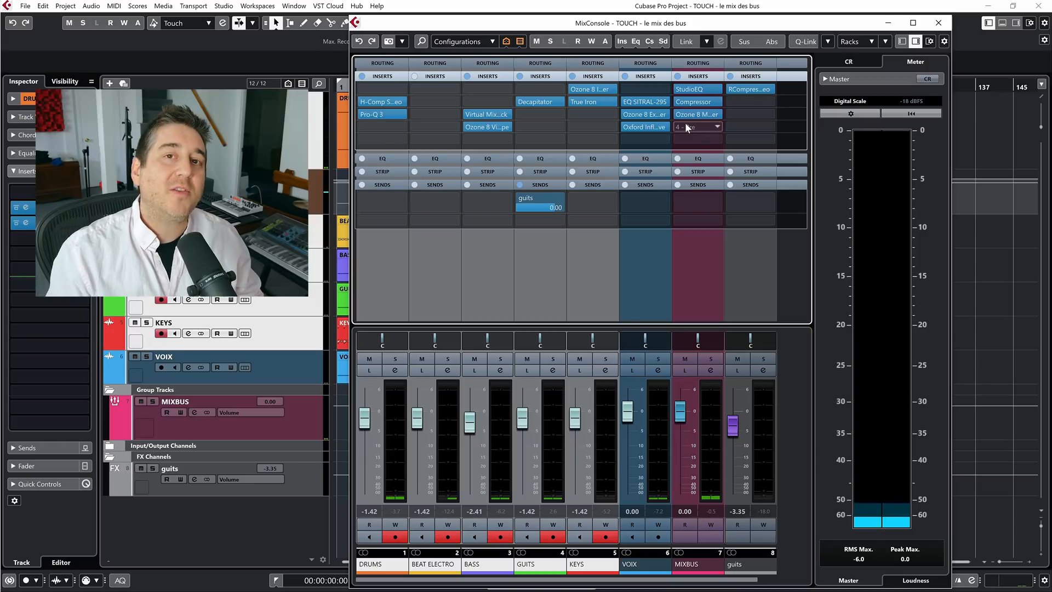